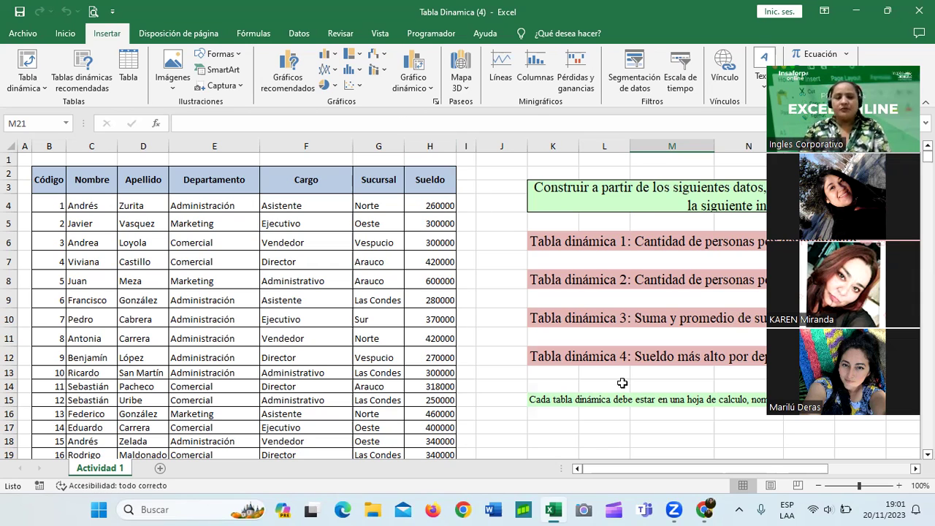
Switch to the browser's Examen final quiz and scroll down to question 1's options
scroll(447, 356, down, 1)
scroll(447, 356, down, 3)
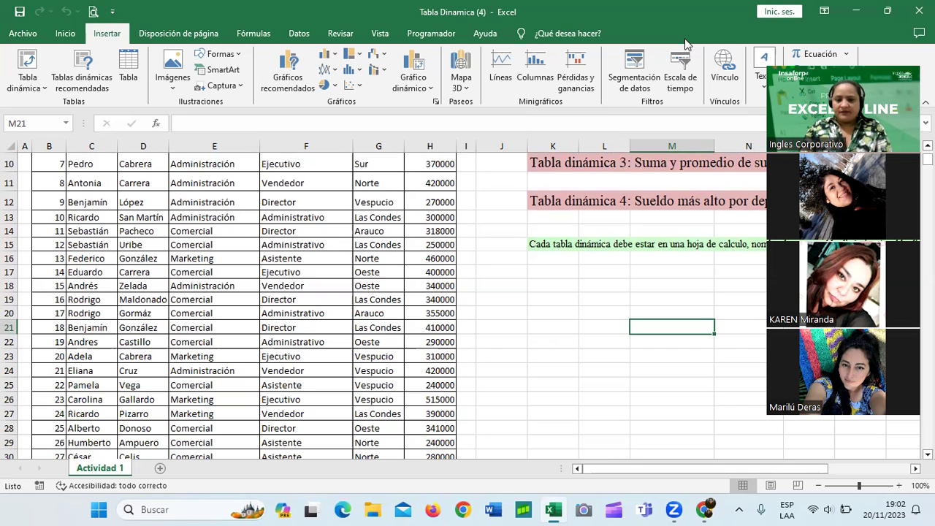
click(705, 509)
scroll(629, 257, down, 2)
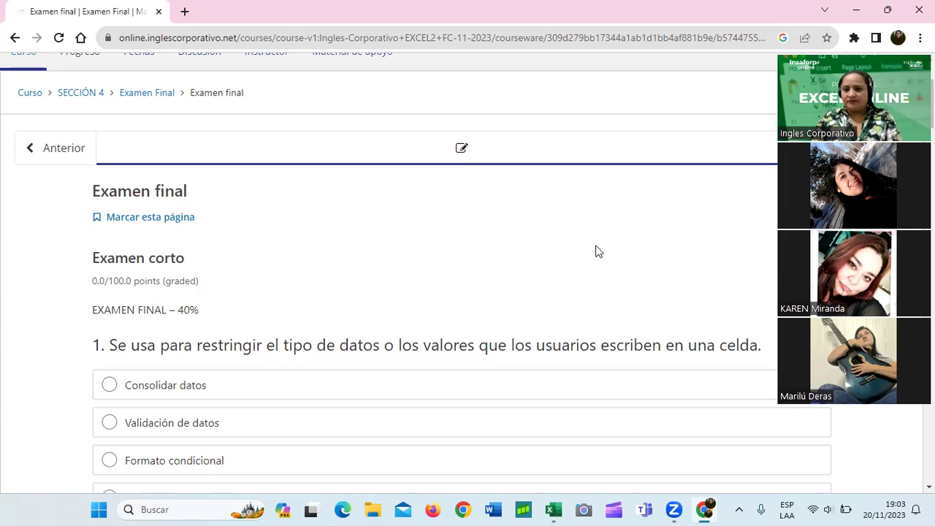
scroll(573, 270, down, 1)
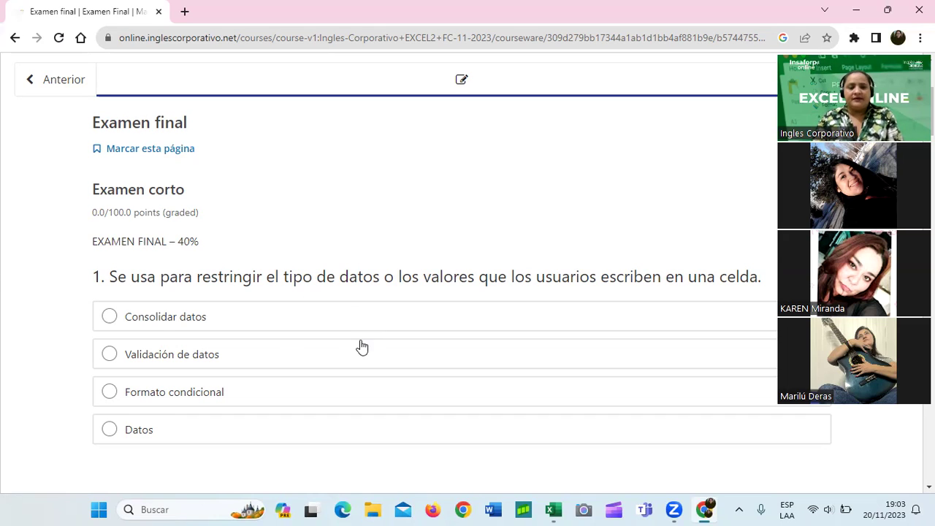
scroll(362, 347, down, 5)
scroll(360, 349, down, 3)
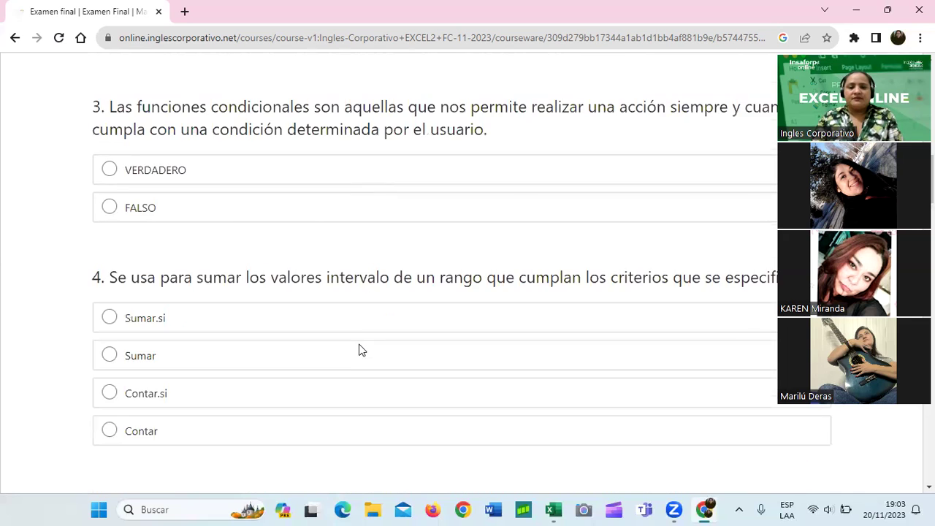
scroll(360, 349, down, 3)
scroll(360, 349, down, 4)
scroll(360, 349, down, 2)
scroll(359, 349, down, 1)
scroll(359, 350, down, 2)
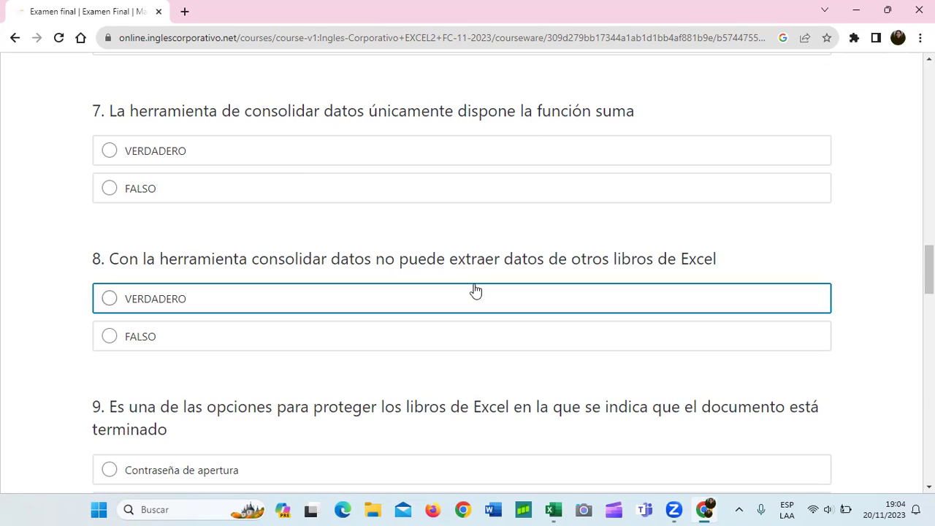
key(Tab)
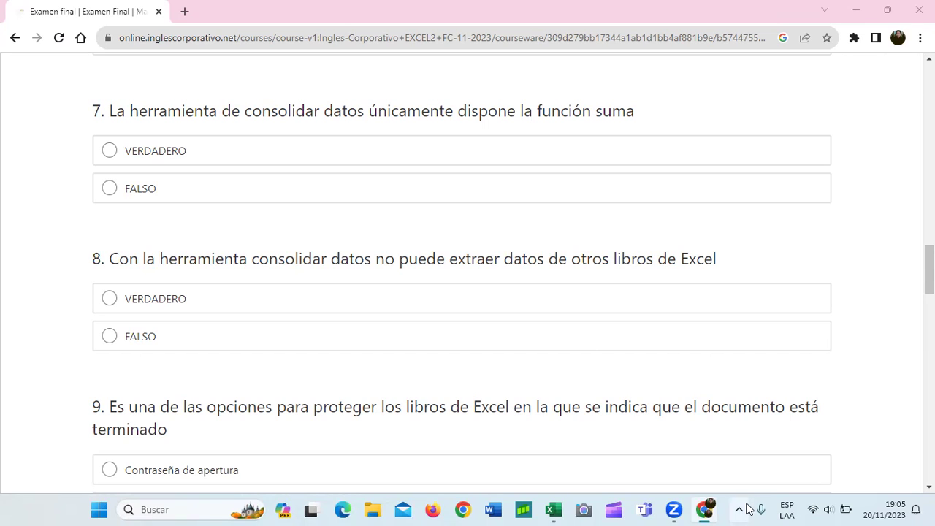
Scroll to the top of the Examen final and return to the SECCIÓN 4 outline
mouse_move(845, 509)
scroll(373, 397, down, 5)
scroll(374, 396, up, 7)
scroll(373, 400, up, 7)
scroll(373, 399, up, 3)
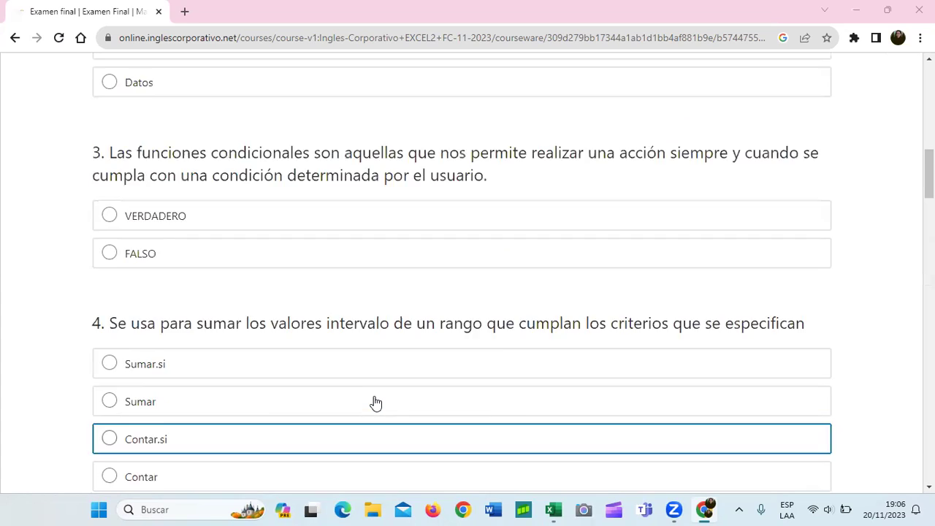
scroll(375, 402, up, 1)
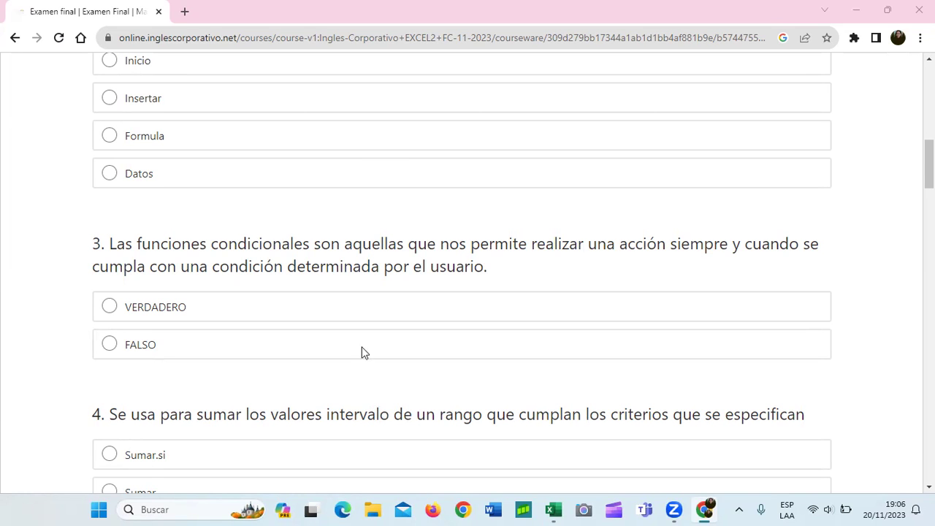
scroll(381, 252, up, 5)
scroll(381, 260, up, 3)
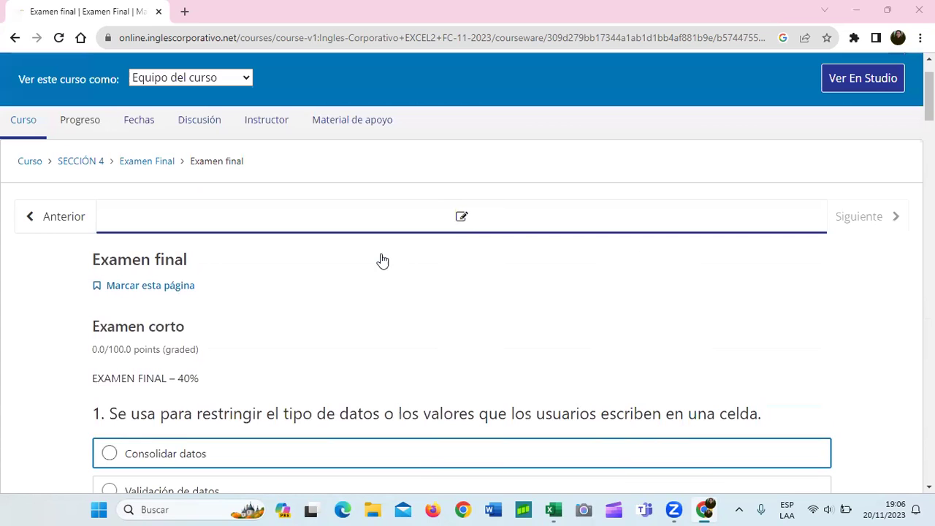
click(81, 162)
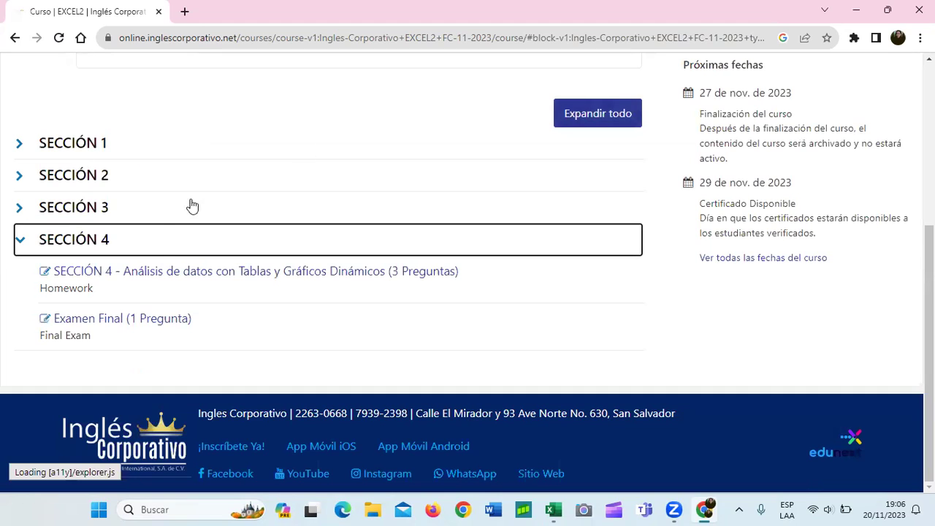
click(231, 275)
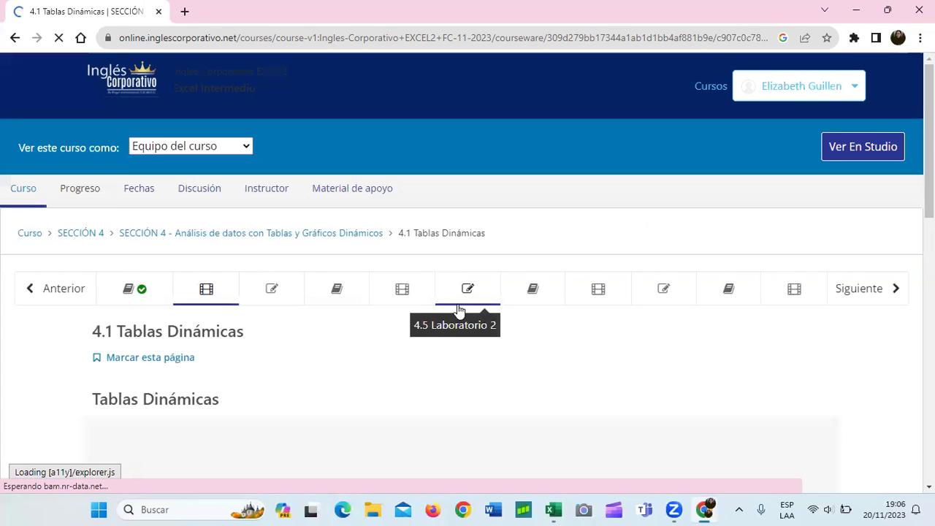
scroll(459, 309, down, 3)
scroll(165, 198, up, 1)
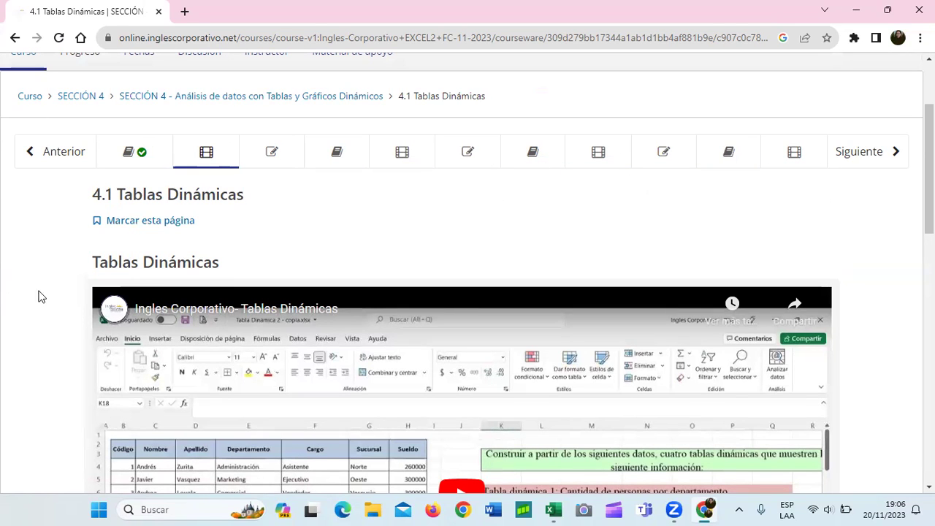
click(156, 158)
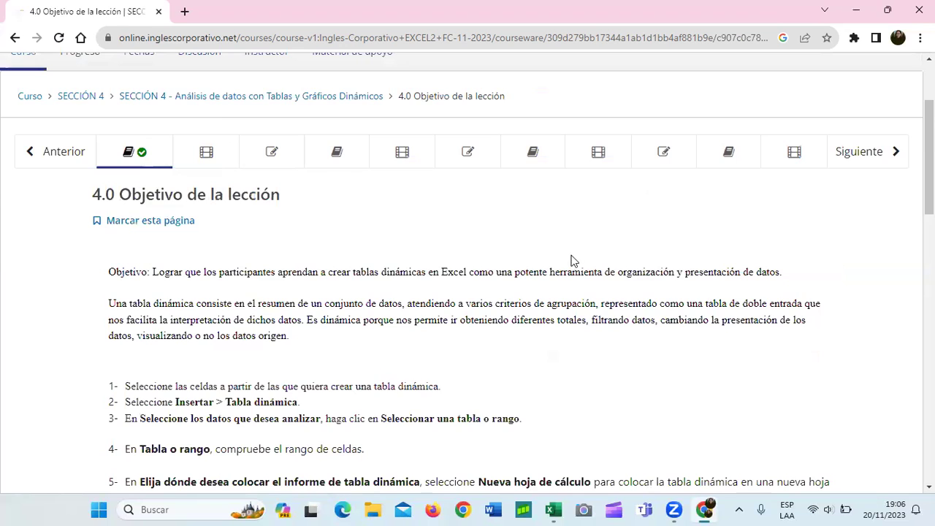
scroll(566, 263, down, 3)
scroll(561, 269, up, 3)
scroll(558, 263, down, 1)
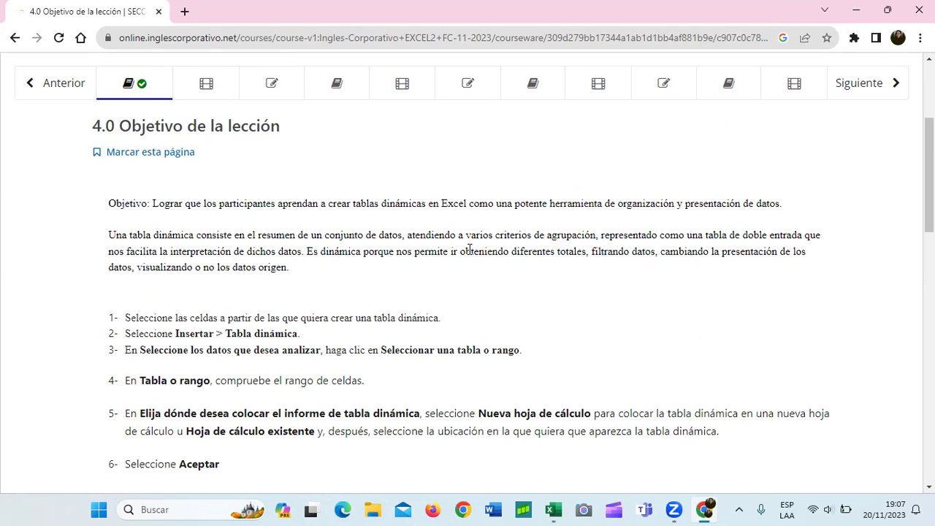
scroll(468, 253, down, 3)
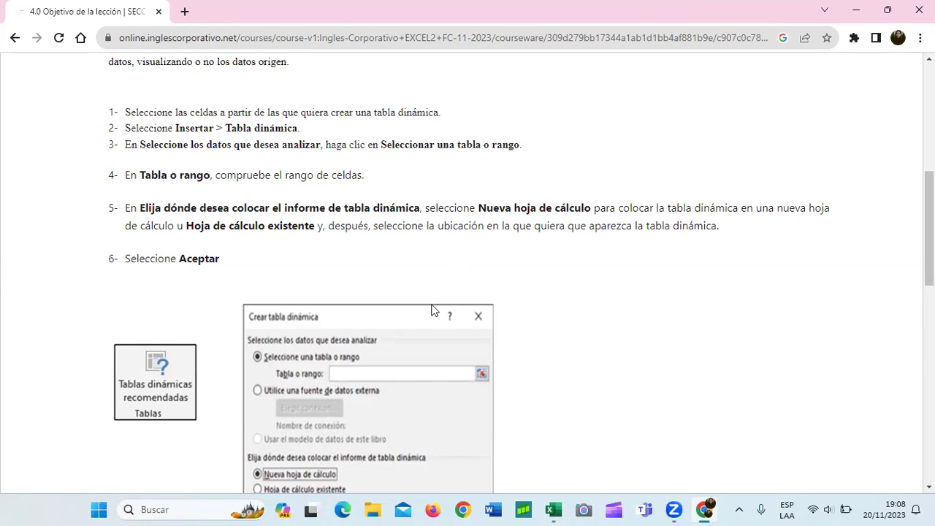
scroll(431, 309, down, 2)
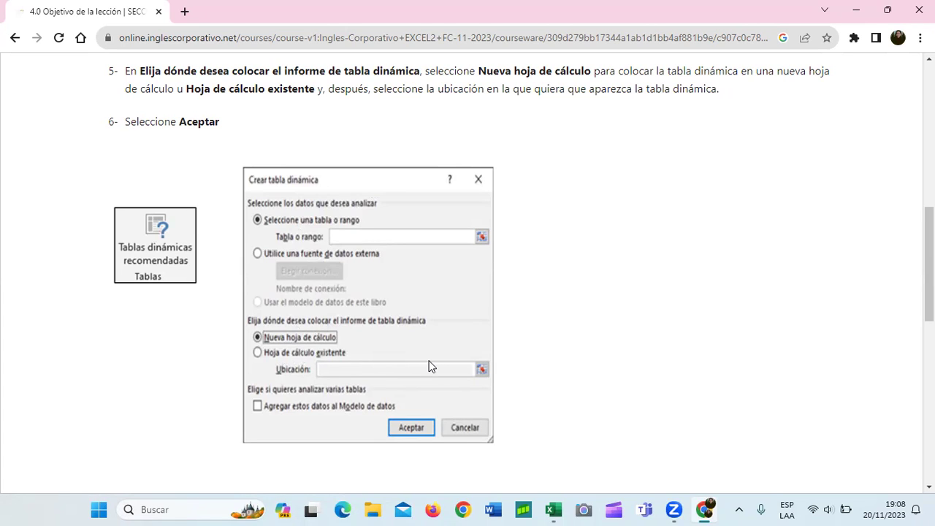
scroll(429, 366, down, 4)
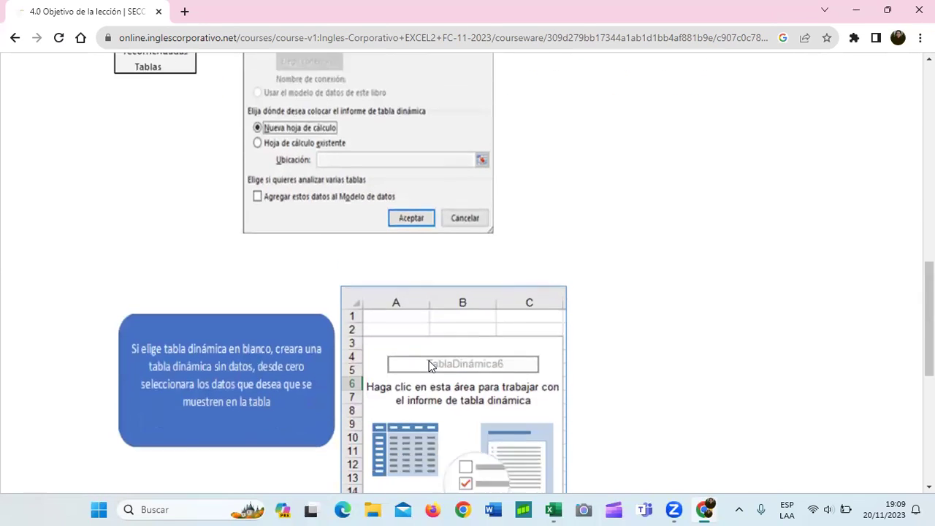
scroll(429, 366, down, 2)
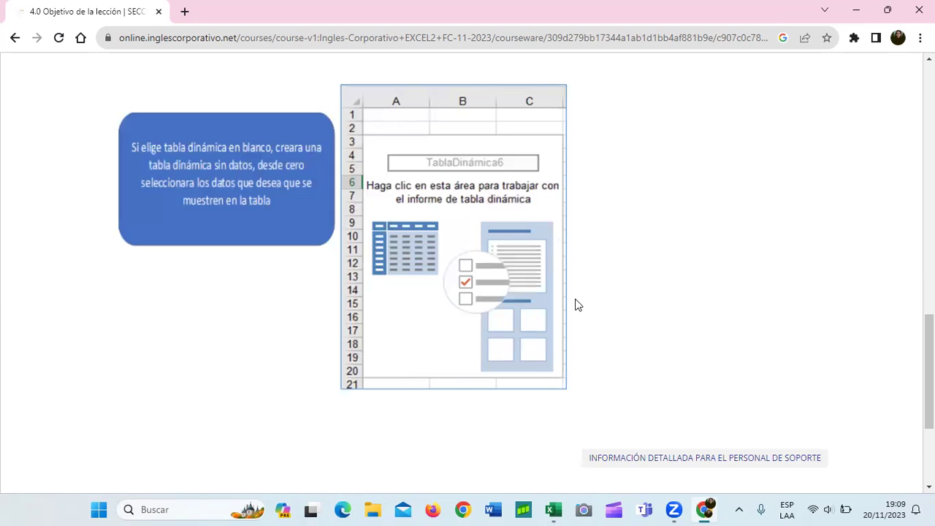
scroll(350, 270, up, 5)
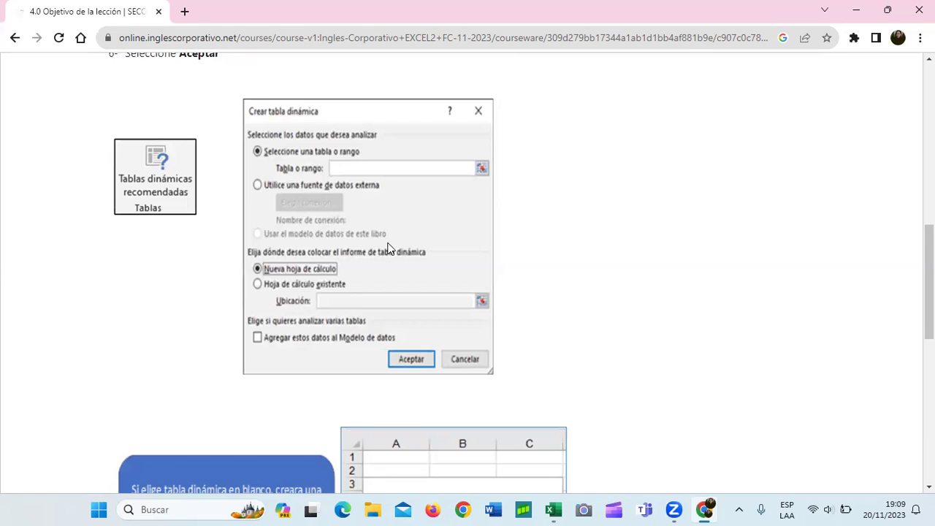
scroll(168, 176, down, 1)
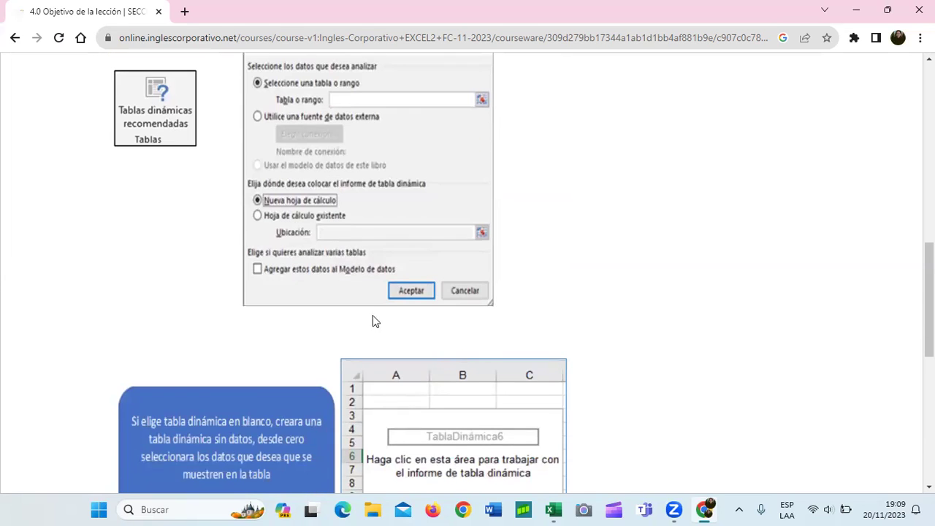
scroll(367, 313, down, 4)
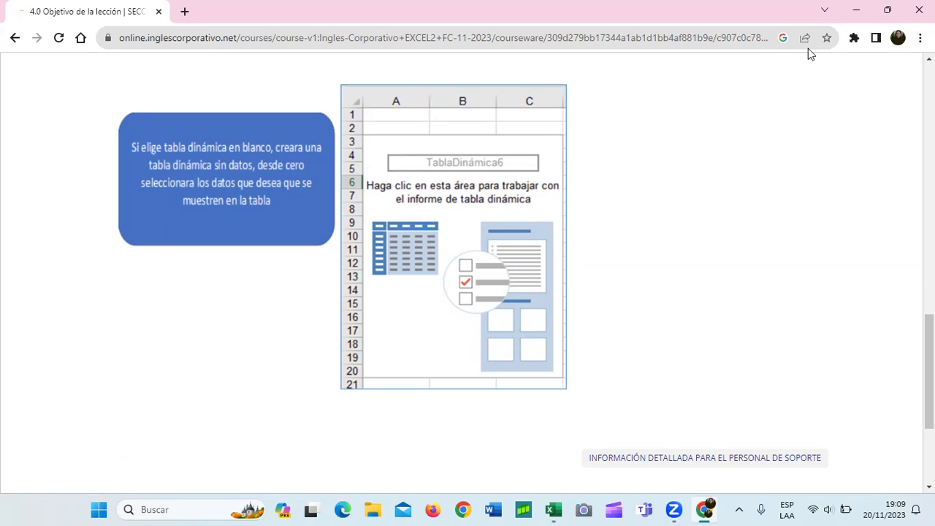
Advance to lesson 4.1 Tablas Dinámicas and scroll down to the Tabla Dinamica file link
click(501, 384)
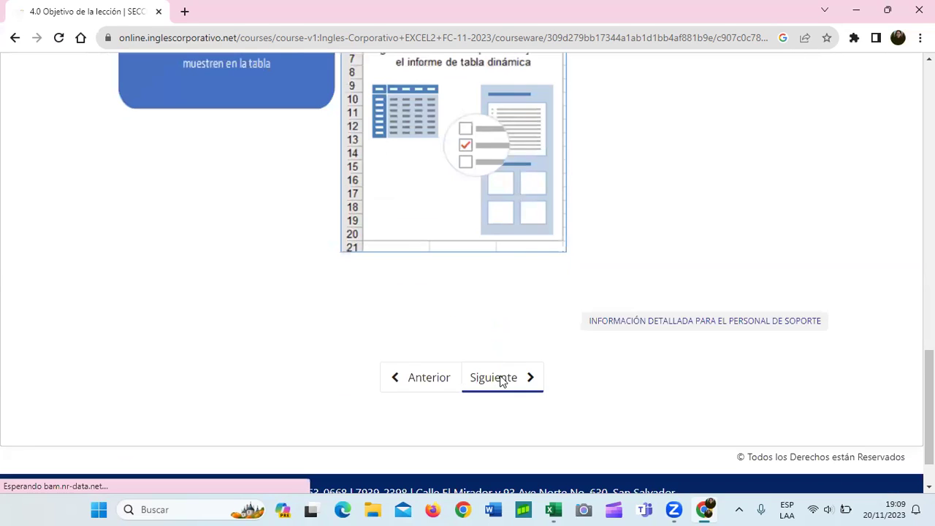
scroll(383, 386, down, 1)
scroll(383, 380, down, 2)
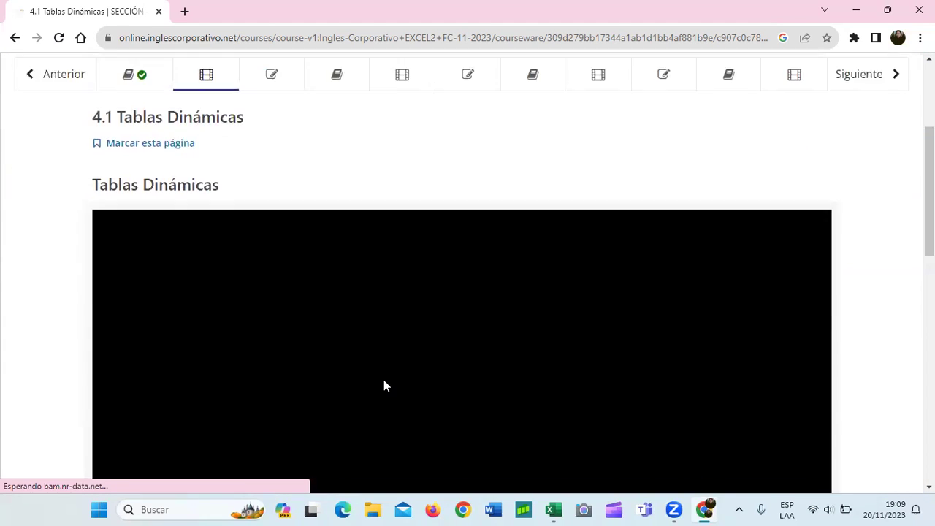
scroll(384, 379, down, 3)
scroll(384, 378, down, 2)
scroll(384, 384, down, 3)
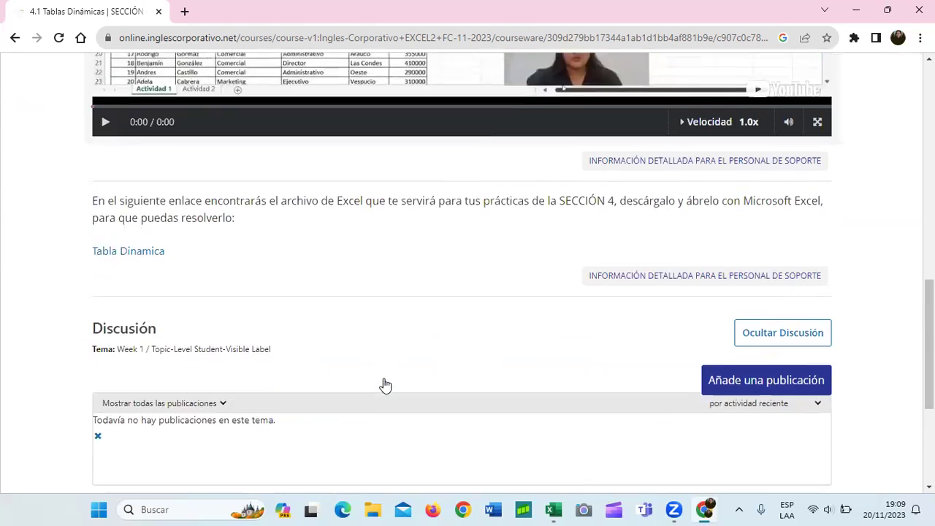
scroll(384, 381, down, 1)
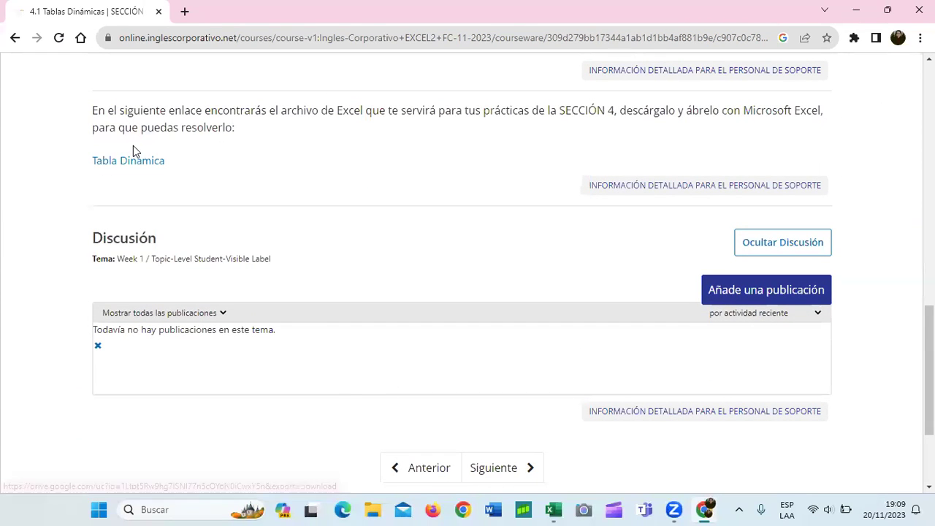
click(552, 499)
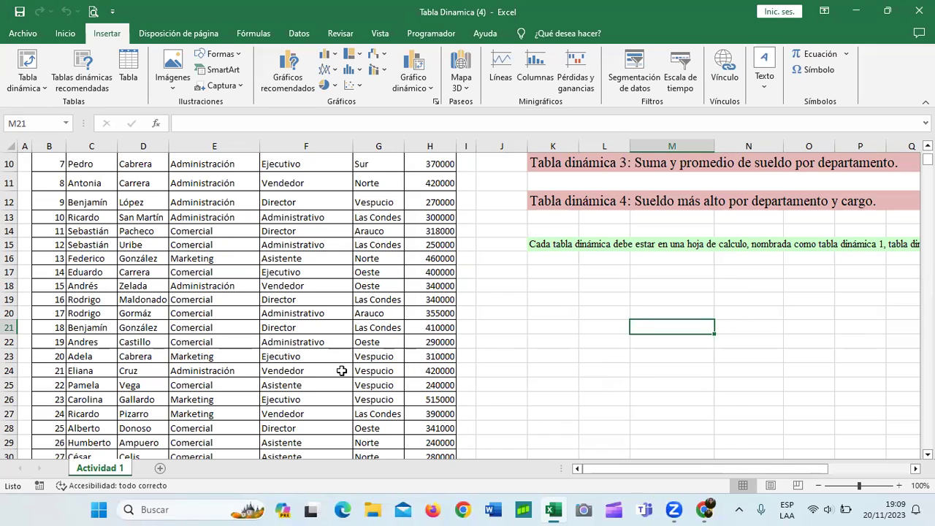
scroll(341, 370, up, 3)
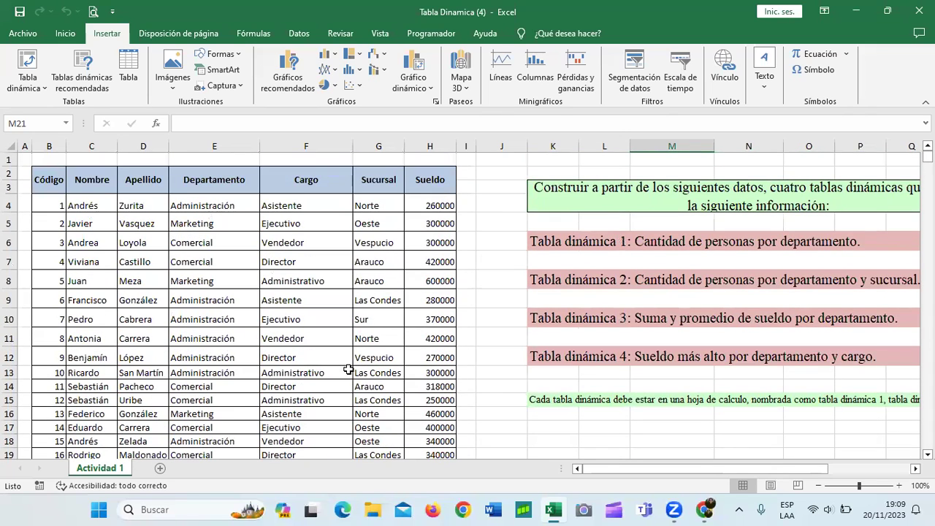
scroll(275, 375, down, 3)
scroll(276, 375, down, 3)
scroll(276, 375, down, 16)
scroll(276, 375, down, 4)
scroll(275, 375, down, 5)
scroll(276, 375, down, 4)
scroll(276, 374, down, 10)
scroll(275, 375, down, 5)
scroll(275, 375, up, 4)
scroll(275, 375, up, 10)
scroll(276, 375, up, 7)
scroll(276, 375, up, 7)
scroll(276, 374, up, 11)
scroll(276, 374, up, 6)
scroll(275, 373, up, 6)
click(49, 144)
click(89, 143)
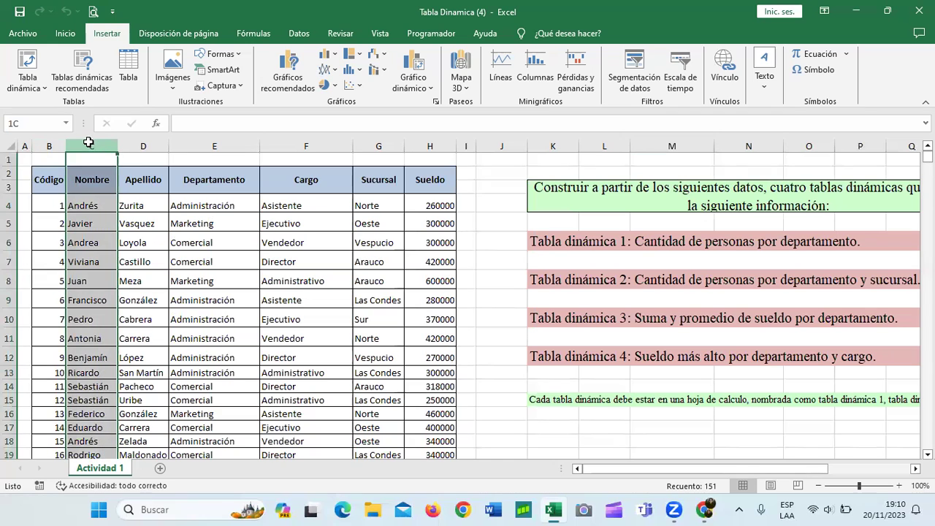
click(143, 142)
click(205, 145)
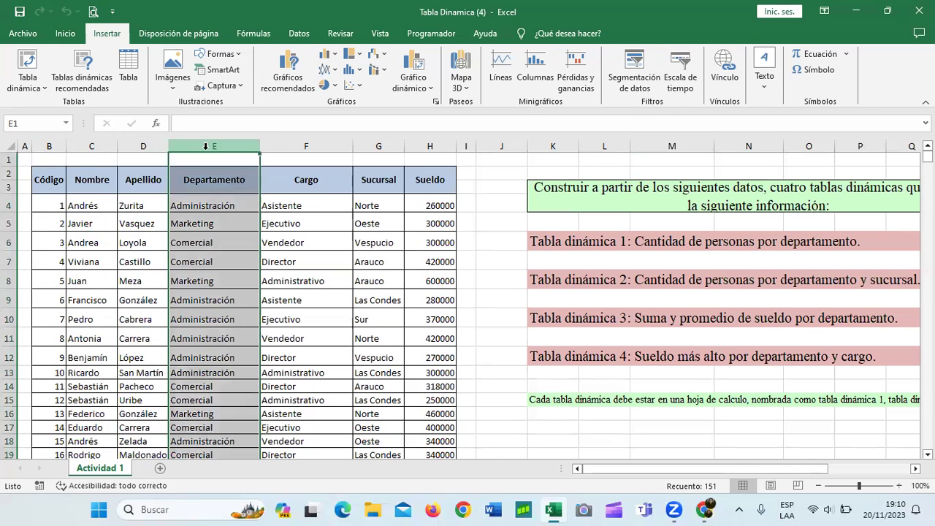
click(305, 143)
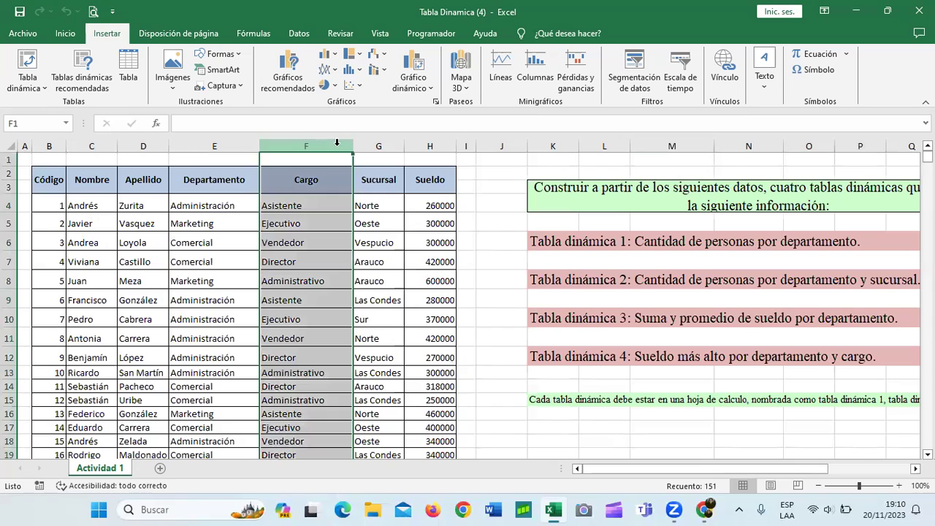
click(380, 144)
click(431, 145)
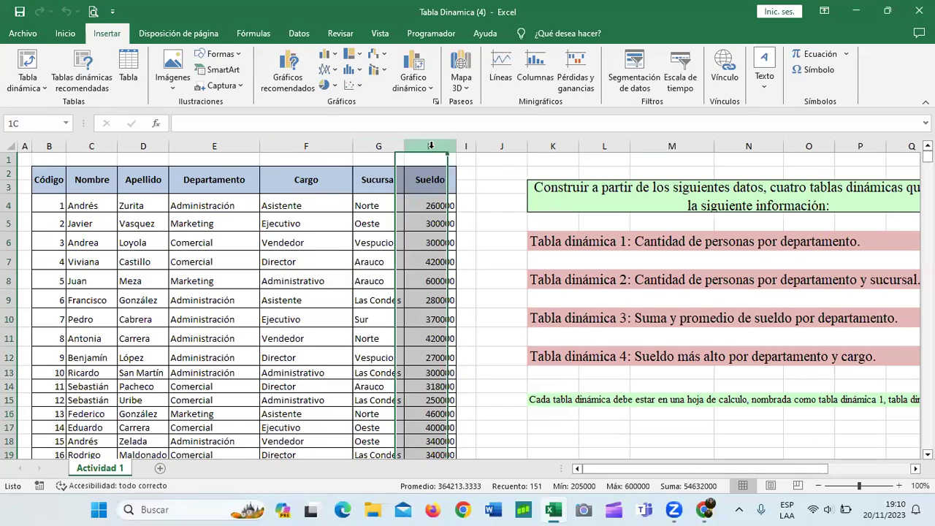
scroll(482, 385, down, 1)
scroll(482, 384, down, 5)
scroll(482, 384, down, 9)
scroll(502, 400, down, 7)
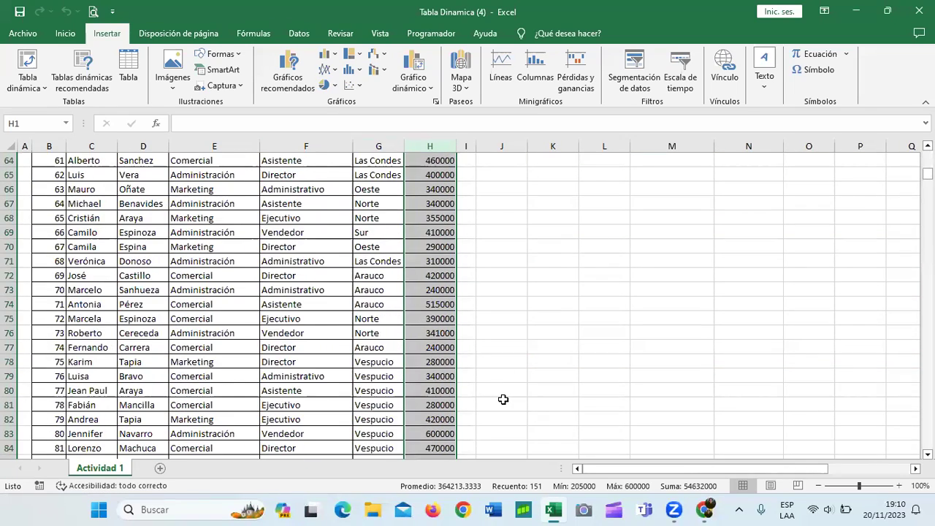
scroll(502, 399, down, 6)
scroll(499, 402, down, 9)
scroll(496, 404, down, 6)
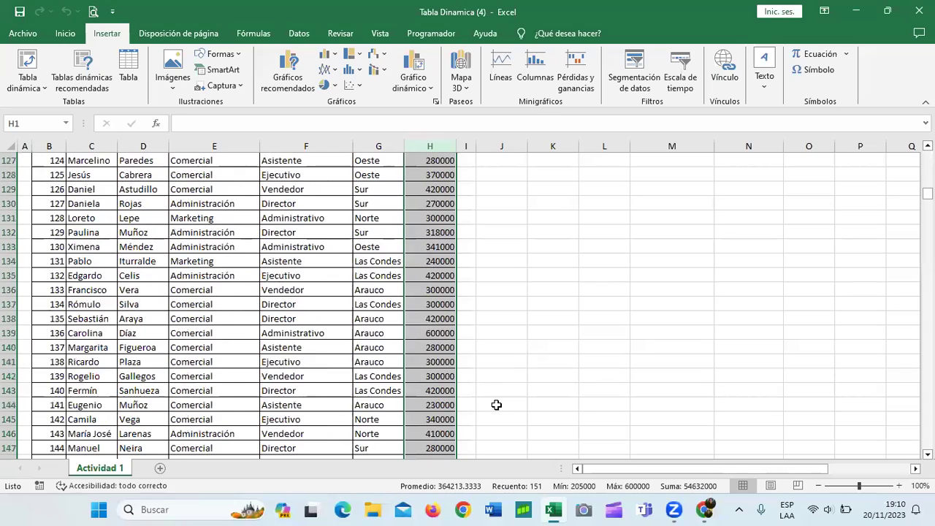
scroll(496, 405, down, 7)
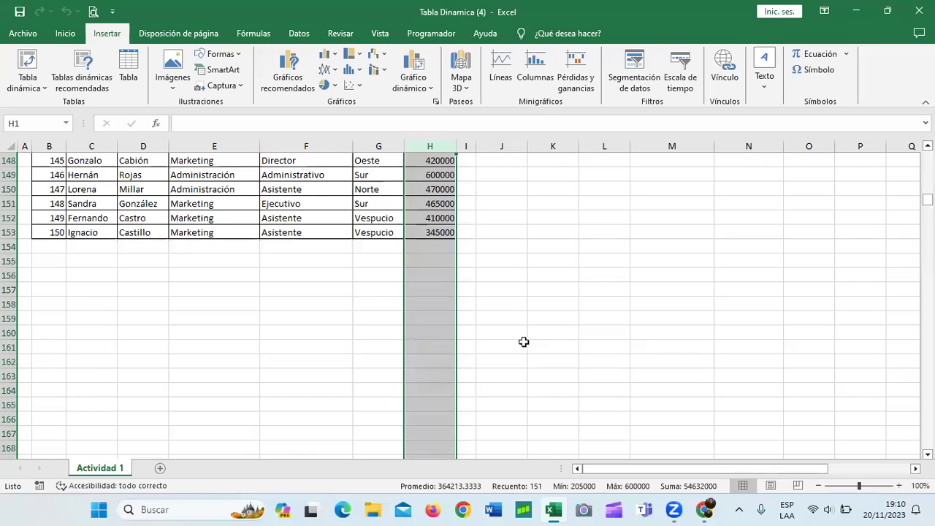
scroll(467, 316, up, 6)
click(471, 317)
scroll(439, 344, up, 3)
scroll(416, 369, up, 10)
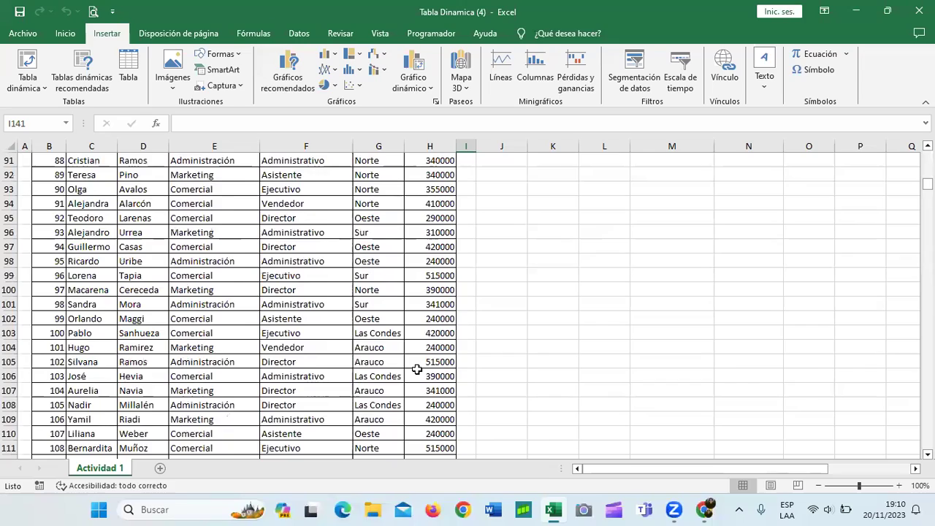
scroll(417, 365, up, 4)
scroll(413, 358, up, 4)
Select all the Sueldo salaries in H4:H153
scroll(523, 361, up, 4)
scroll(515, 366, up, 5)
scroll(510, 359, up, 8)
scroll(509, 354, up, 5)
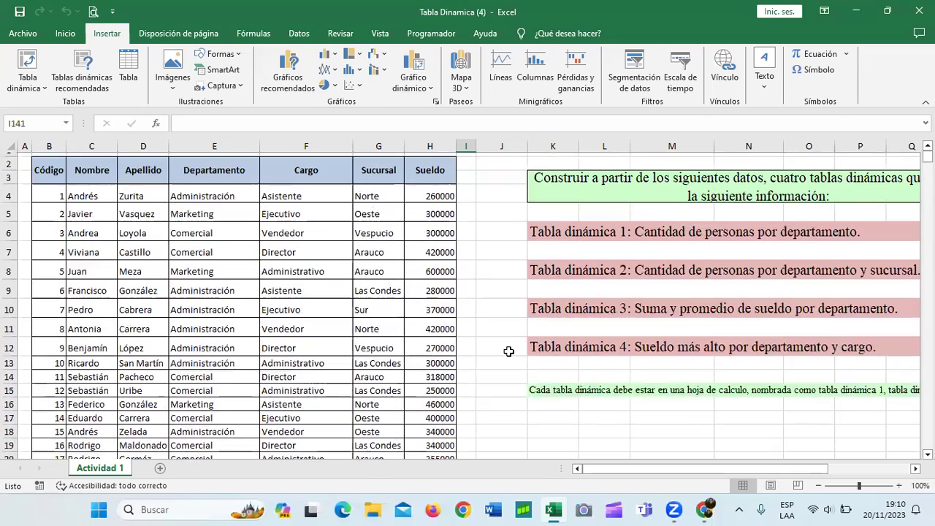
scroll(508, 352, up, 1)
drag(429, 196, 468, 427)
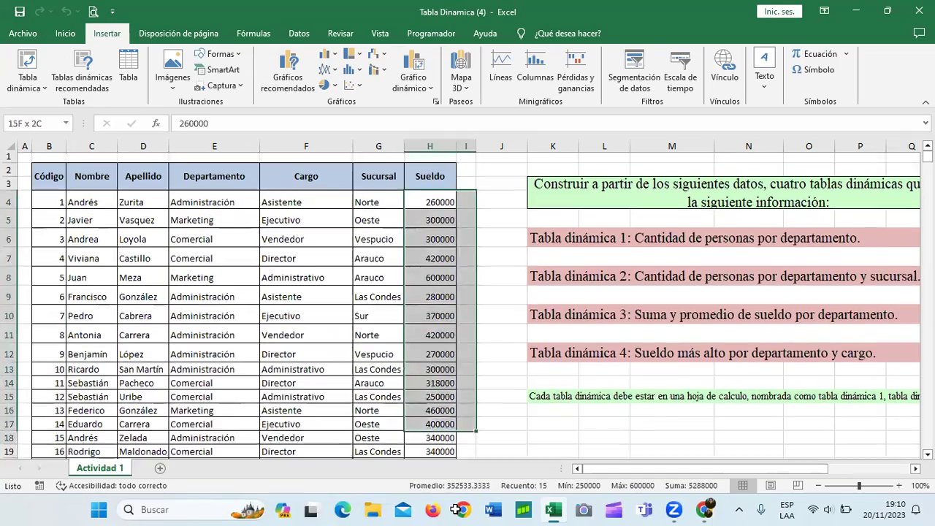
drag(457, 509, 452, 506)
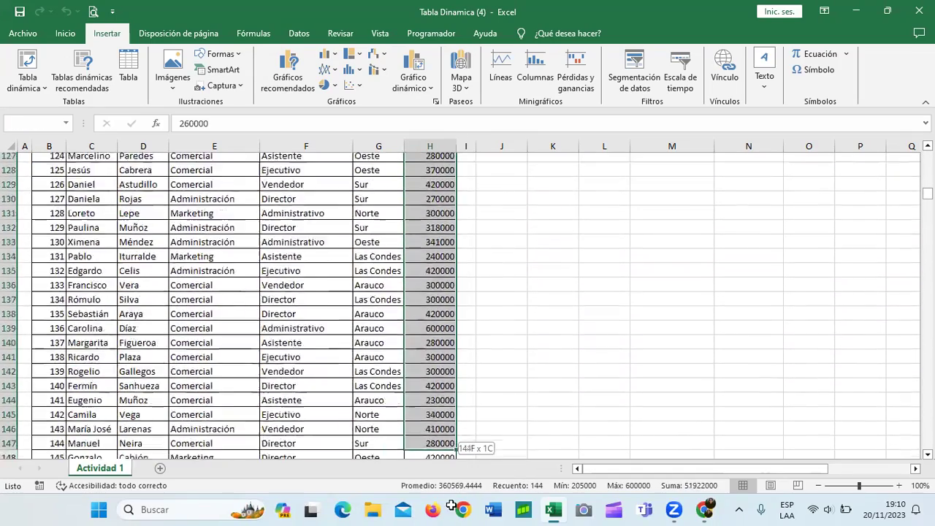
drag(452, 507, 443, 435)
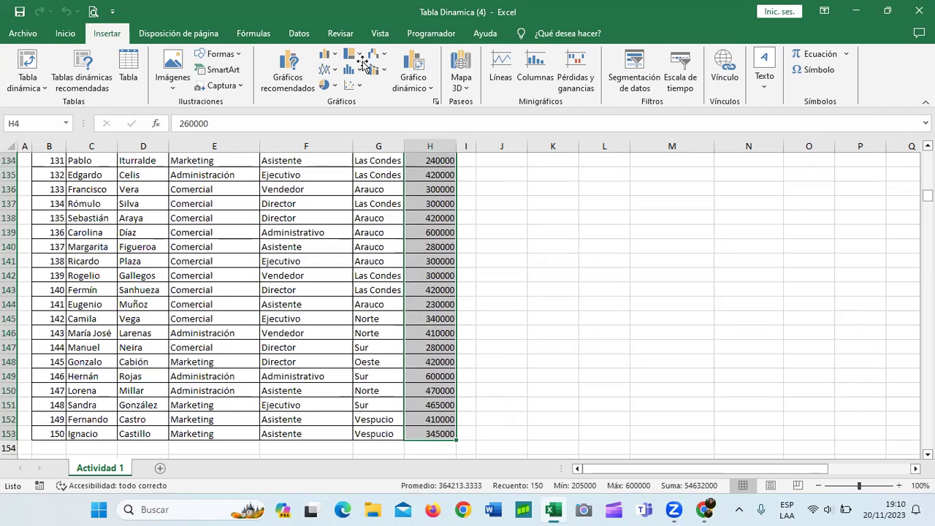
Apply accounting format, autofit column H, and reduce the salaries to one decimal
click(64, 34)
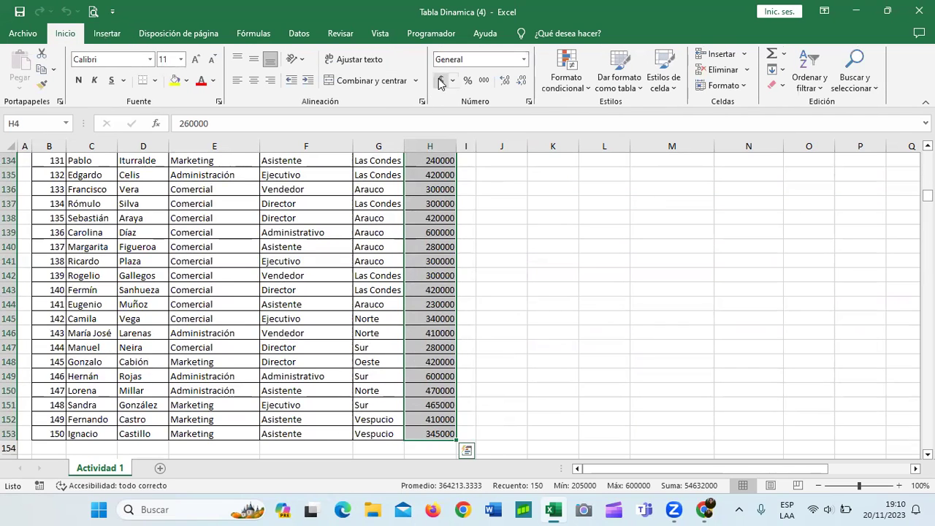
click(440, 80)
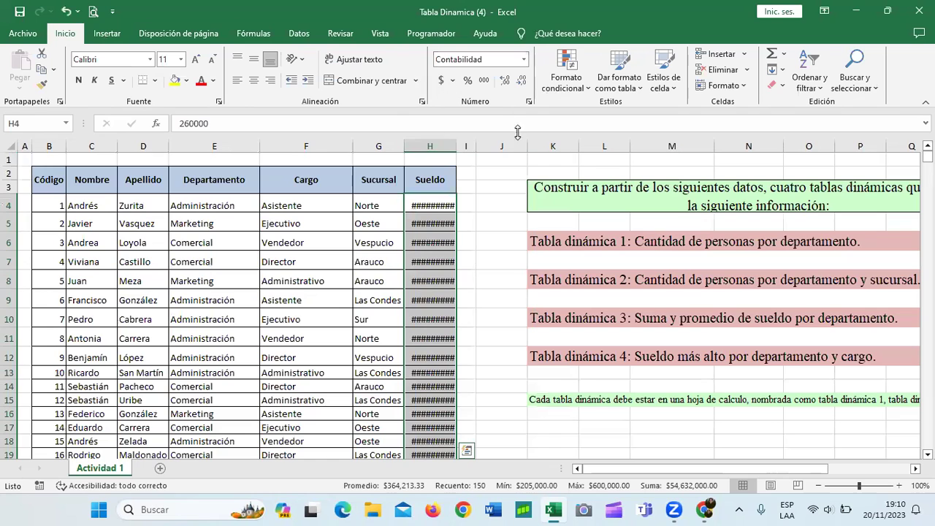
double_click(457, 145)
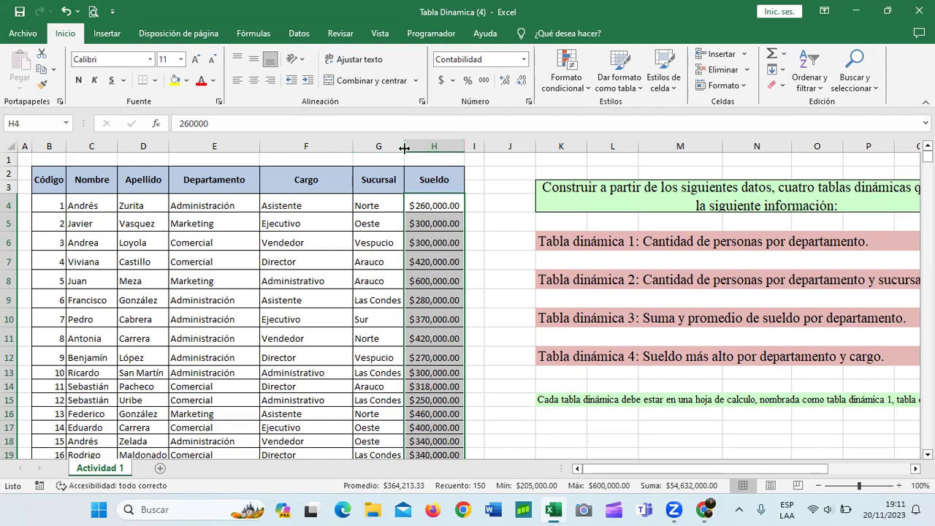
click(523, 84)
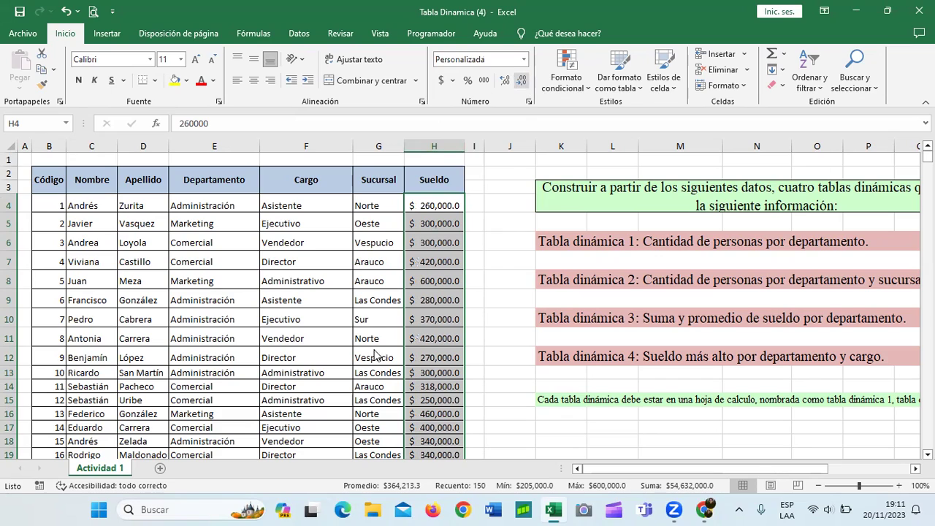
scroll(425, 334, down, 6)
scroll(536, 359, up, 5)
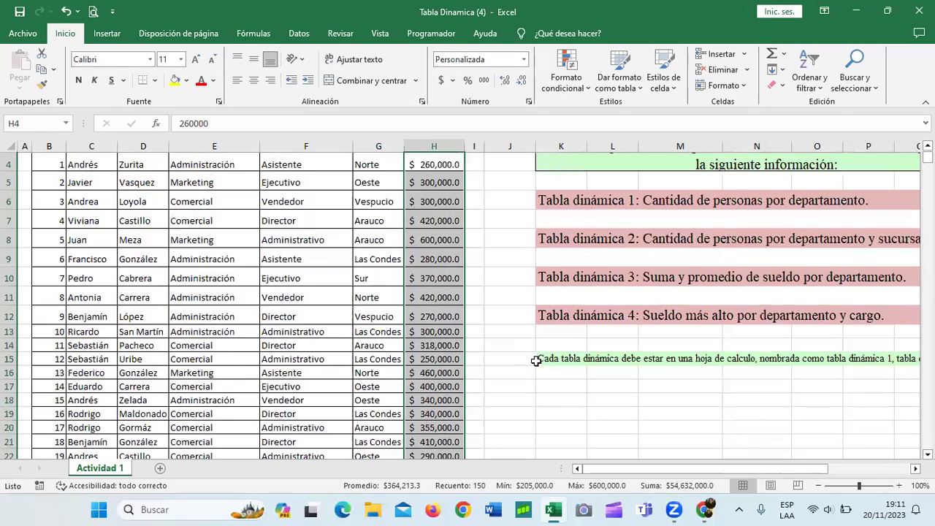
scroll(536, 359, up, 1)
scroll(720, 434, right, 1)
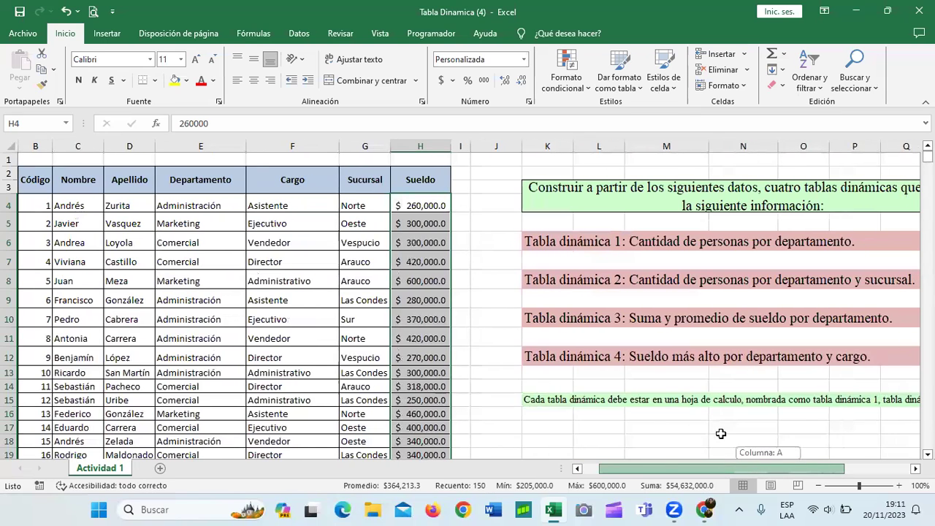
Scroll around the sheet to review the formatted Sueldo salaries
scroll(720, 434, right, 4)
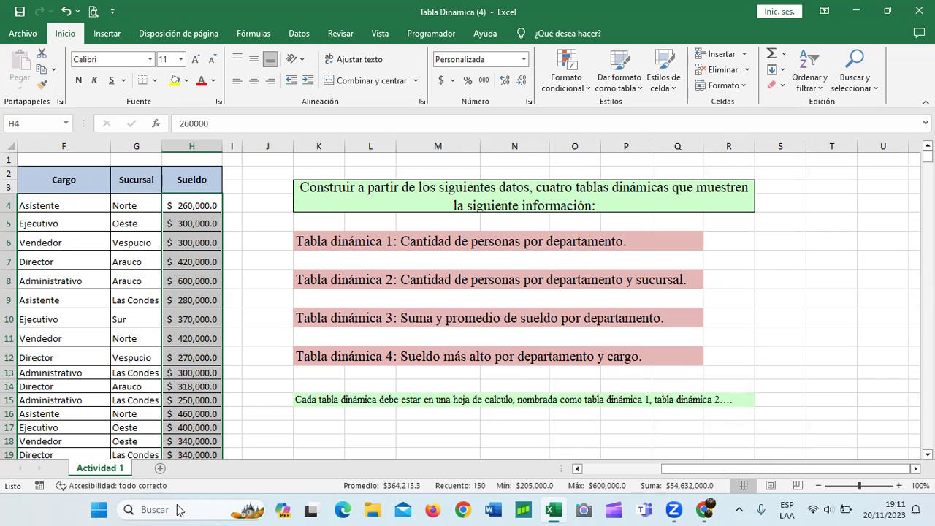
scroll(634, 417, left, 5)
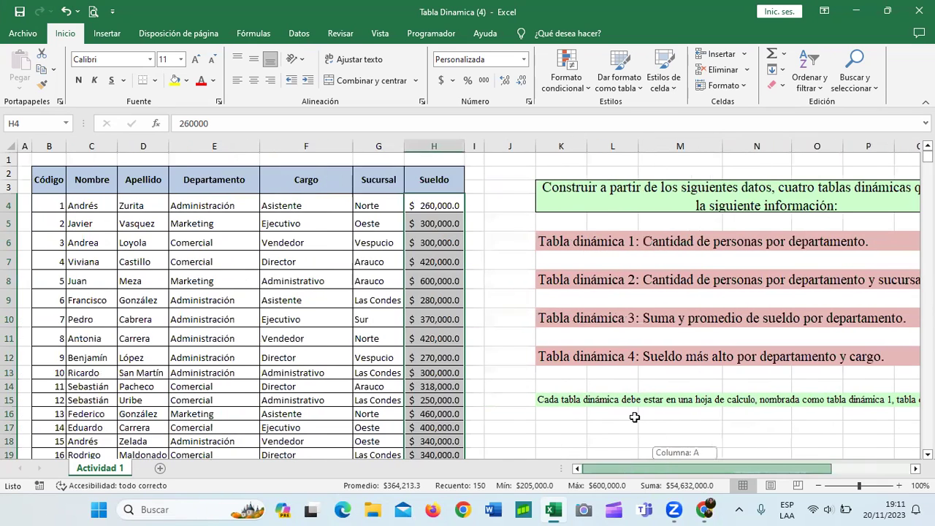
scroll(183, 292, down, 6)
scroll(186, 321, down, 3)
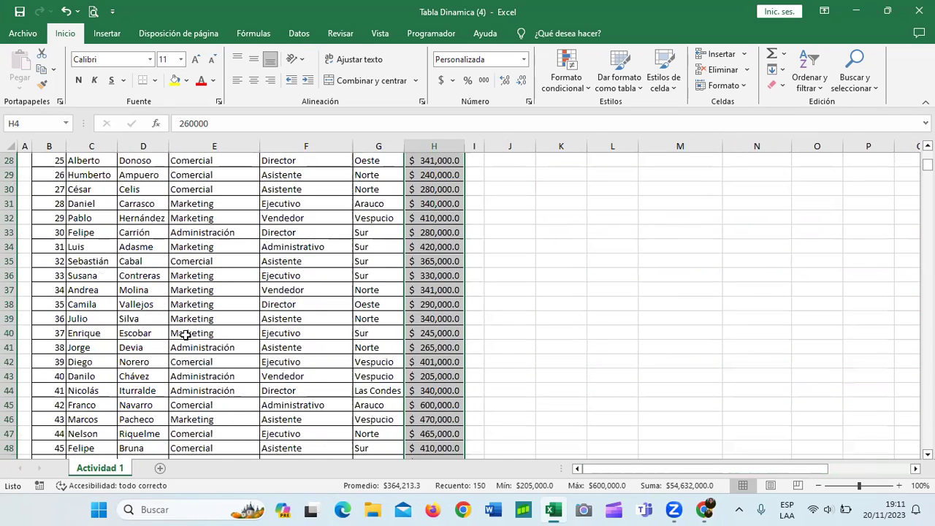
scroll(186, 335, up, 4)
scroll(186, 335, up, 5)
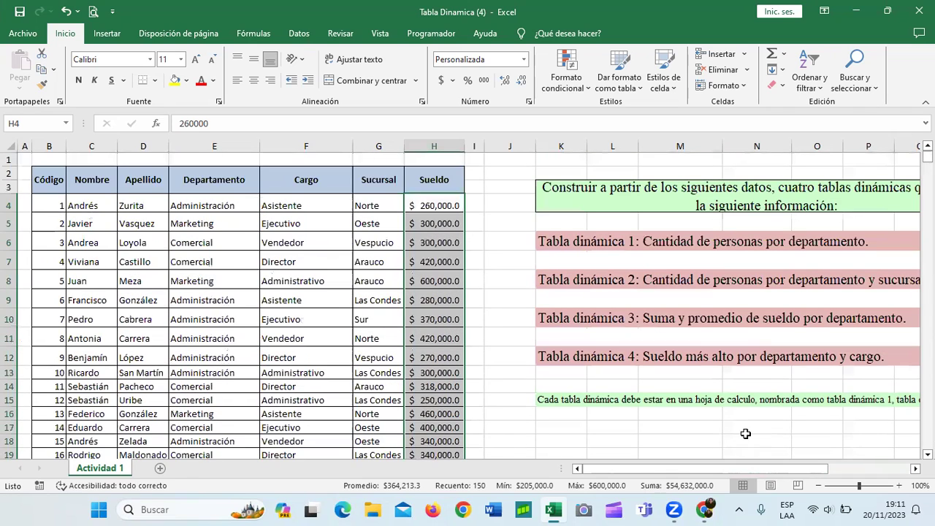
scroll(745, 434, left, 1)
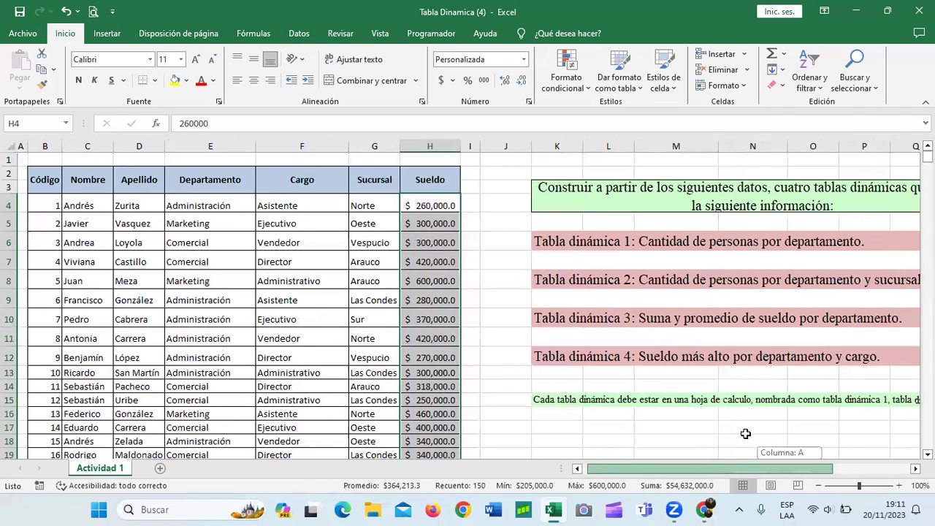
drag(745, 434, 802, 353)
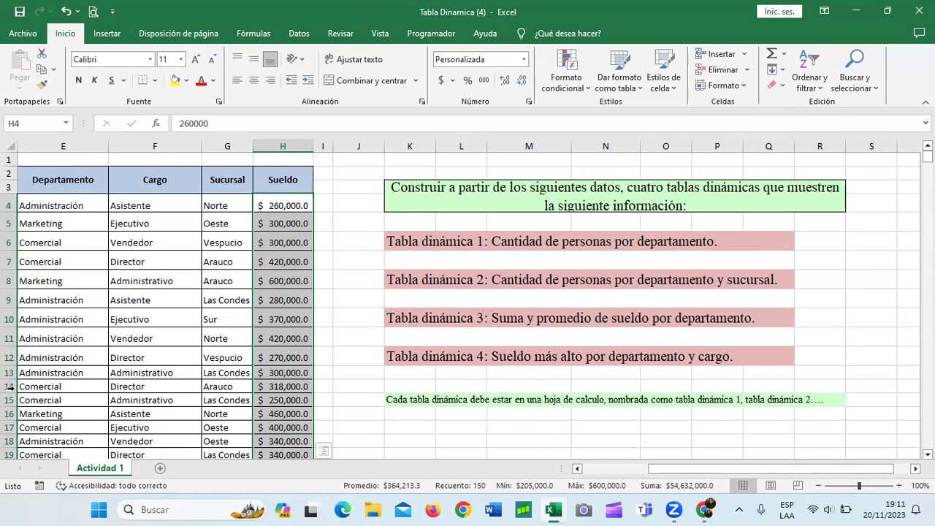
Read the pivot table steps on the 4.0 lesson objective page, then return to Excel
click(704, 509)
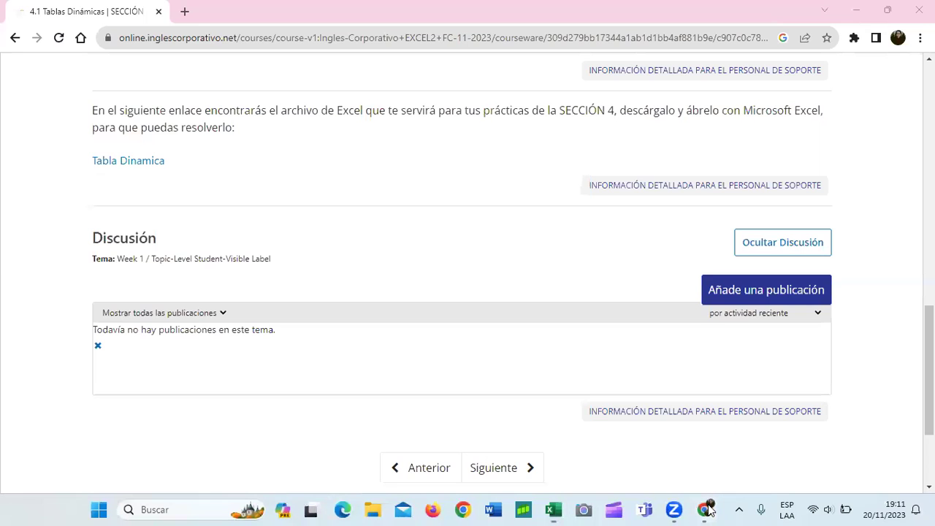
scroll(308, 300, up, 5)
scroll(309, 300, up, 4)
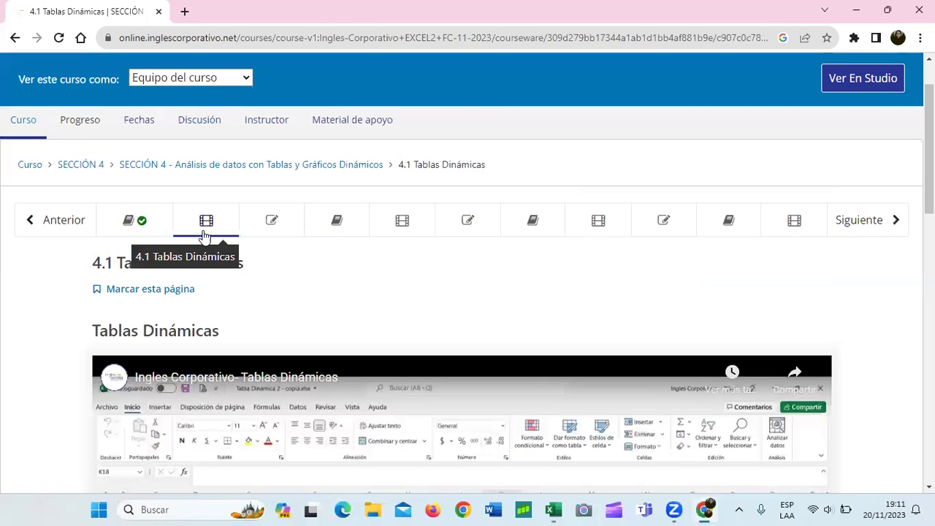
click(156, 221)
scroll(480, 369, down, 2)
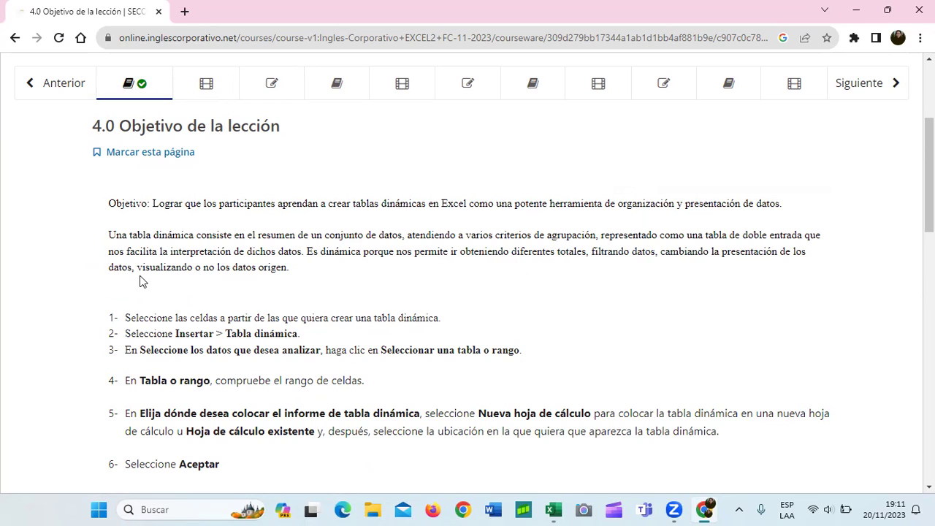
click(552, 503)
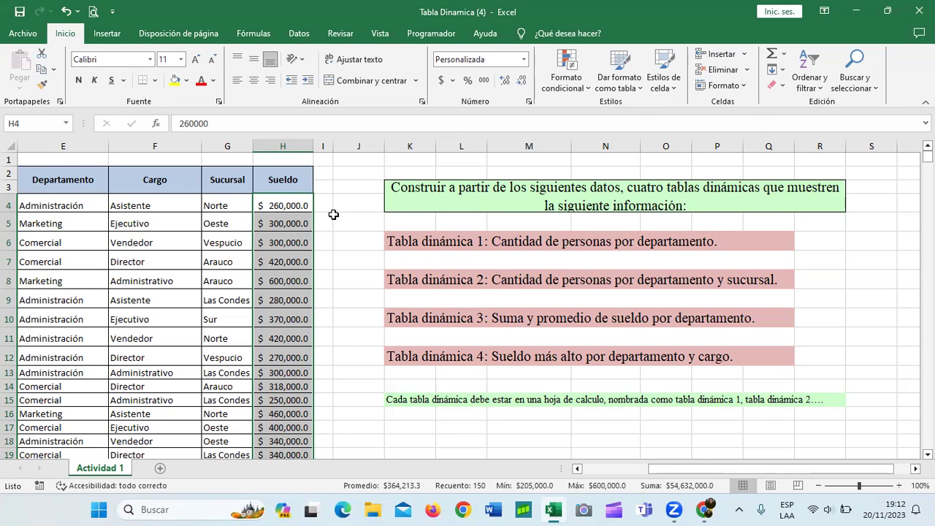
click(871, 400)
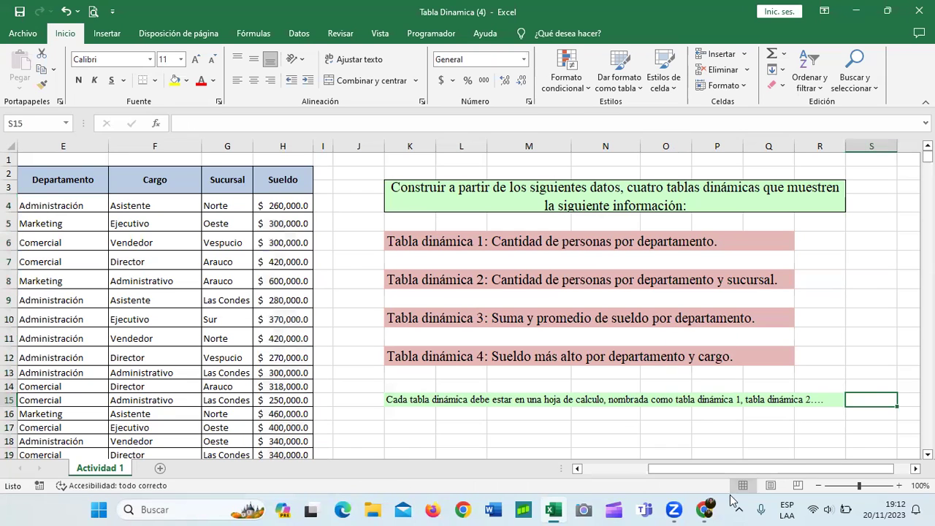
drag(797, 468, 730, 496)
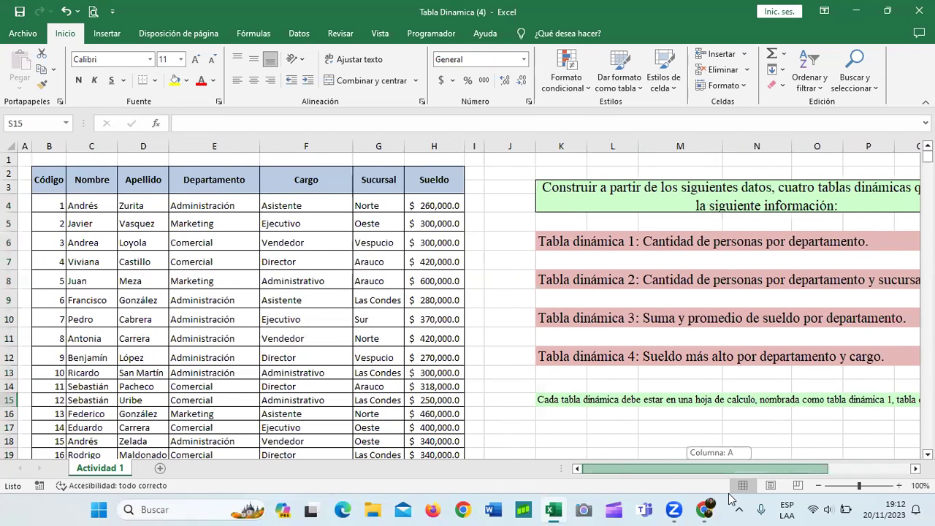
click(46, 175)
click(91, 180)
click(154, 183)
click(213, 184)
click(320, 192)
click(398, 181)
click(409, 181)
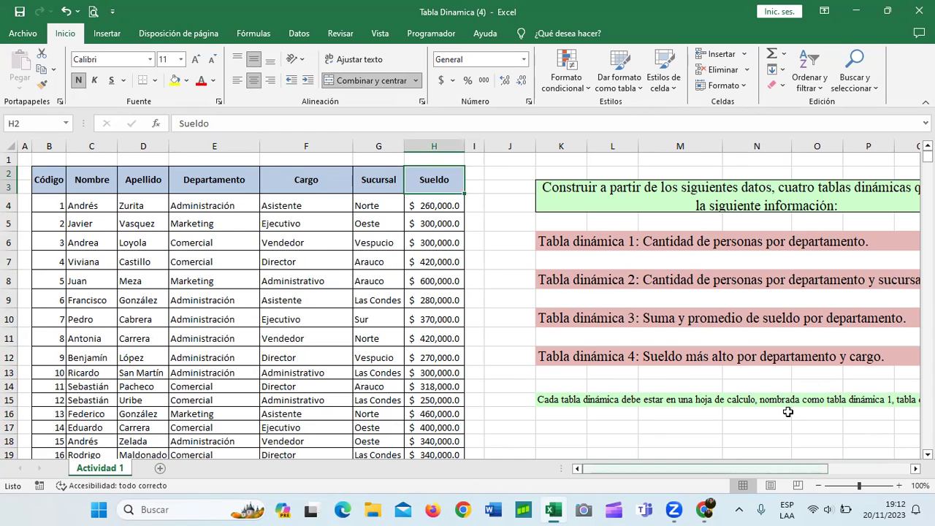
scroll(787, 412, right, 5)
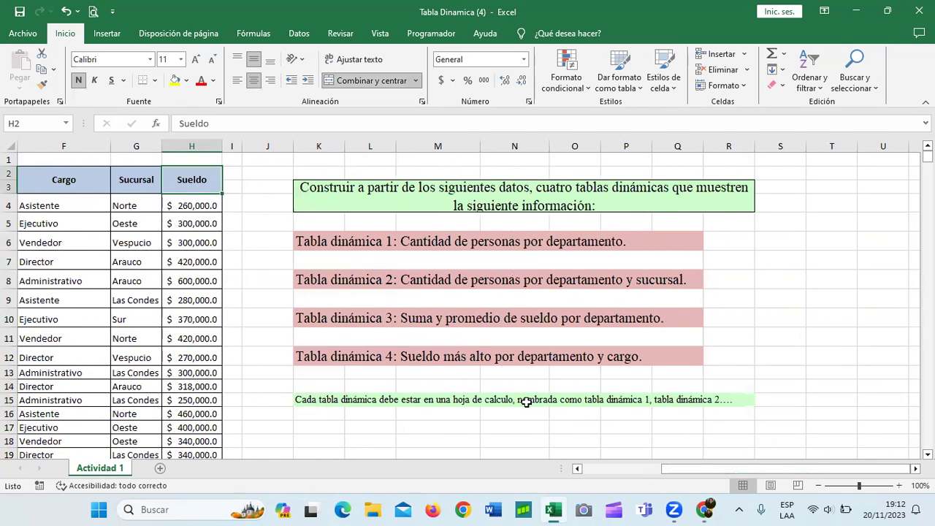
click(432, 244)
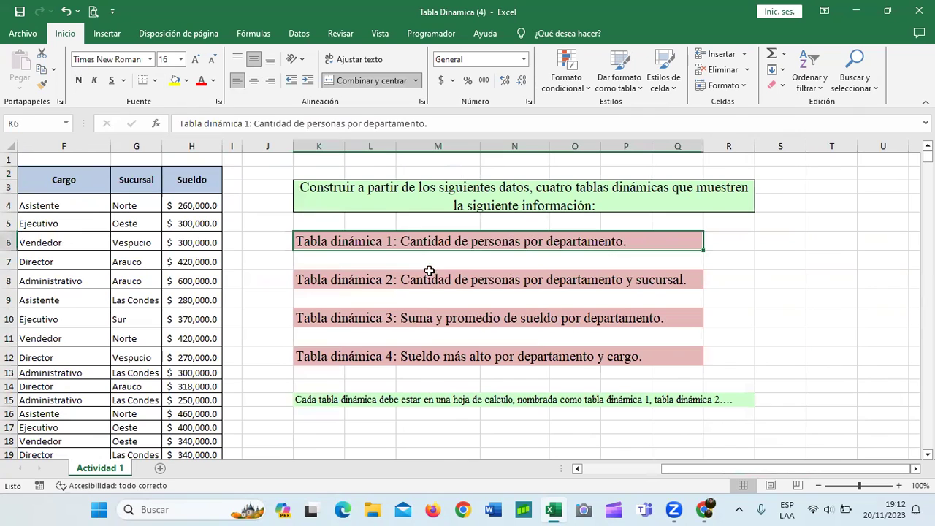
click(424, 283)
click(412, 324)
click(402, 359)
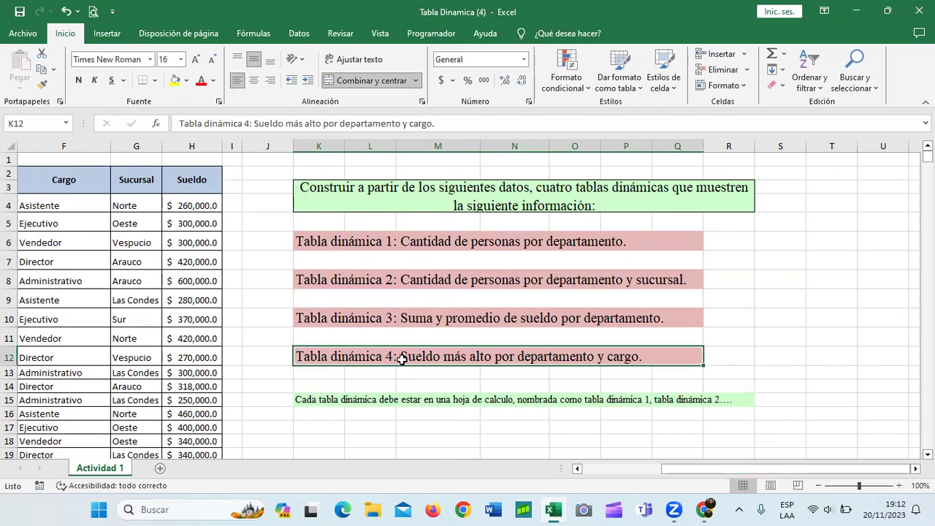
click(376, 248)
click(374, 282)
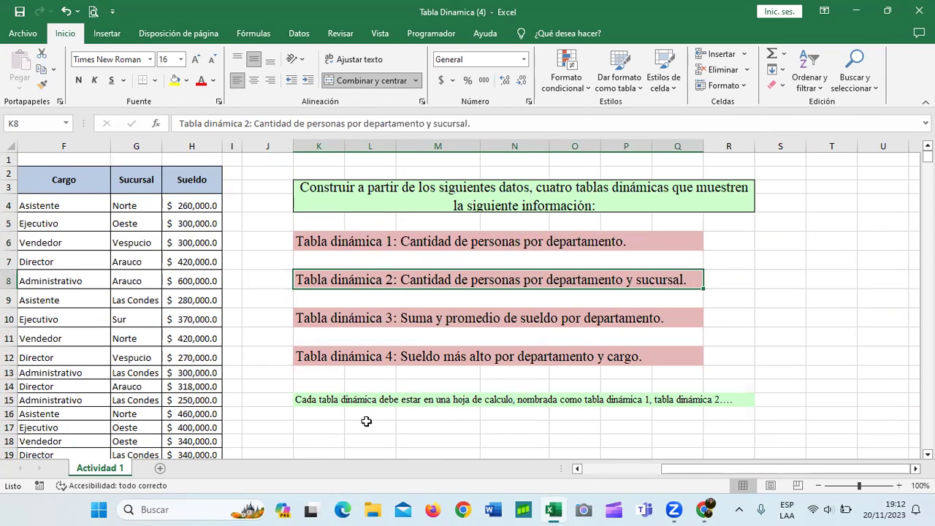
click(355, 400)
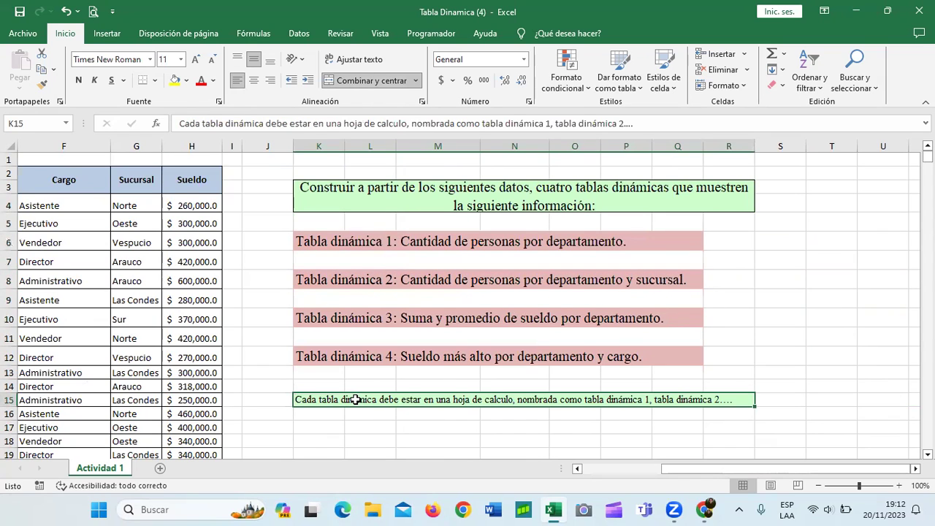
Delete the green note's text from row 15
key(Delete)
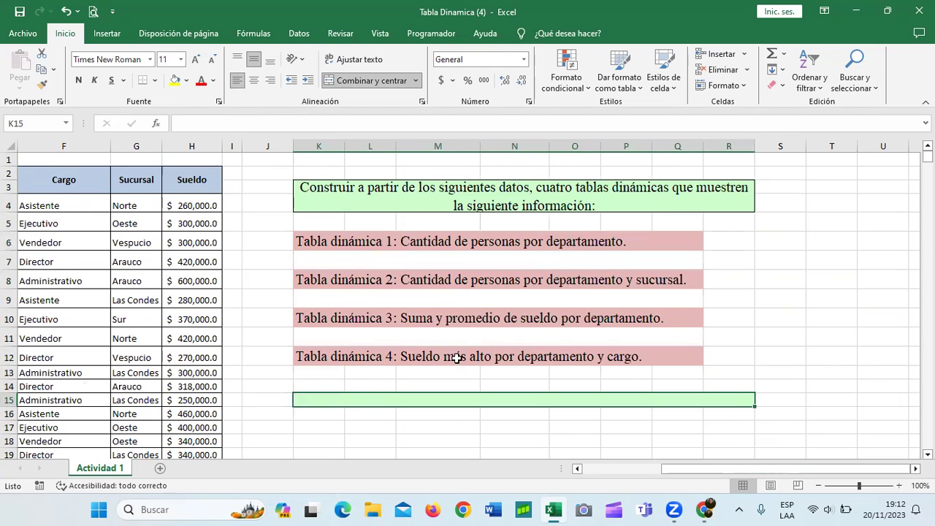
scroll(453, 365, down, 8)
scroll(545, 267, down, 2)
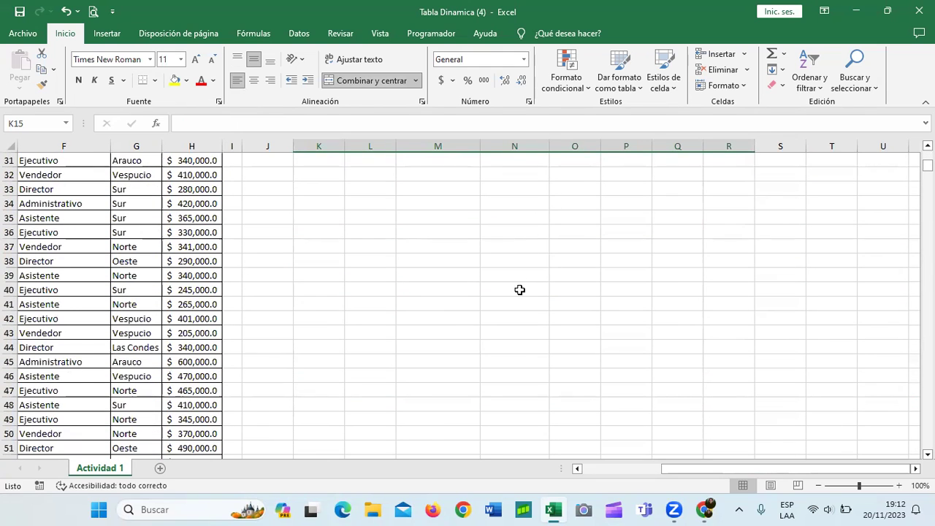
scroll(511, 307, up, 5)
scroll(505, 335, up, 5)
scroll(505, 334, down, 5)
click(502, 271)
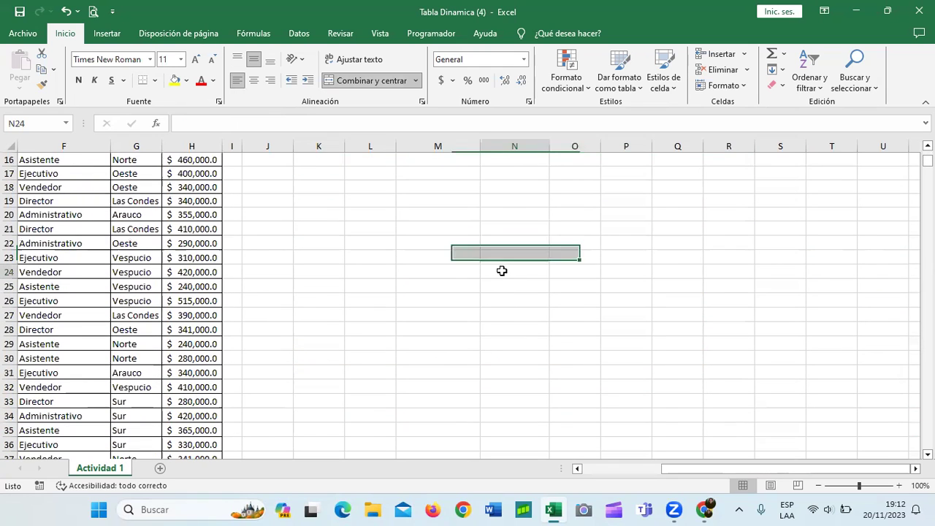
scroll(502, 271, up, 3)
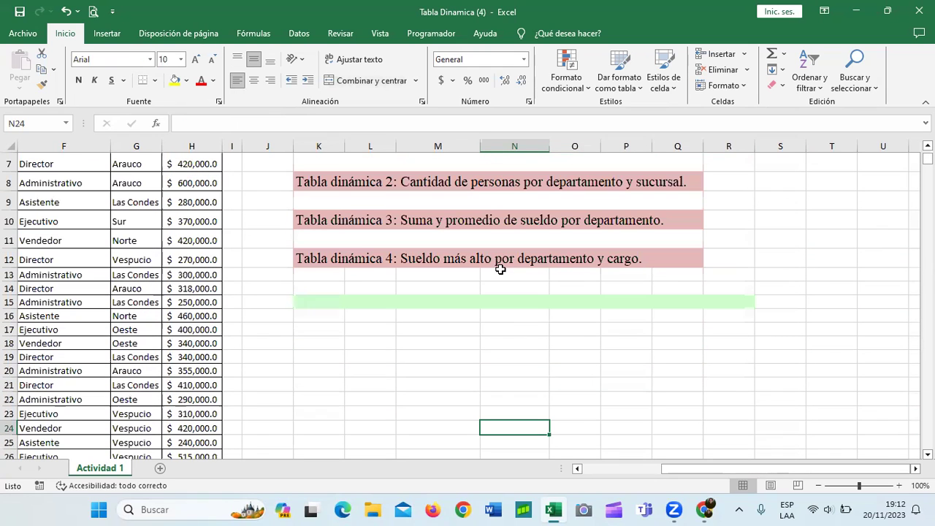
Give the row 15 range Normal cell style and unmerge its cells
click(496, 302)
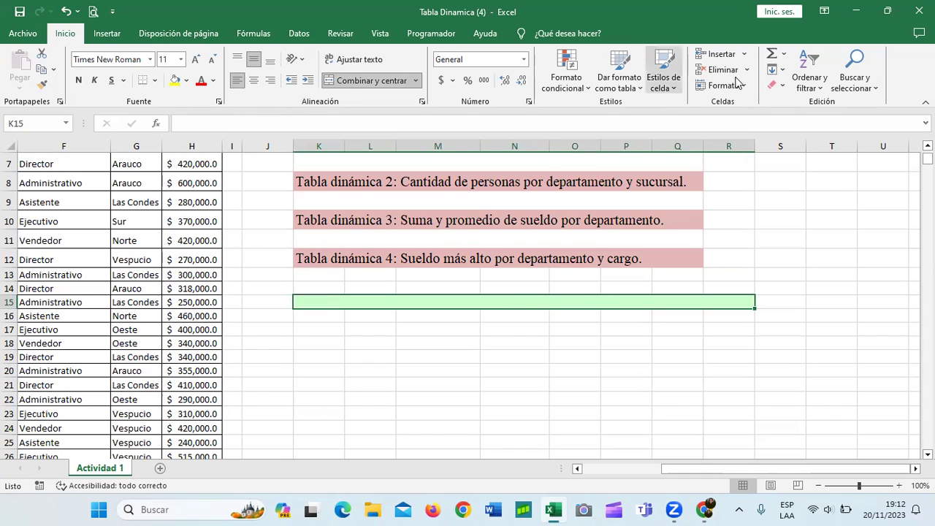
click(680, 93)
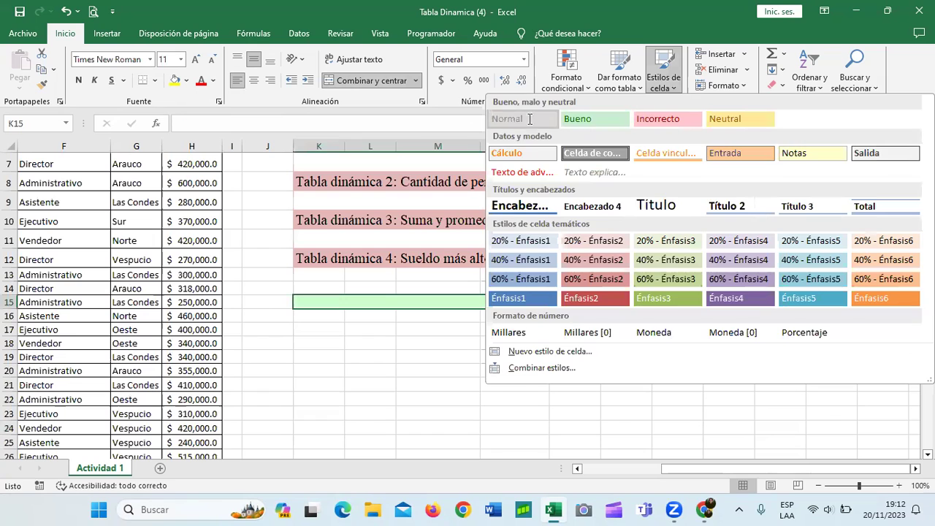
click(533, 121)
click(515, 333)
click(534, 301)
click(371, 81)
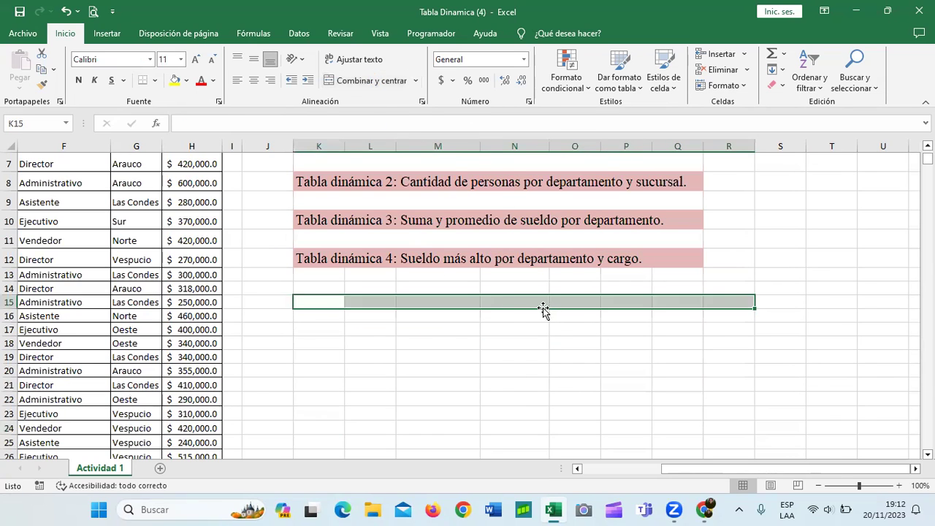
click(591, 356)
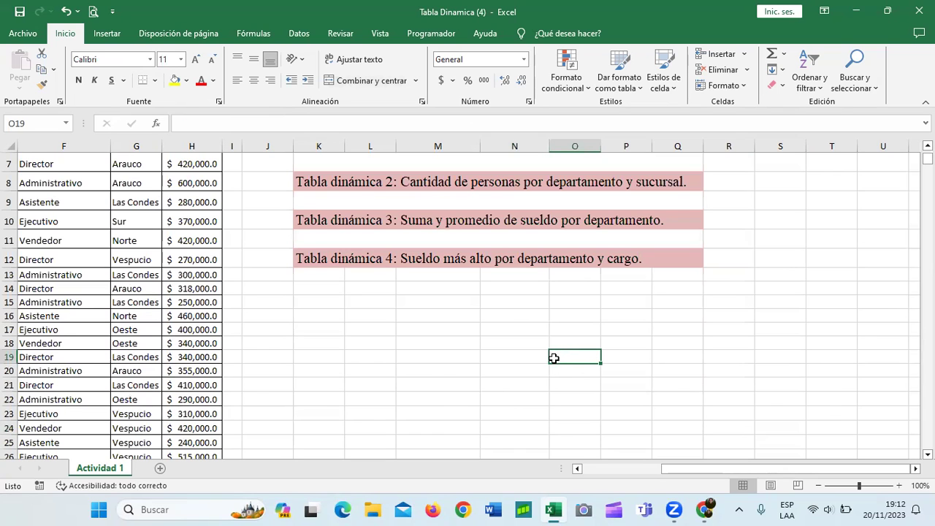
scroll(395, 391, up, 2)
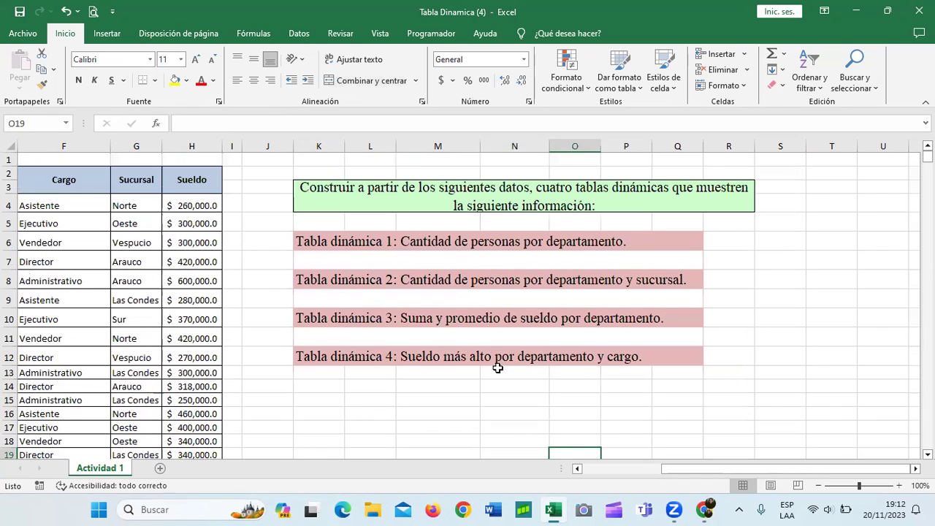
click(806, 282)
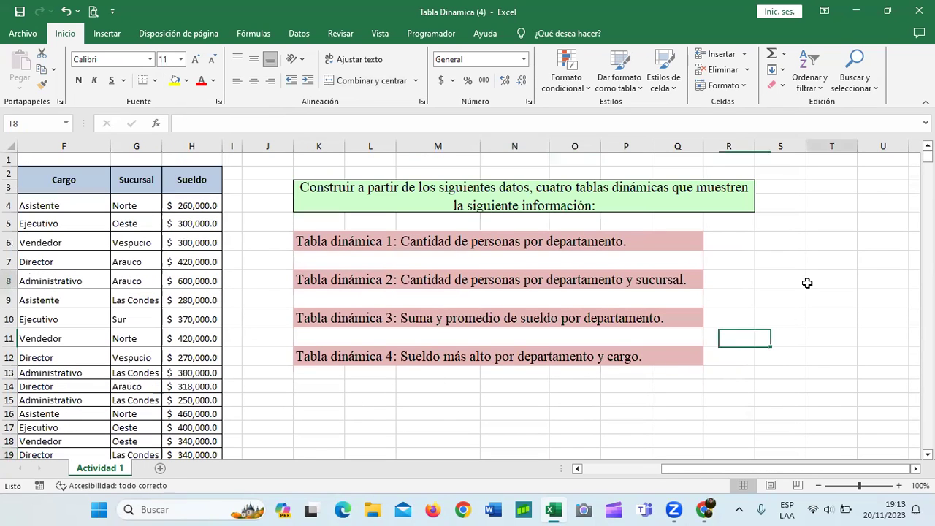
Select cell G7 inside the employee table and show the Insertar ribbon commands
click(415, 239)
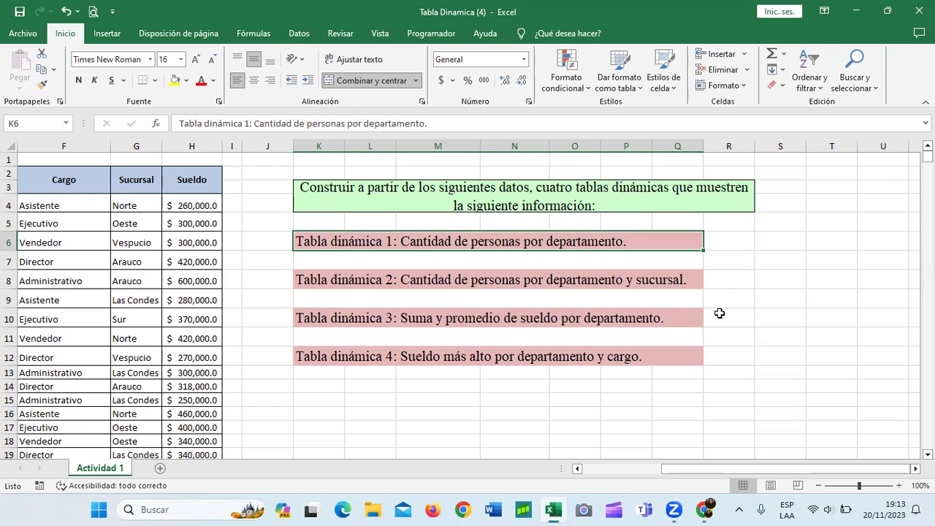
click(139, 265)
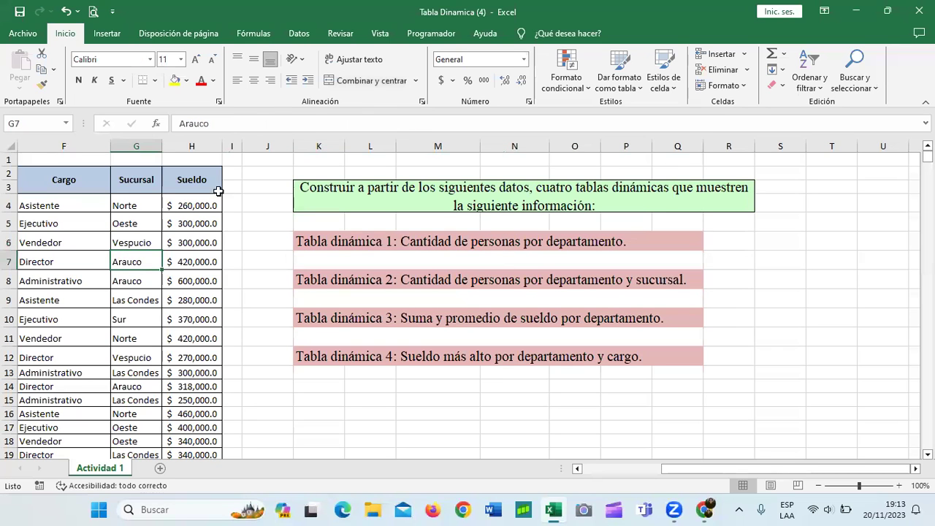
click(106, 34)
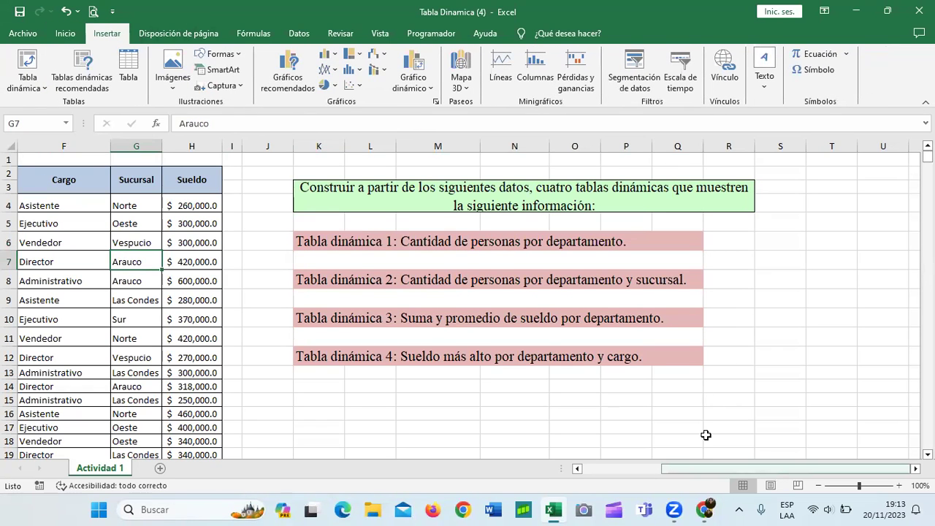
scroll(706, 434, left, 3)
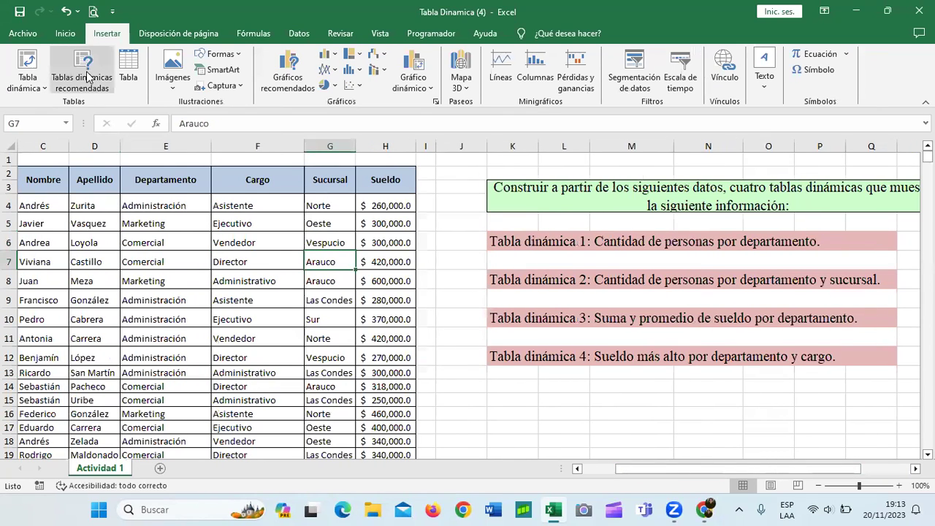
click(35, 68)
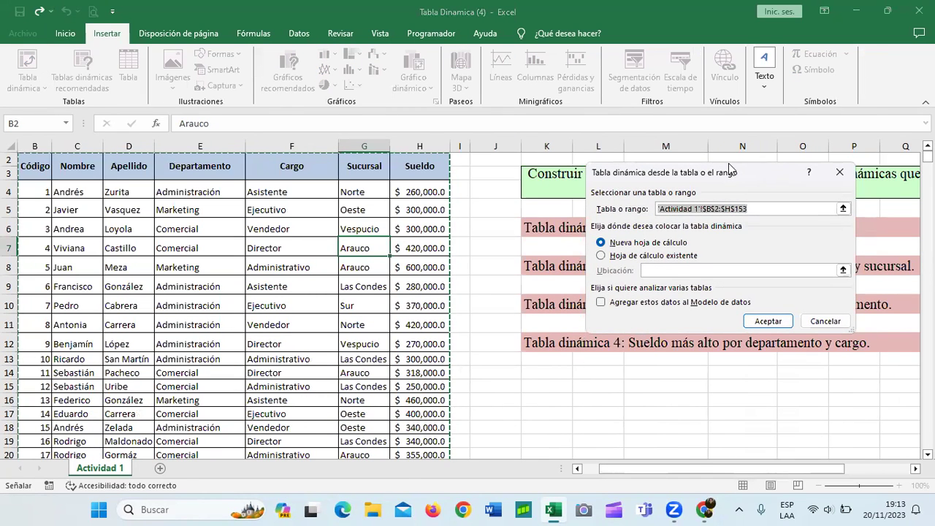
drag(759, 172, 368, 136)
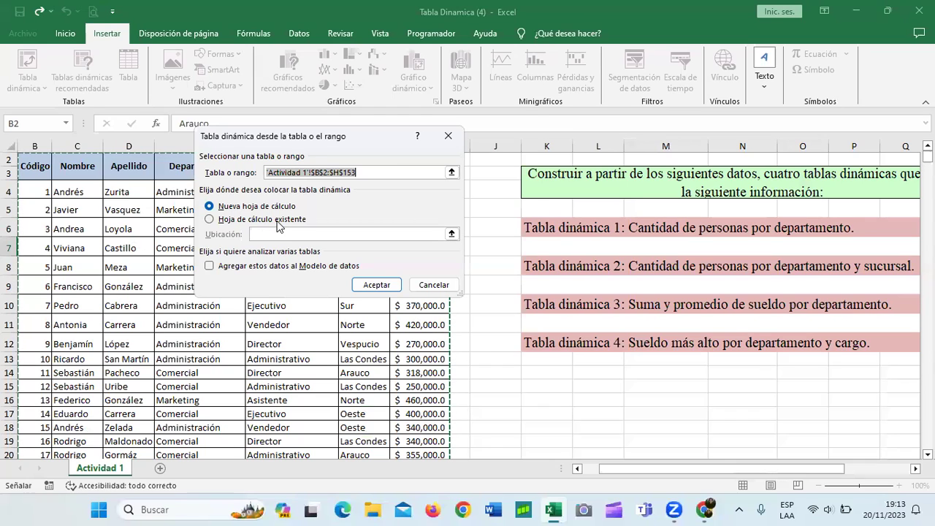
click(434, 285)
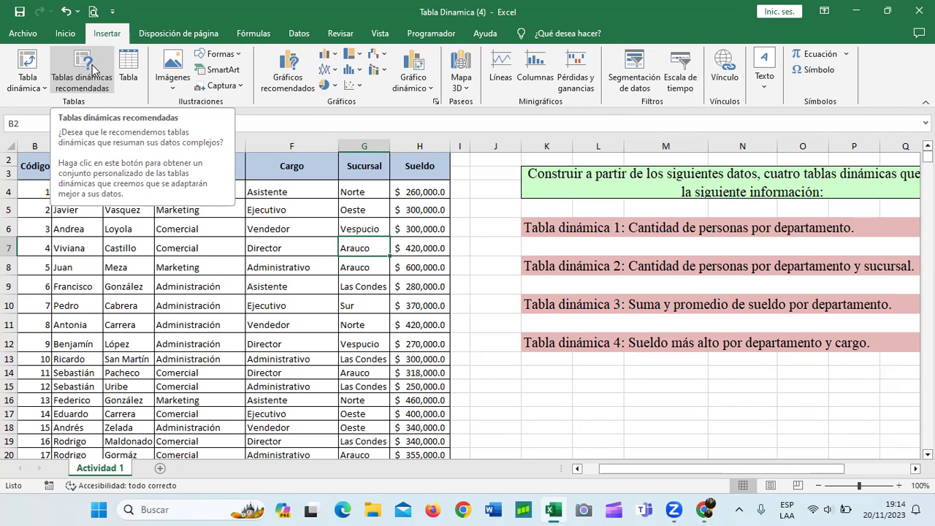
click(87, 80)
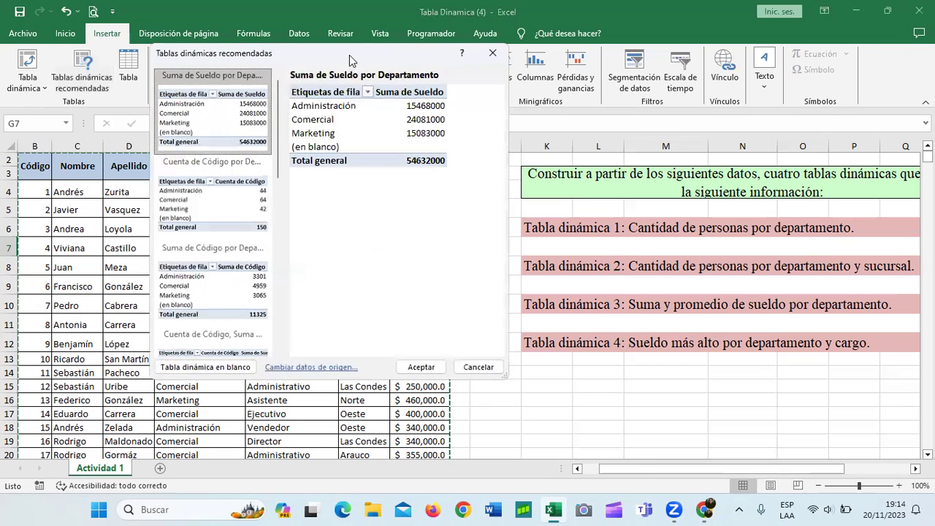
drag(358, 57, 434, 81)
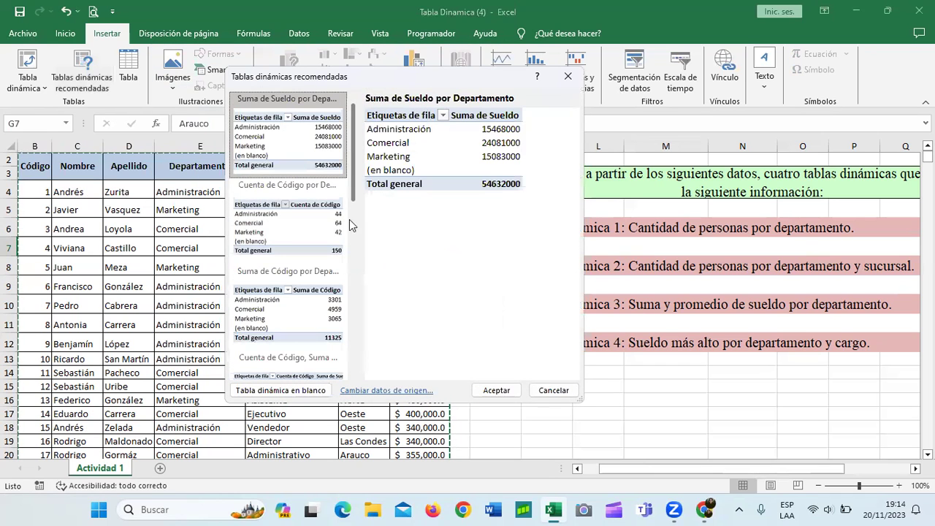
scroll(349, 224, down, 5)
scroll(360, 264, up, 4)
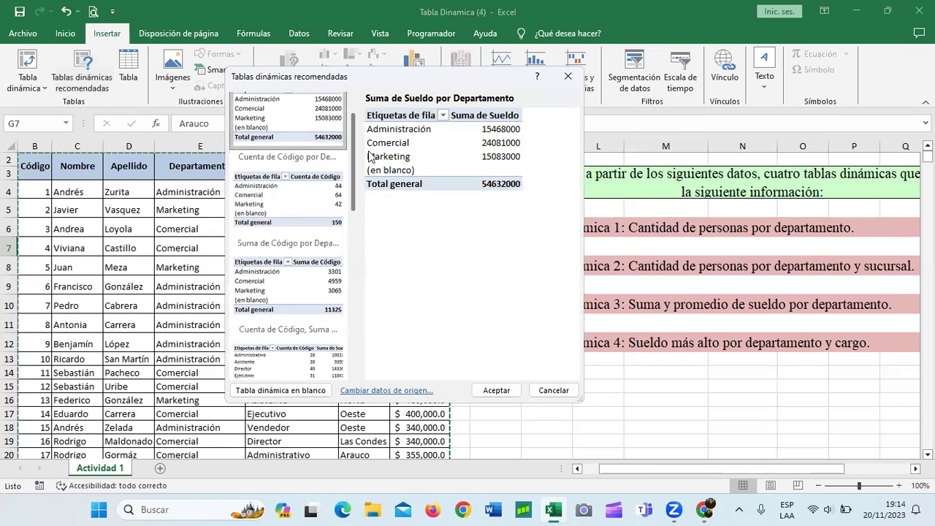
scroll(368, 156, up, 1)
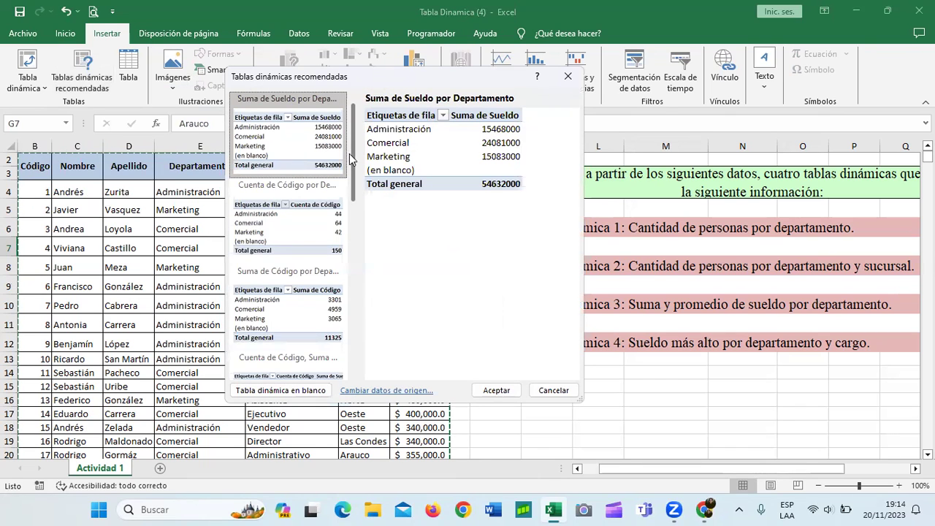
scroll(346, 197, down, 6)
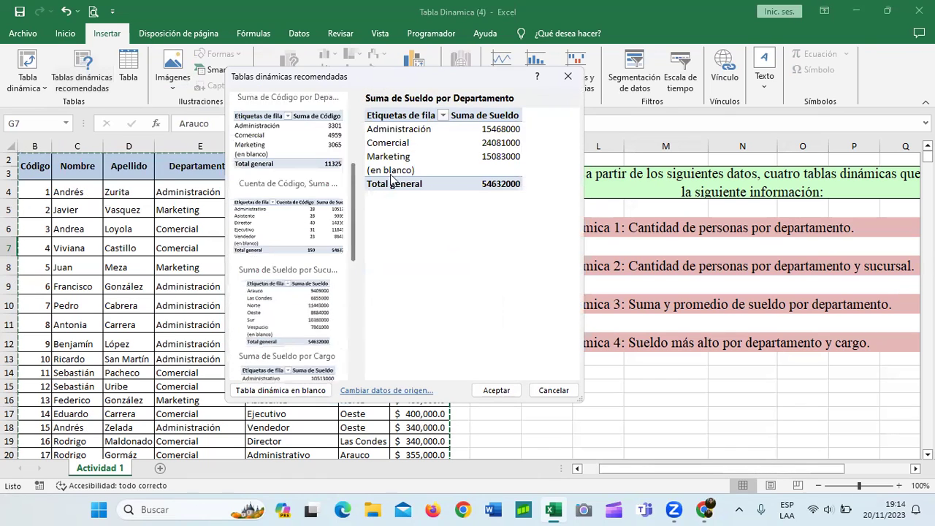
scroll(394, 168, up, 6)
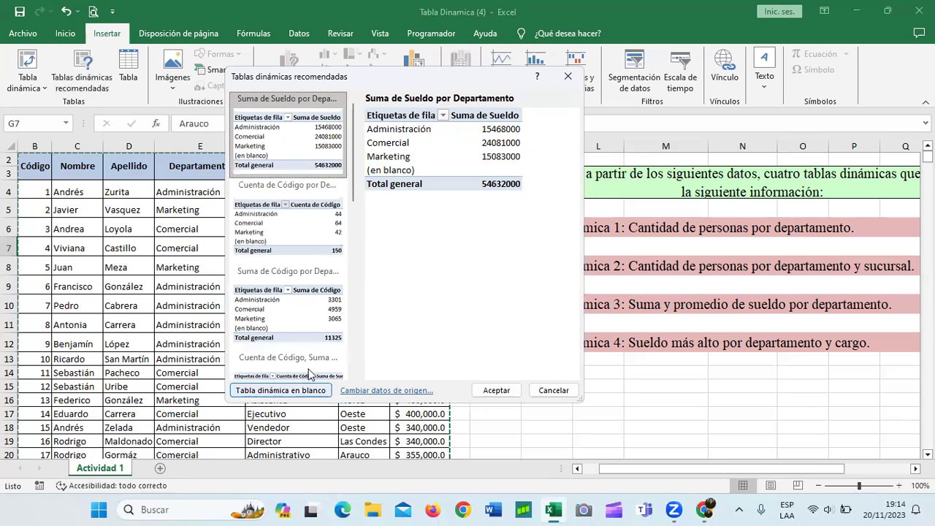
drag(354, 175, 340, 339)
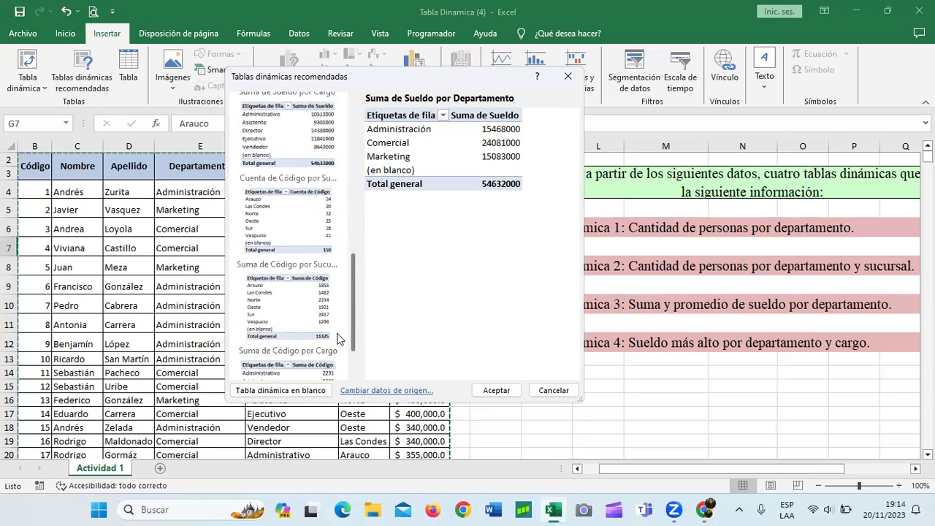
scroll(281, 354, down, 1)
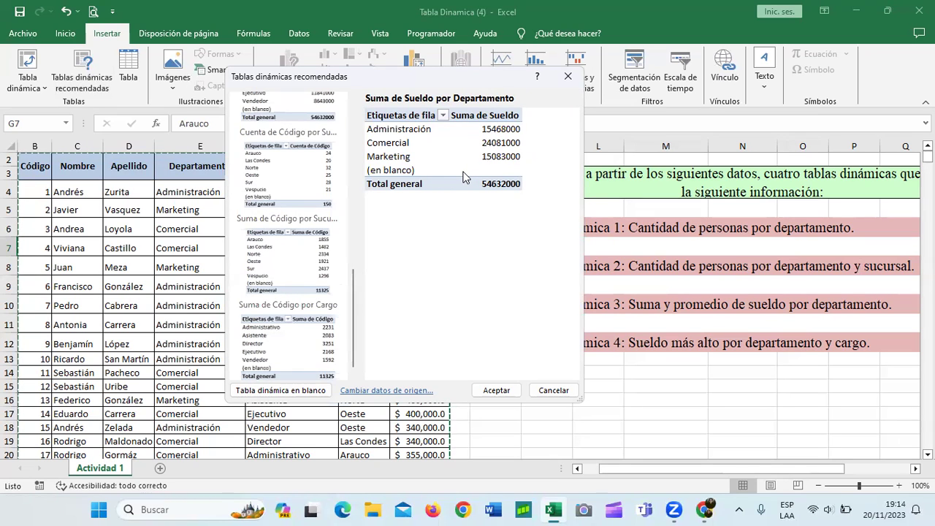
Insert a blank PivotTable and rename its new sheet 'Tabla dinamica 1'
click(302, 391)
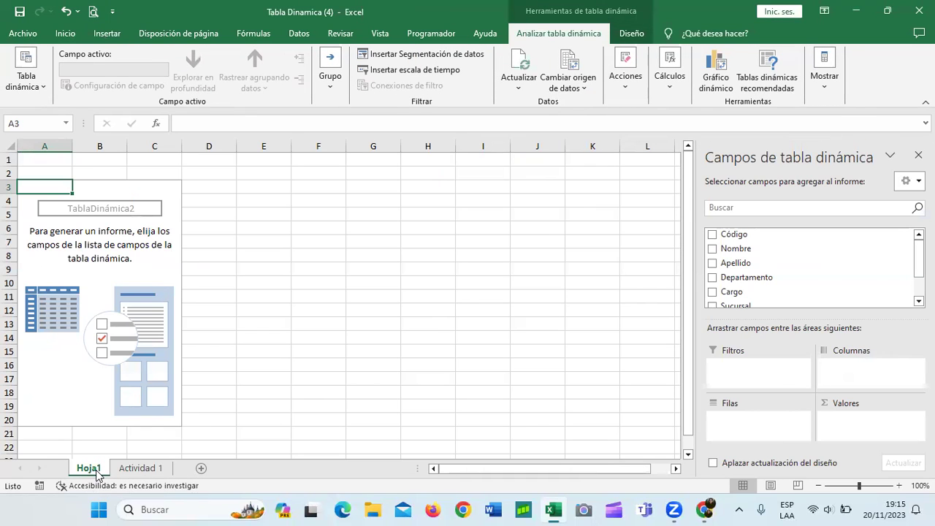
right_click(97, 471)
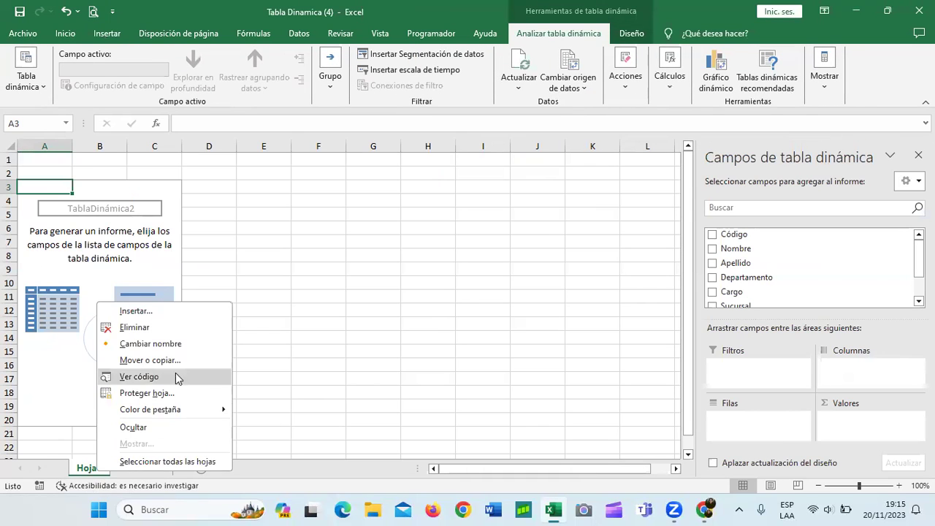
click(184, 348)
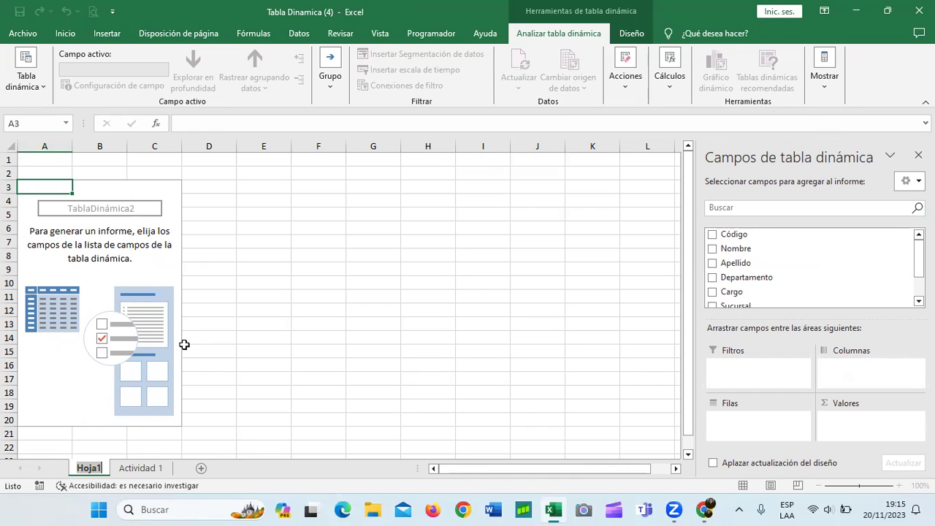
text(Tabla dinamica)
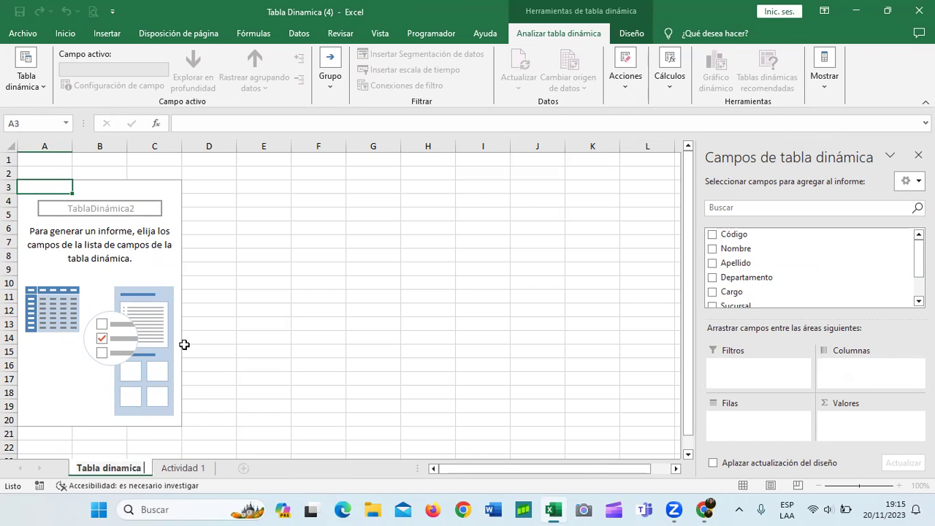
text( 1)
key(Return)
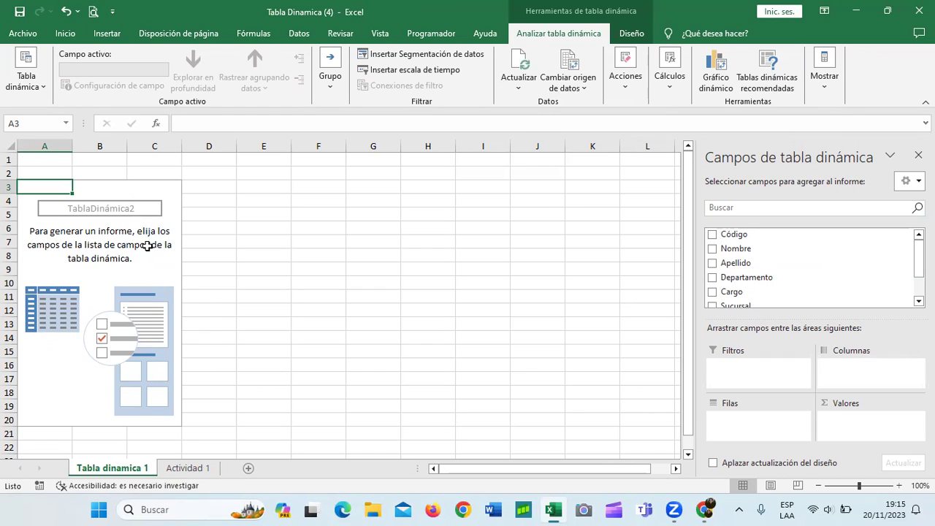
click(163, 193)
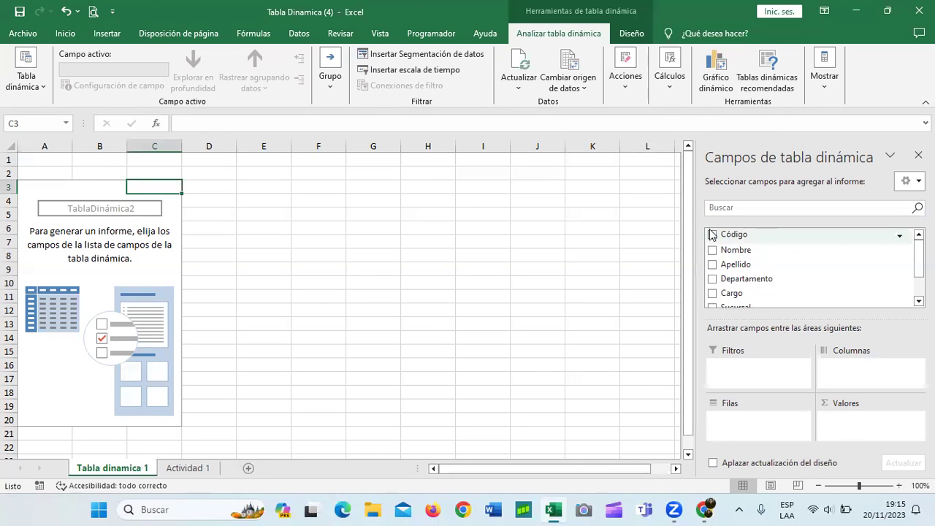
Add the Sucursal field to the pivot rows, listing branches Arauco through Vespucio
scroll(810, 266, down, 2)
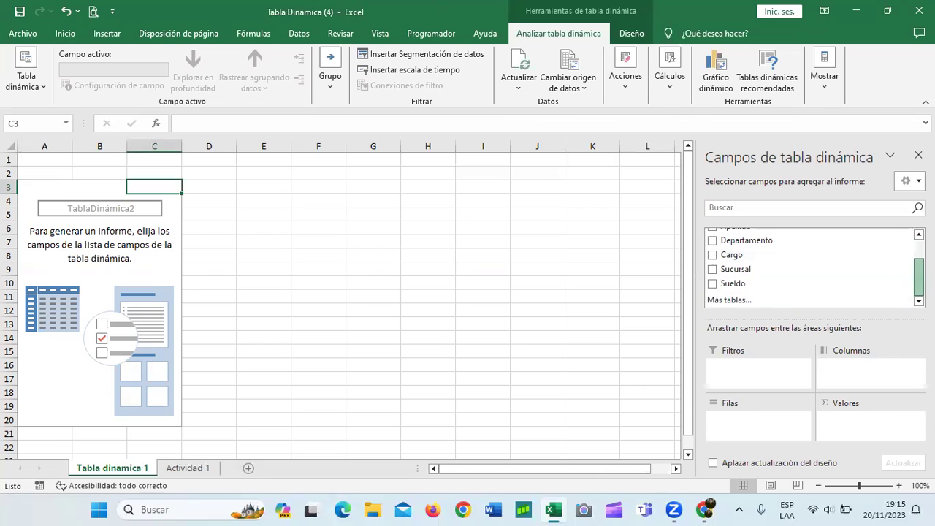
scroll(811, 266, up, 2)
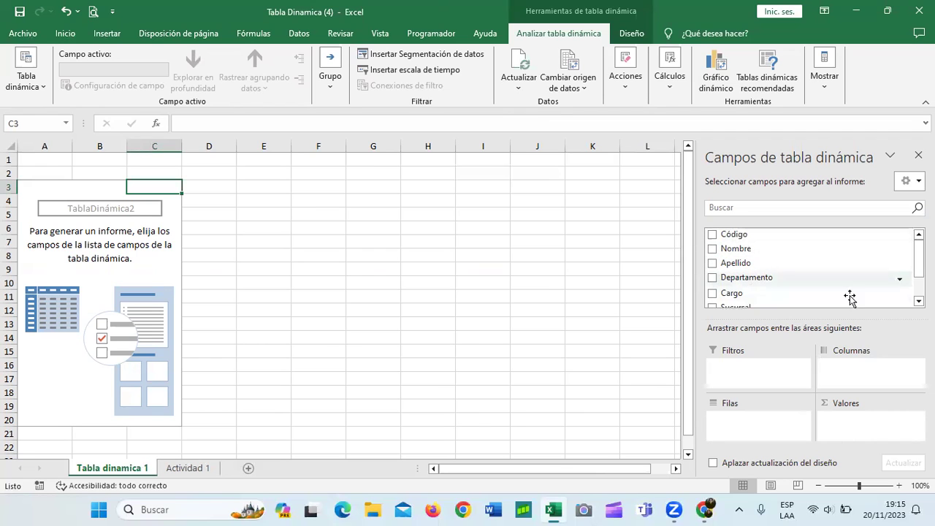
scroll(918, 270, down, 1)
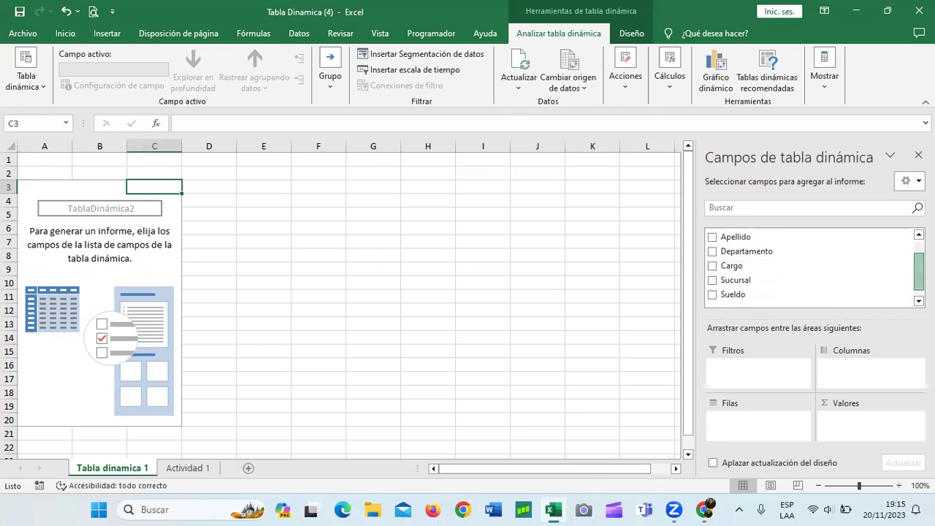
click(712, 281)
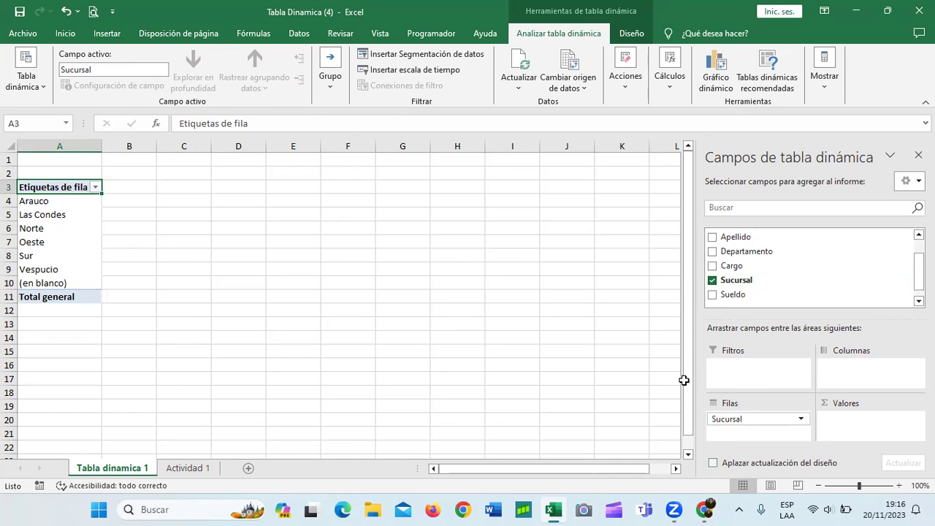
Arrange the pivot with Sucursal in Rows and Departamento across Columns (Administración, Comercial, Marketing)
drag(756, 420, 853, 376)
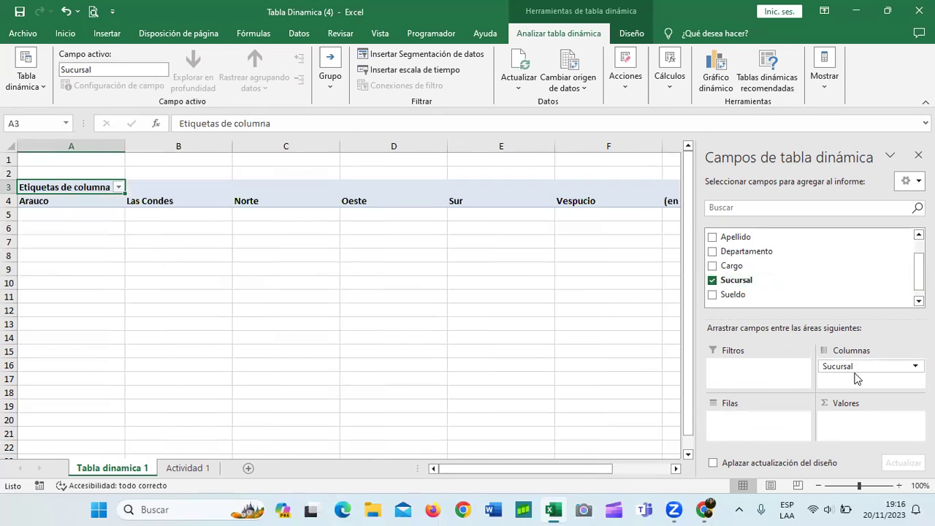
scroll(401, 433, right, 2)
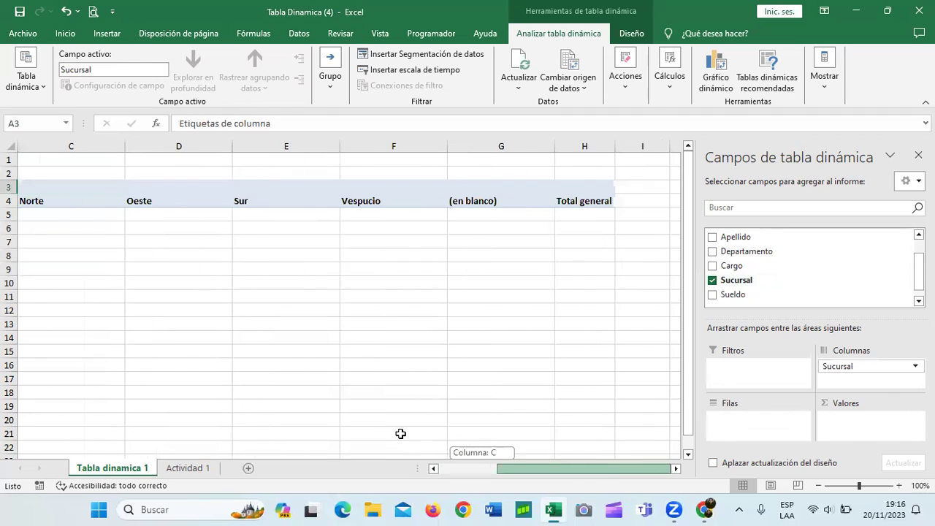
scroll(401, 434, left, 2)
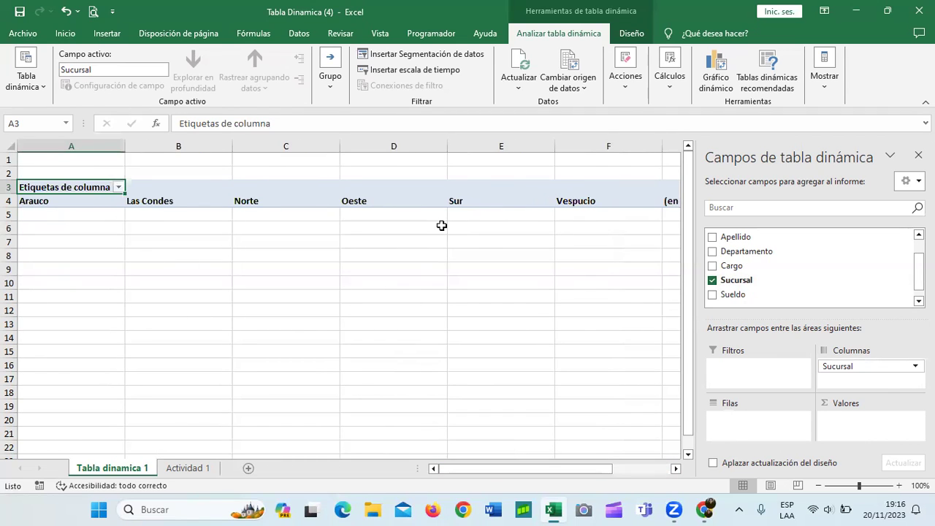
click(712, 251)
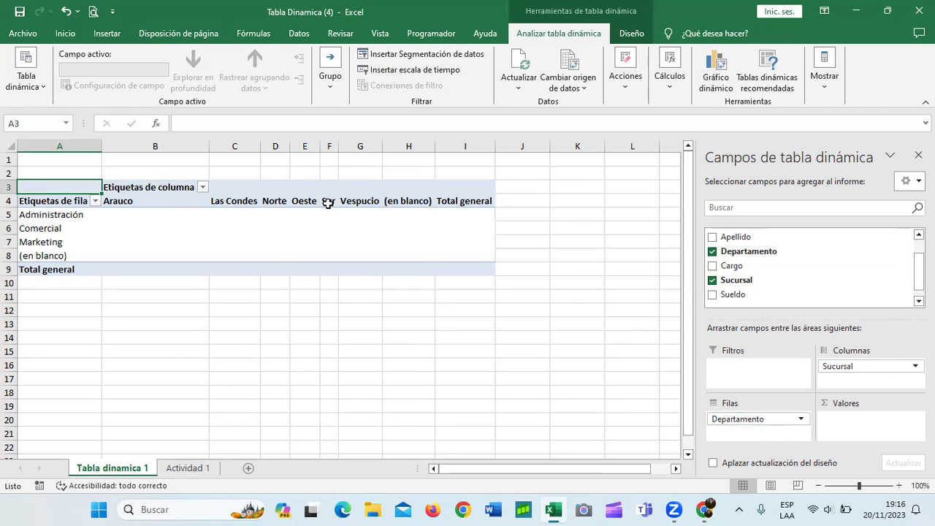
drag(875, 366, 758, 432)
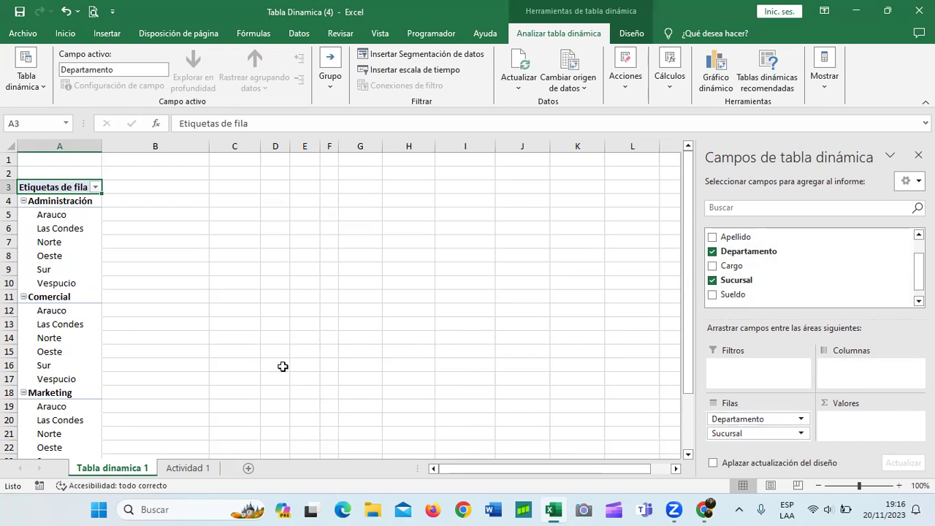
scroll(248, 358, down, 4)
scroll(225, 357, down, 2)
scroll(223, 358, up, 6)
mouse_move(756, 431)
mouse_down()
mouse_move(803, 398)
mouse_move(859, 383)
mouse_up()
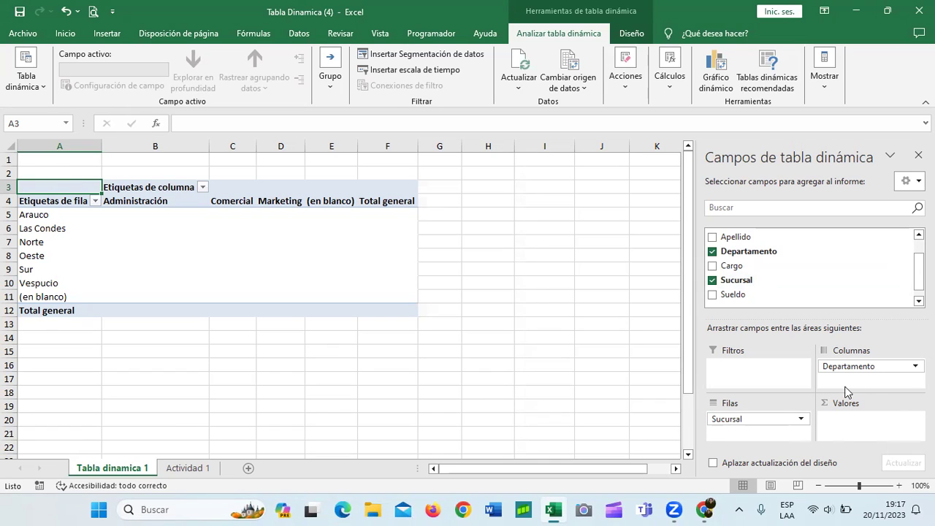
Move Departamento into Values to count it per branch, with a Total general of 150
drag(870, 365, 874, 433)
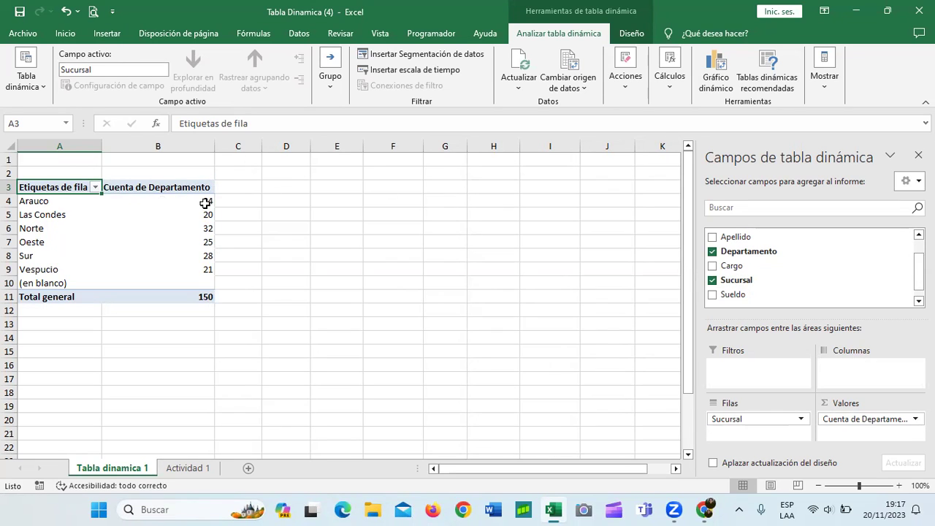
mouse_move(205, 203)
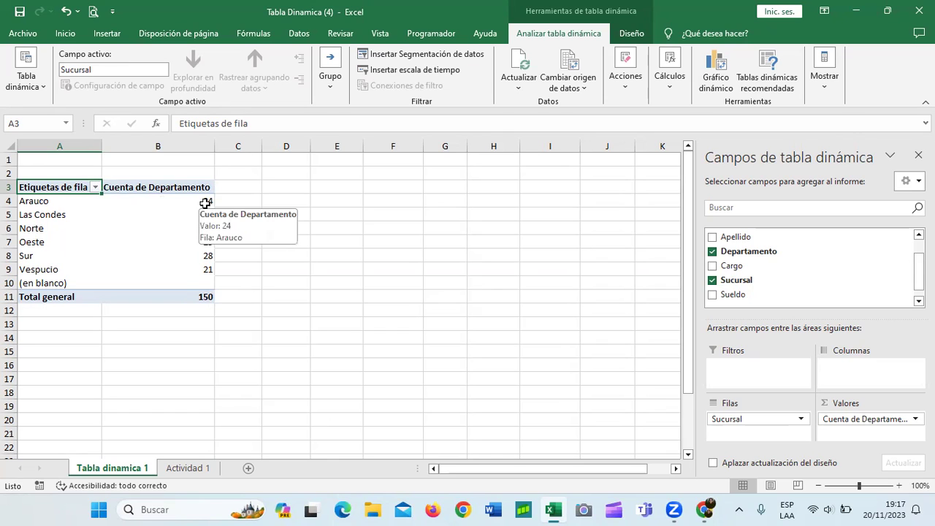
click(201, 298)
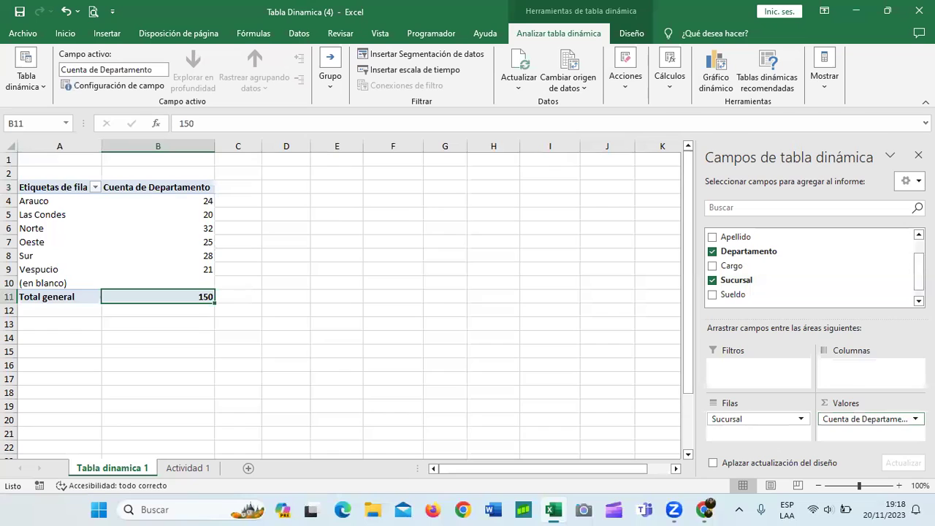
Bring up the options menu for the Cuenta de Departamento value field
click(915, 418)
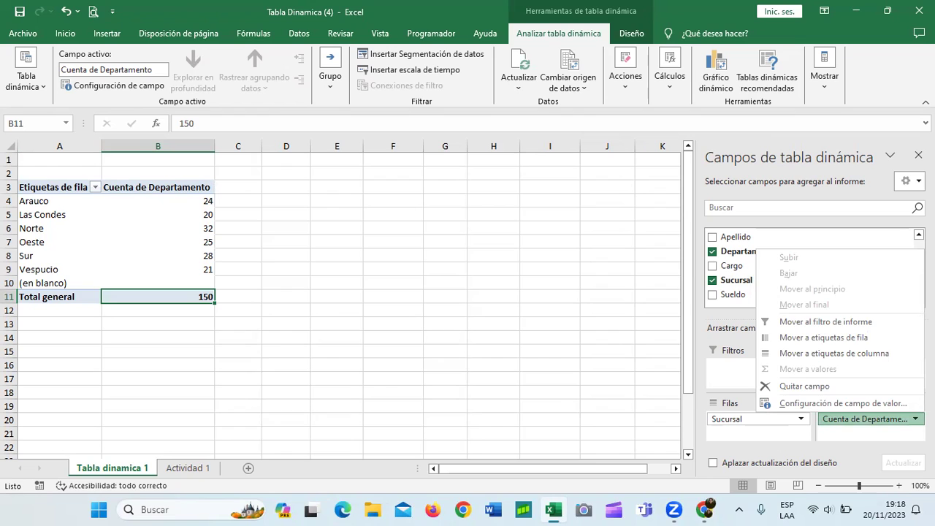
click(868, 435)
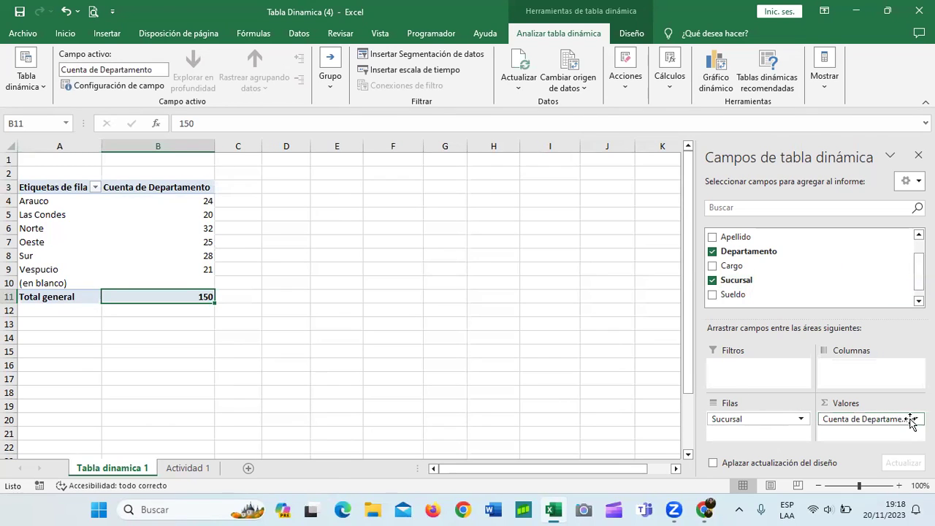
click(868, 419)
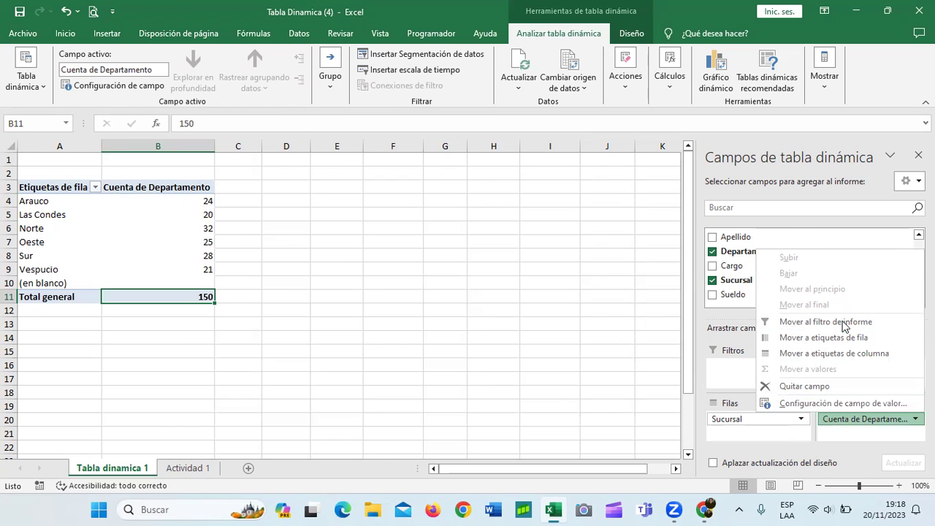
Change the Departamento value field to summarize by Suma, turning the values to zeros
click(825, 404)
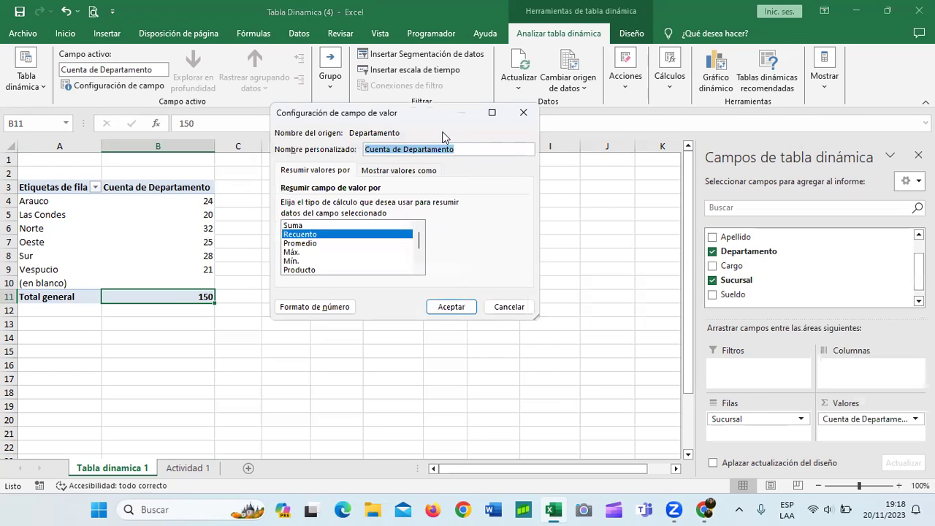
click(292, 226)
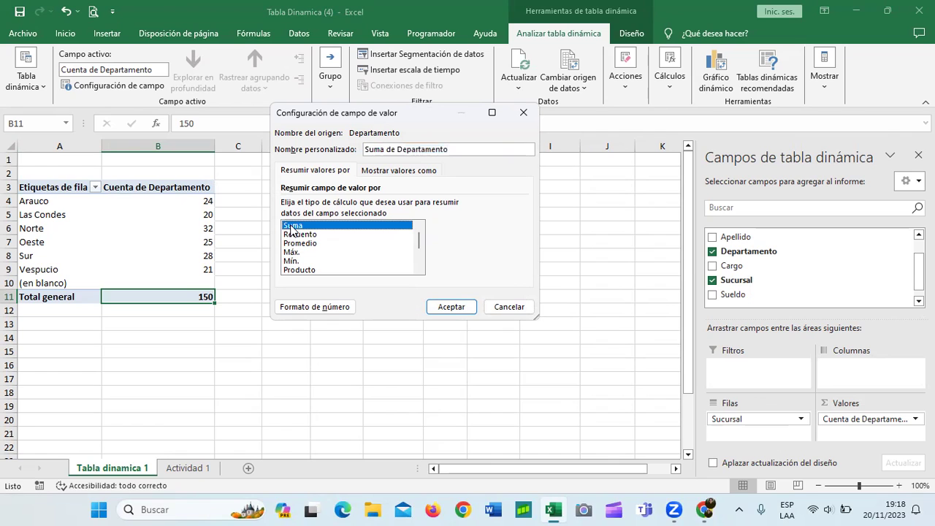
click(304, 244)
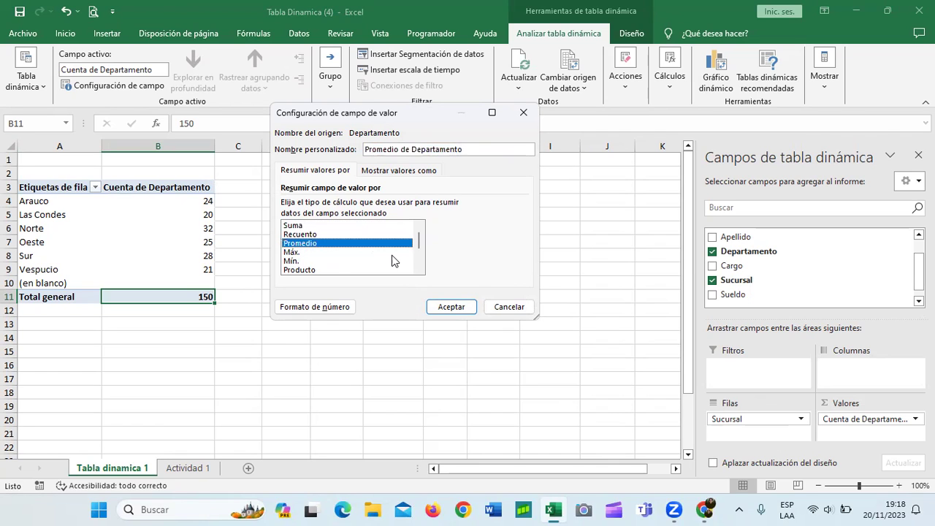
click(295, 252)
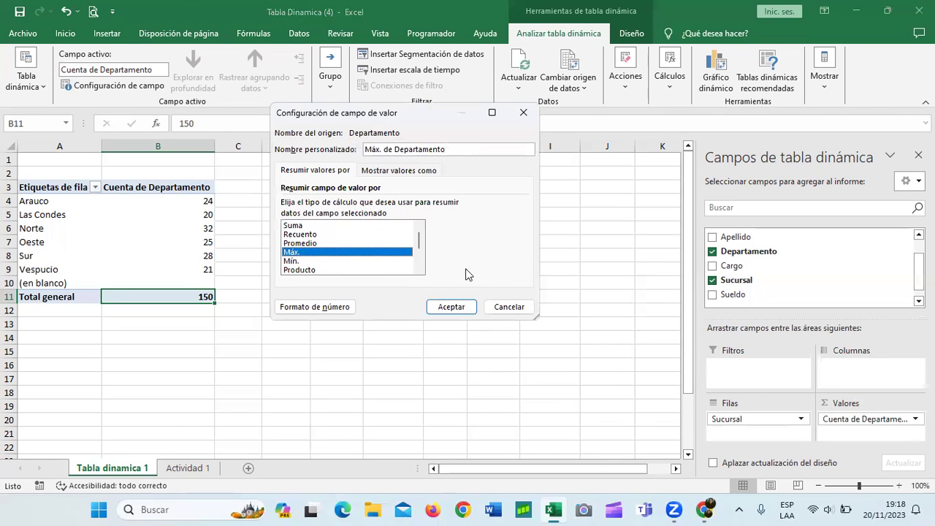
click(296, 227)
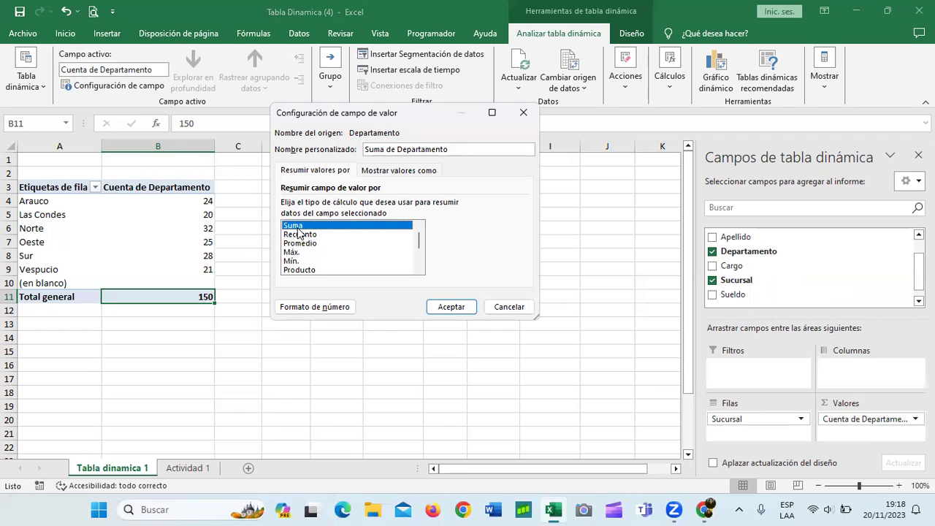
click(462, 309)
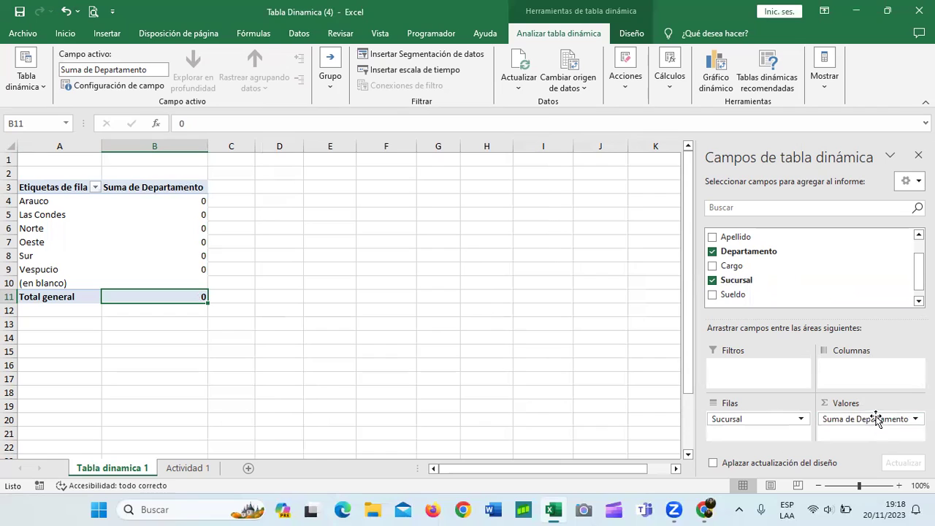
mouse_move(194, 228)
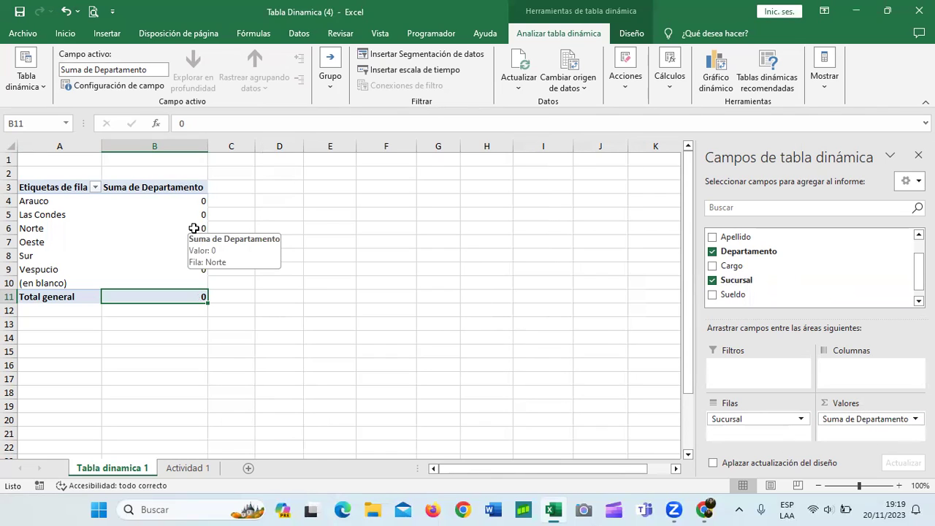
Switch the value field summary back to Recuento in Configuración de campo de valor
click(914, 419)
click(825, 403)
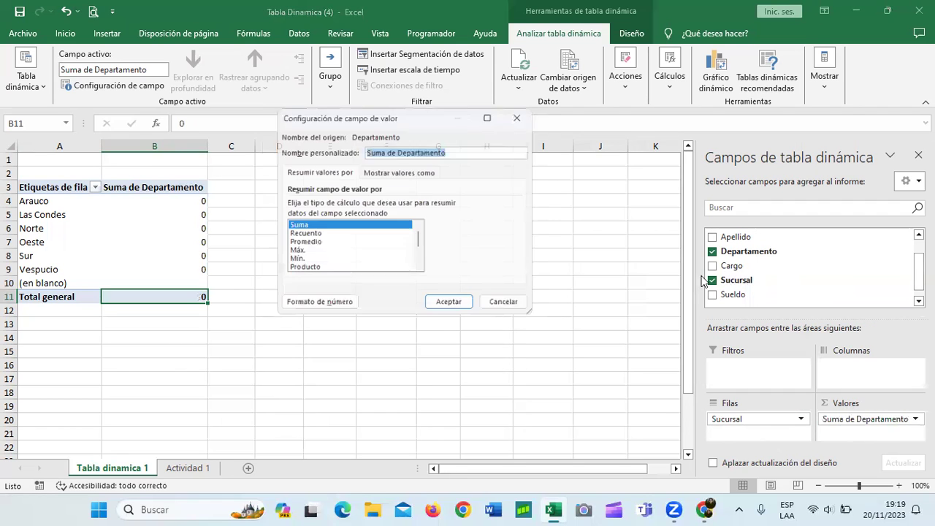
click(302, 235)
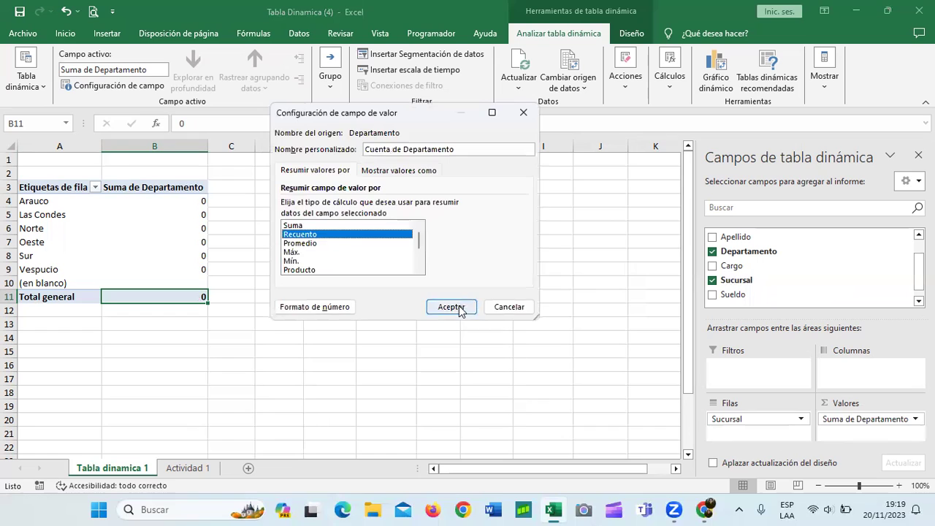
click(456, 310)
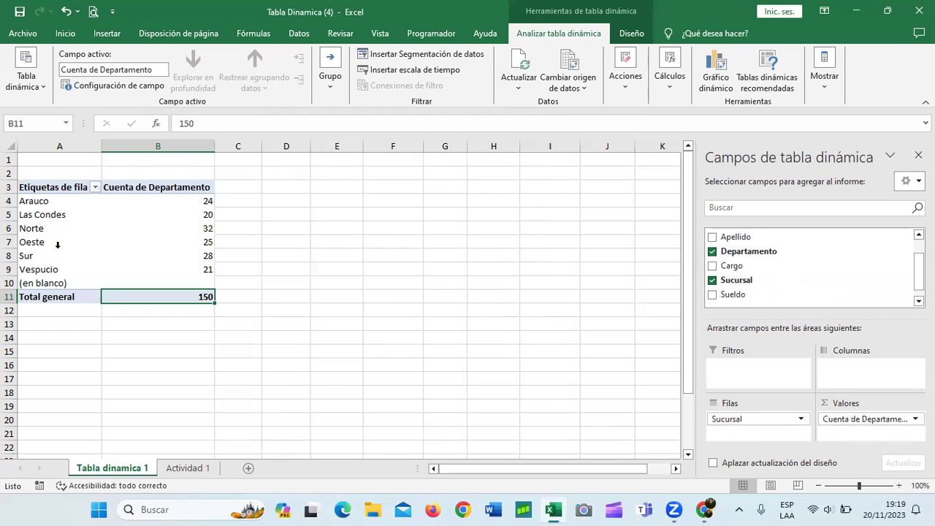
Remove Departamento and Sucursal from the pivot, leaving TablaDinámica2 with no fields
mouse_move(127, 219)
mouse_move(204, 261)
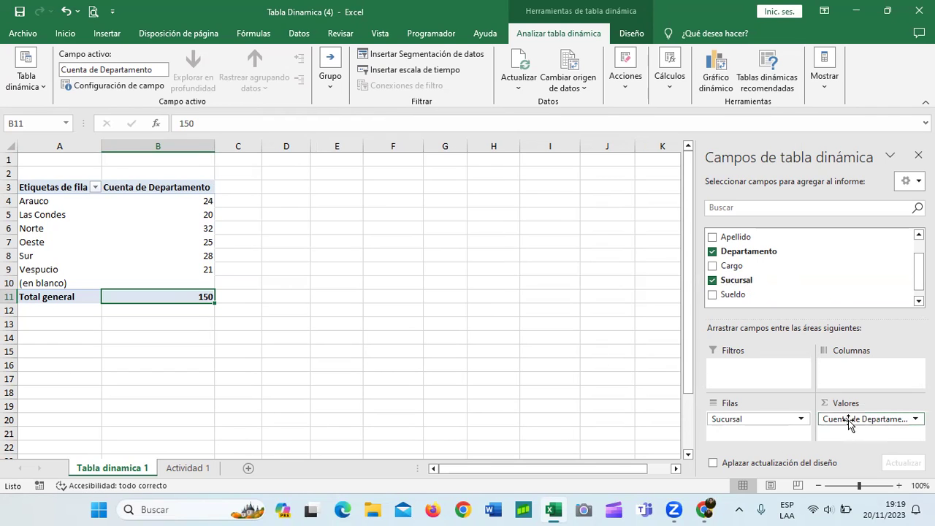
drag(850, 420, 859, 366)
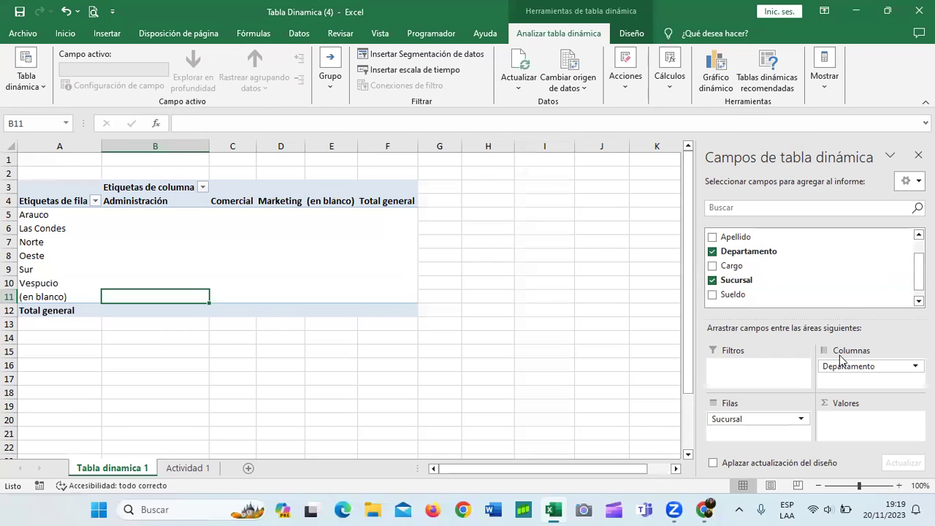
mouse_move(859, 365)
mouse_down()
mouse_move(822, 376)
mouse_move(804, 285)
mouse_up()
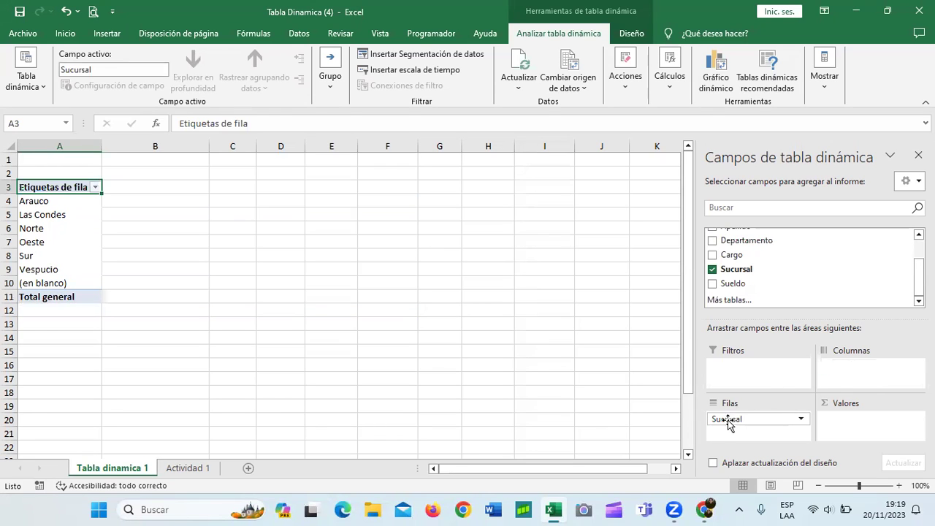
click(713, 270)
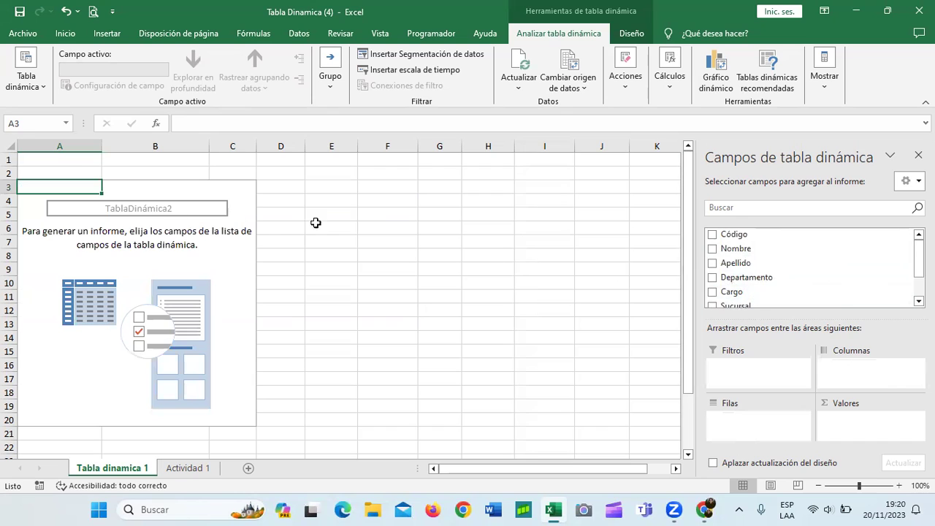
click(419, 215)
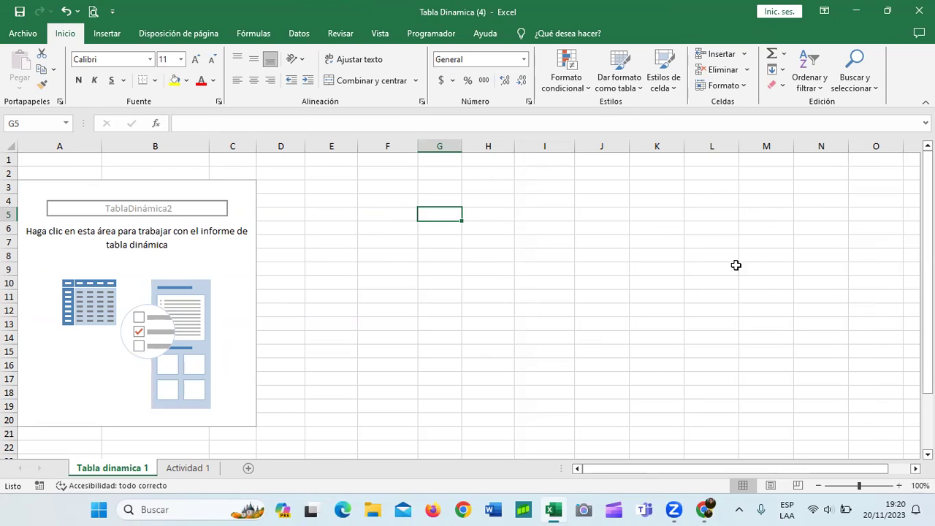
click(437, 312)
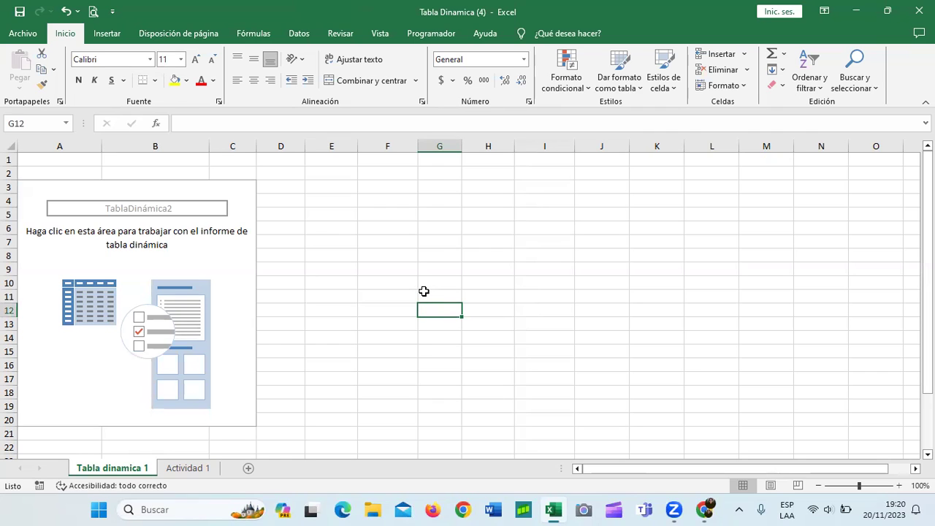
click(228, 191)
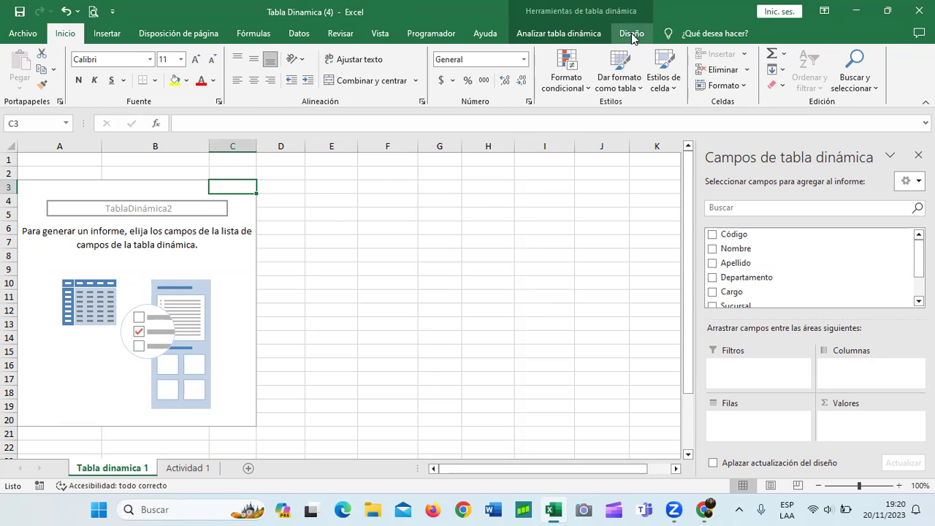
Apply a dark teal style from the Diseño tab's pivot table styles gallery
click(632, 34)
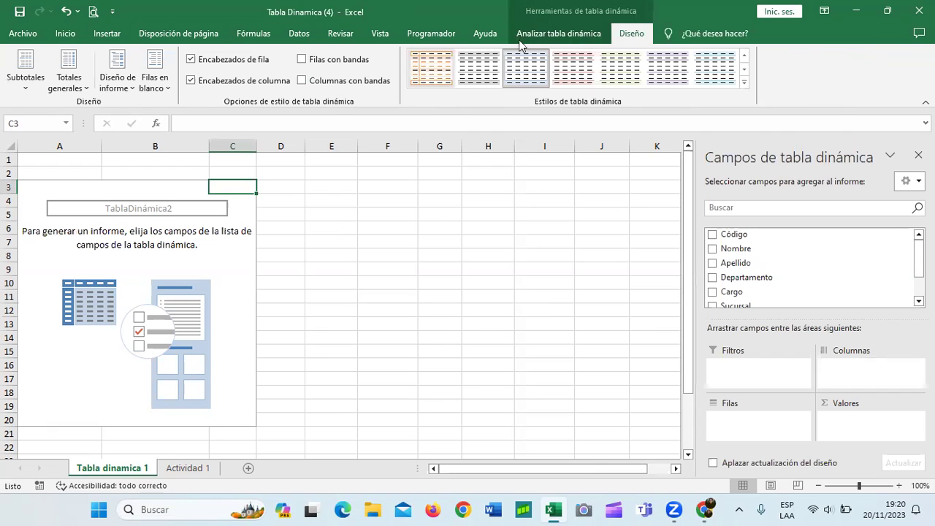
click(744, 87)
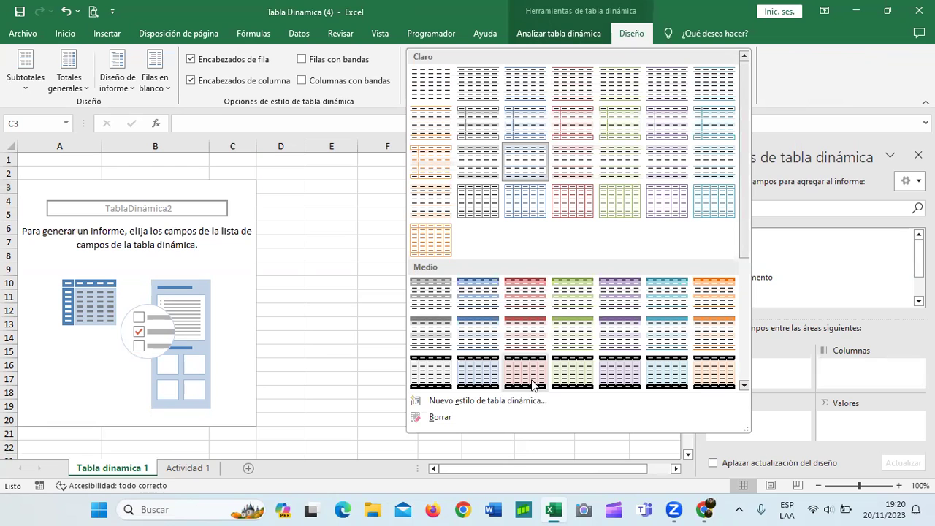
drag(743, 254, 742, 338)
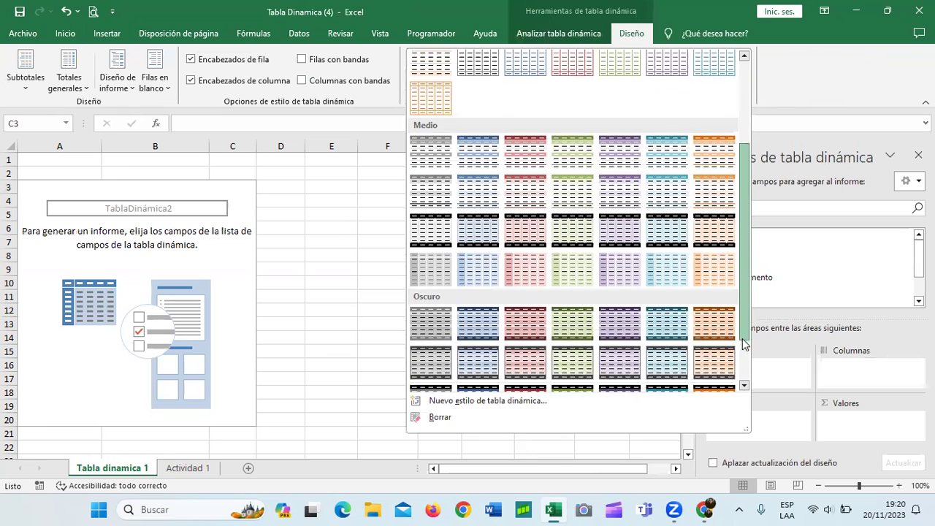
click(664, 352)
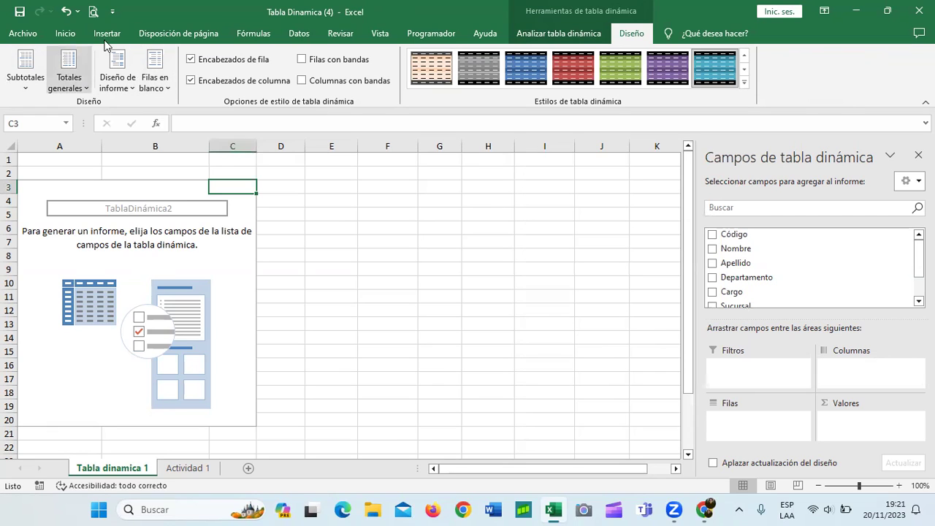
Look through the Mostrar options on Analizar tabla dinámica and close the field list
click(563, 38)
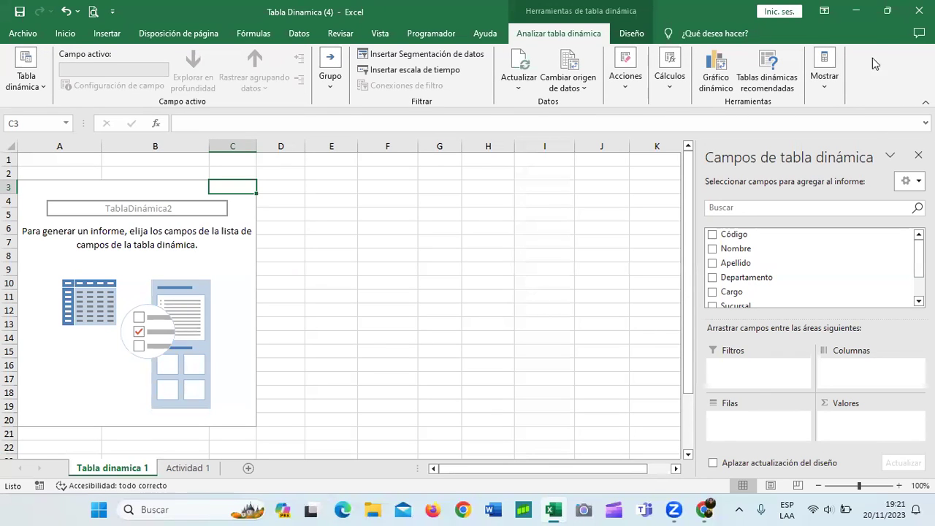
click(825, 84)
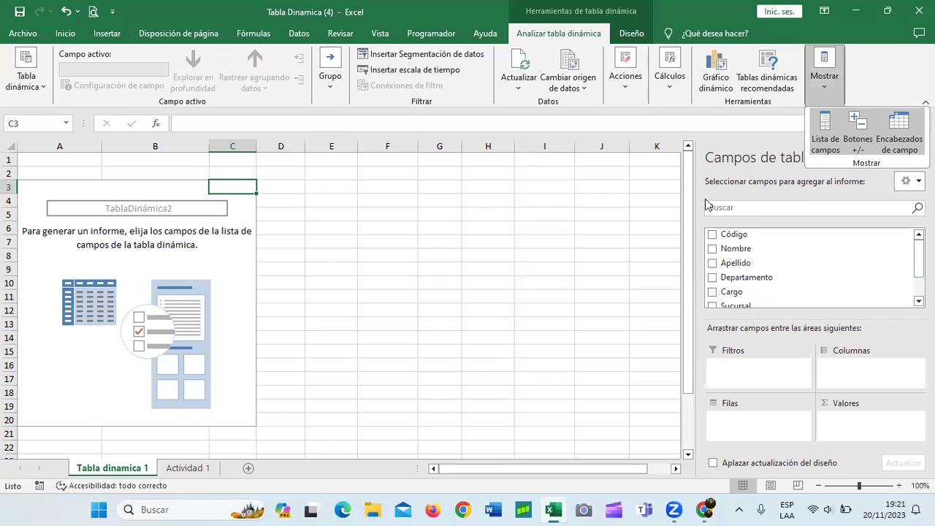
click(745, 130)
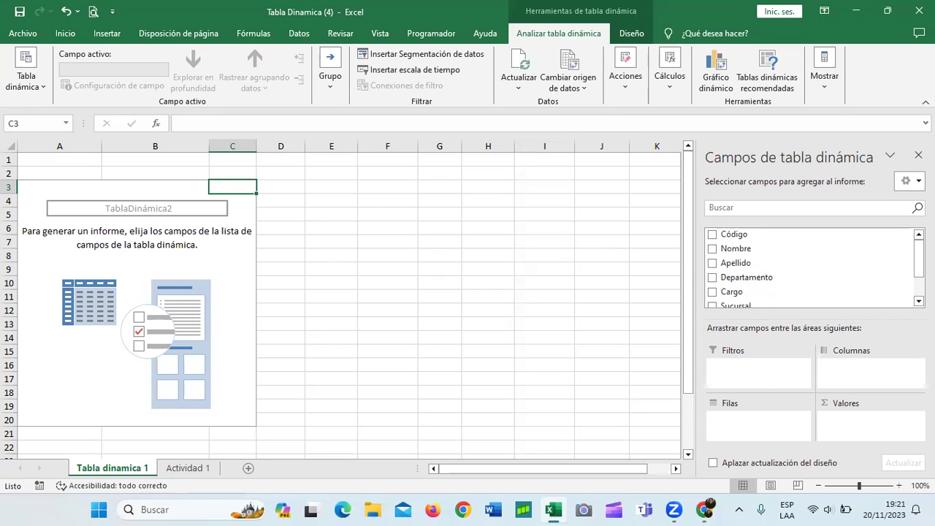
click(918, 155)
click(711, 254)
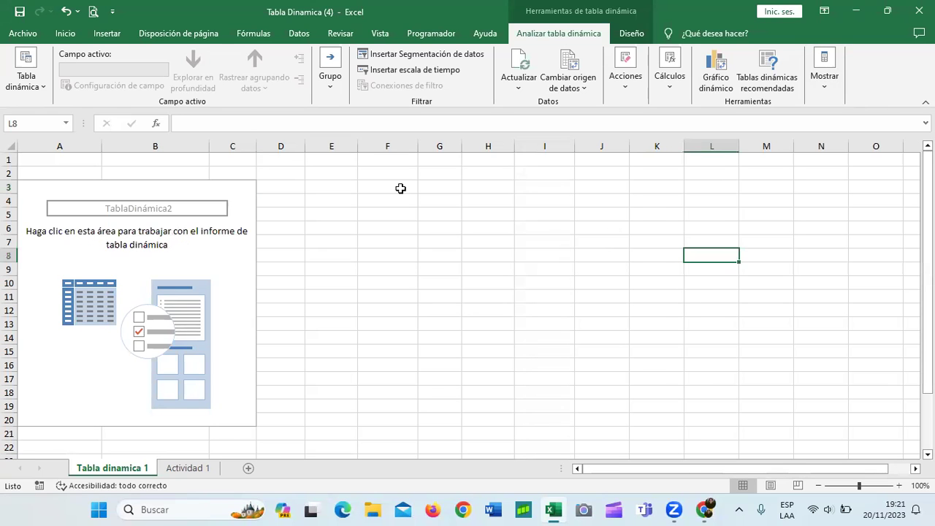
Select a cell inside the pivot placeholder and turn on Lista de campos under Mostrar
key(Down)
key(Down)
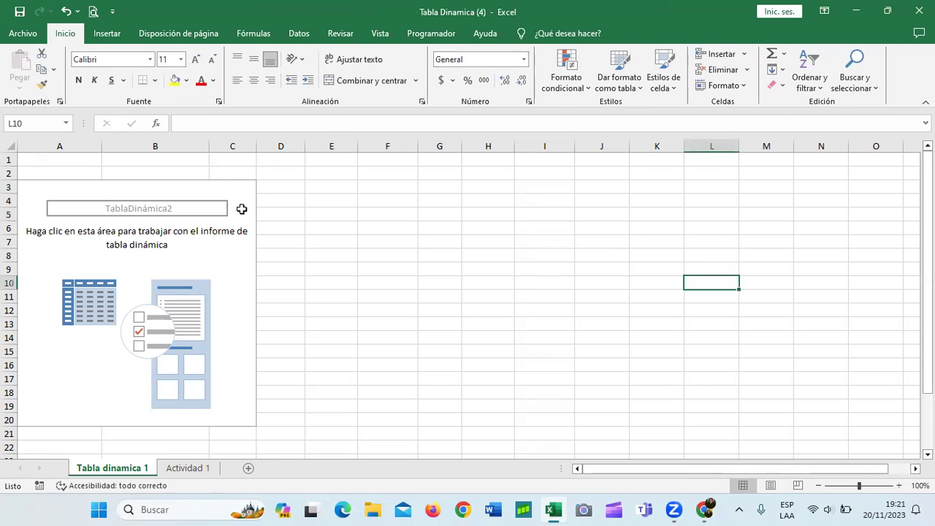
click(241, 209)
click(800, 292)
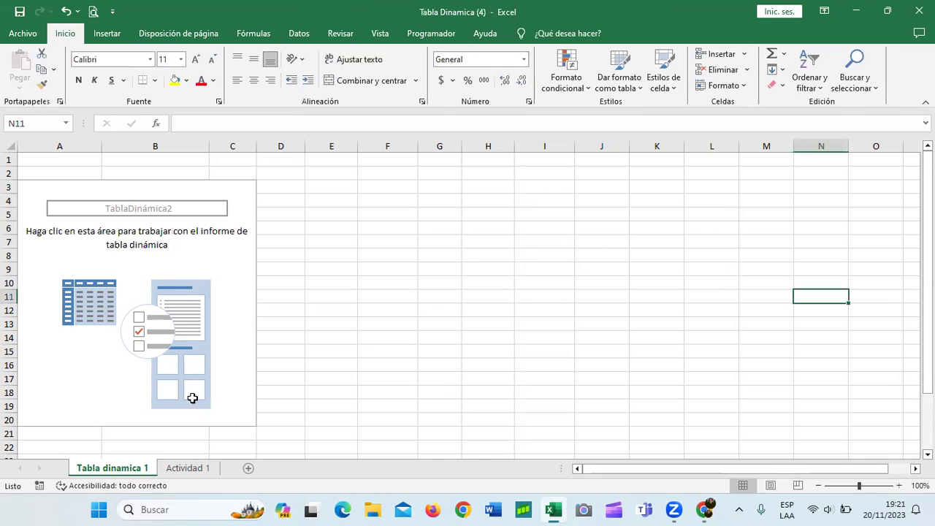
click(234, 362)
click(694, 254)
click(233, 258)
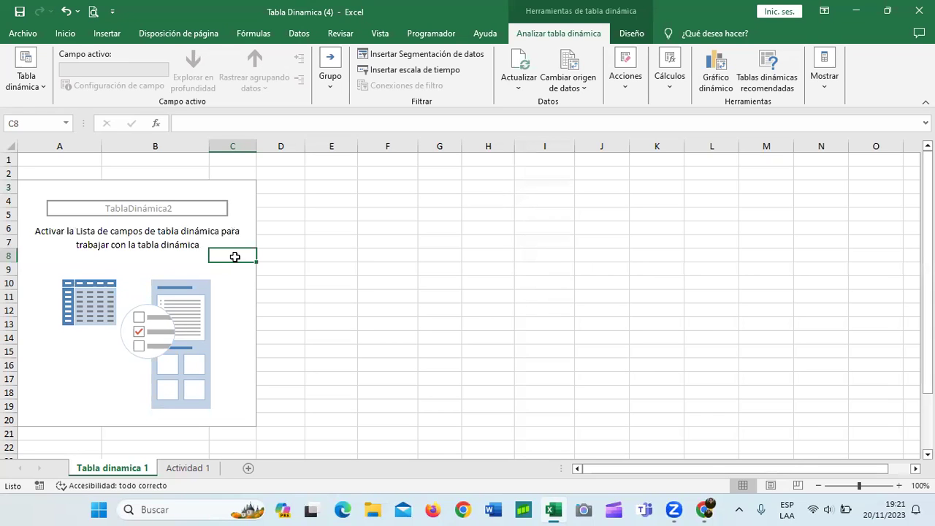
click(447, 235)
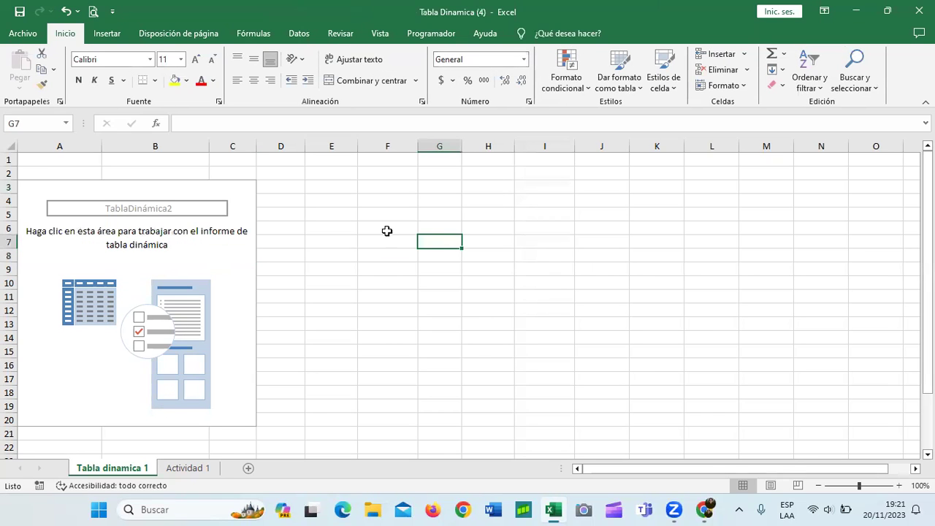
click(231, 266)
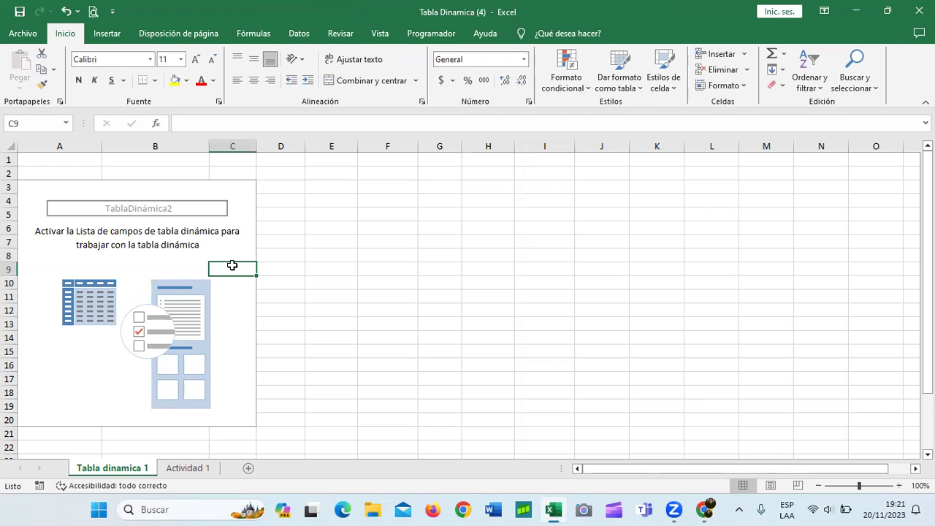
click(234, 252)
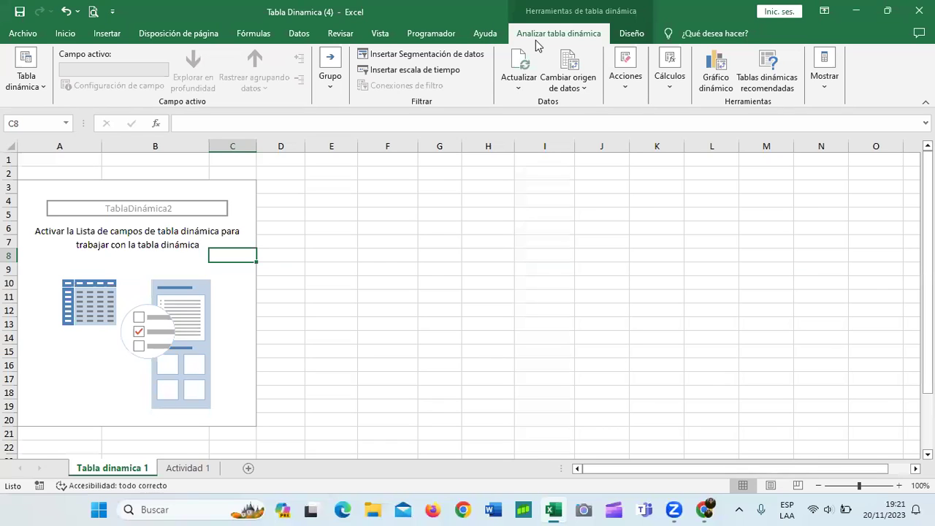
click(821, 79)
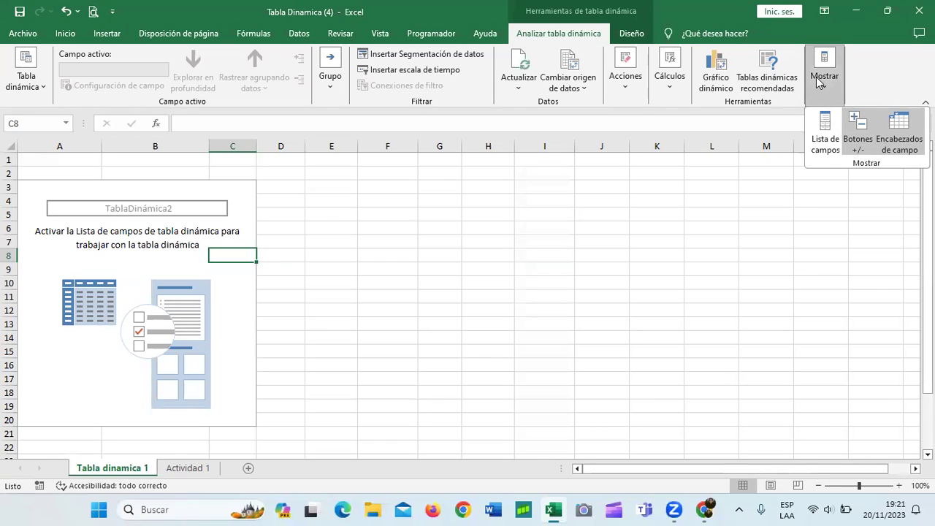
click(833, 140)
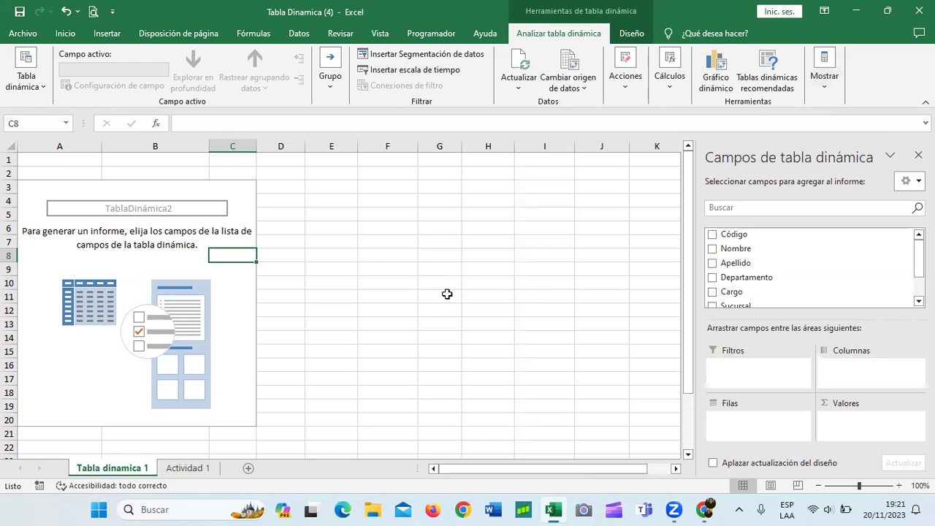
Choose the stacked fields-above-areas field list layout and drag the pane's left edge narrower
click(910, 181)
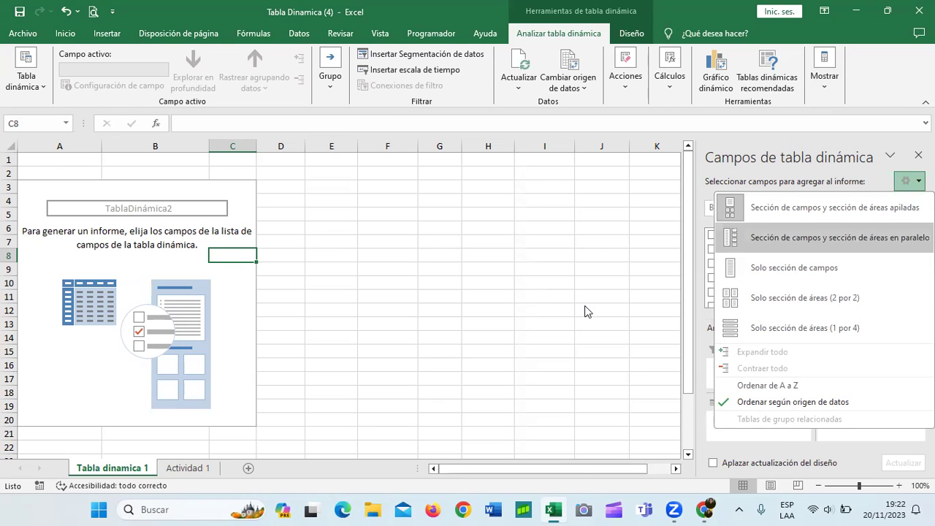
key(Return)
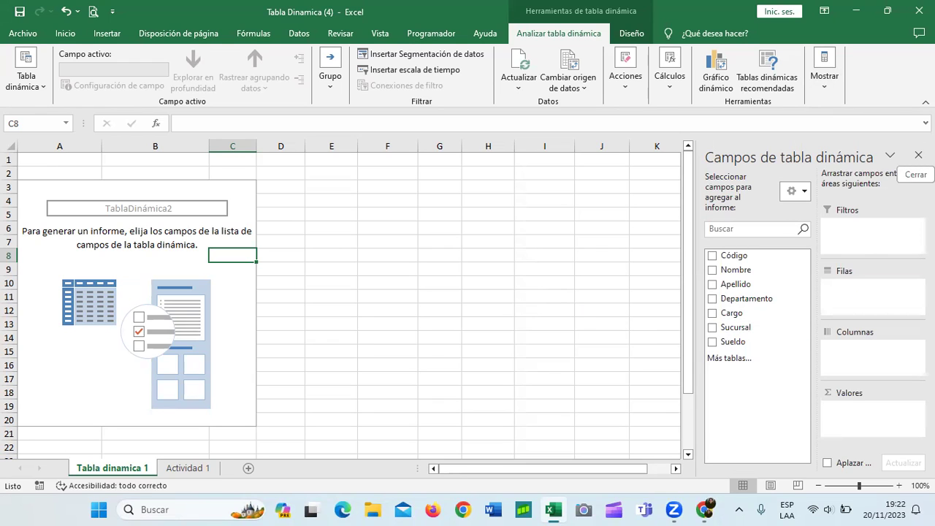
click(890, 156)
click(890, 157)
click(805, 194)
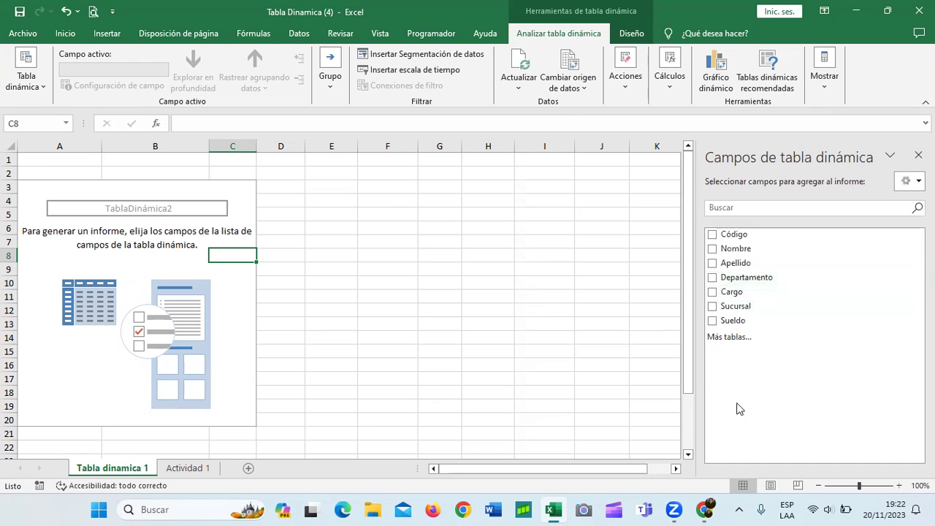
click(906, 183)
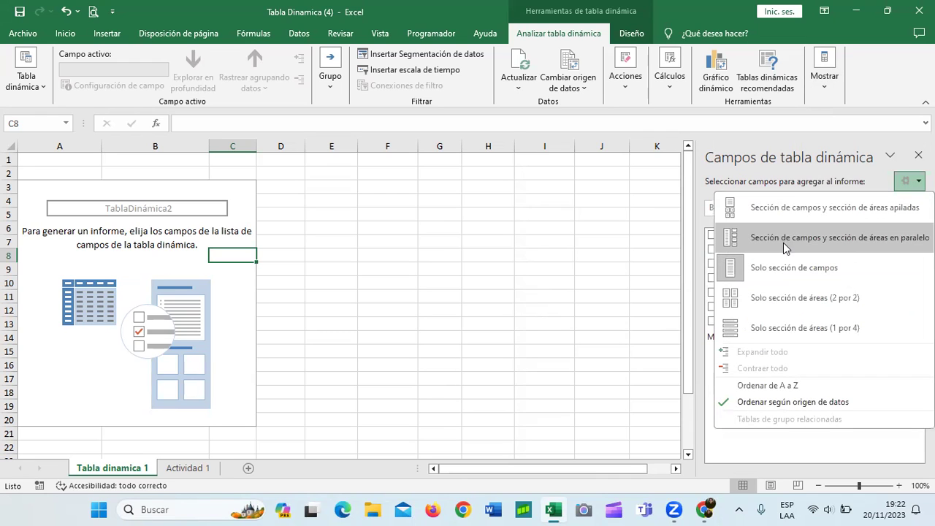
click(789, 211)
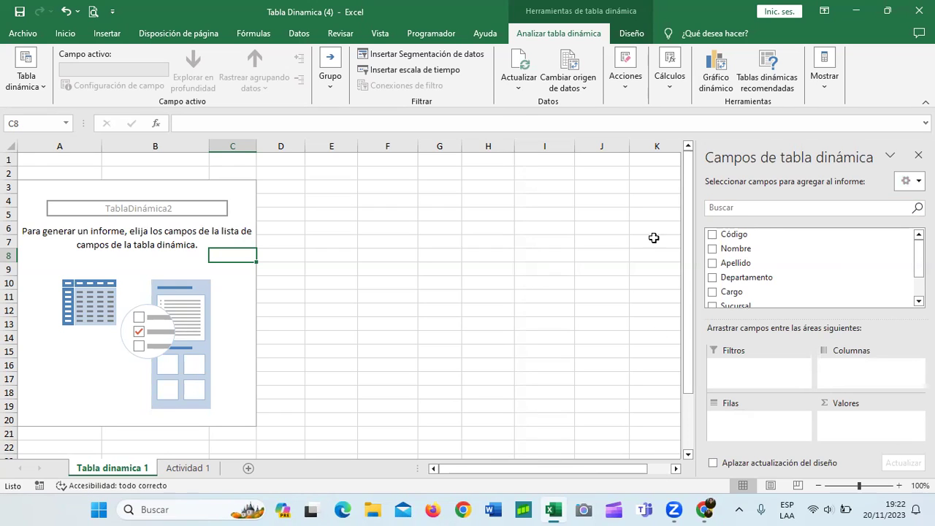
drag(698, 184, 760, 184)
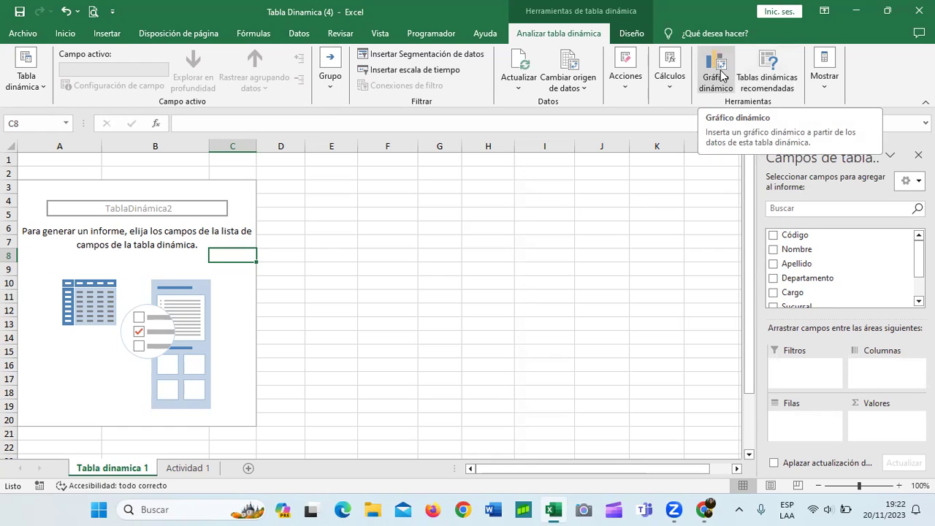
Check the Cálculos and Acciones menus on Analizar tabla dinámica, then click outside the pivot
click(666, 87)
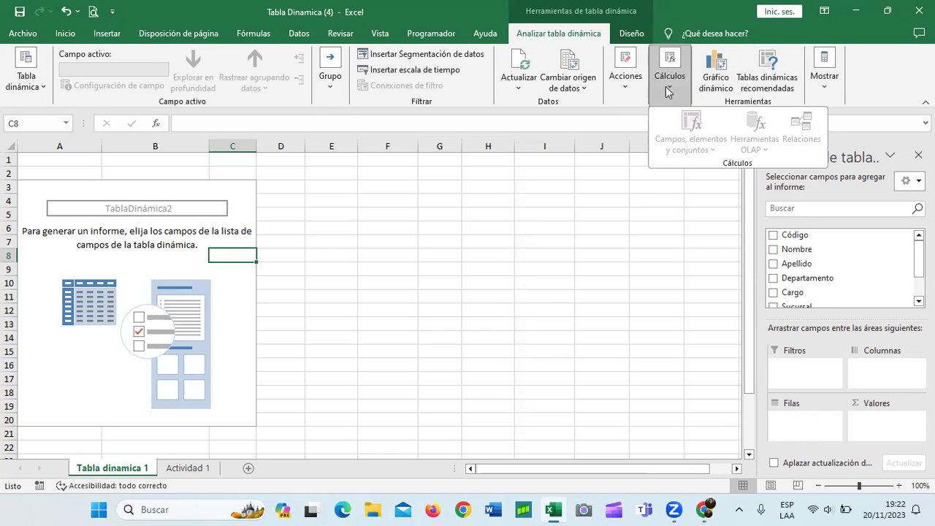
click(625, 87)
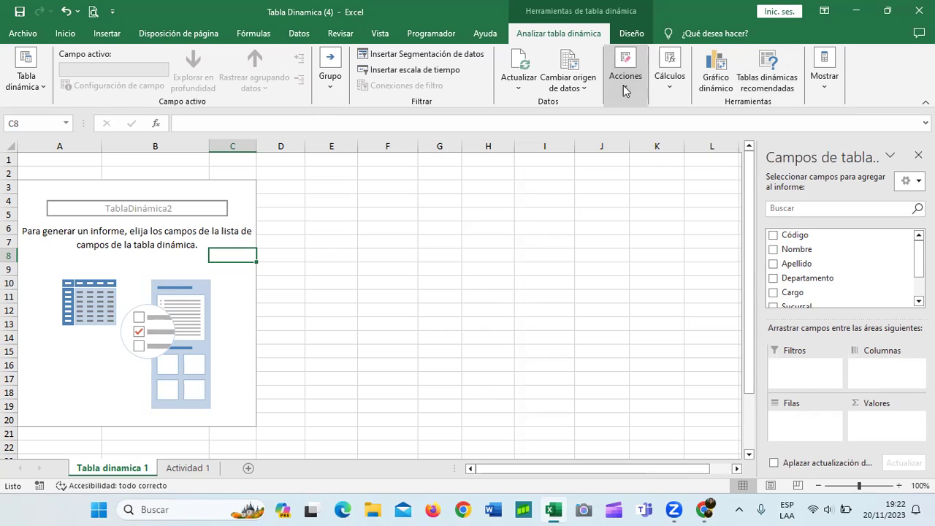
click(624, 86)
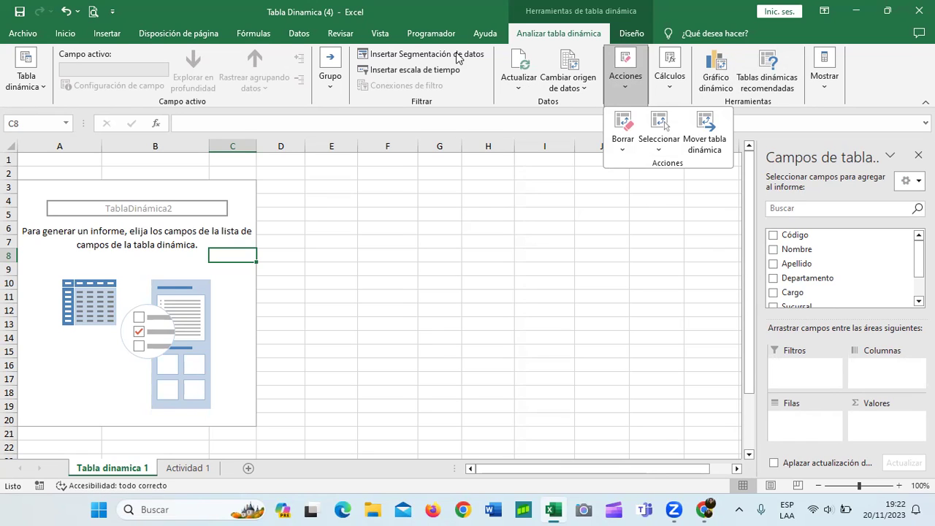
click(514, 197)
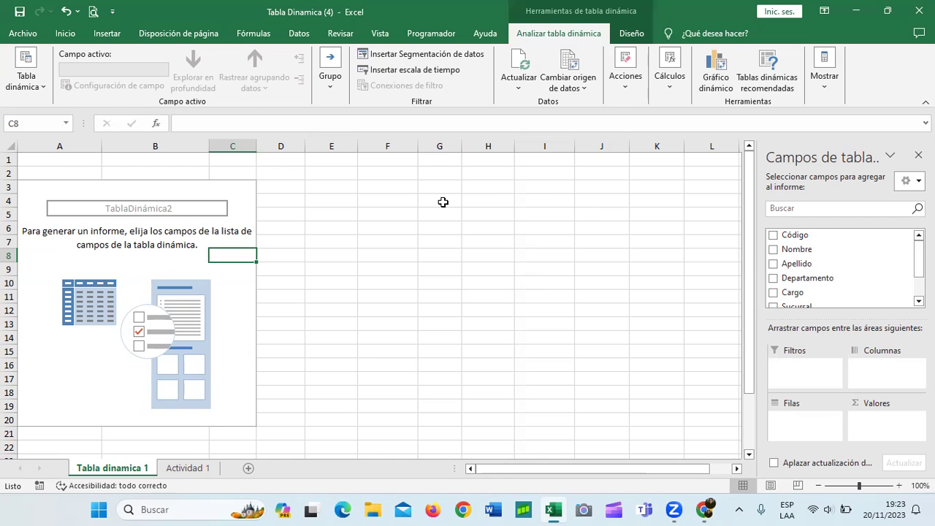
Click off the pivot table, then back into cell C3 inside the placeholder
click(555, 232)
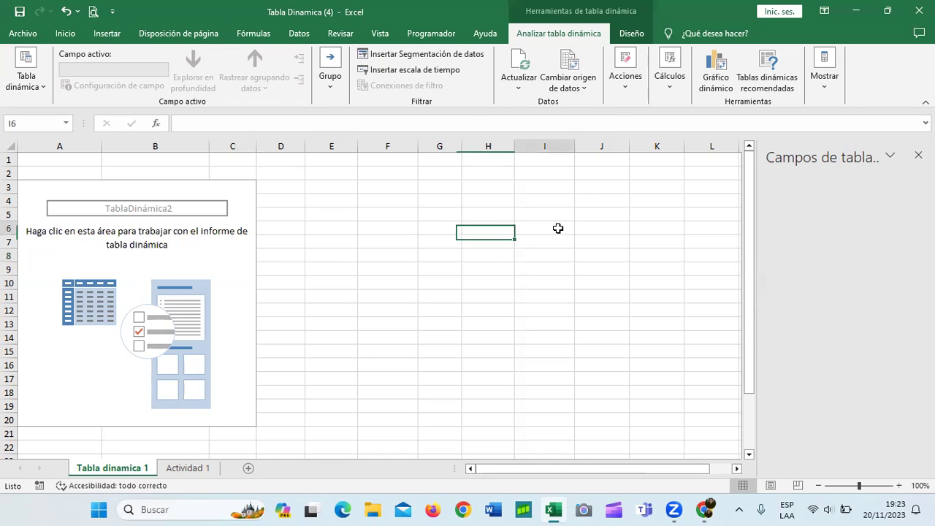
click(242, 186)
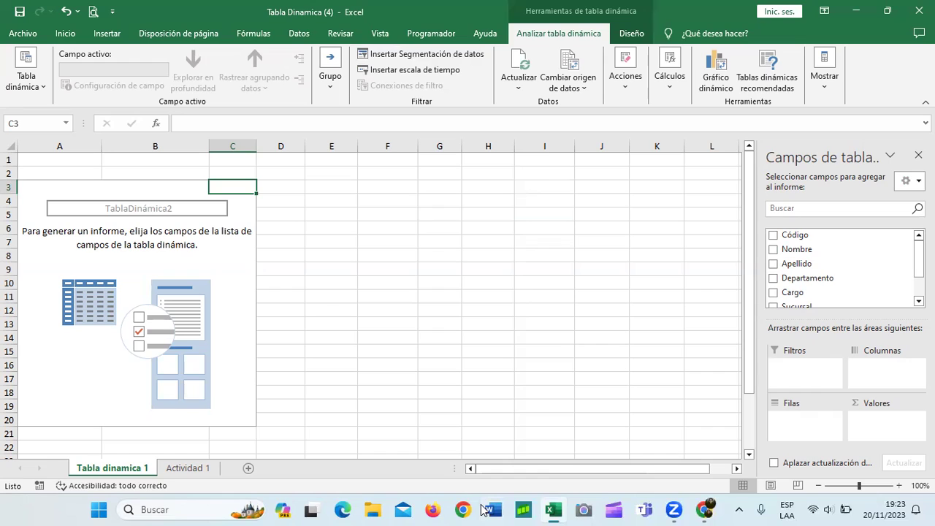
click(484, 509)
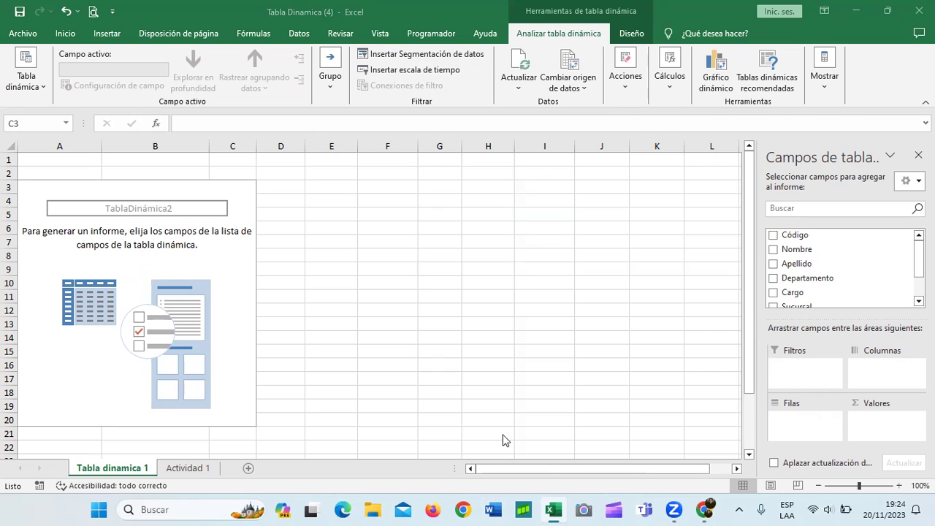
Move Actividad 1 before Tabla dinamica 1, read the task in K6, then return to Tabla dinamica 1
click(478, 213)
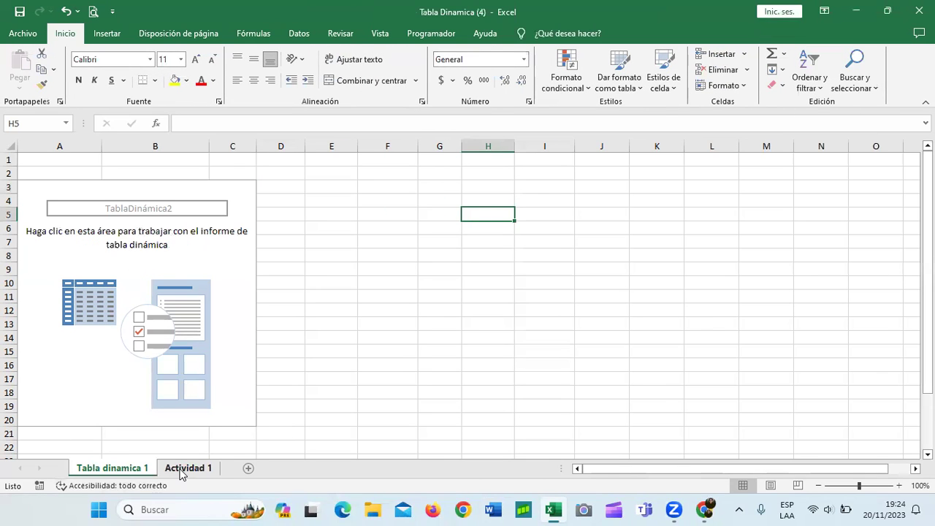
drag(181, 474, 103, 476)
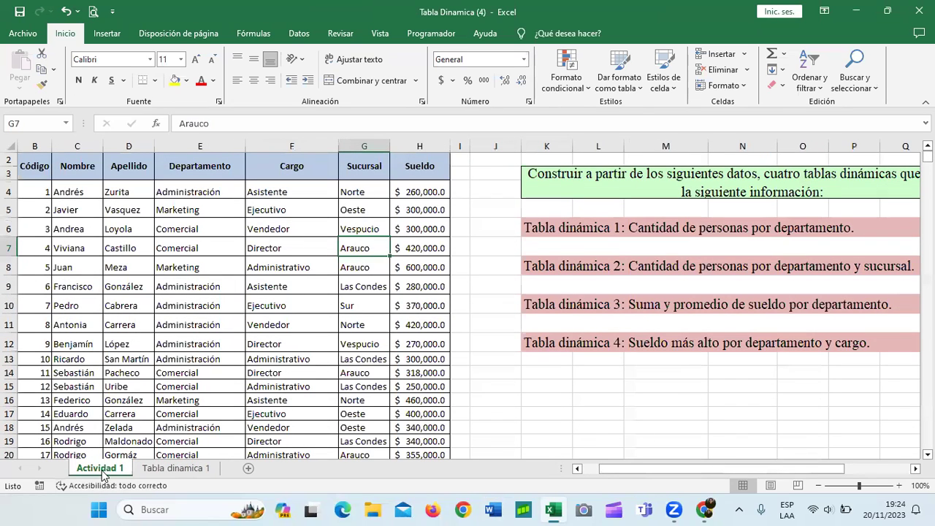
scroll(721, 435, right, 2)
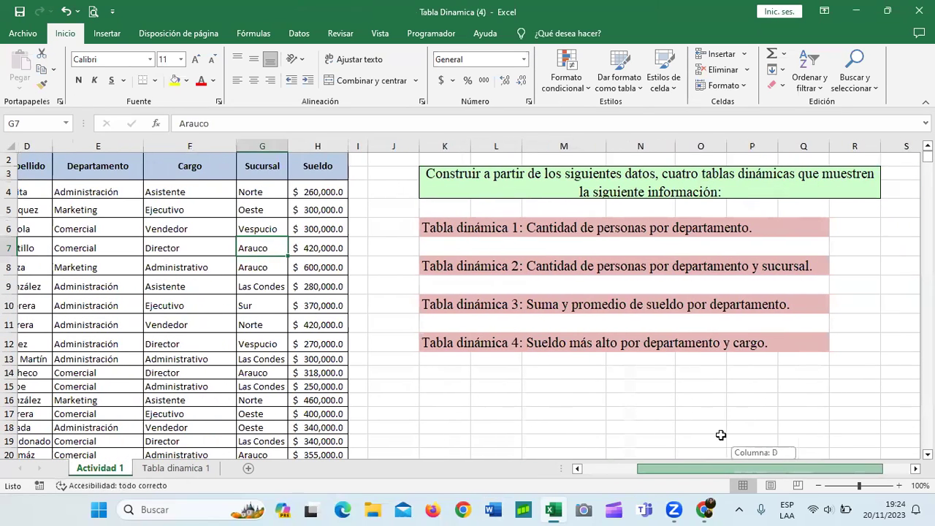
click(637, 227)
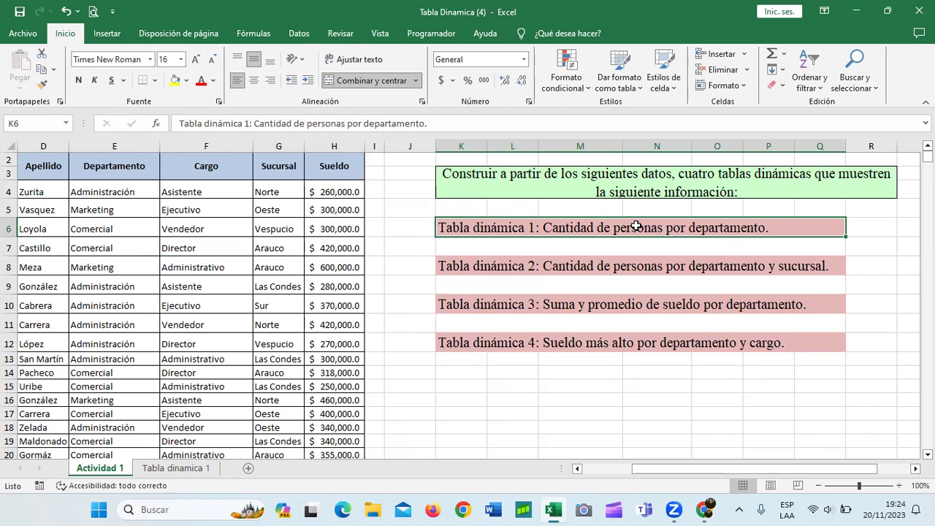
click(177, 468)
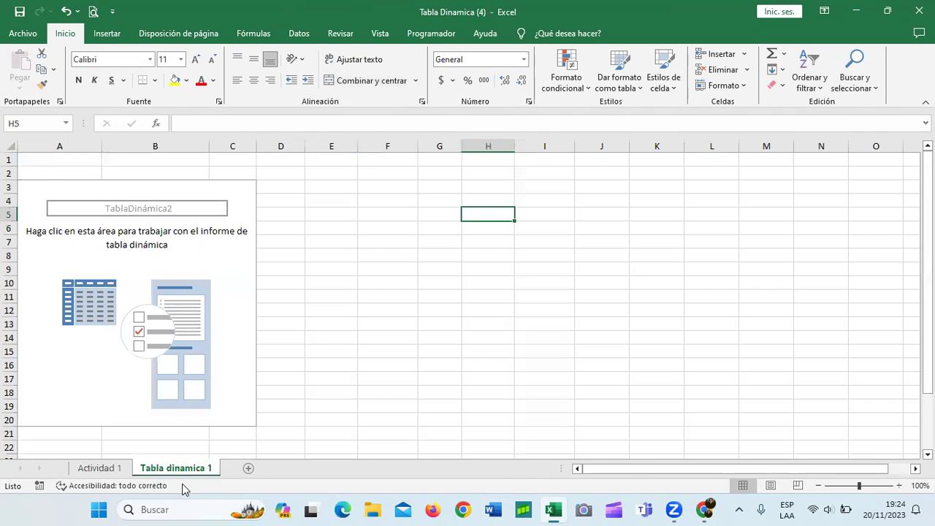
Add Departamento to the pivot rows, listing Administración, Comercial, Marketing and a blank entry
click(213, 253)
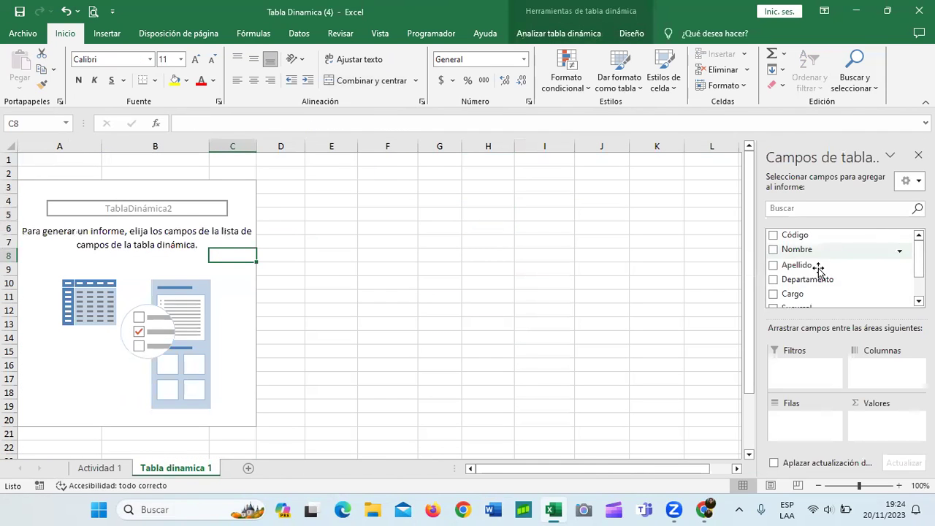
click(774, 280)
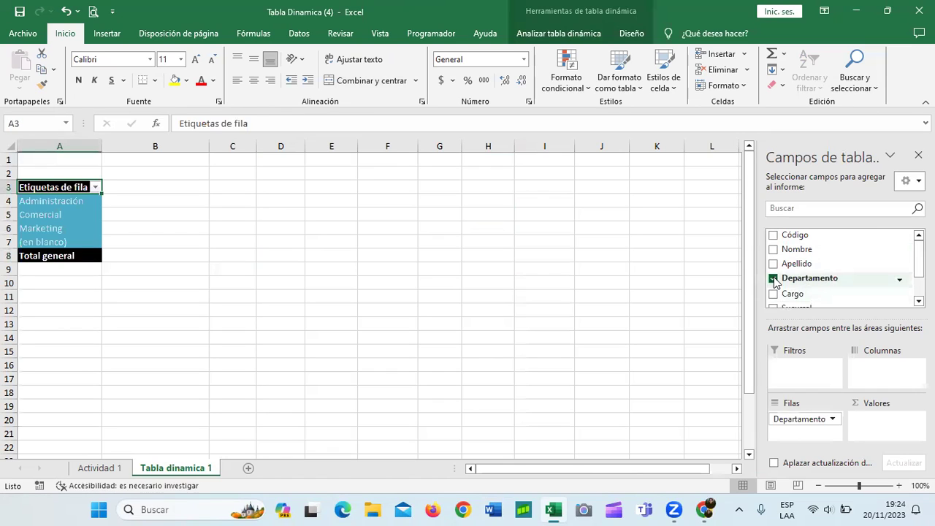
click(355, 252)
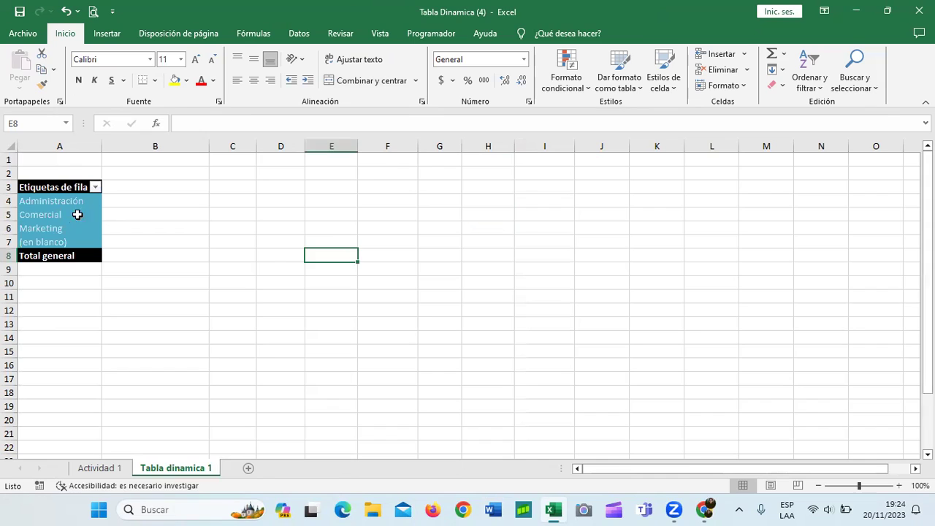
click(82, 202)
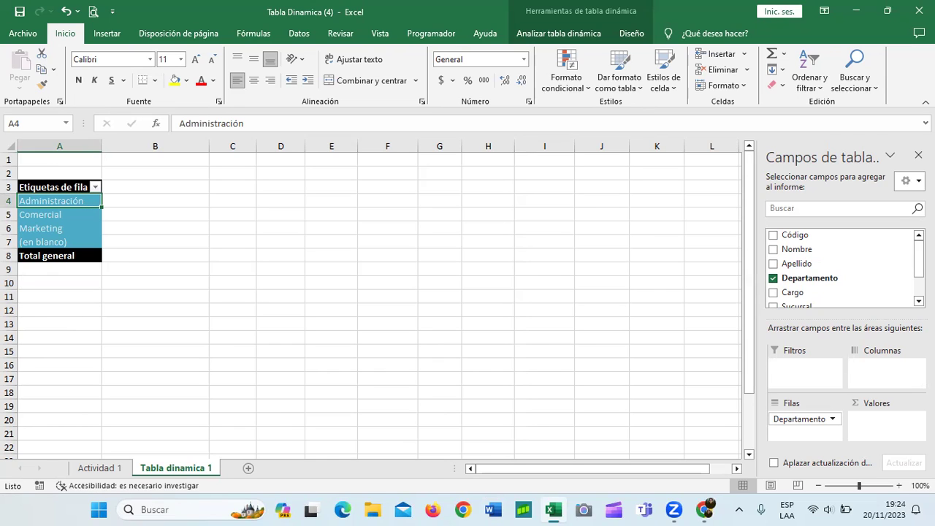
drag(919, 252, 919, 278)
scroll(851, 250, up, 3)
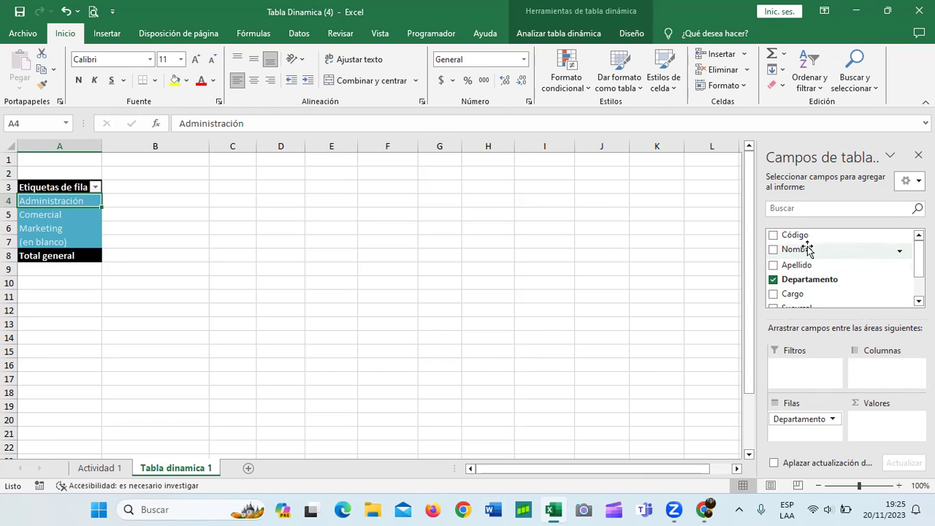
click(772, 250)
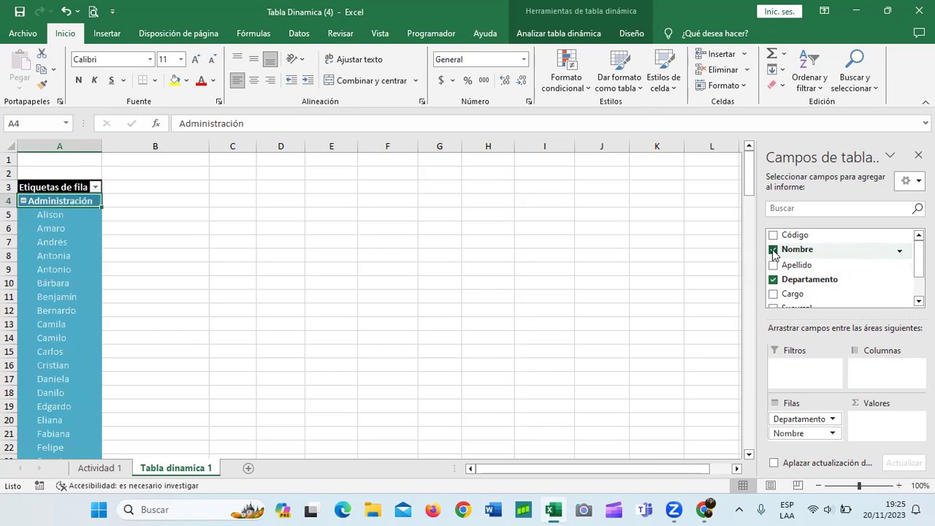
scroll(92, 307, down, 5)
scroll(87, 325, down, 4)
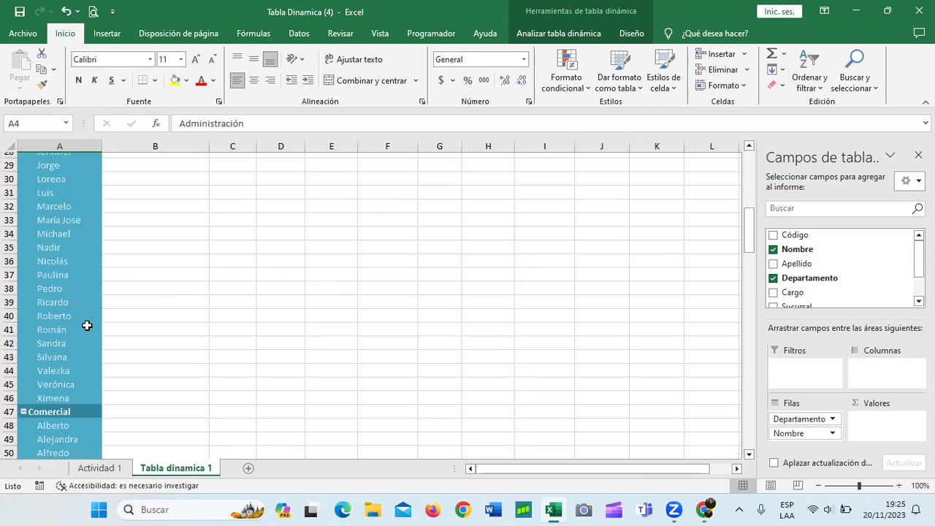
scroll(87, 326, down, 6)
scroll(87, 328, down, 5)
scroll(87, 328, down, 5)
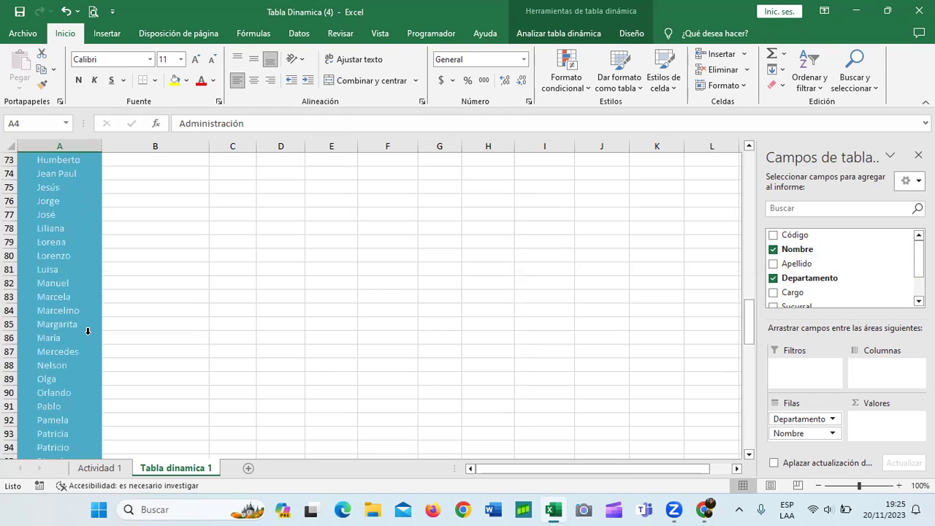
scroll(87, 328, down, 8)
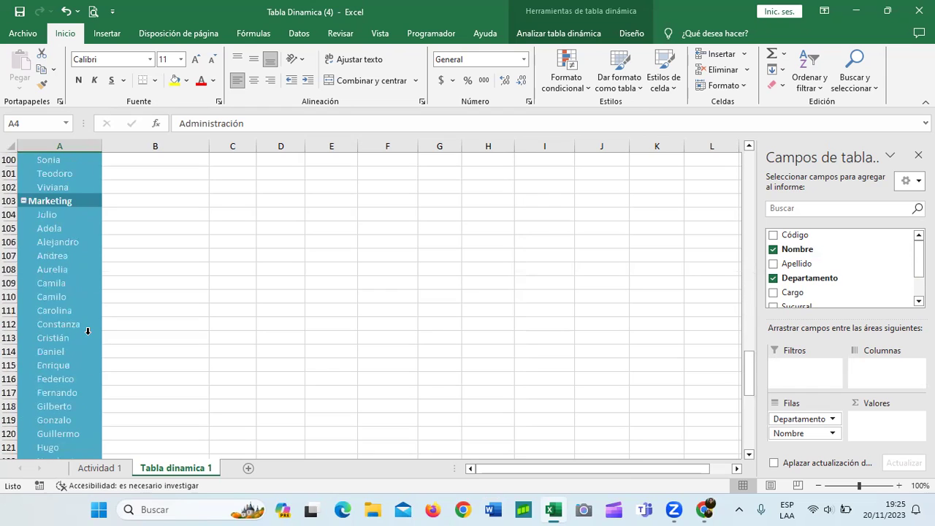
click(69, 201)
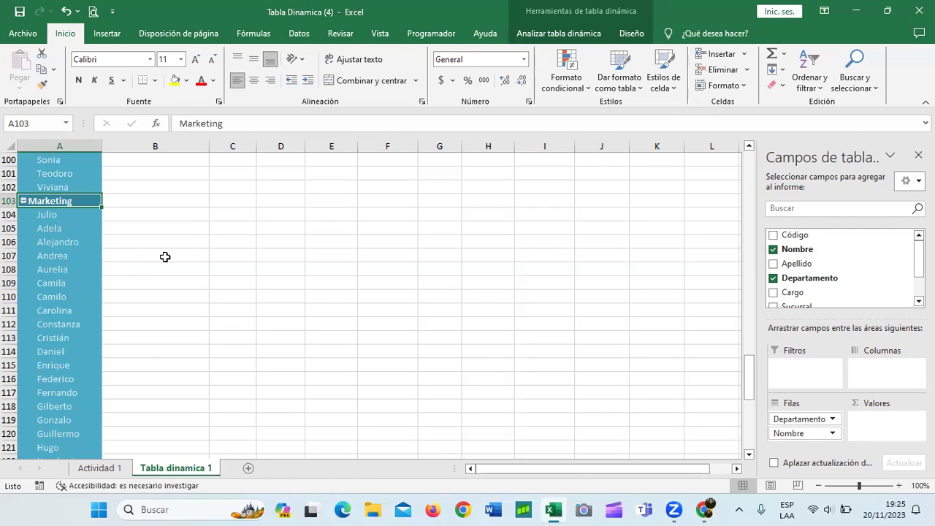
scroll(165, 256, down, 1)
scroll(166, 257, down, 2)
scroll(165, 256, down, 6)
scroll(165, 256, down, 4)
scroll(165, 256, up, 5)
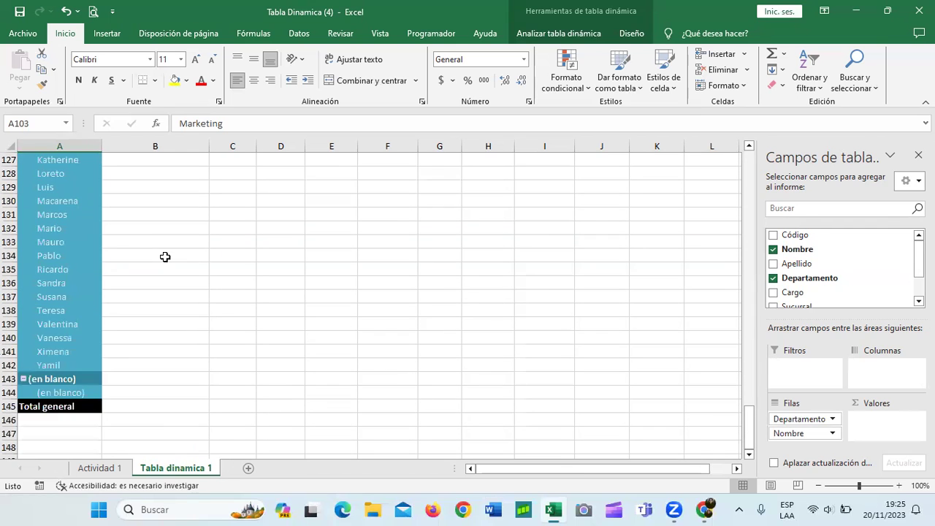
scroll(165, 256, up, 9)
scroll(166, 257, up, 6)
scroll(166, 254, up, 4)
scroll(167, 253, up, 10)
scroll(166, 254, up, 11)
scroll(166, 254, up, 2)
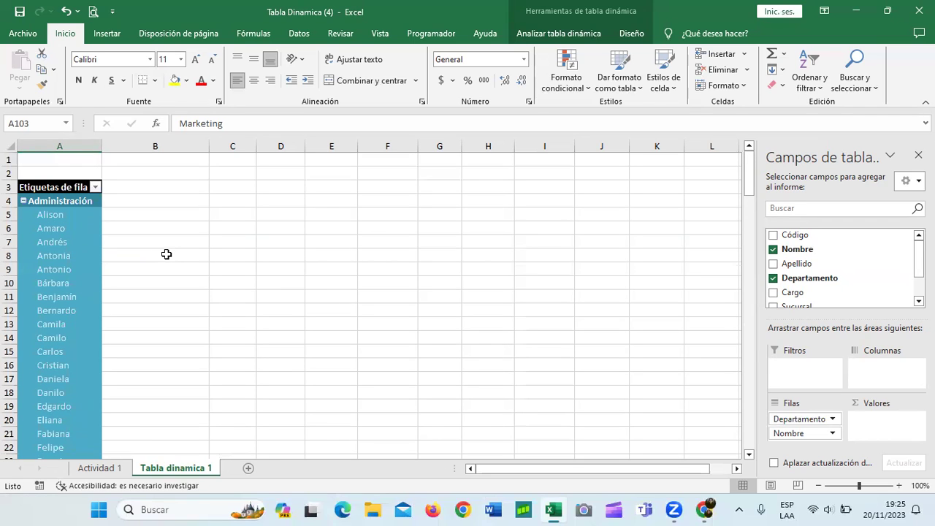
click(773, 249)
Add Apellido and move it into Valores as Cuenta de Apellido: 44, 64, 42, total 150
click(773, 265)
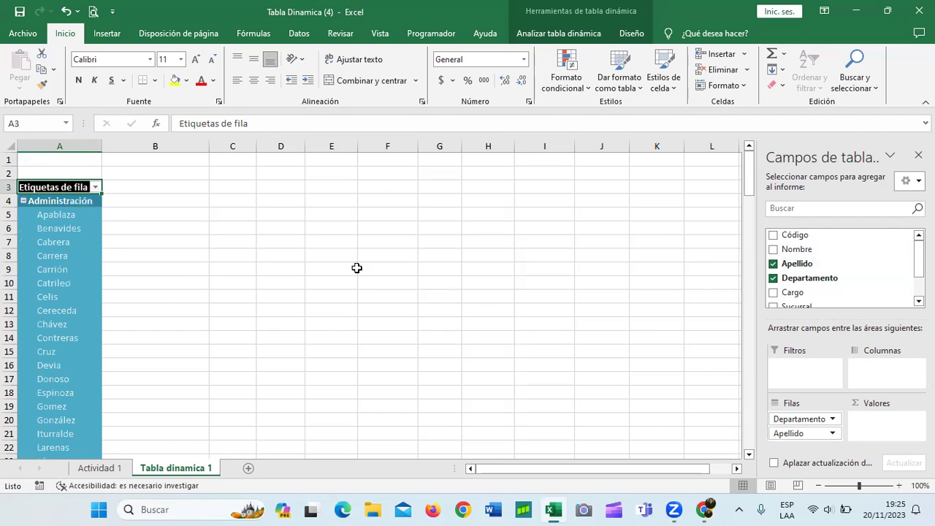
drag(794, 434, 874, 376)
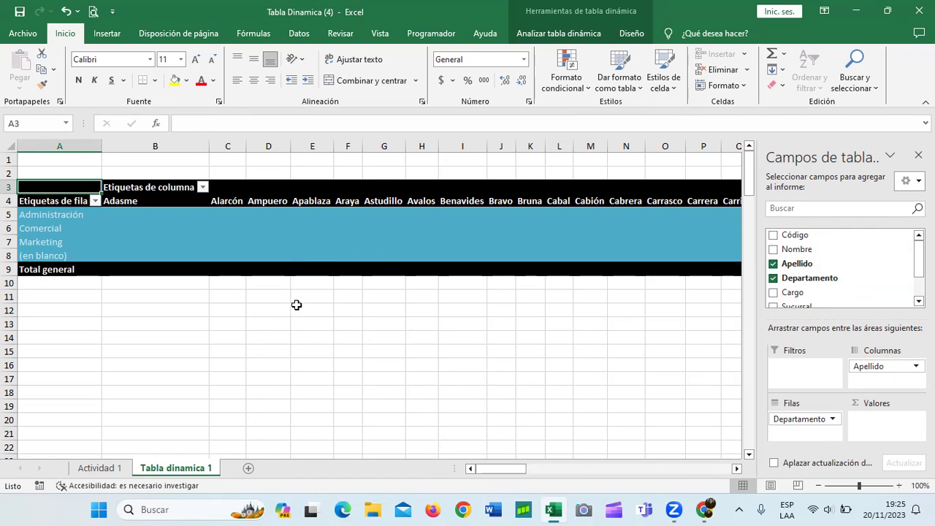
mouse_move(501, 468)
mouse_down()
mouse_move(706, 469)
mouse_move(497, 468)
mouse_up()
mouse_move(879, 368)
mouse_down()
mouse_move(879, 434)
mouse_move(872, 423)
mouse_up()
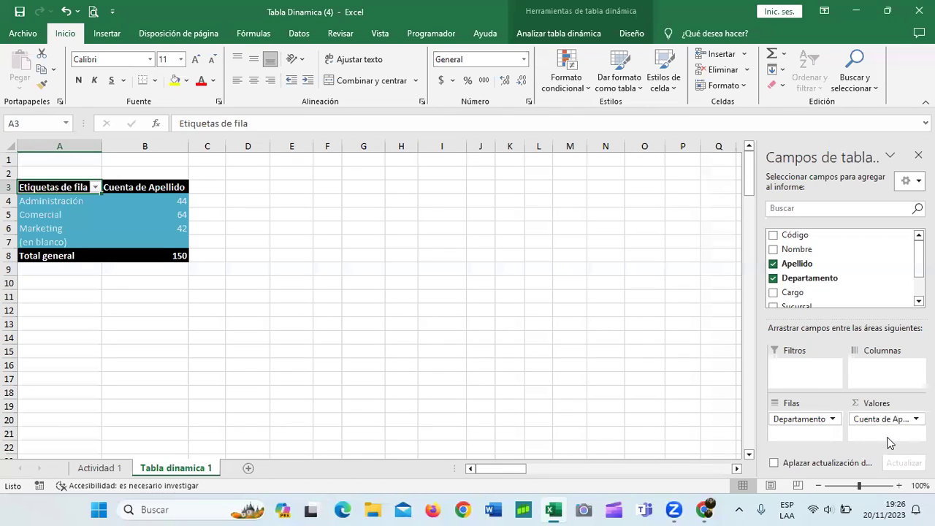
Inspect the Cuenta de Apellido value field options and close them unchanged
click(478, 323)
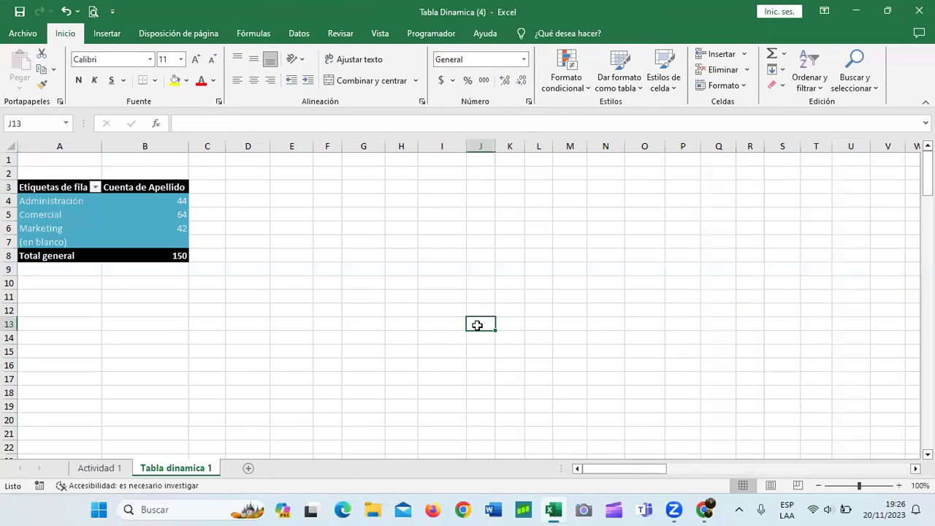
click(369, 239)
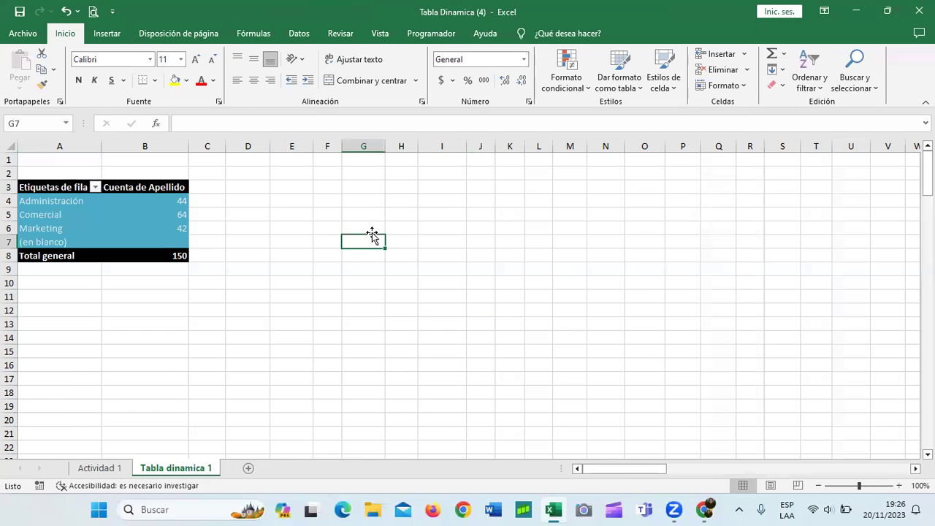
click(161, 187)
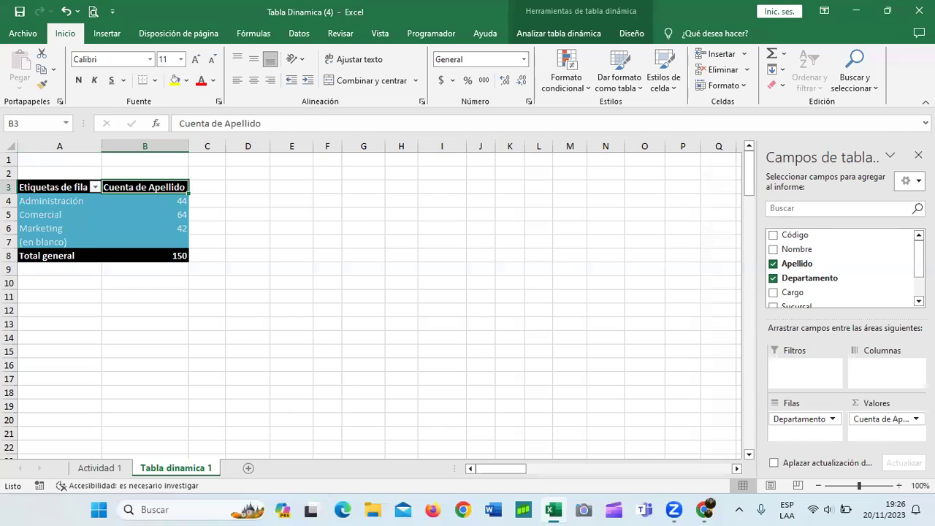
click(915, 419)
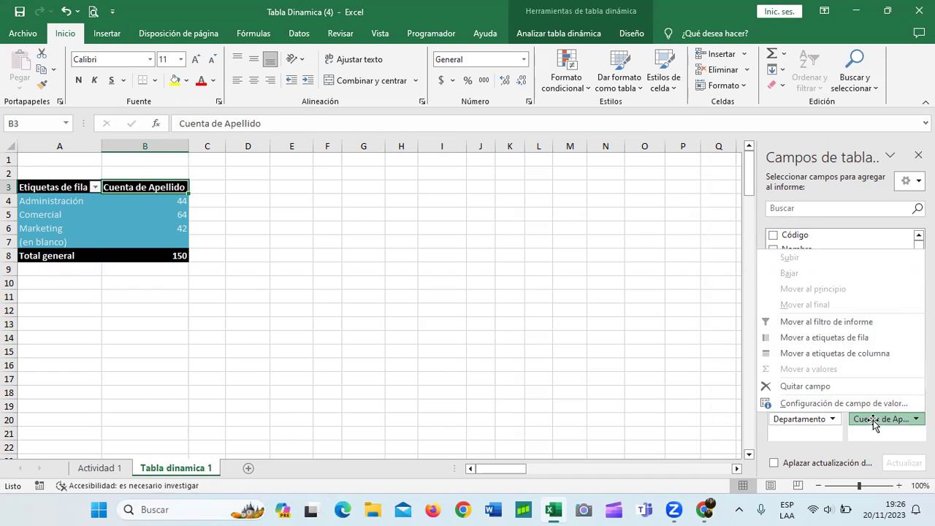
click(552, 330)
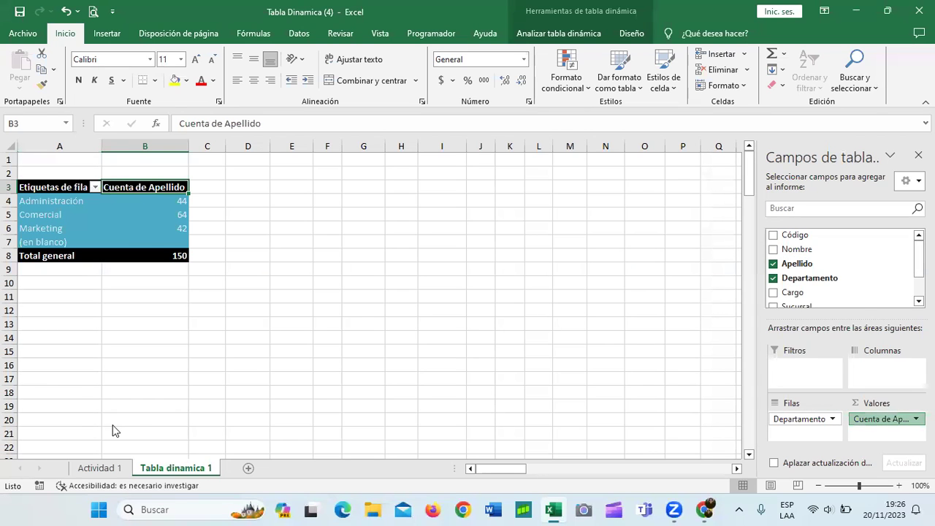
Glance at Actividad 1, then return and check the Administración 44 and Comercial 64 counts
click(100, 468)
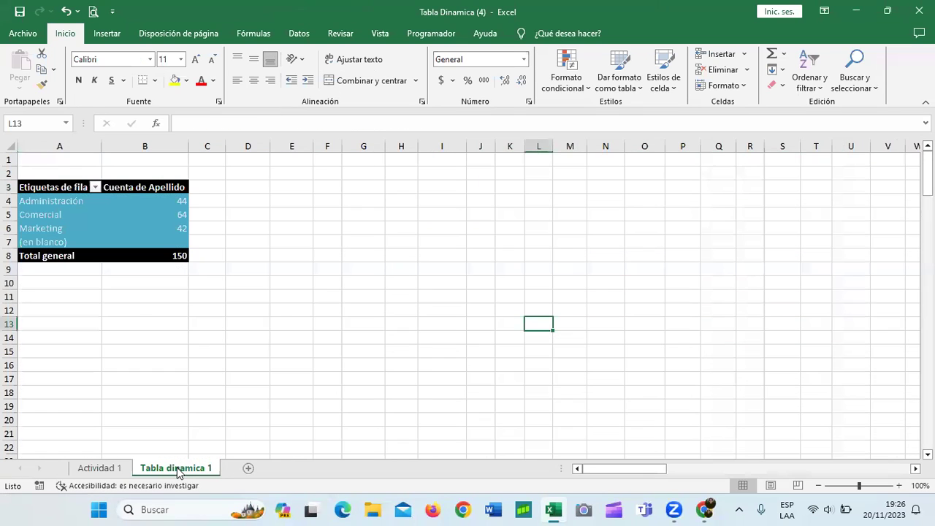
click(176, 469)
click(57, 203)
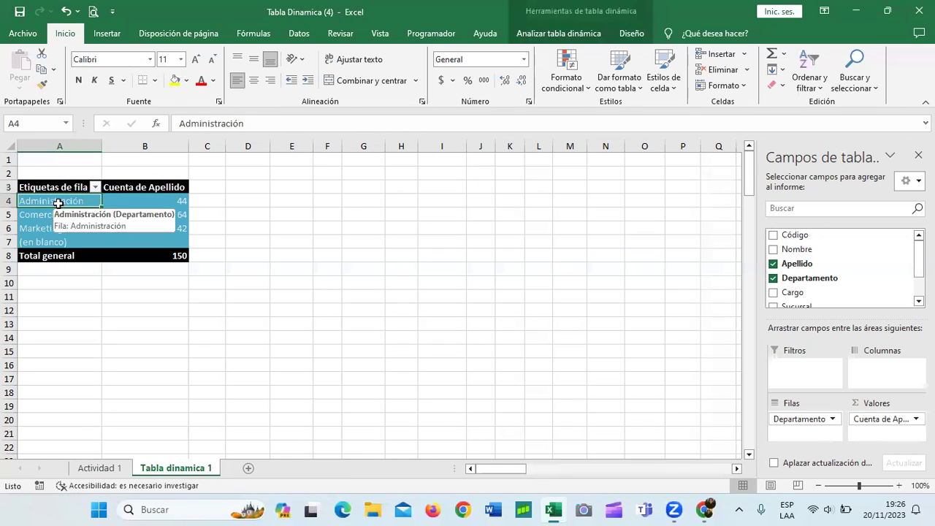
click(162, 196)
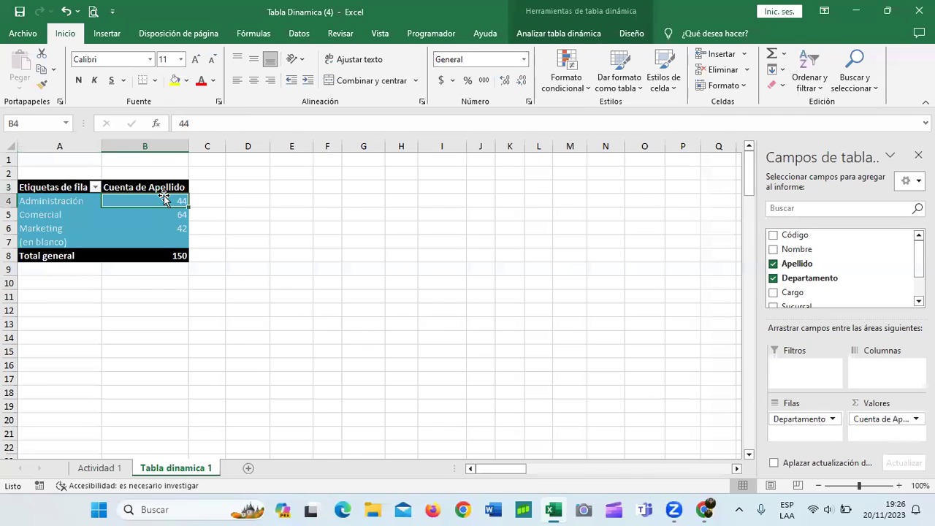
click(162, 214)
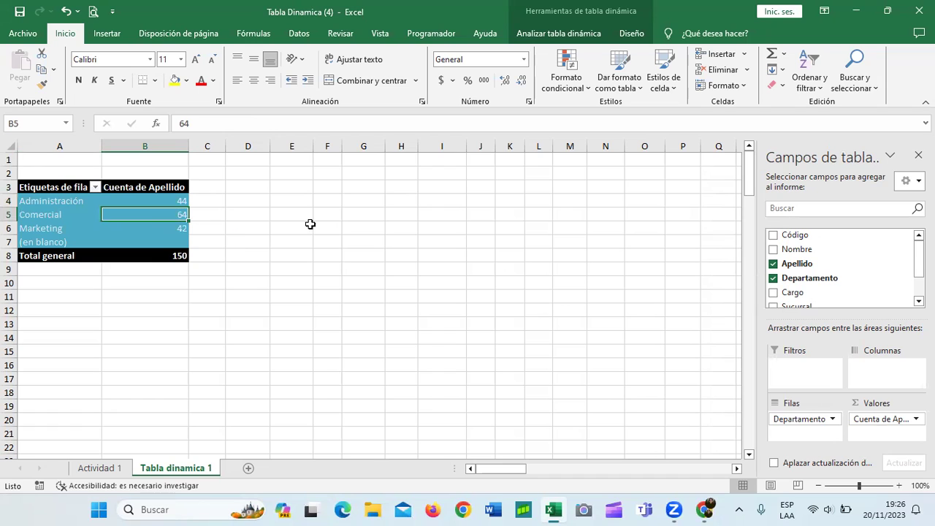
Zoom the pivot sheet to 120% and check the Marketing 42 count and 150 total
click(900, 485)
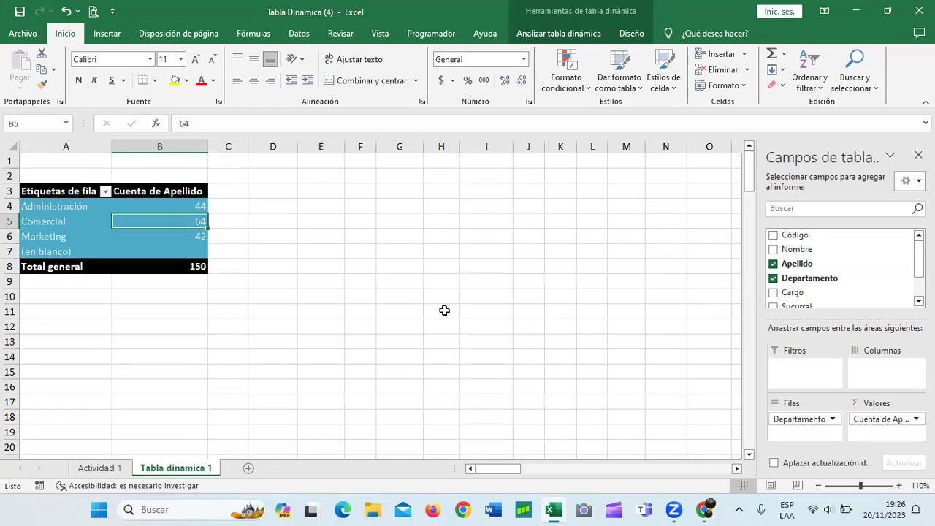
click(900, 485)
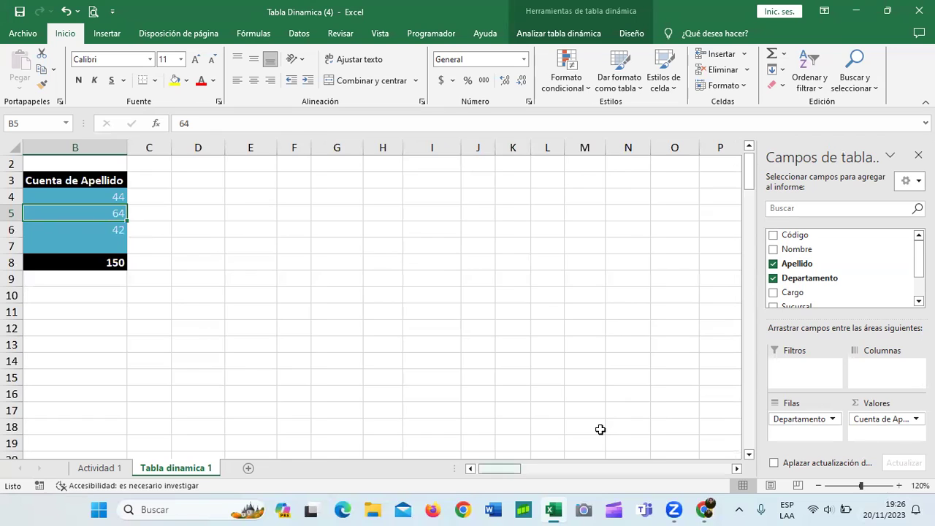
scroll(600, 429, left, 1)
click(422, 313)
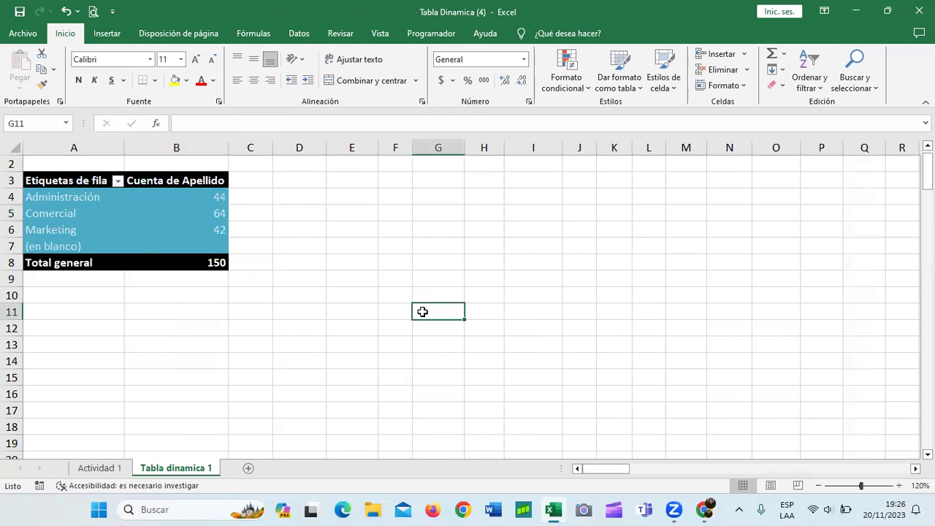
click(203, 232)
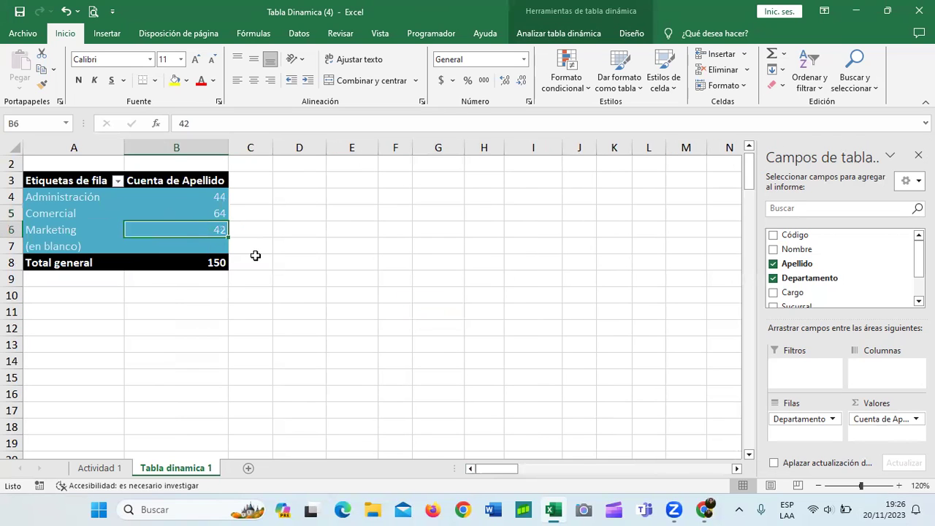
click(205, 263)
mouse_move(205, 263)
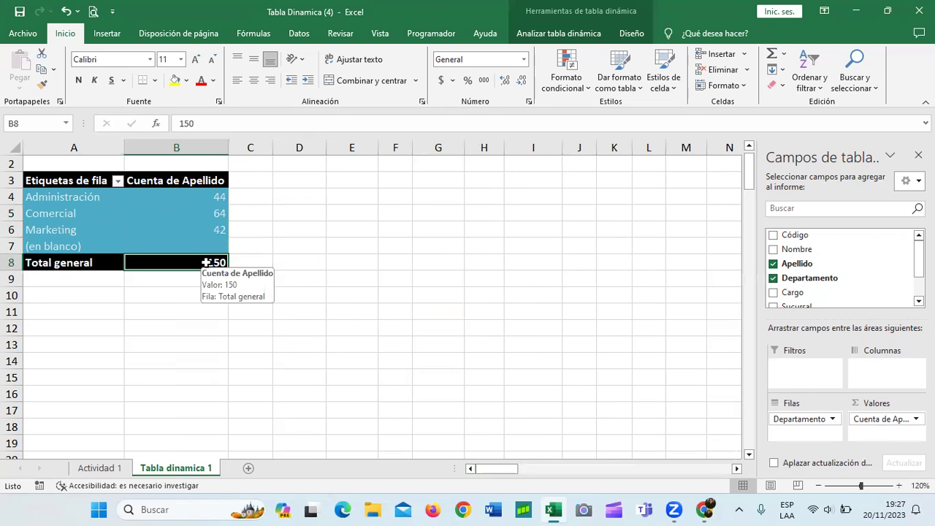
On Actividad 1, jump from salary cell H4 to the last data row and back to the top
click(97, 468)
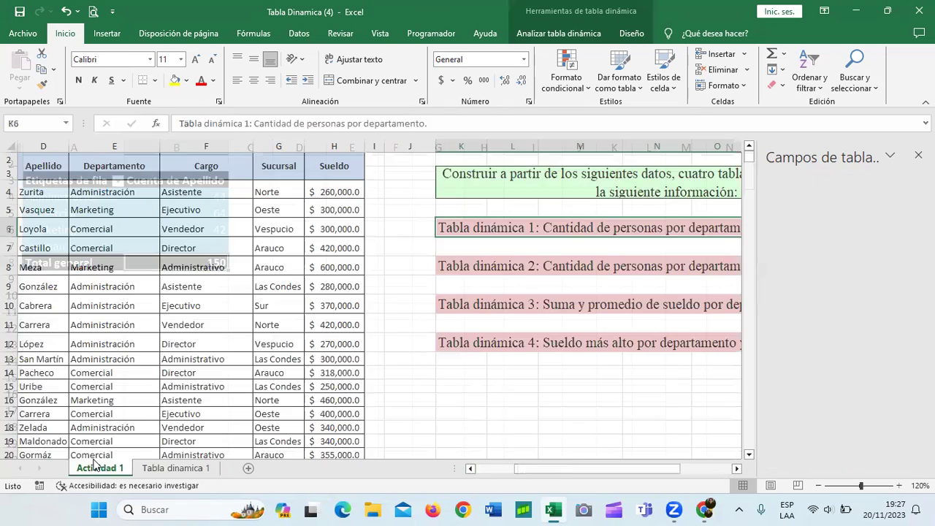
click(335, 190)
key(ctrl+Down)
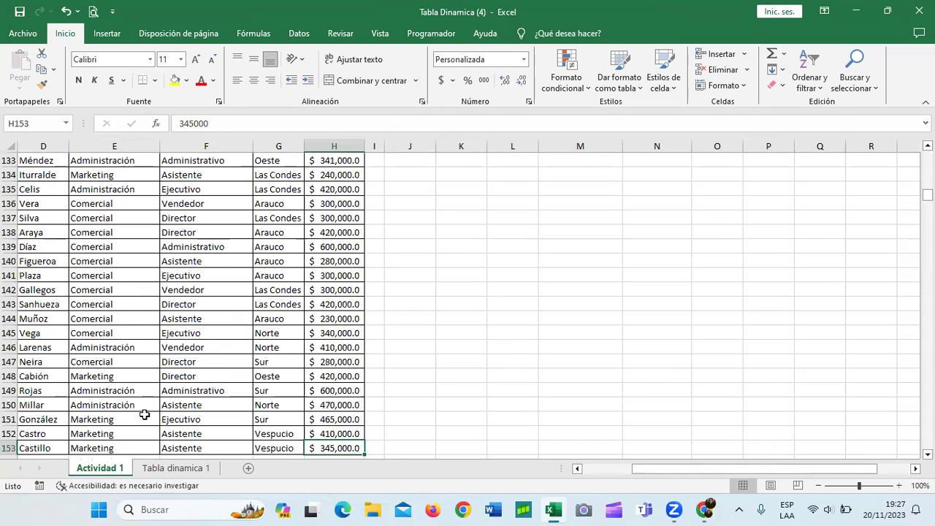
scroll(146, 412, down, 1)
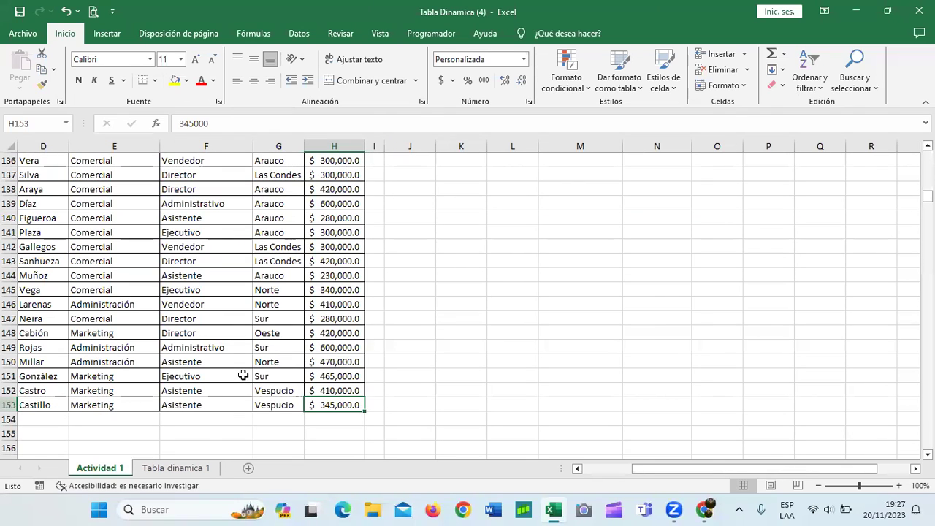
key(ctrl+Up)
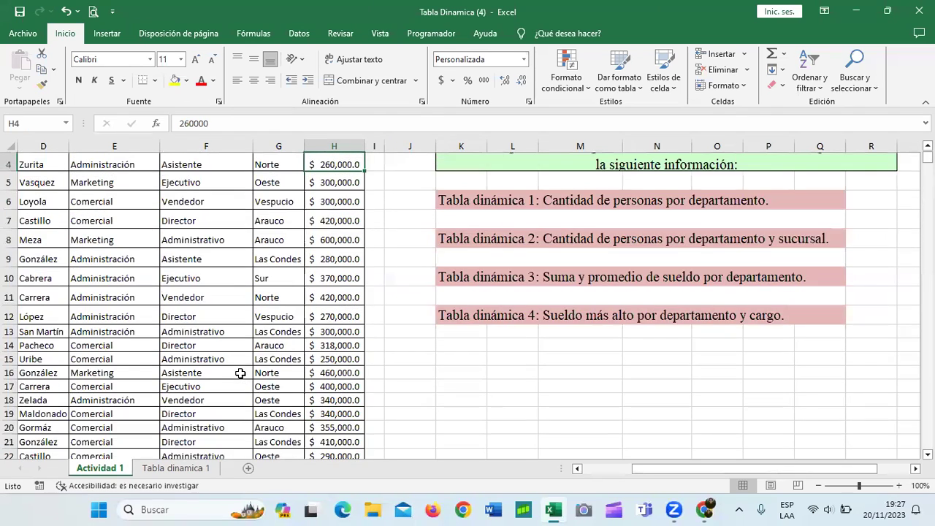
scroll(186, 320, up, 1)
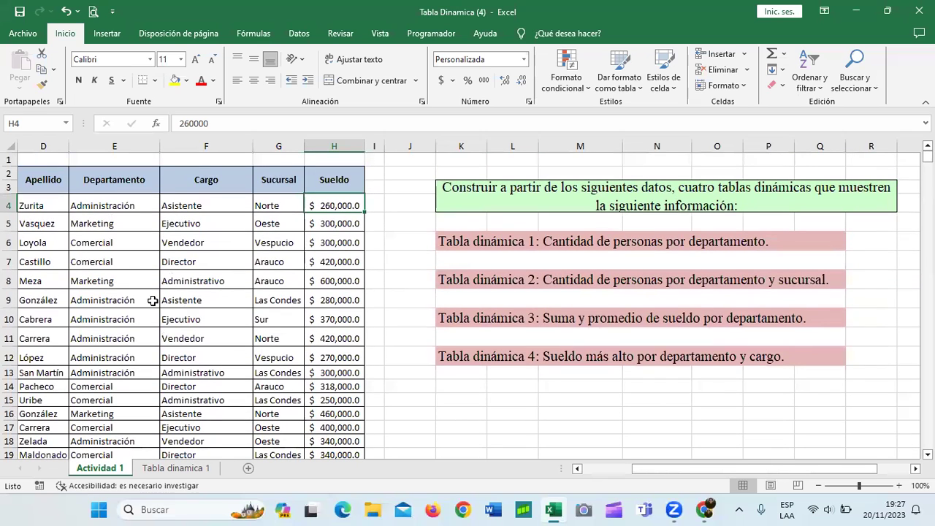
scroll(222, 276, down, 2)
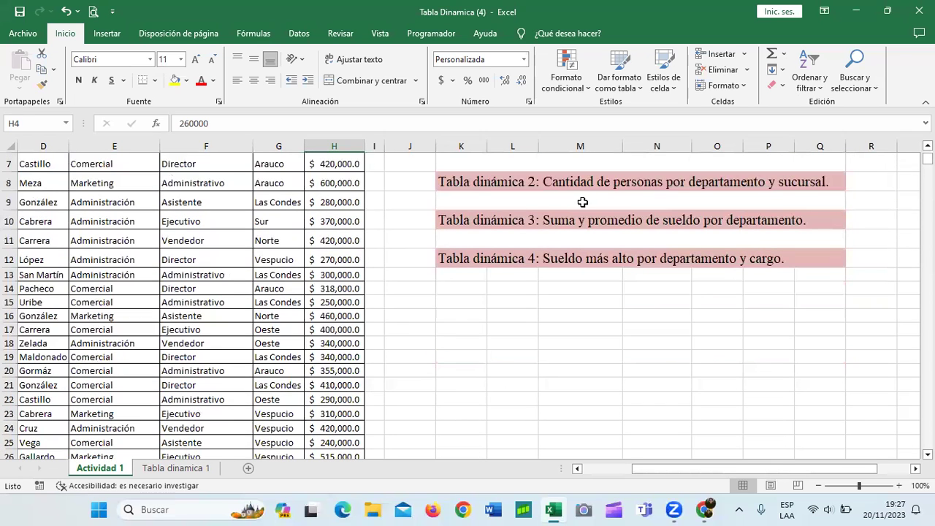
Return to Tabla dinamica 1 and open the menu of the Cuenta de Apellido value field
key(ctrl+Page_Down)
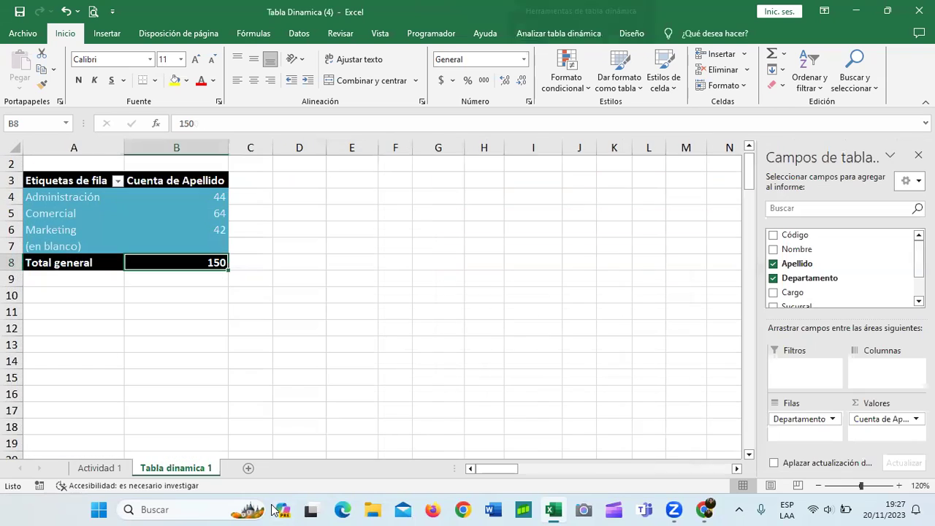
click(360, 260)
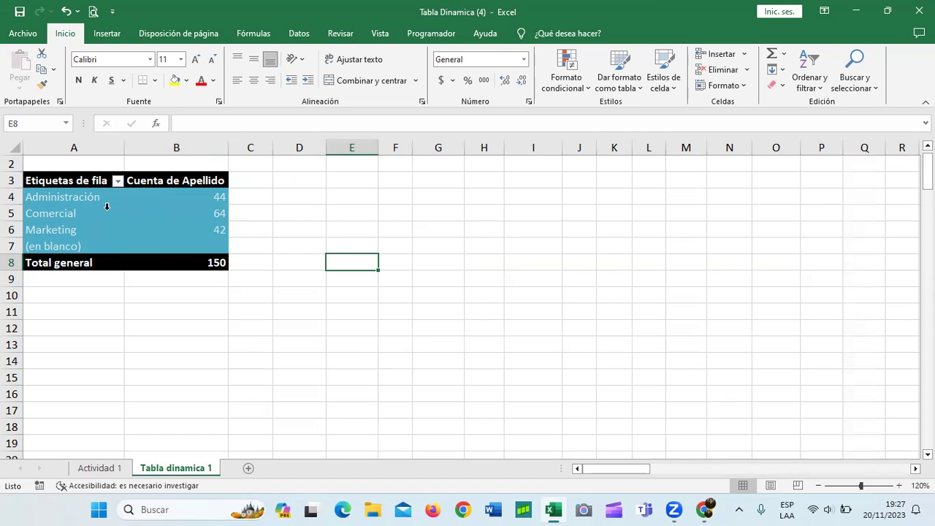
click(181, 231)
click(203, 204)
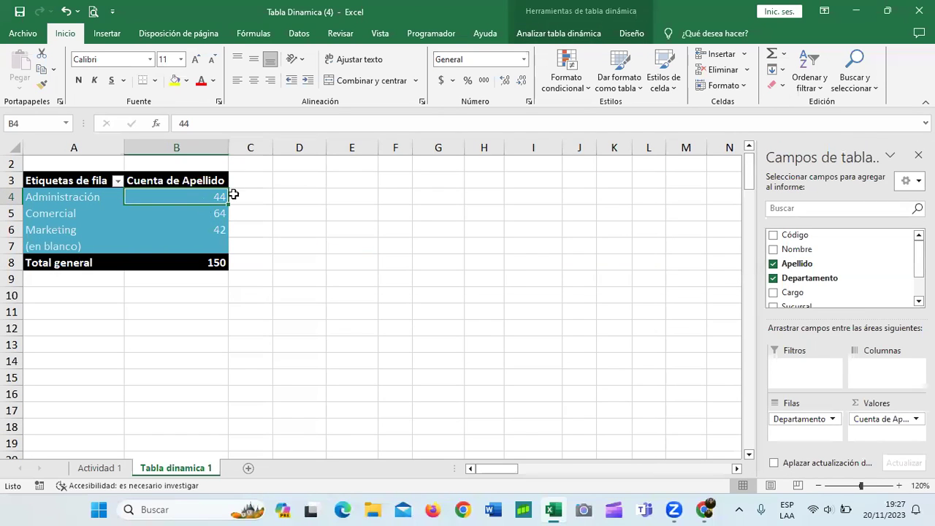
click(184, 177)
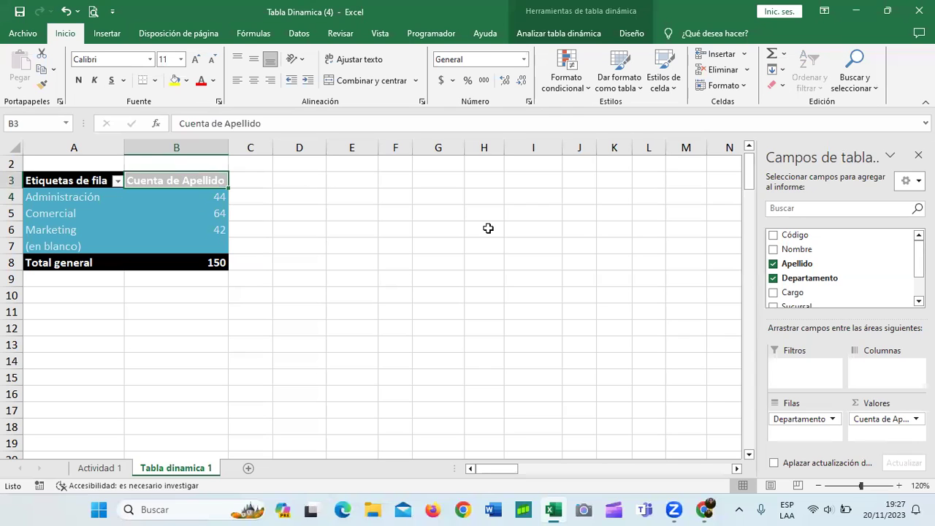
click(894, 418)
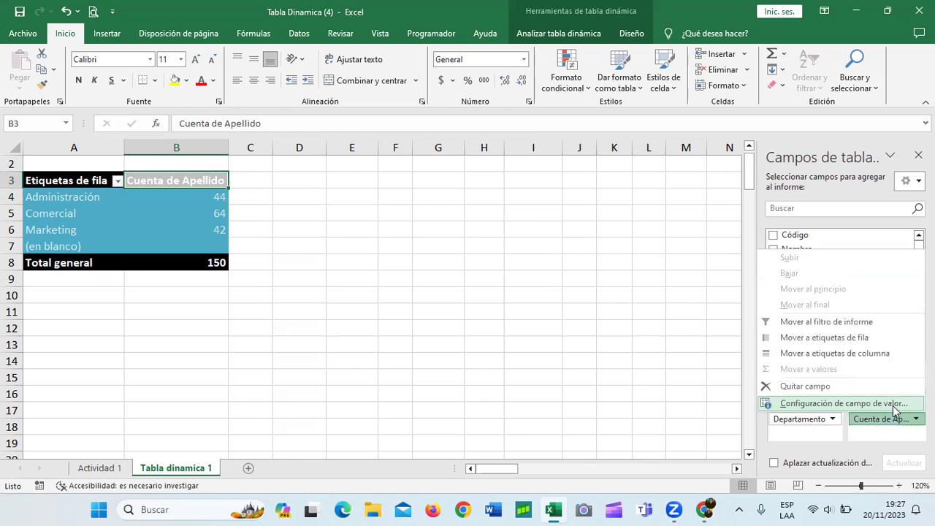
Rename the value field to 'Cantidad de personas por departamento', leaving its number format unchanged
click(844, 403)
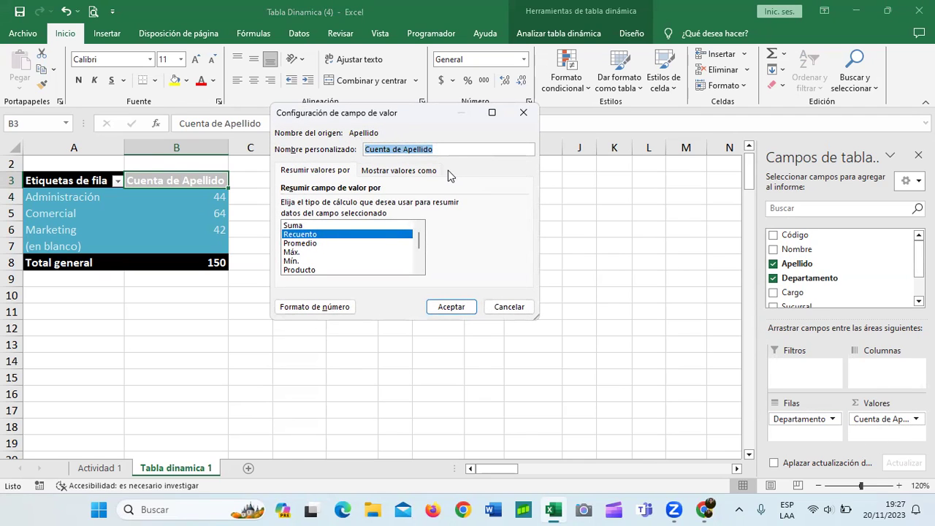
key(BackSpace)
text(Cantidad)
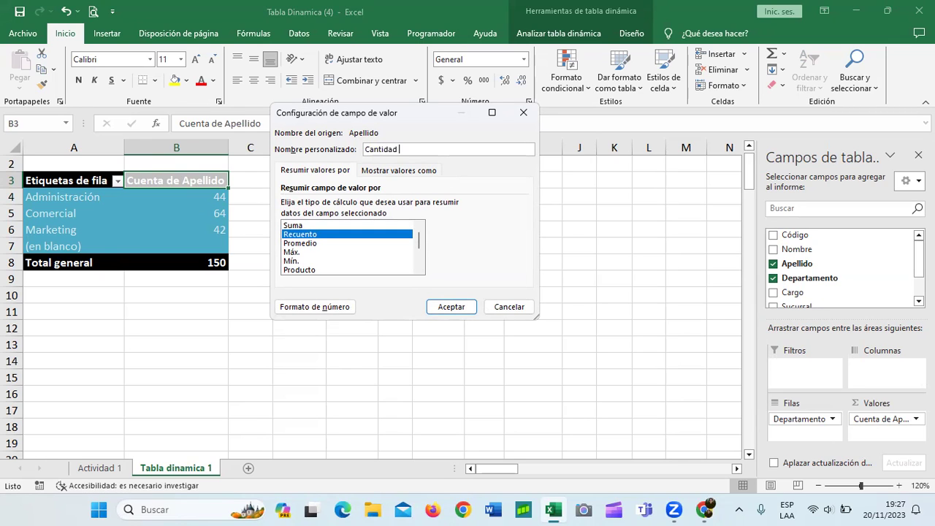
text(as por)
text( departamento)
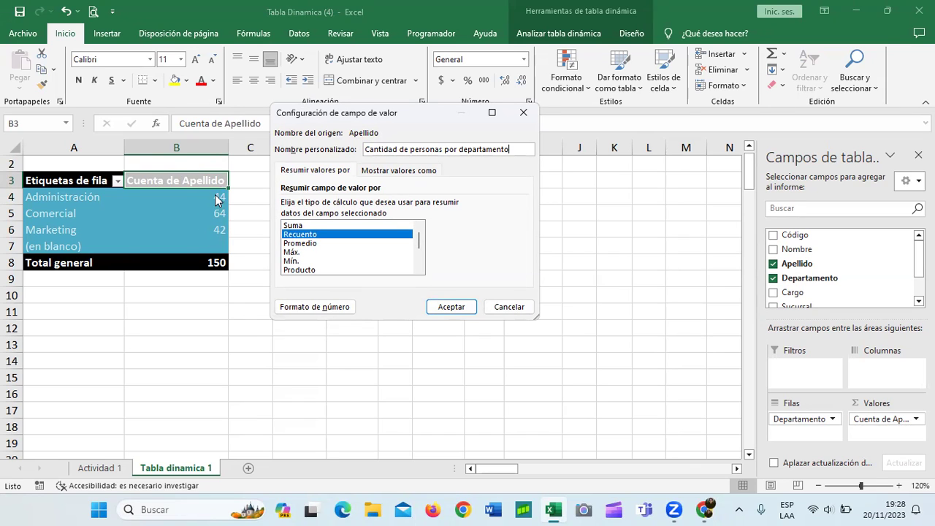
click(314, 308)
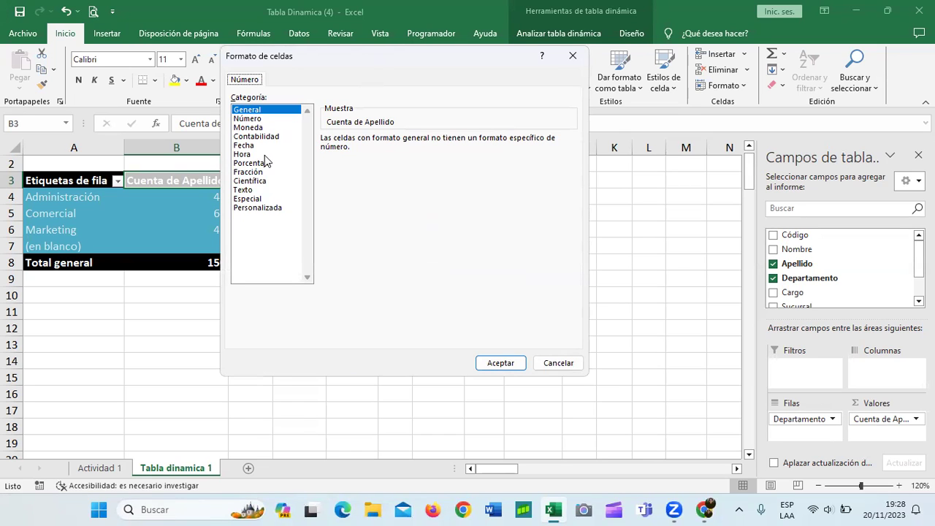
drag(336, 57, 376, 76)
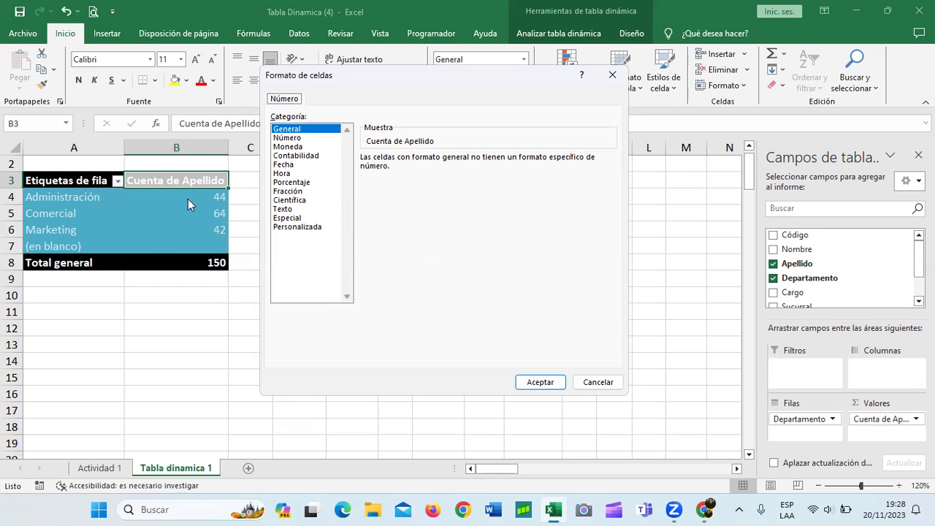
click(526, 385)
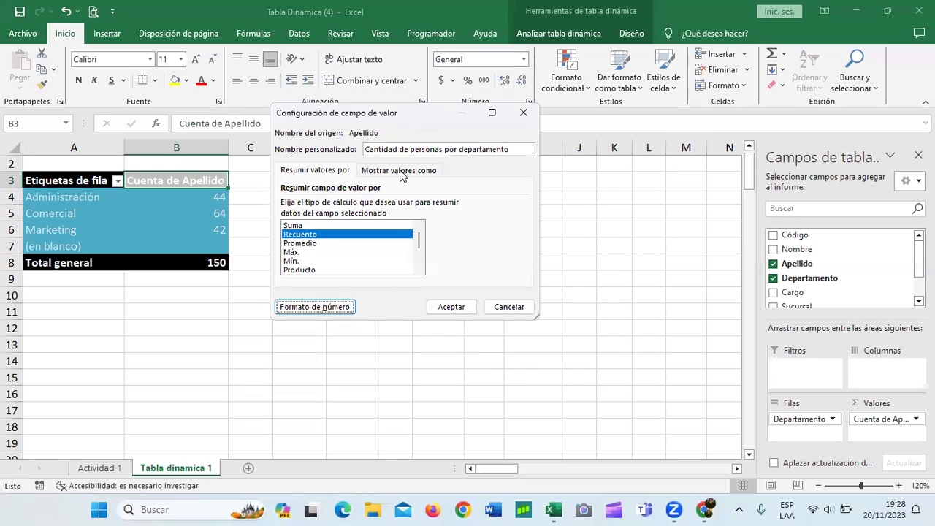
click(464, 307)
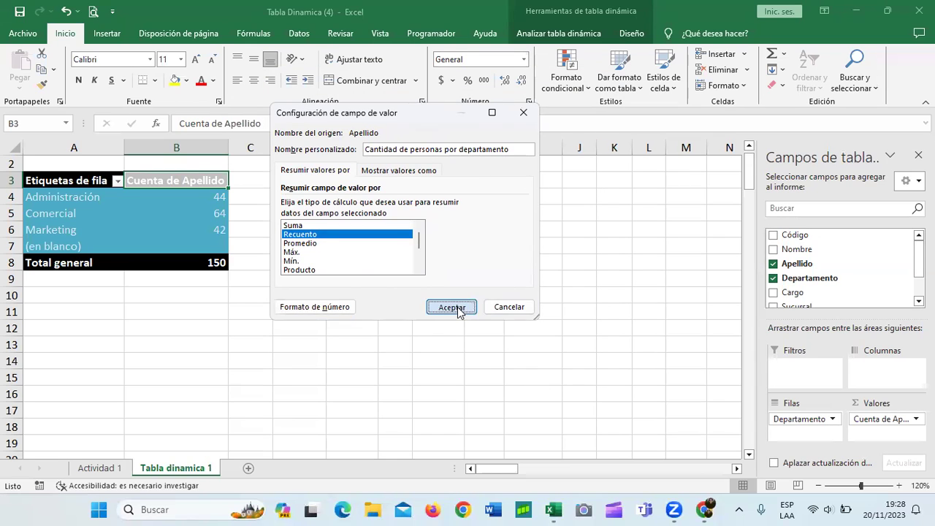
click(500, 274)
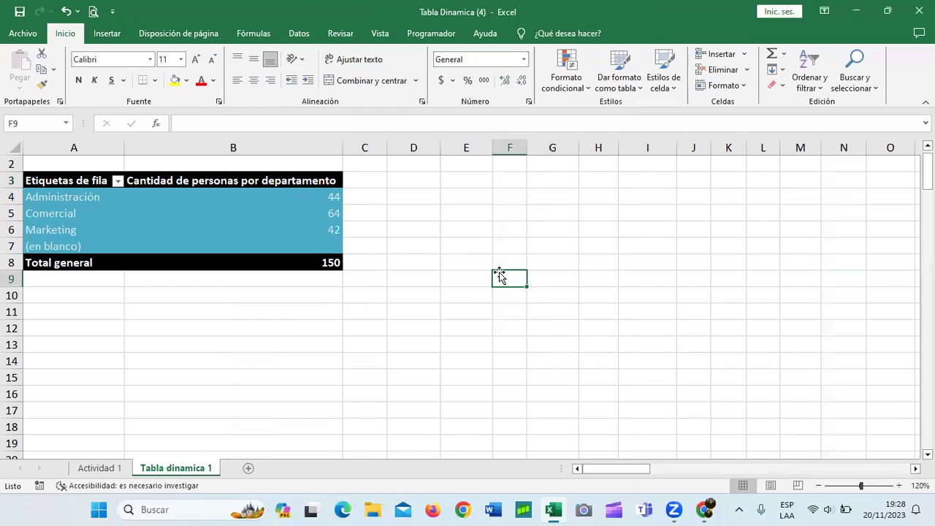
Check the renamed column's counts: Administración 44, Comercial 64, Marketing 42, total 150
click(274, 180)
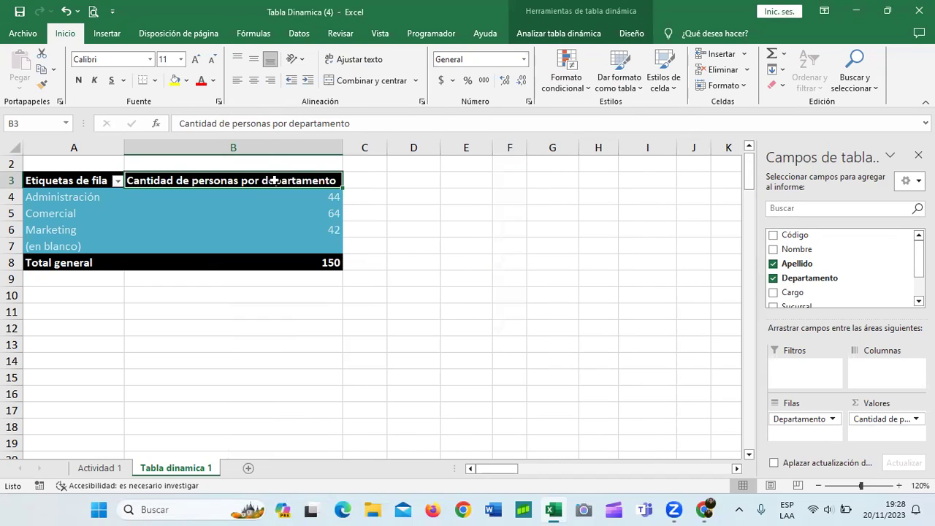
drag(466, 262, 466, 245)
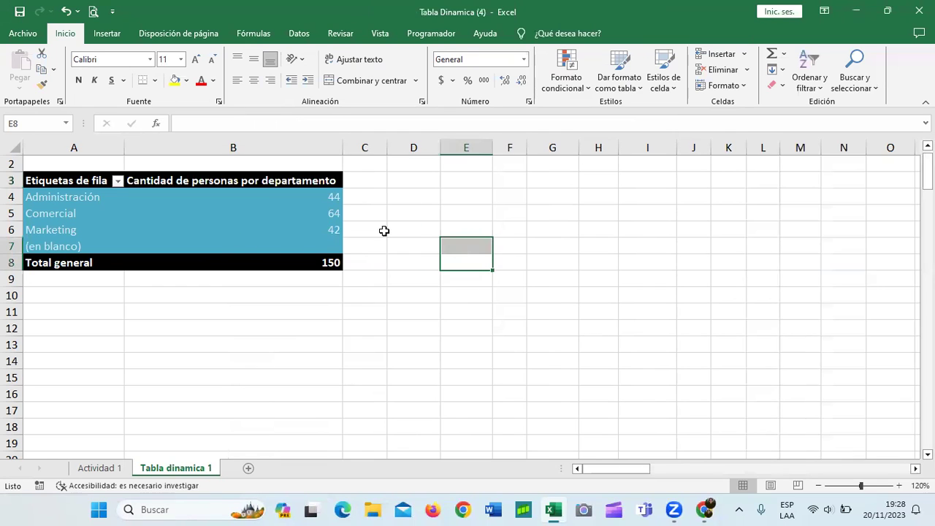
click(329, 193)
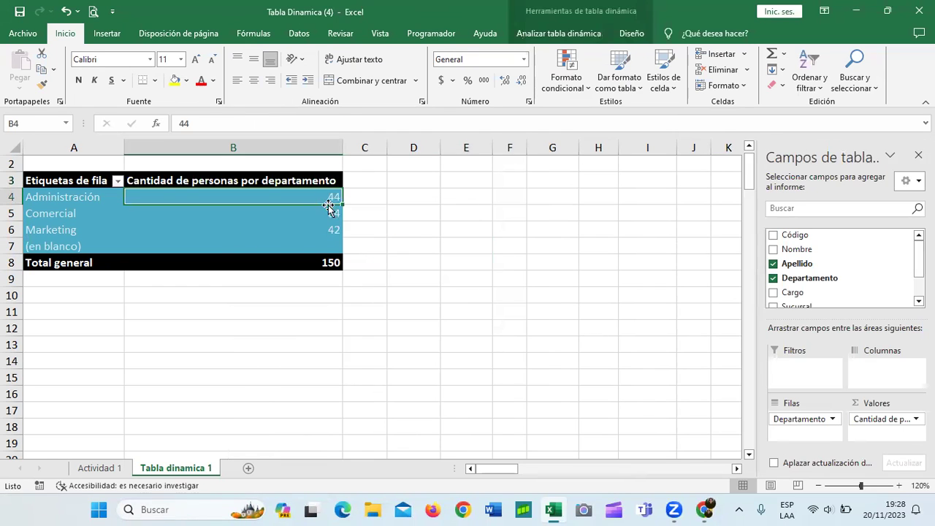
click(322, 212)
click(313, 229)
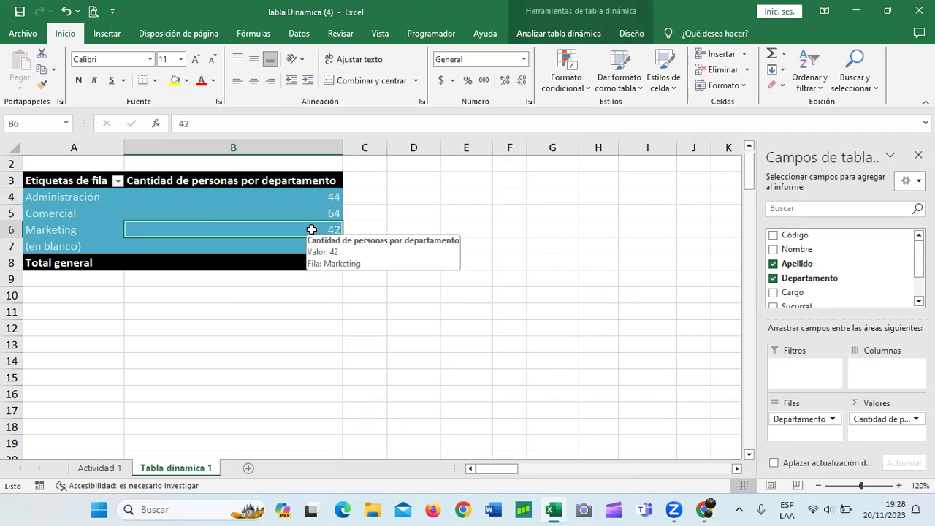
click(296, 261)
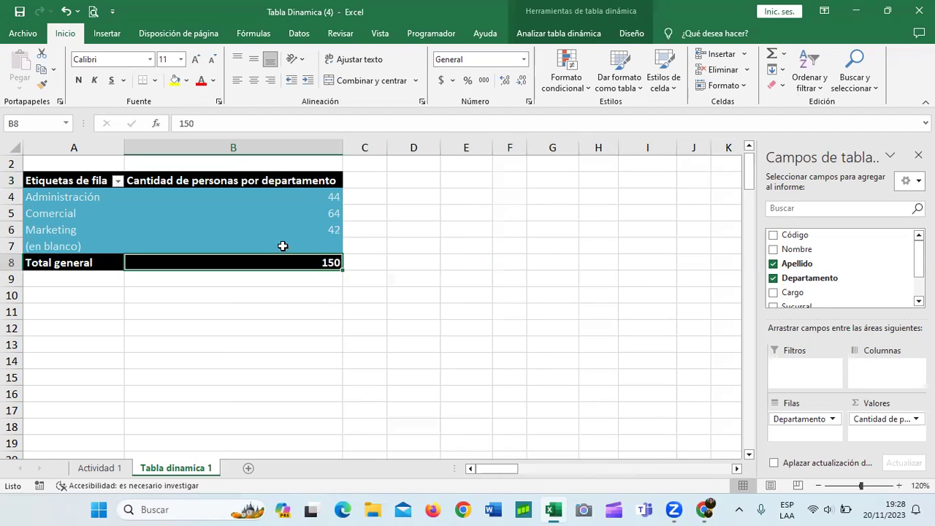
Inspect the (en blanco) row and open the Etiquetas de fila department filter list
click(283, 246)
right_click(69, 246)
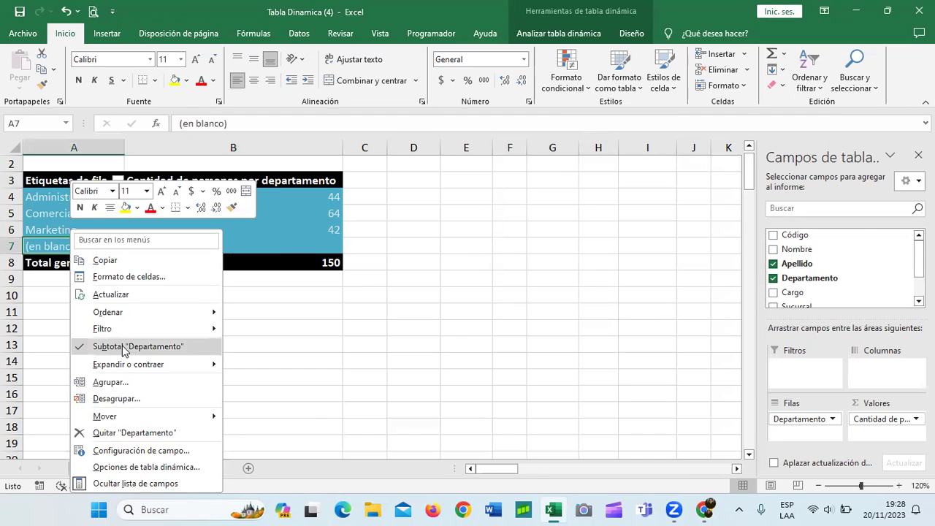
click(118, 182)
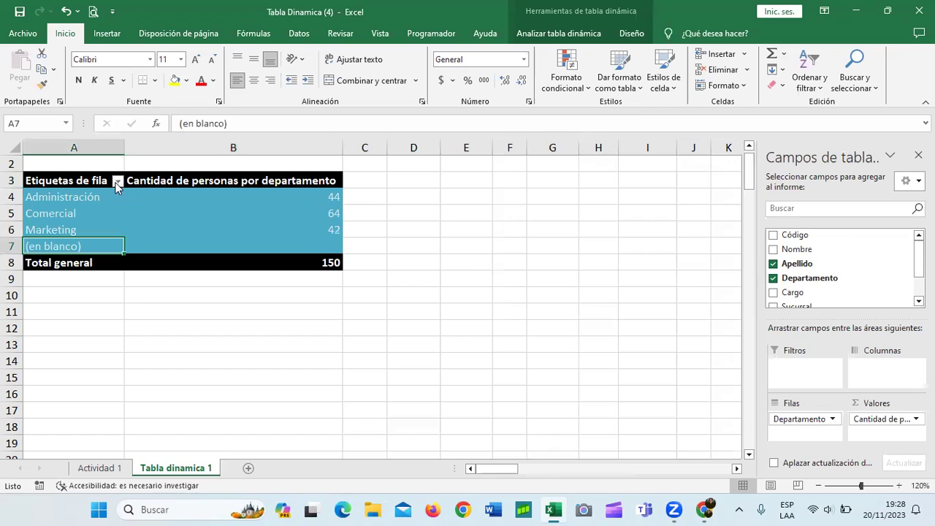
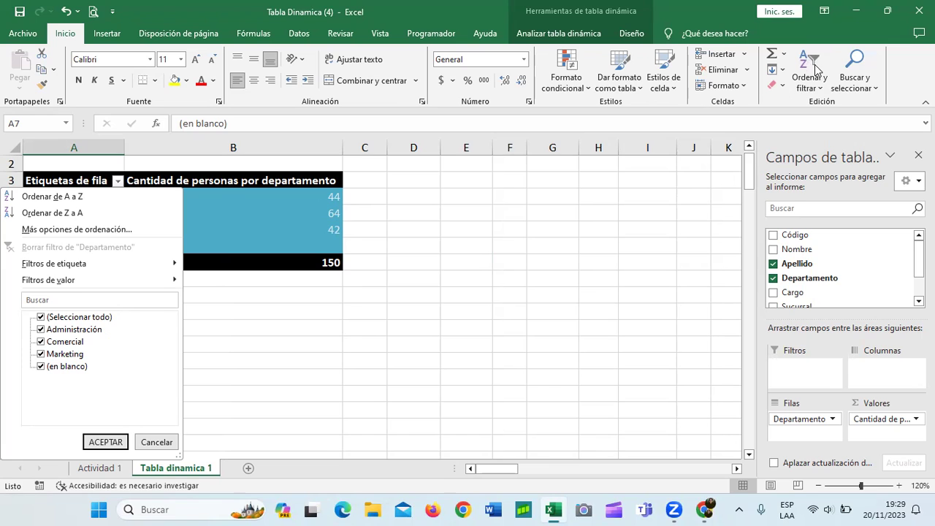
Filter out (en blanco) so the pivot lists only Administración, Comercial and Marketing
click(41, 365)
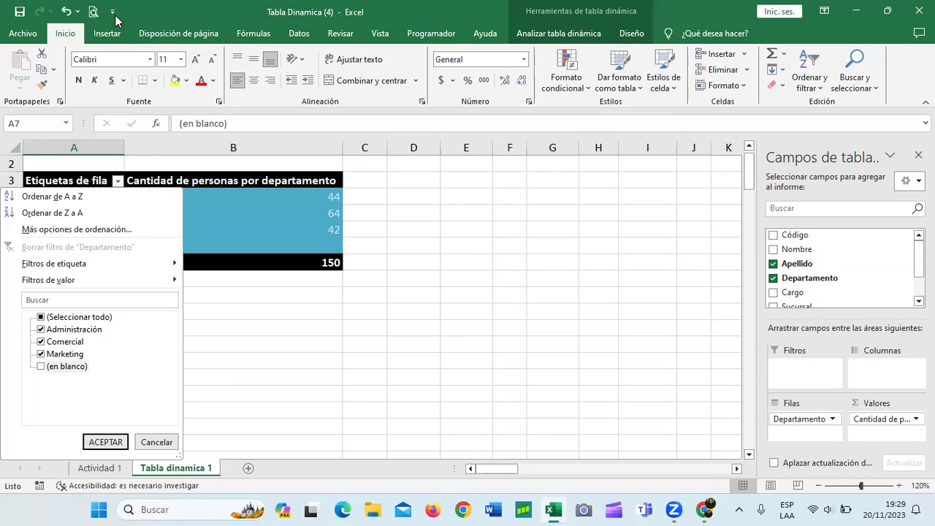
click(105, 442)
click(241, 375)
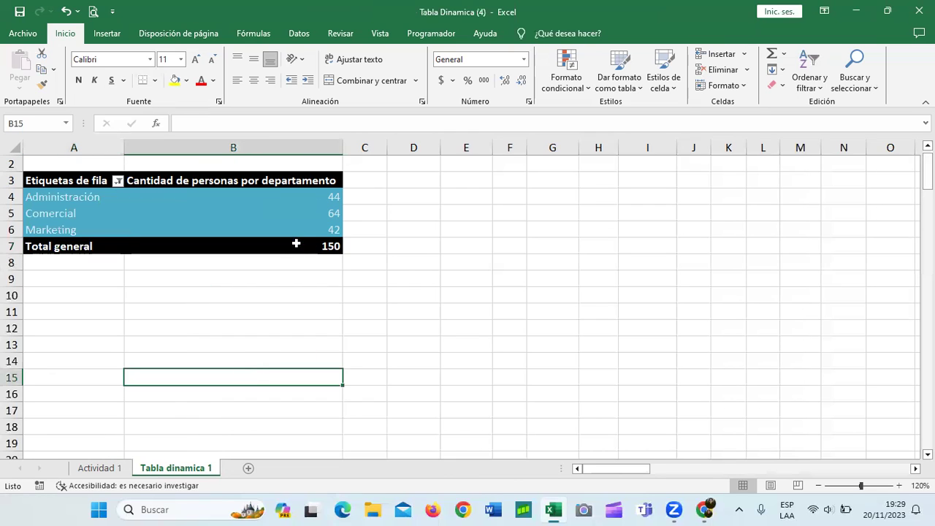
Check the grand total of 150 and Comercial's 64, then switch to the Actividad 1 sheet
click(322, 247)
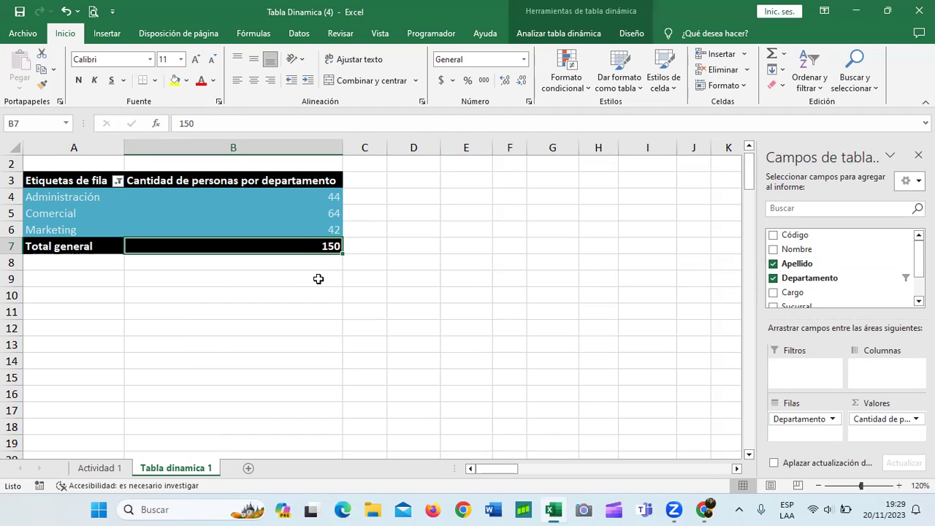
click(467, 252)
click(285, 209)
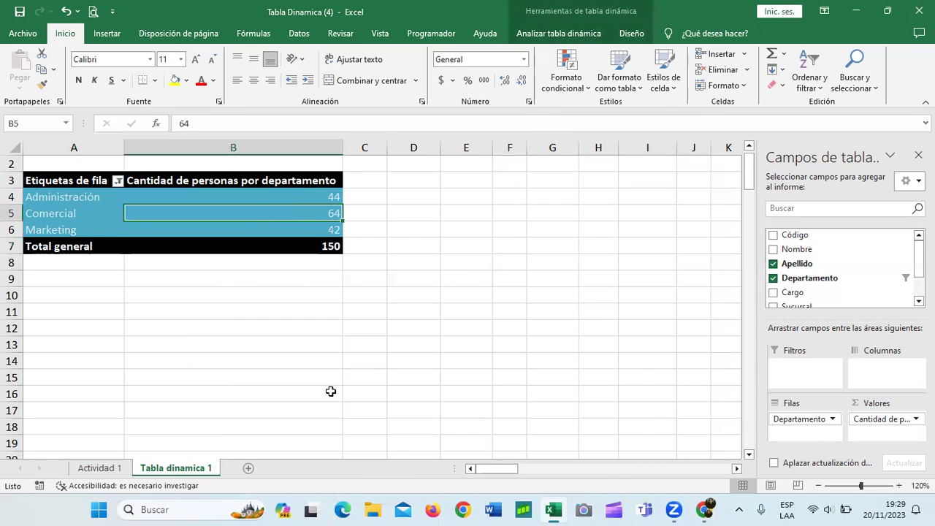
click(471, 326)
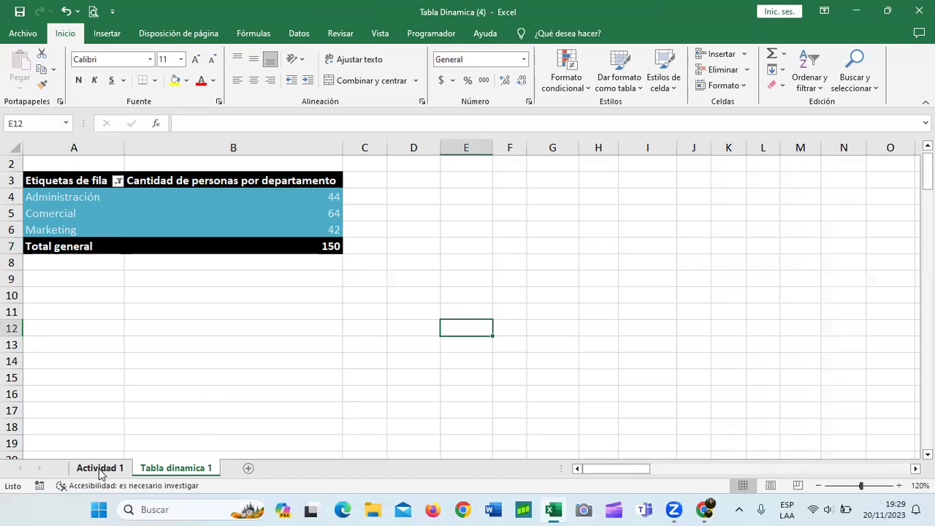
click(100, 468)
scroll(636, 305, up, 2)
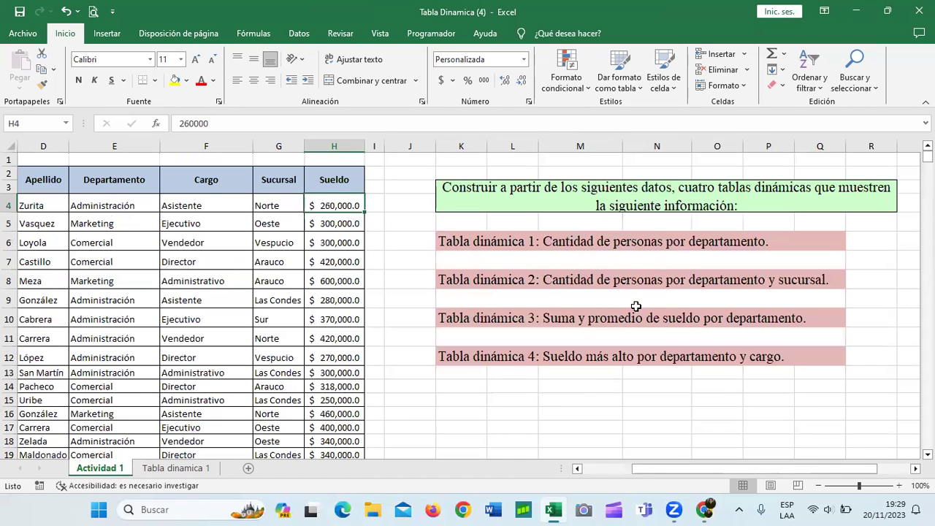
click(576, 241)
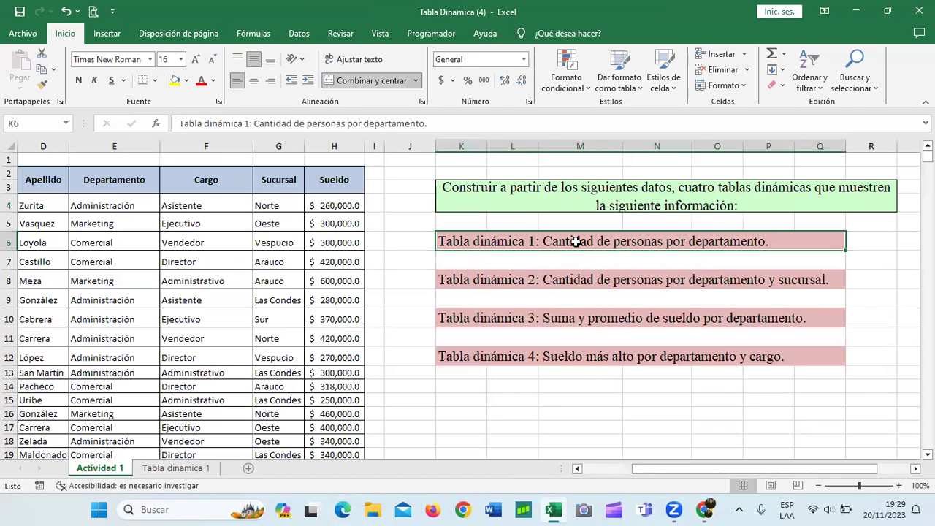
click(558, 281)
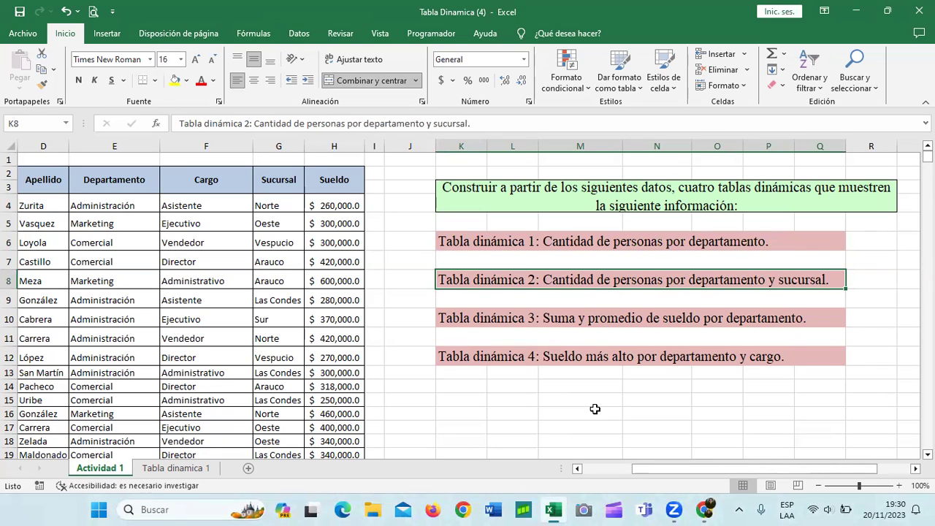
click(595, 409)
click(165, 249)
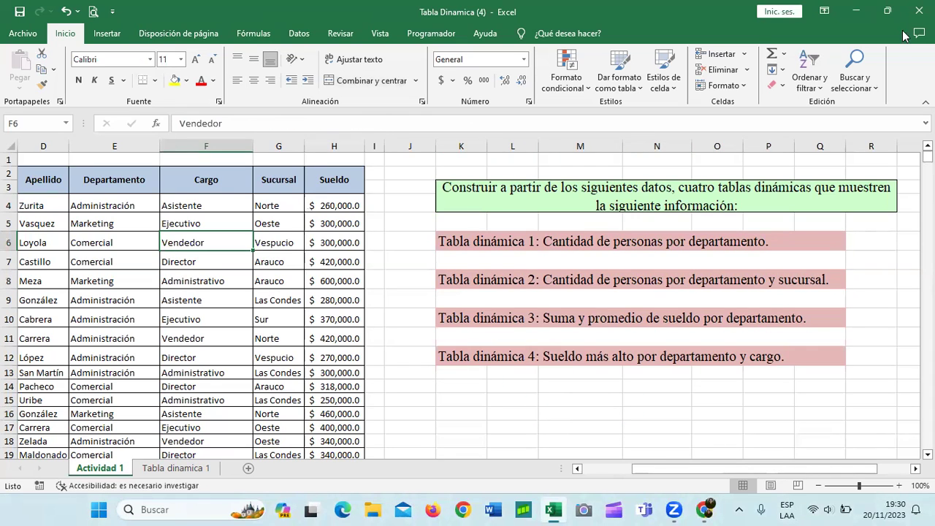
scroll(595, 311, down, 3)
click(581, 309)
scroll(314, 311, up, 3)
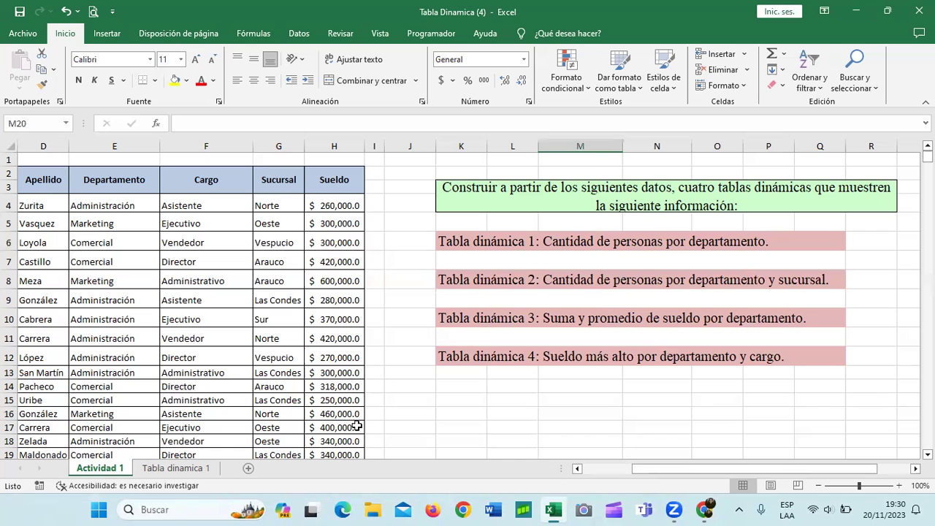
click(176, 468)
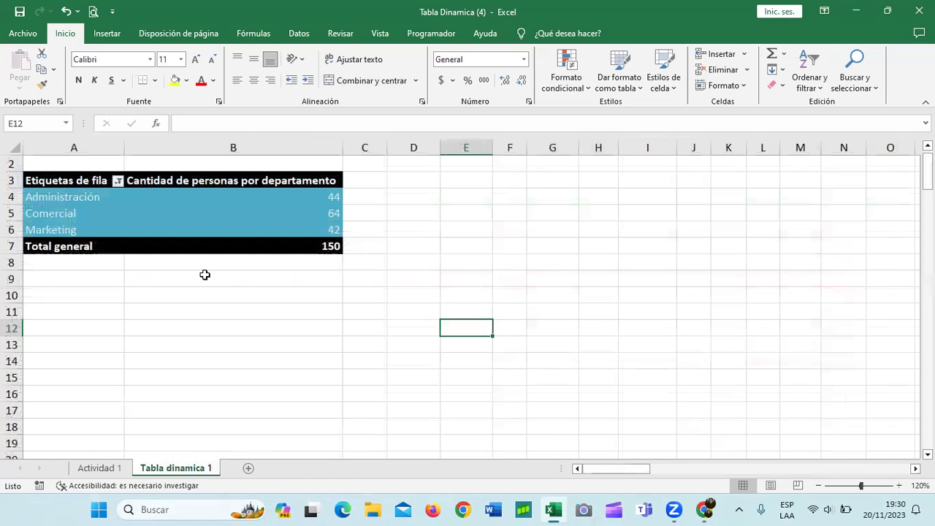
Select empty cells beside the pivot, including E11 and H7
click(495, 249)
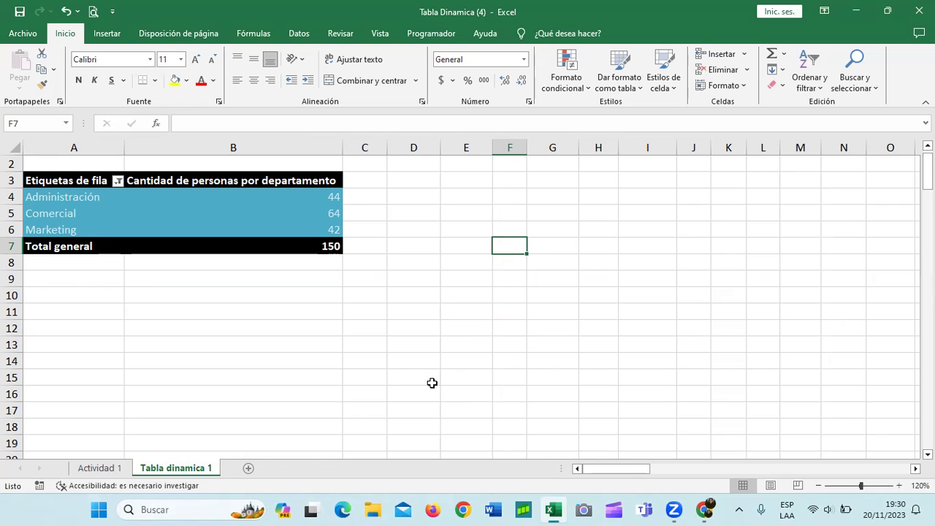
click(467, 310)
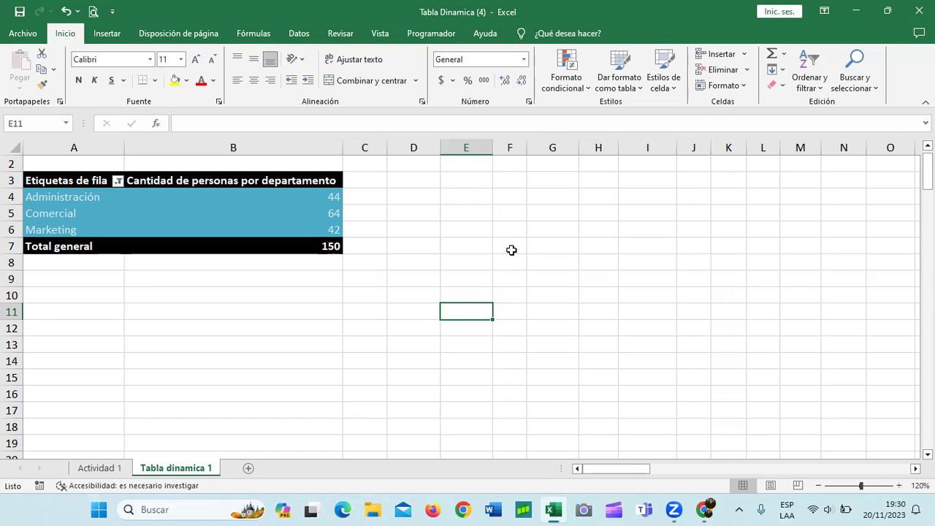
click(583, 252)
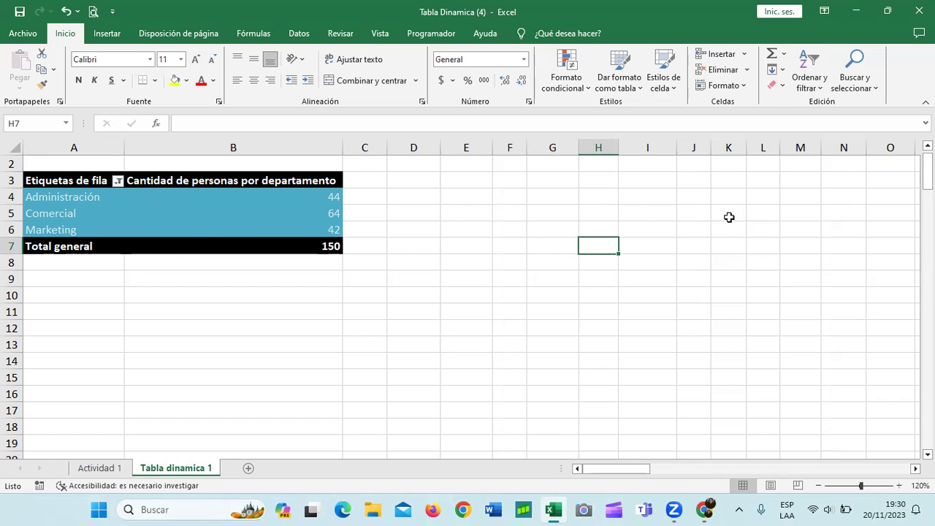
On the Actividad 1 sheet, start a pivot table from the employee data range B2:H153
click(109, 466)
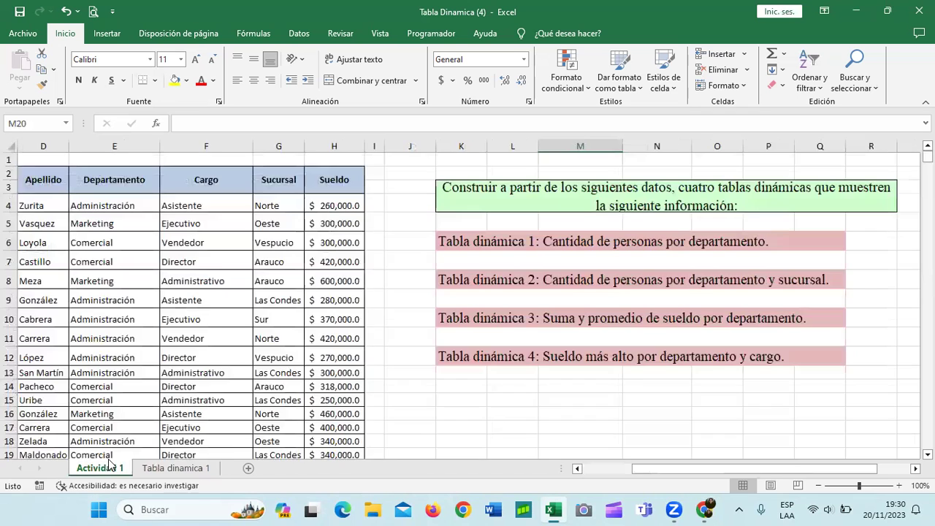
scroll(541, 417, down, 2)
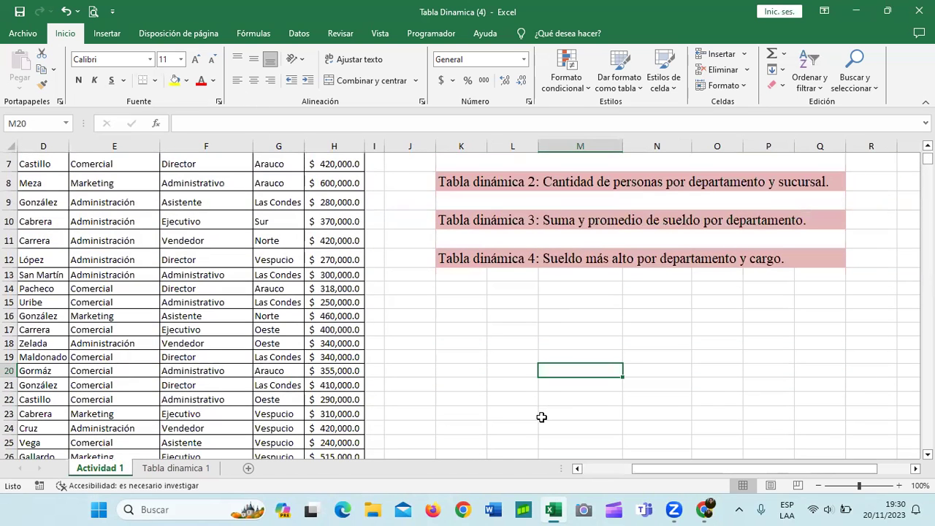
scroll(533, 415, up, 2)
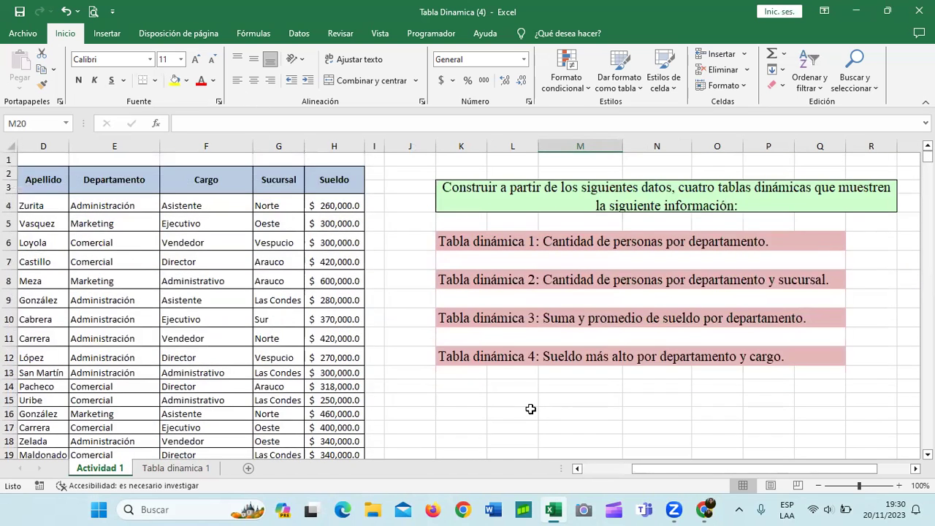
click(168, 261)
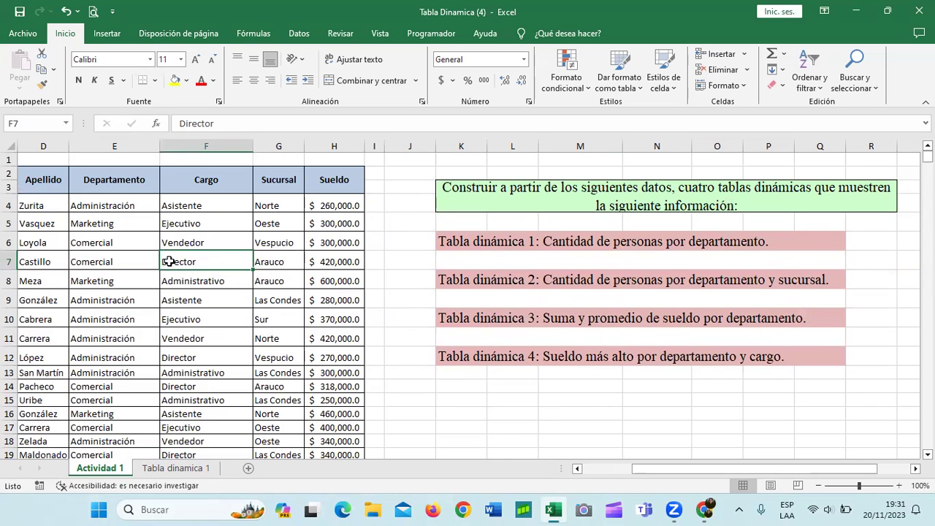
click(108, 41)
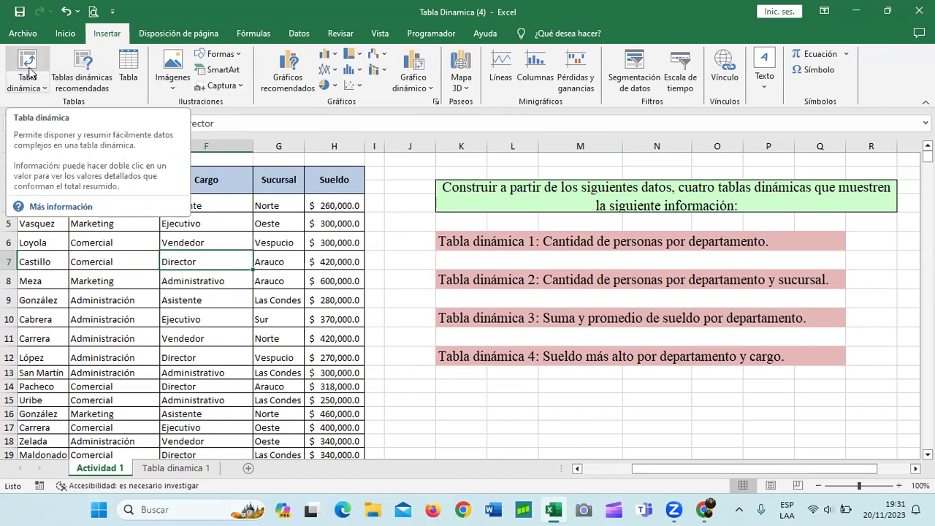
click(29, 73)
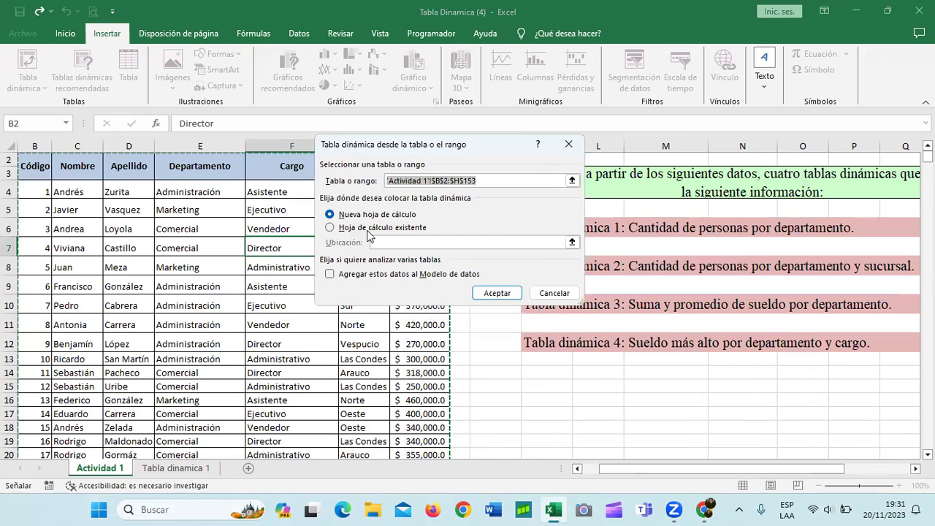
Place the pivot on the existing sheet at M25:O27 and create it
click(330, 228)
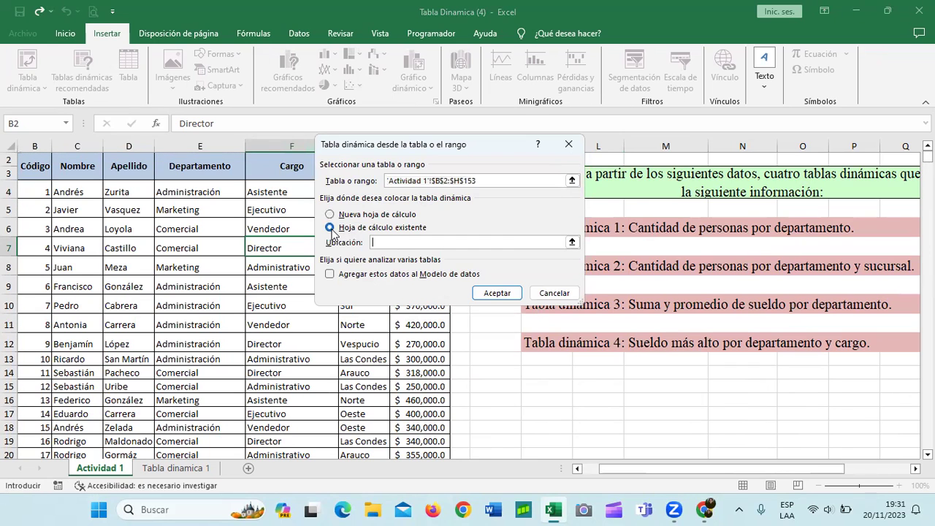
click(572, 241)
scroll(604, 347, down, 3)
scroll(658, 307, down, 2)
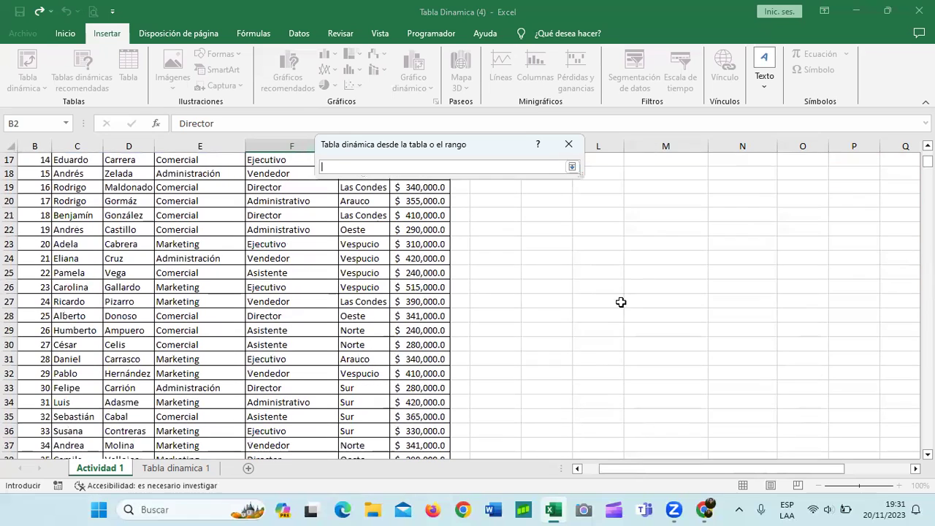
click(679, 270)
drag(679, 269, 796, 285)
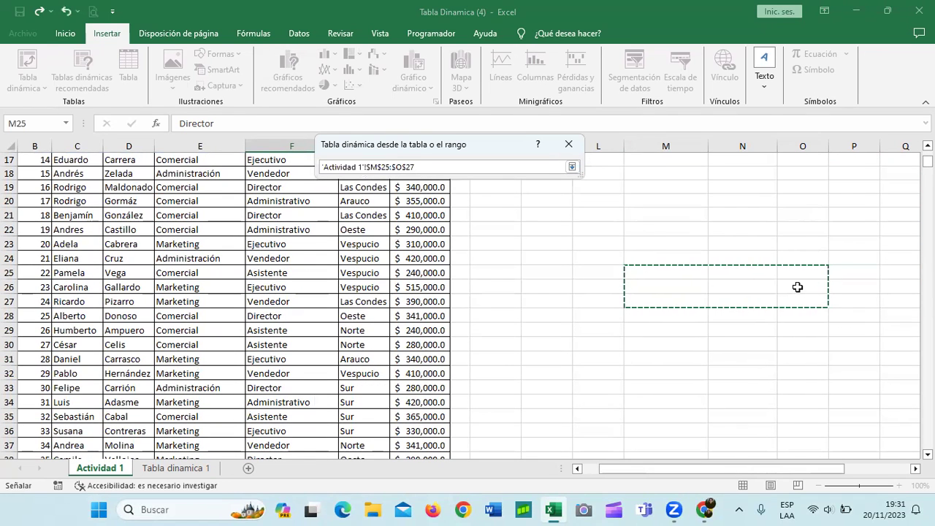
click(572, 167)
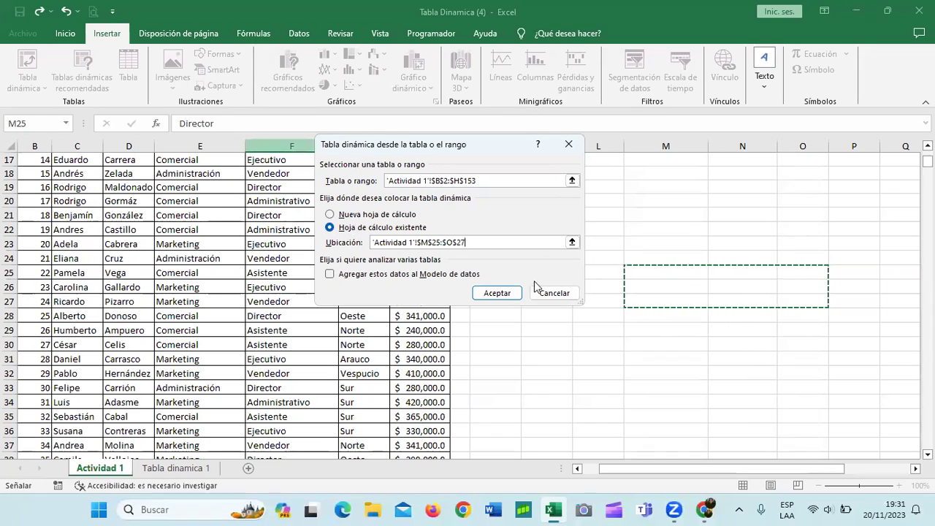
click(499, 293)
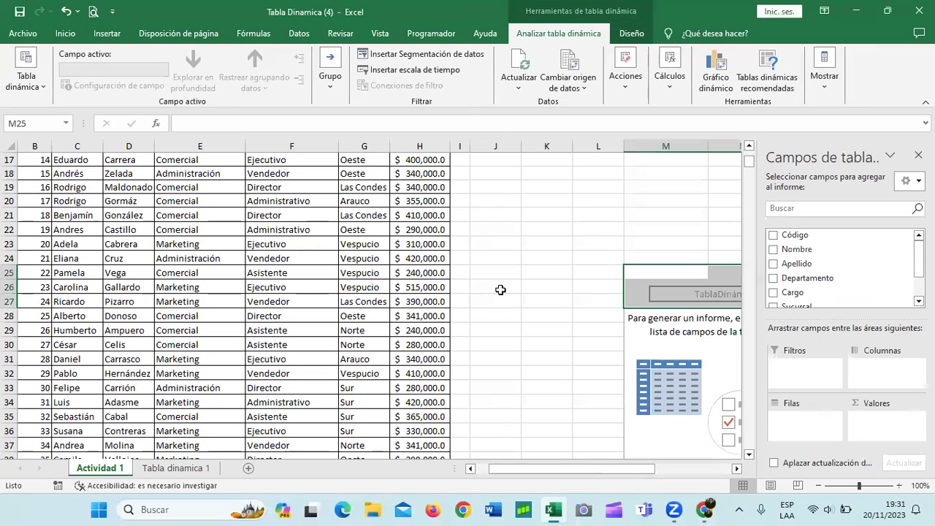
Inspect the empty TablaDinámica3 placeholder, then undo its insertion
scroll(656, 419, down, 4)
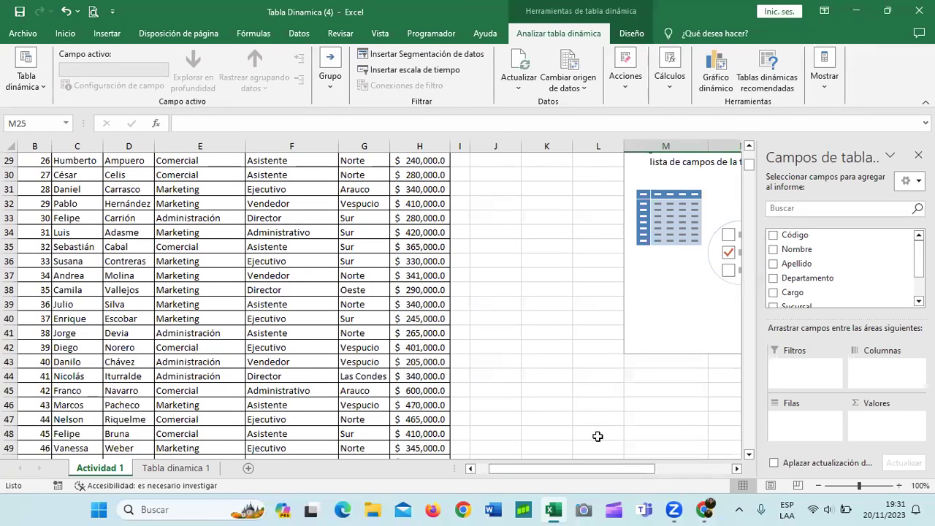
scroll(598, 436, right, 5)
click(665, 332)
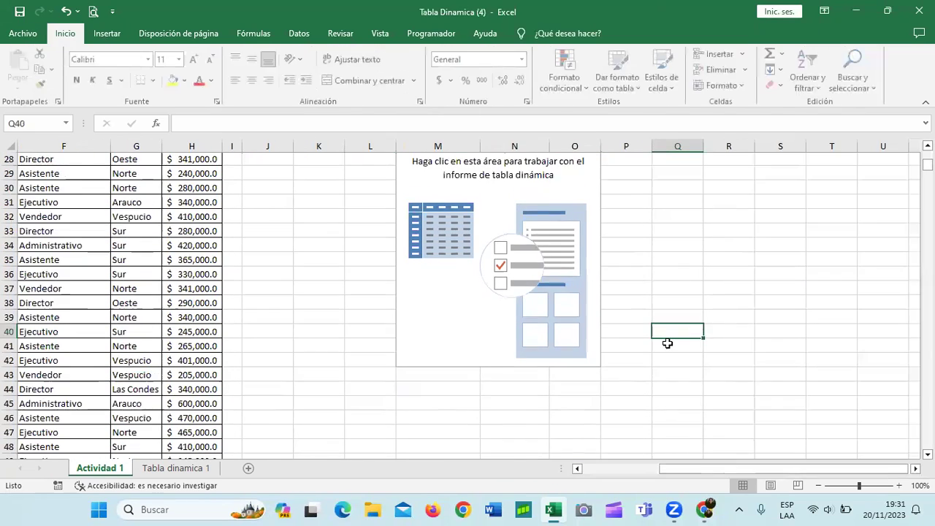
scroll(609, 244, up, 3)
click(575, 246)
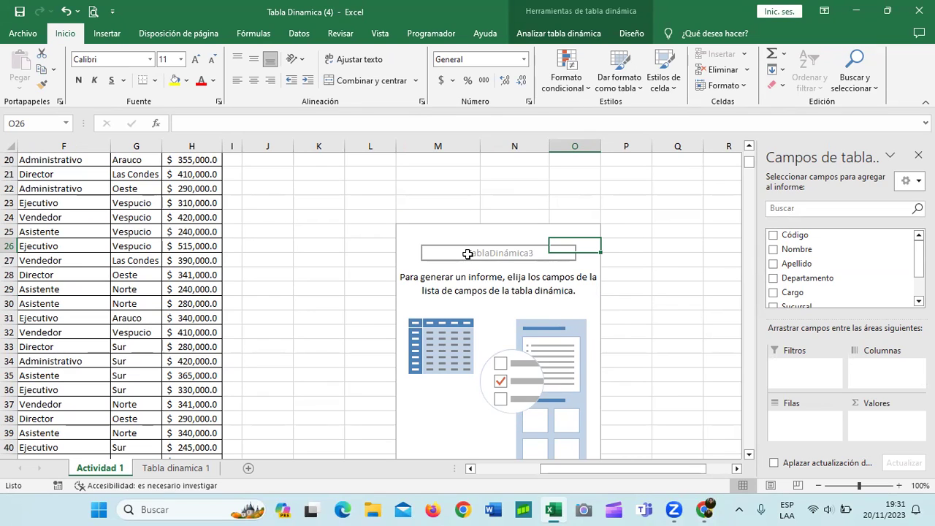
click(510, 253)
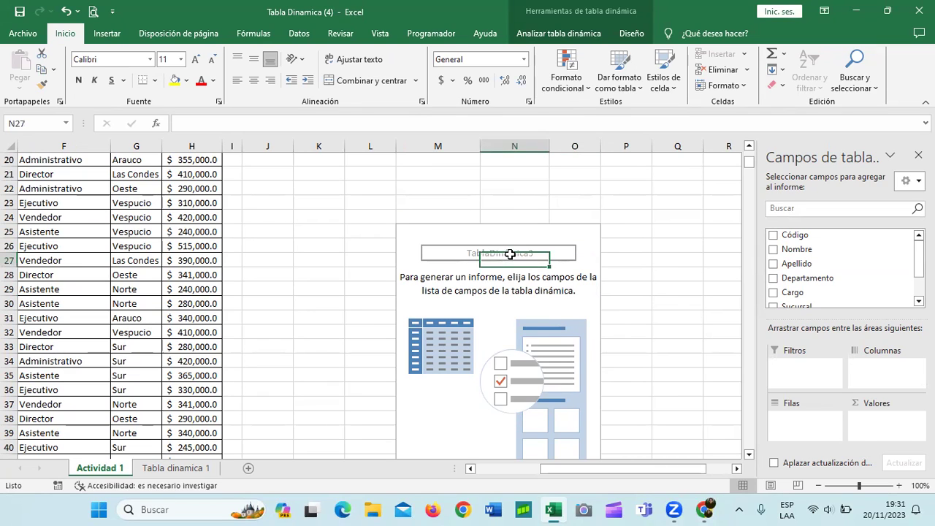
click(561, 254)
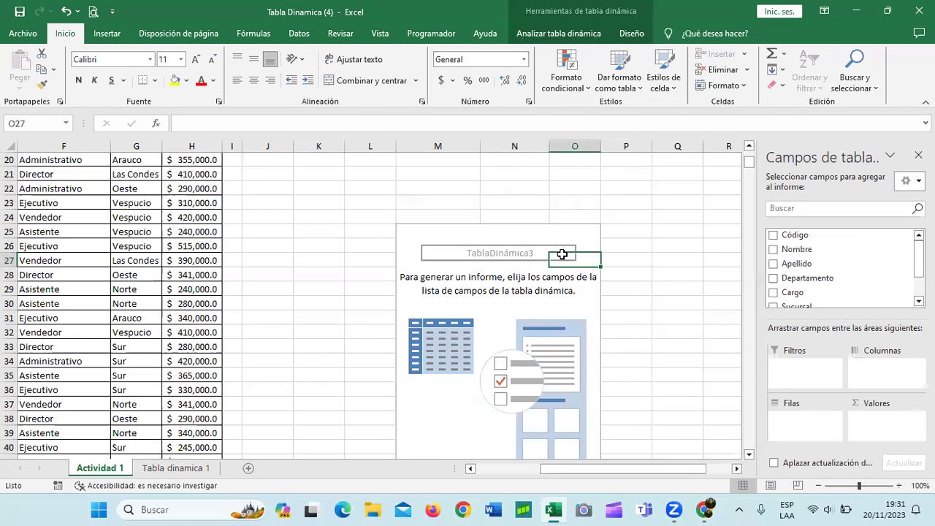
click(528, 253)
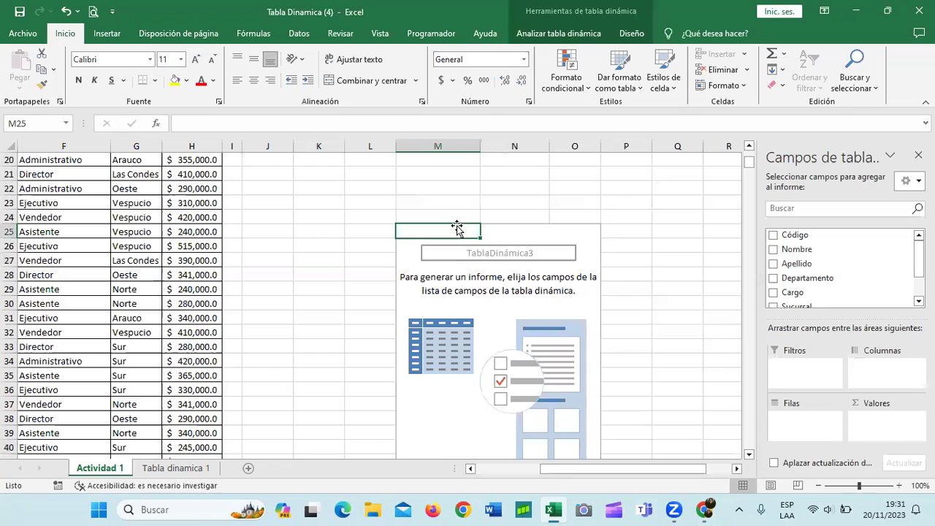
click(66, 11)
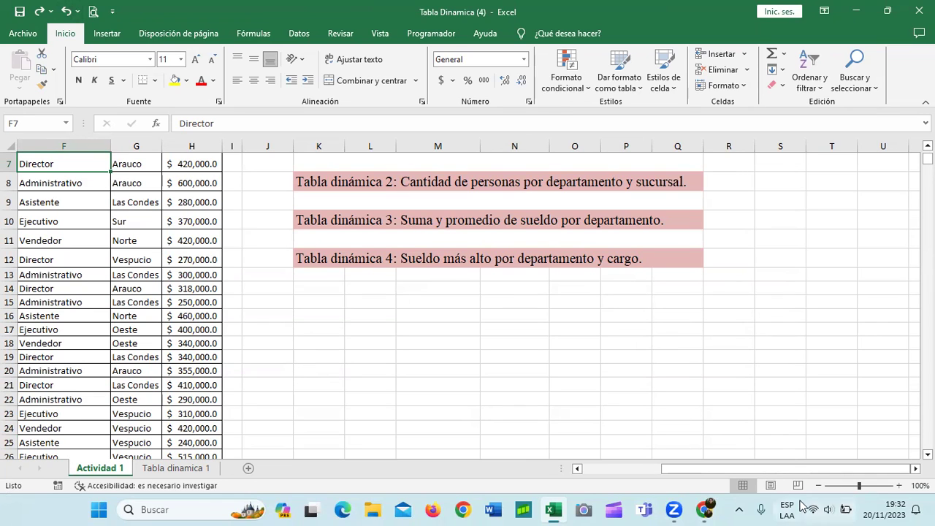
From a cell in the employee data, insert a blank recommended pivot table on new sheet Hoja2
mouse_move(845, 509)
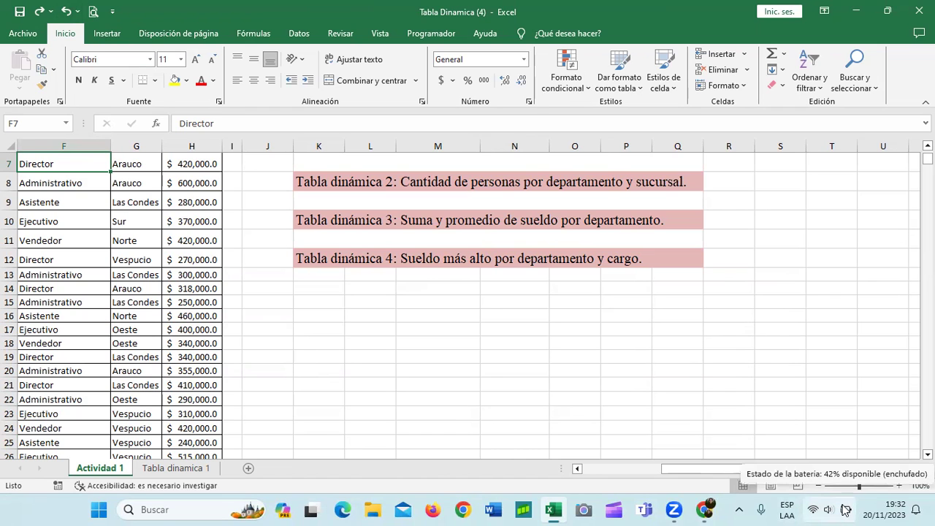
click(512, 358)
mouse_move(676, 468)
mouse_down()
mouse_move(675, 436)
mouse_move(598, 438)
mouse_up()
scroll(223, 291, up, 2)
click(210, 258)
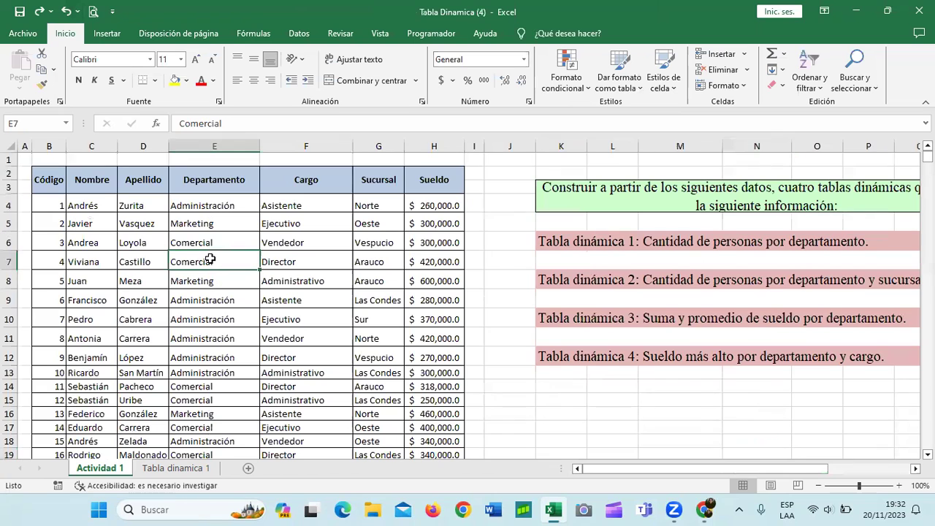
click(106, 35)
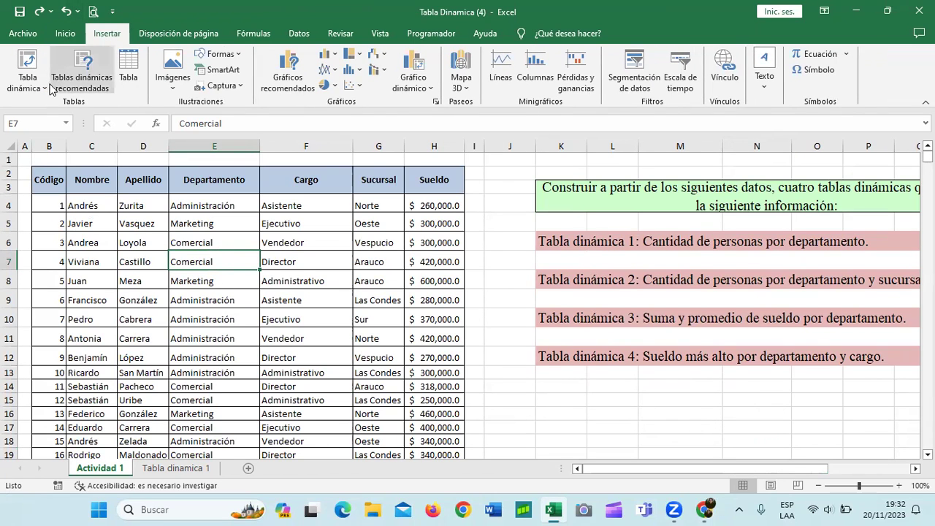
click(86, 73)
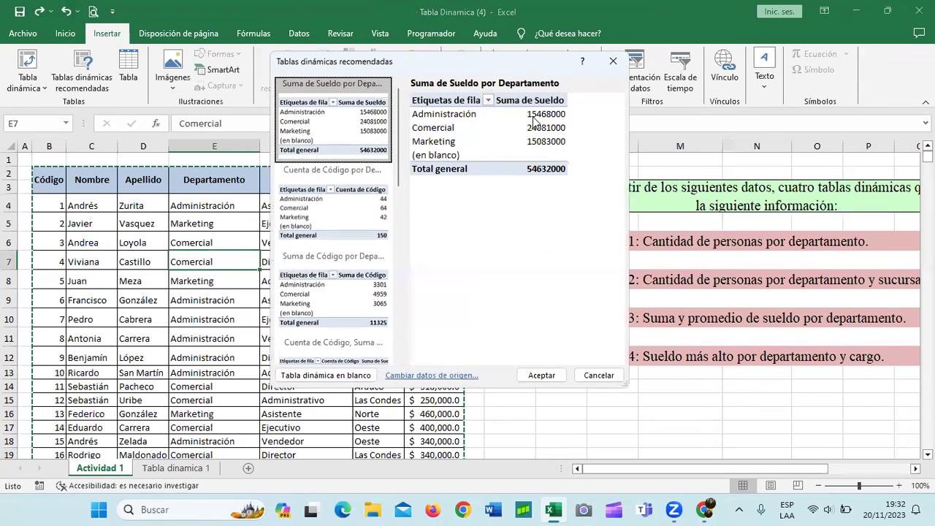
click(349, 375)
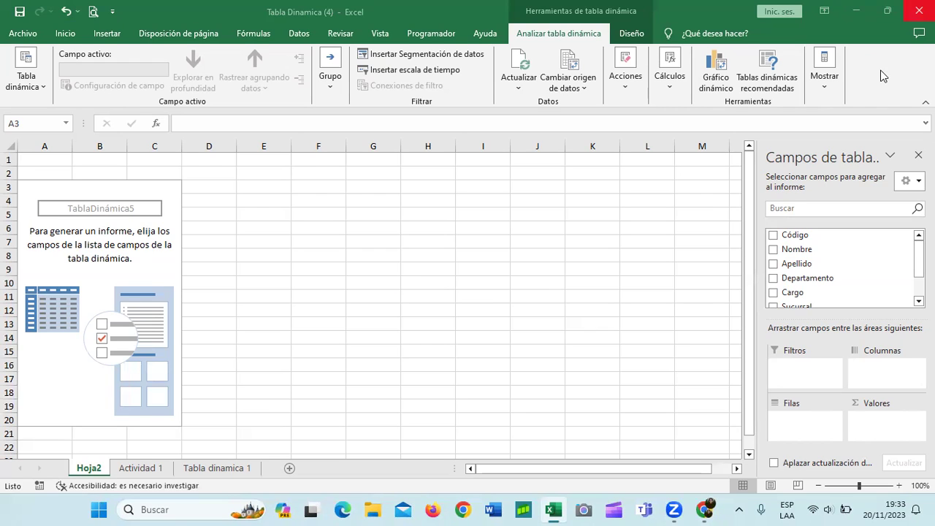
Add Departamento and then Sucursal as row fields of the Hoja2 pivot
click(173, 191)
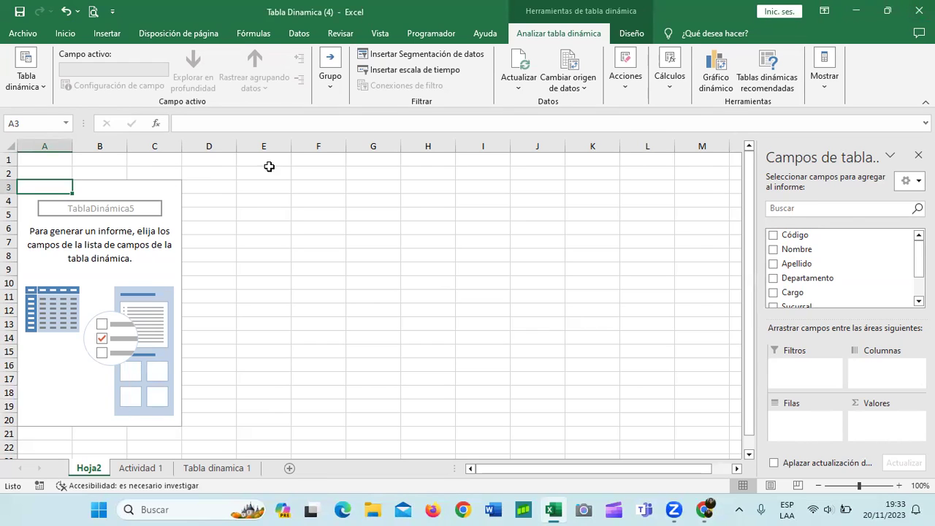
drag(918, 252, 918, 267)
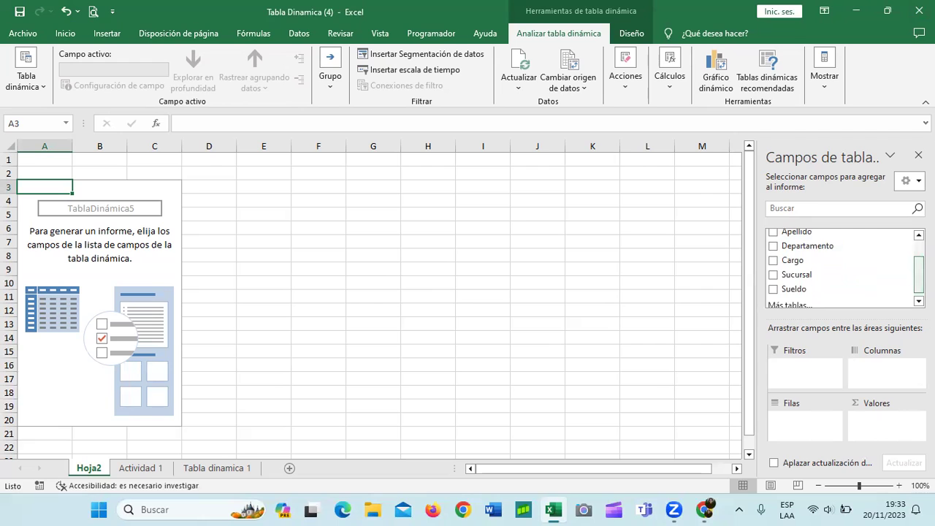
click(773, 253)
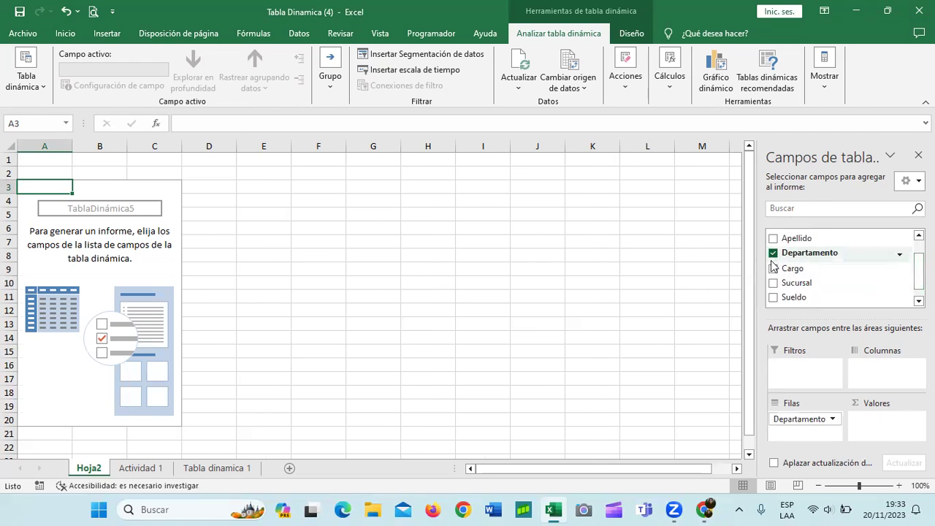
click(772, 282)
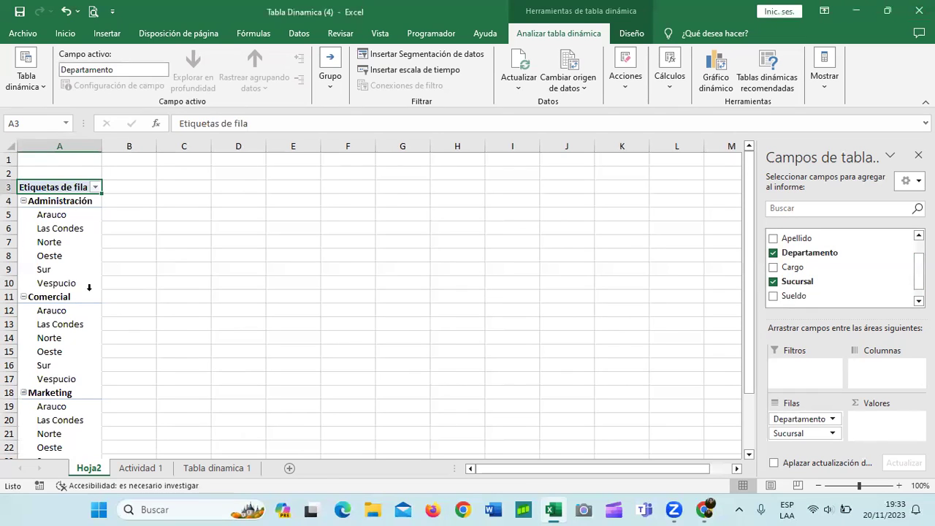
click(445, 436)
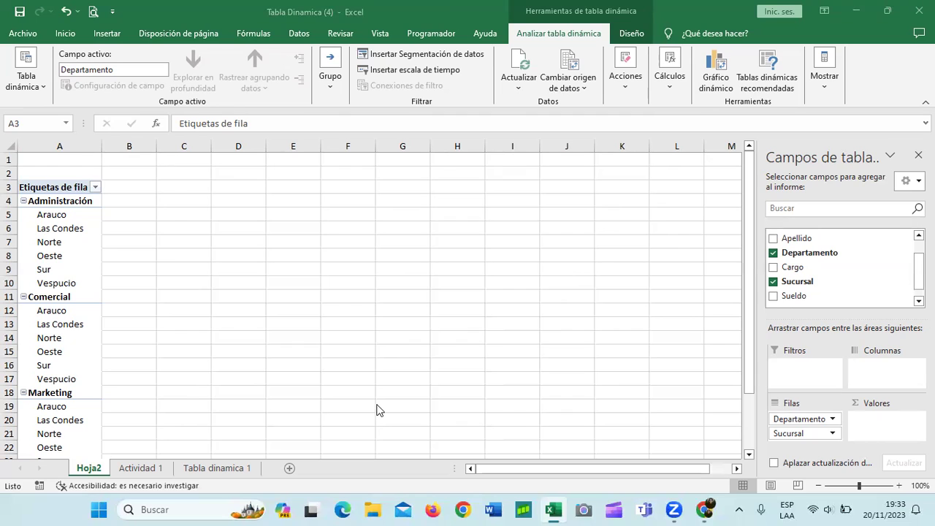
click(792, 442)
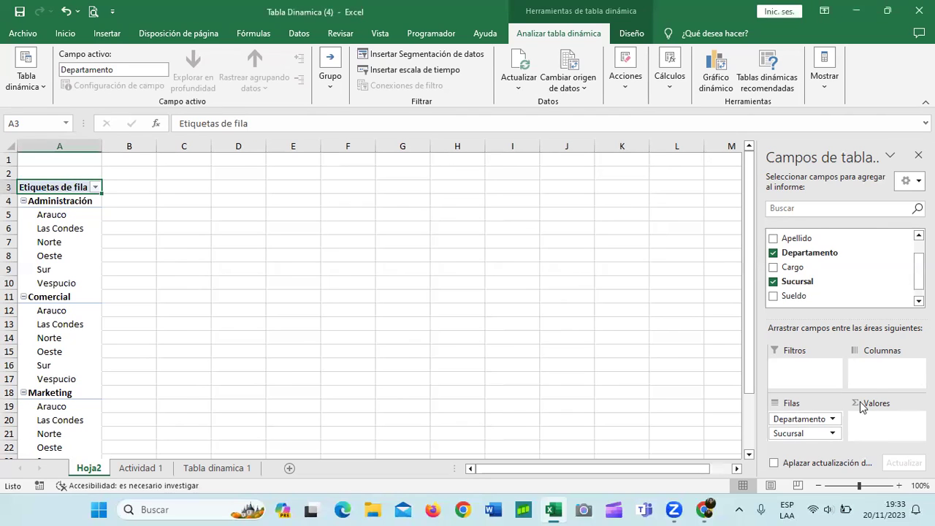
Move Sucursal to Columnas and try deleting the (en blanco) label in A8, dismissing the errors
drag(797, 434, 871, 377)
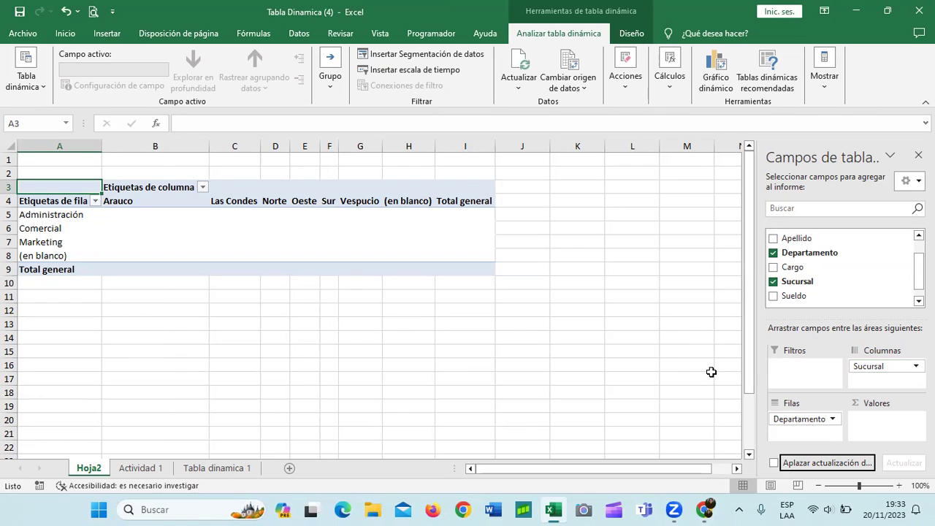
drag(63, 244, 56, 260)
click(55, 258)
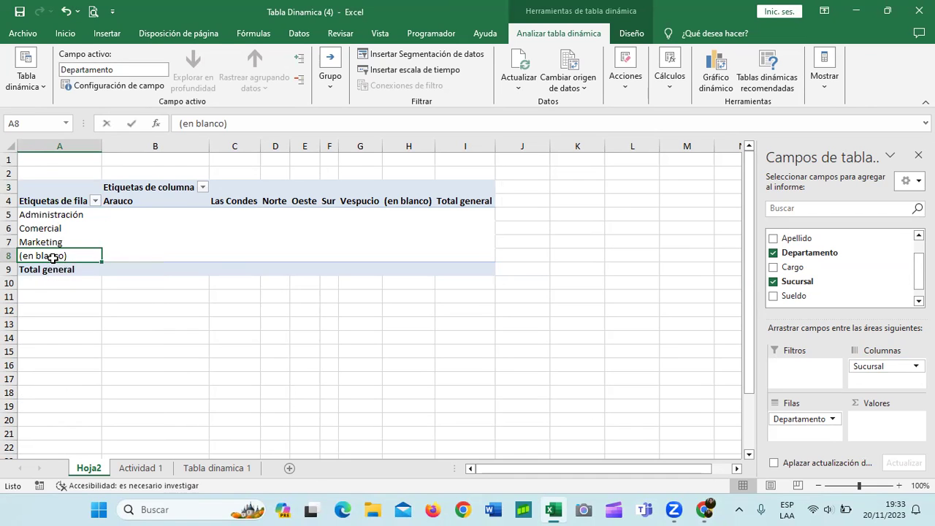
key(Delete)
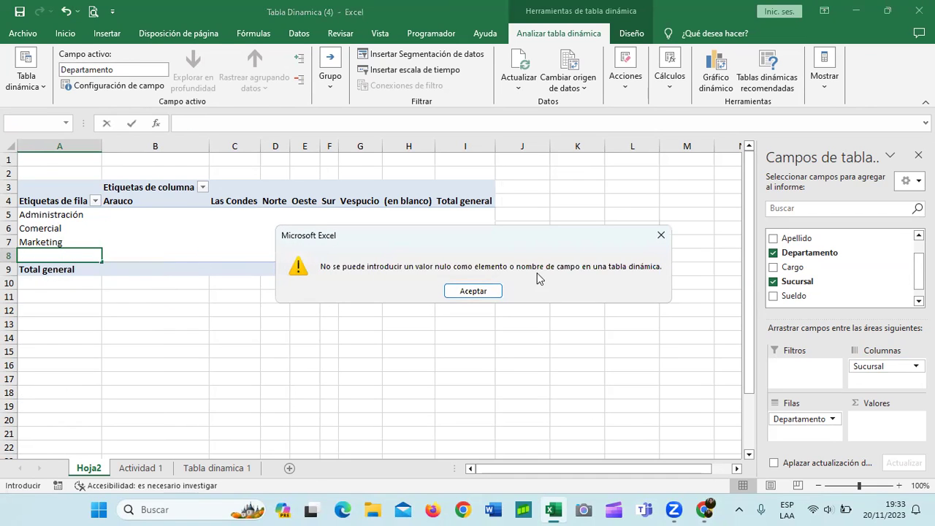
click(474, 292)
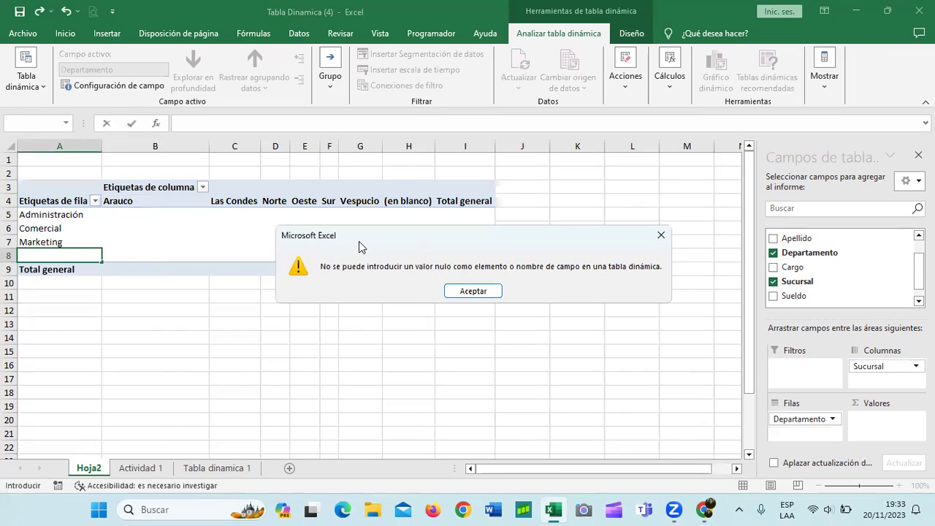
click(474, 291)
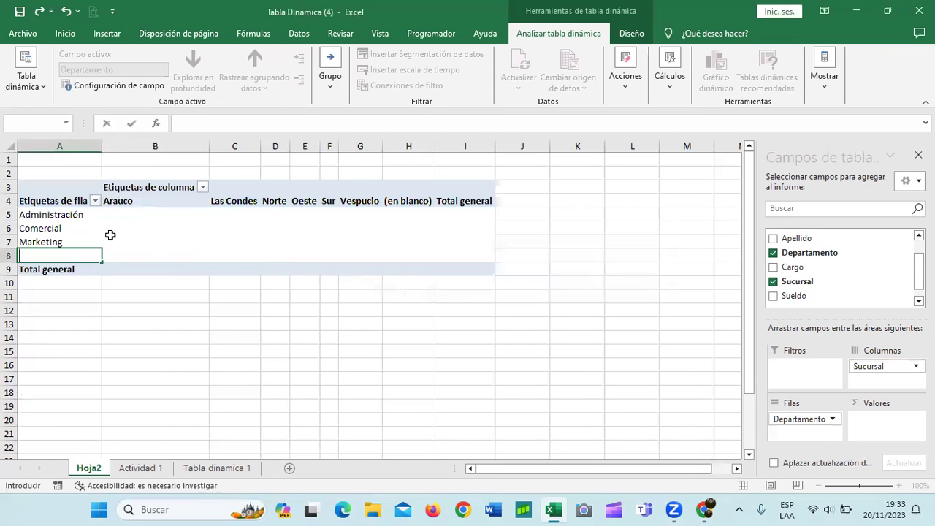
click(192, 229)
Rename the blank department row label to 'En Blanco'
key(Return)
text(EN)
key(BackSpace)
key(Caps_Lock)
text(N)
key(BackSpace)
key(Caps_Lock)
text(n )
text(Blanco)
key(Return)
Add Nombre to the pivot rows beneath Departamento
click(232, 282)
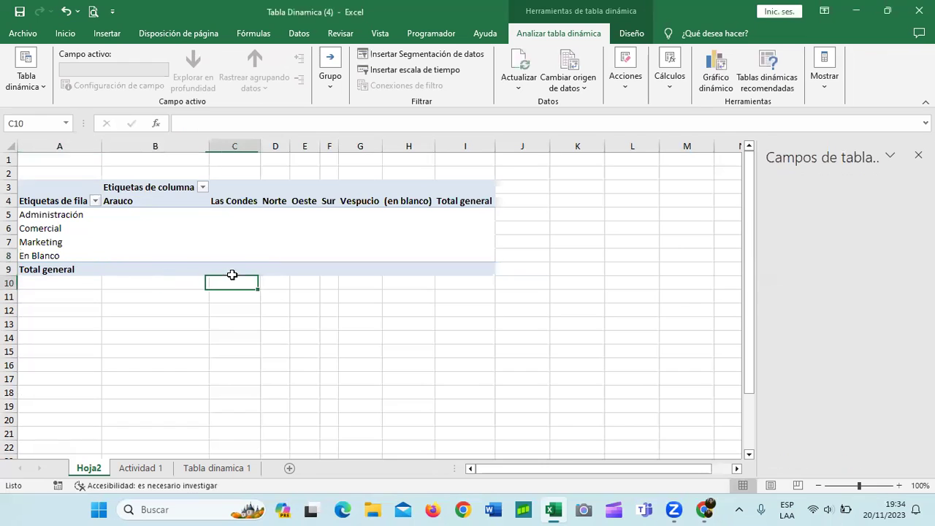
click(83, 249)
click(201, 240)
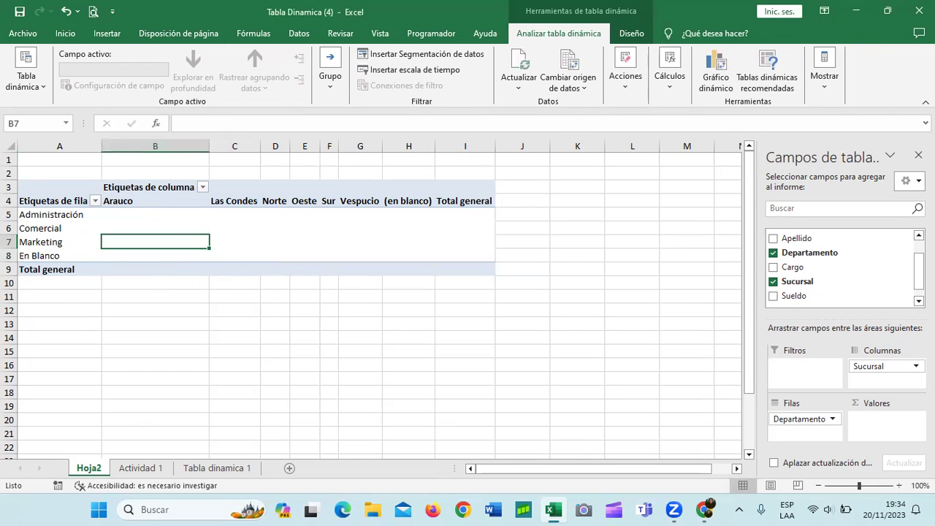
scroll(831, 255, up, 2)
click(773, 249)
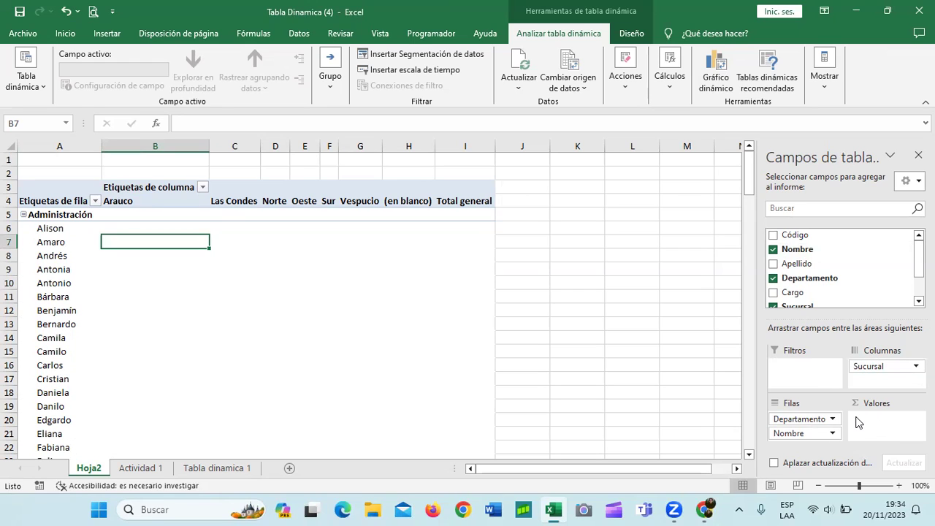
Move Nombre into Valores as Cuenta de Nombre and inspect the department counts, e.g. Administración 44
drag(793, 433, 874, 427)
click(478, 376)
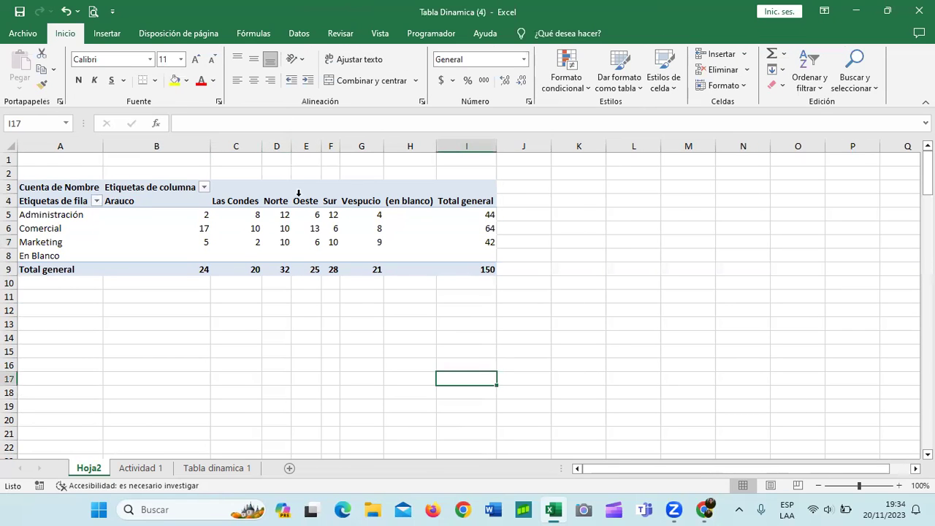
click(308, 229)
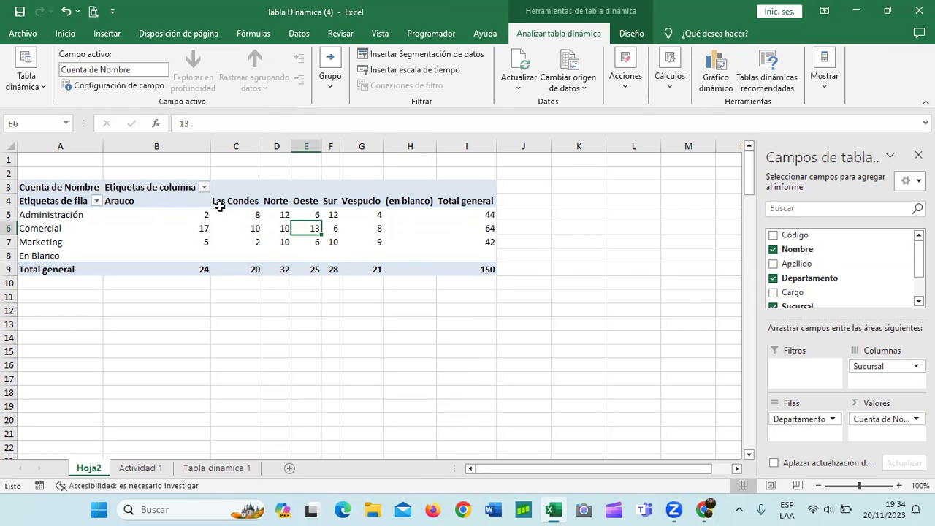
mouse_move(206, 262)
mouse_move(374, 211)
click(77, 214)
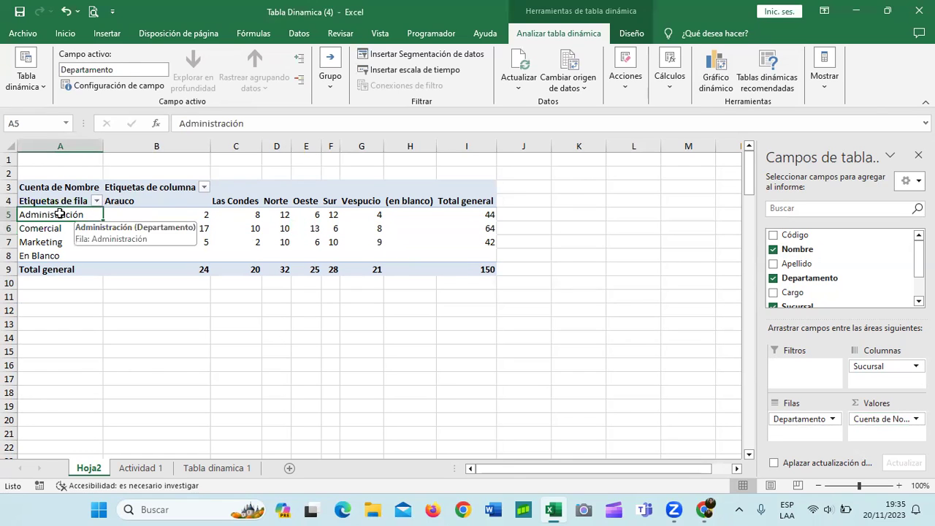
Select the Administración row, then the Marketing row totalling 42
click(10, 214)
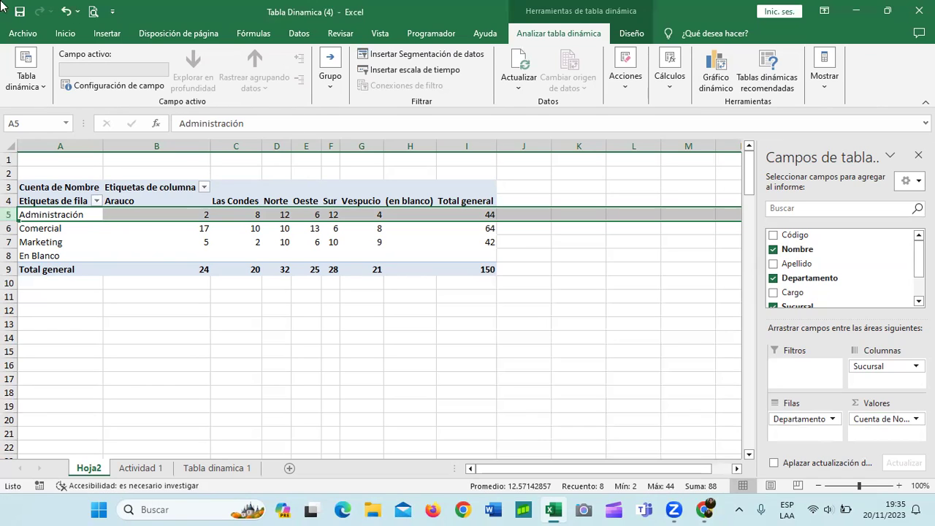
click(10, 241)
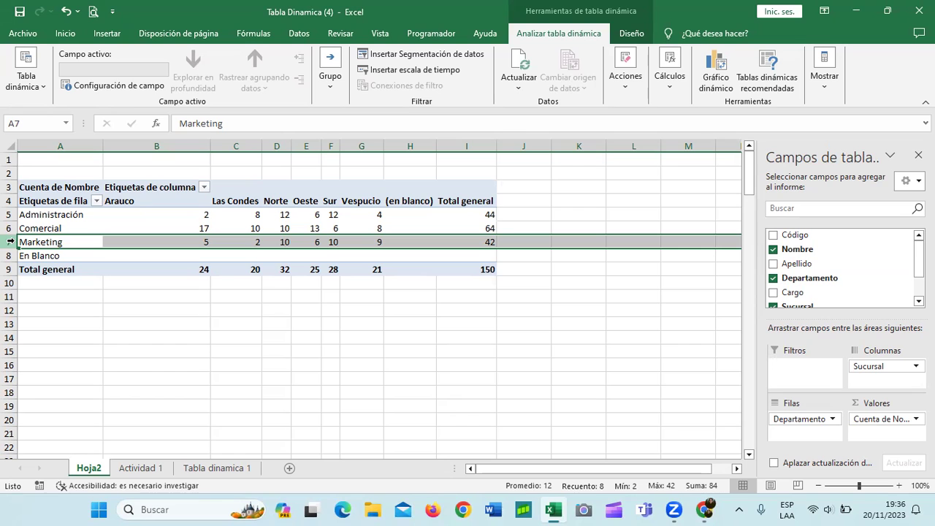
click(152, 203)
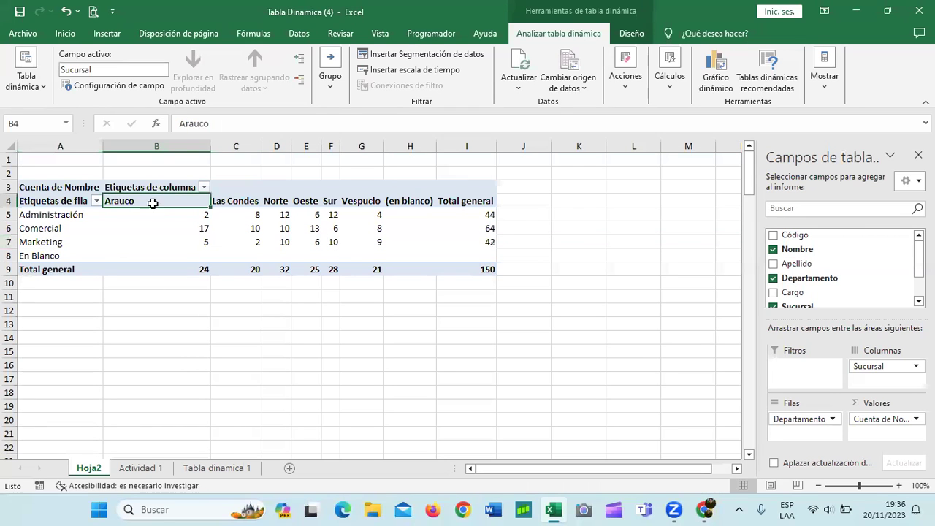
click(200, 243)
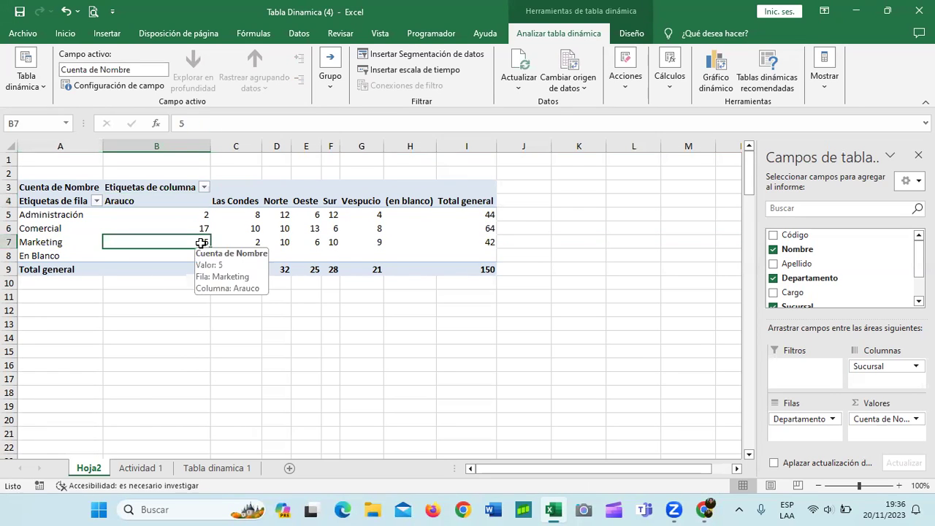
click(241, 204)
click(255, 243)
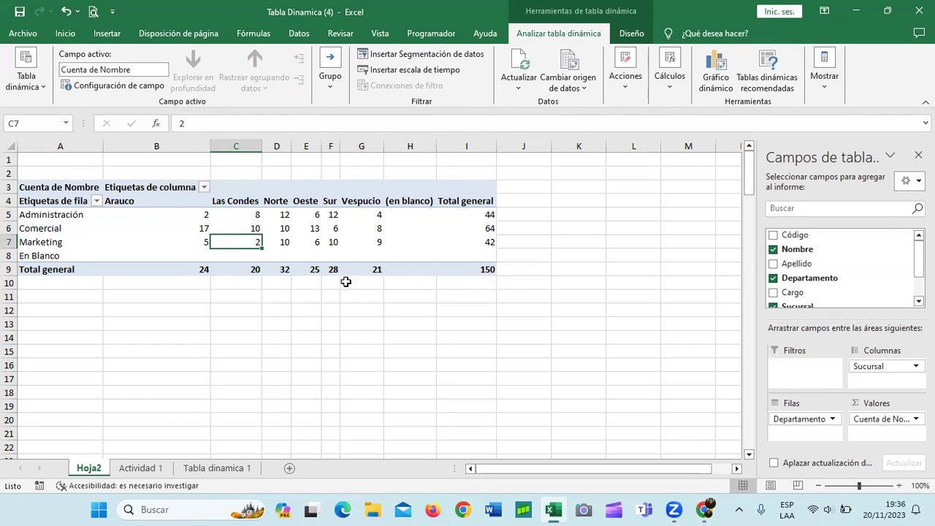
click(281, 202)
click(281, 242)
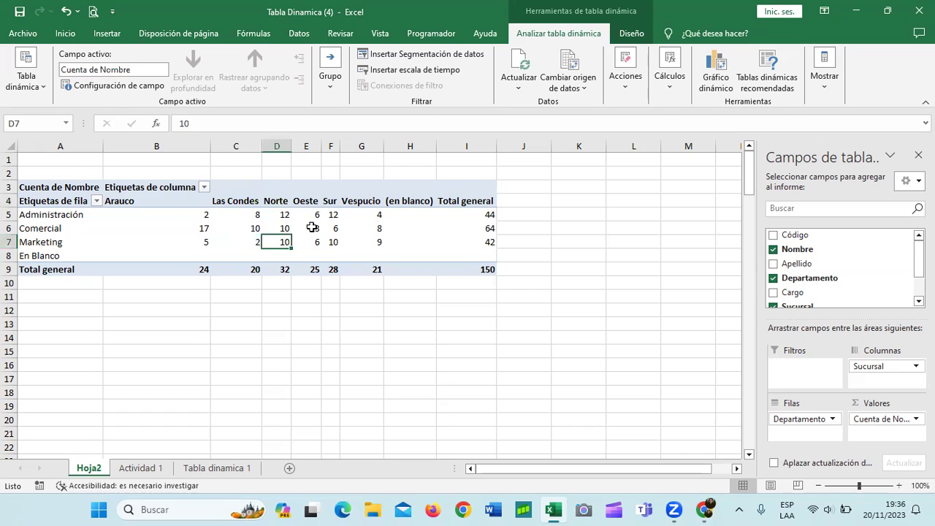
click(311, 203)
click(314, 242)
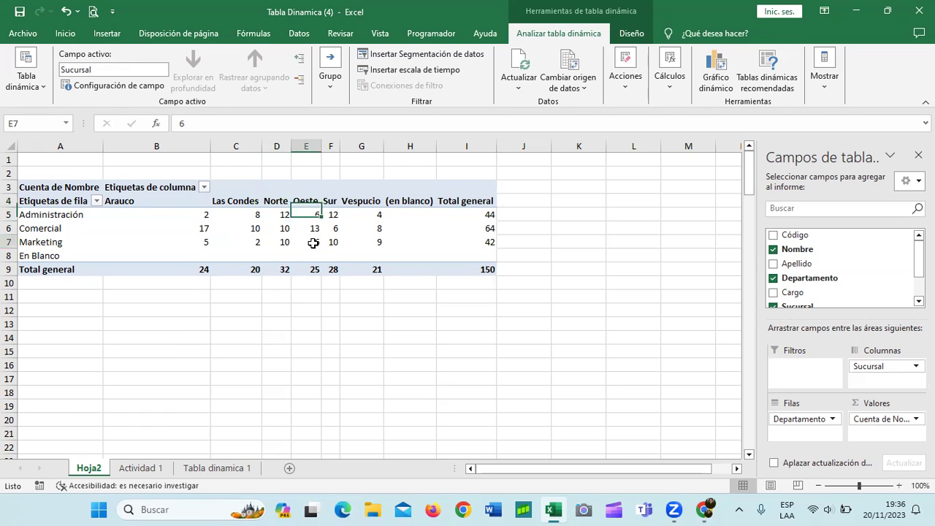
click(336, 204)
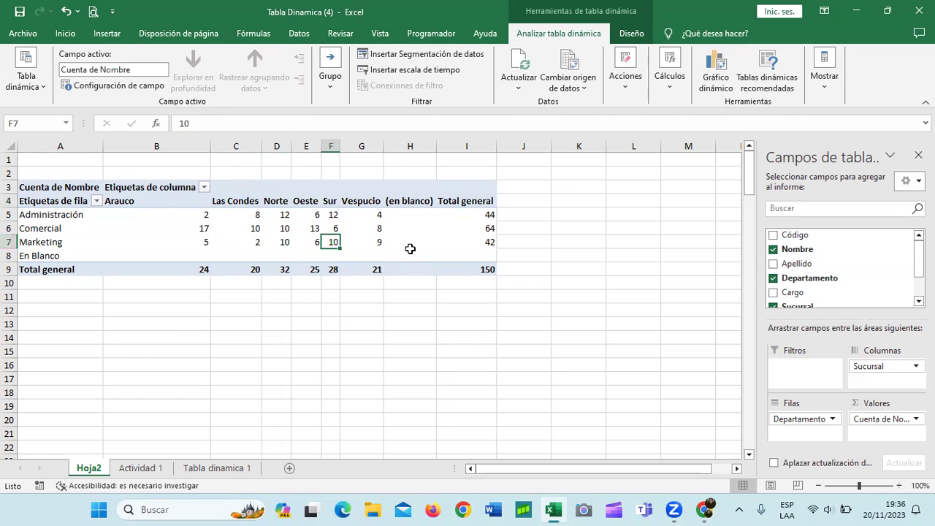
click(372, 205)
click(375, 241)
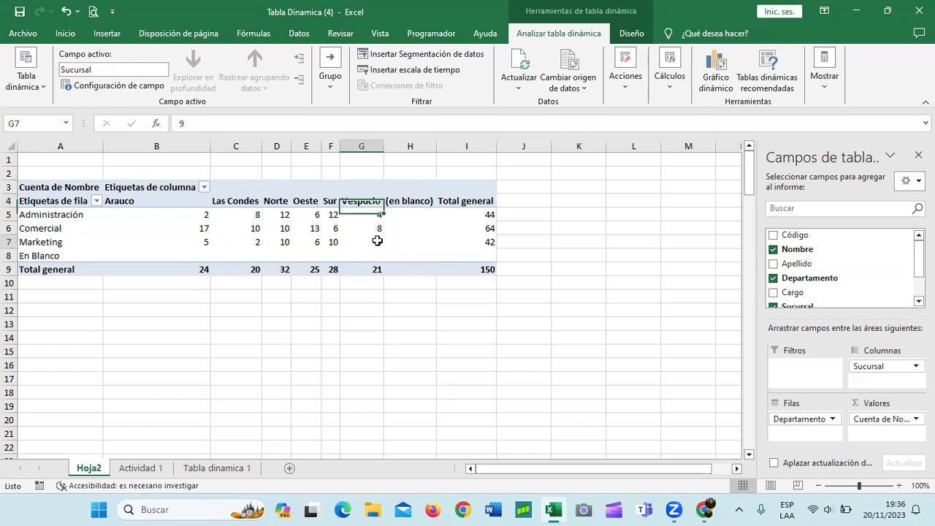
click(487, 242)
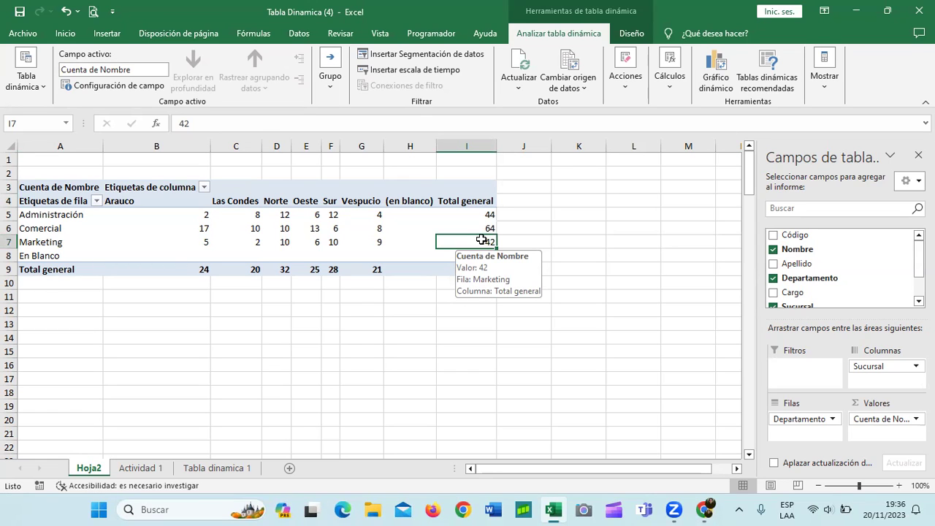
click(602, 252)
click(467, 200)
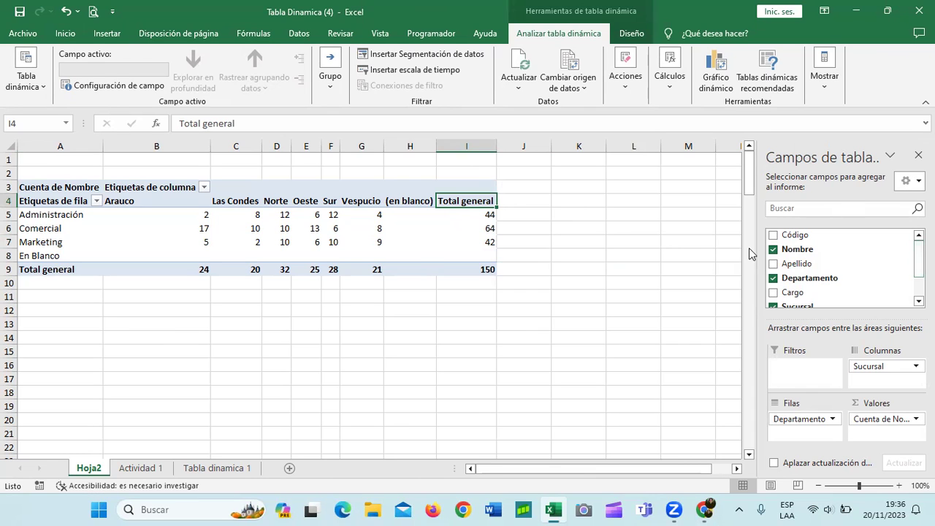
Add Apellido and Cargo as pivot rows and Sueldo as salary sums
click(773, 264)
click(772, 293)
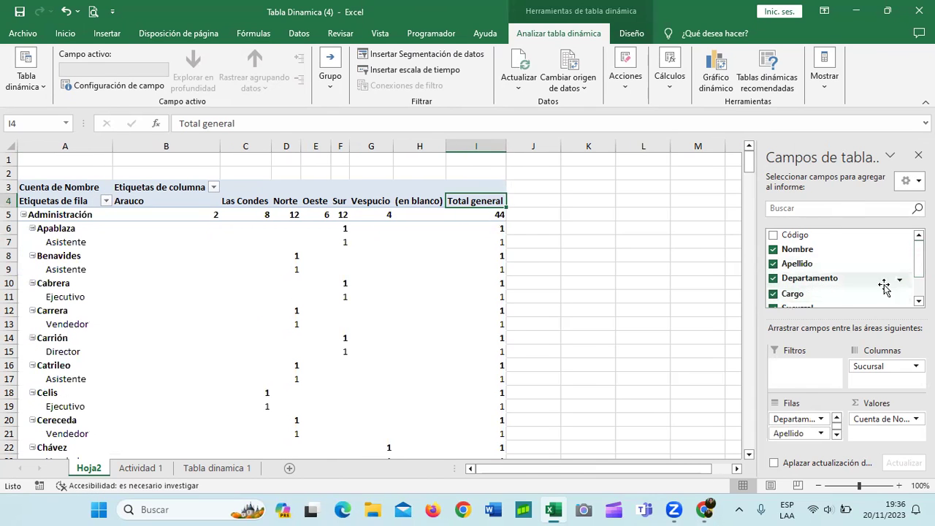
scroll(900, 270, down, 1)
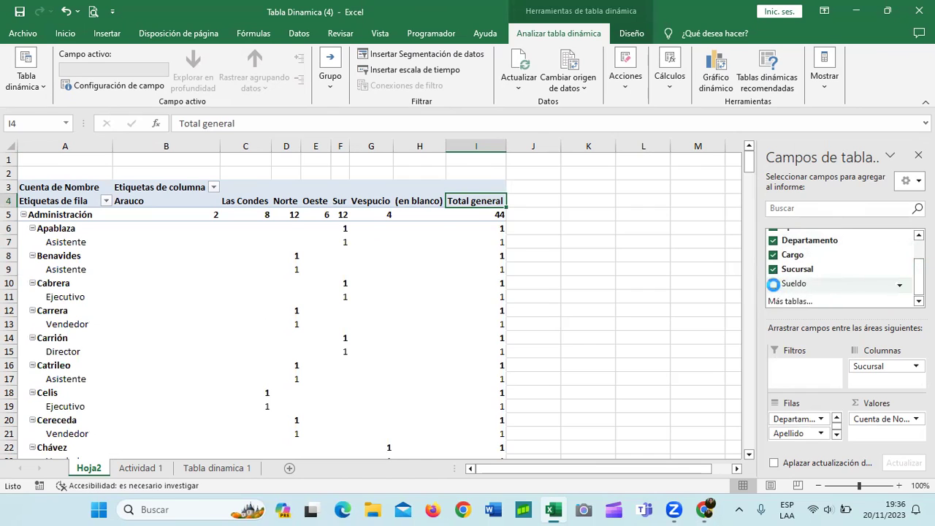
click(773, 283)
mouse_move(437, 321)
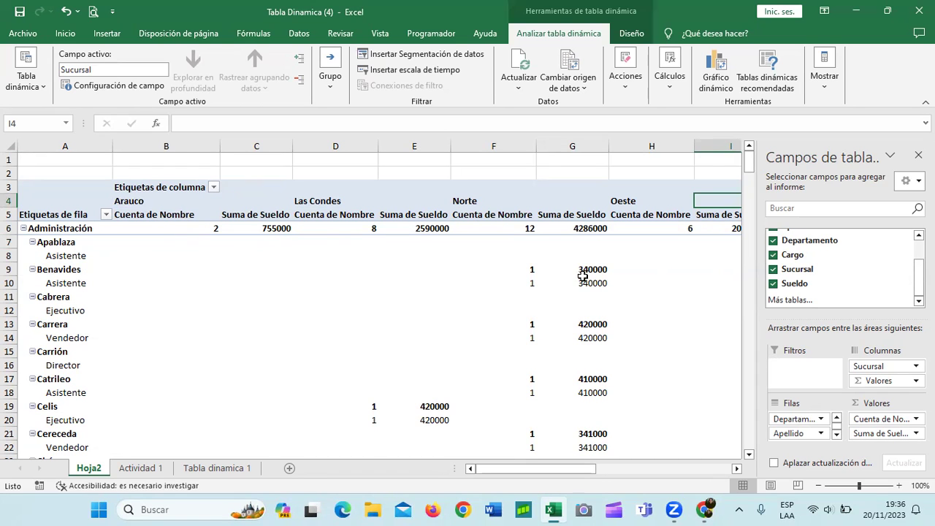
Scroll down through the expanded pivot to review surnames, positions and salary sums per branch
scroll(580, 338, down, 3)
scroll(565, 348, down, 3)
scroll(559, 354, down, 7)
scroll(559, 354, down, 5)
scroll(555, 351, down, 4)
scroll(555, 350, down, 3)
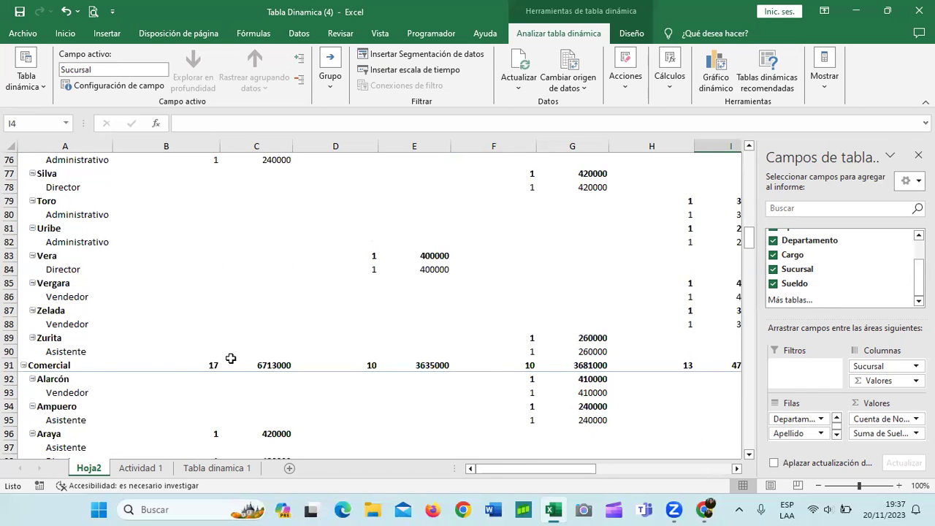
scroll(230, 364, down, 10)
scroll(230, 364, down, 5)
scroll(230, 364, down, 2)
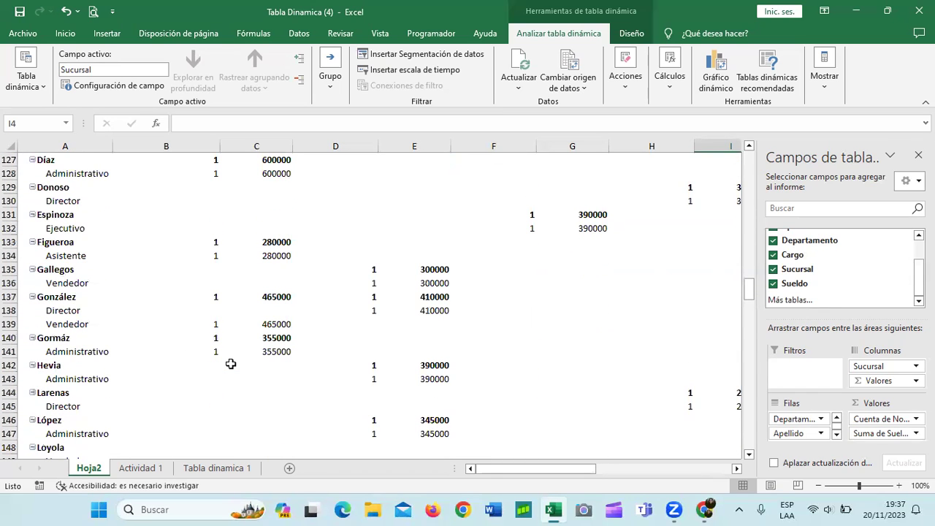
Review the Actividad 1 sheet, then move the Hoja2 tab after Tabla dinamica 1
click(153, 468)
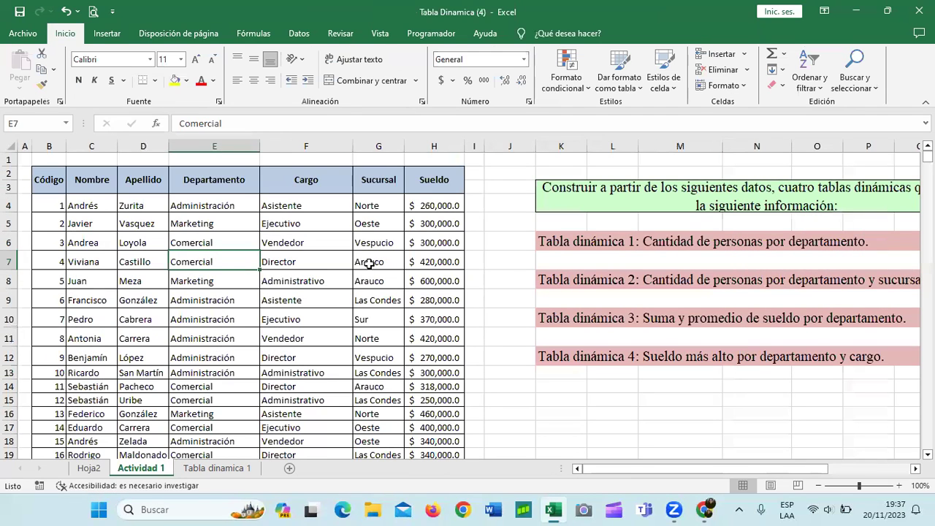
scroll(362, 270, down, 3)
scroll(379, 327, up, 3)
scroll(378, 326, down, 2)
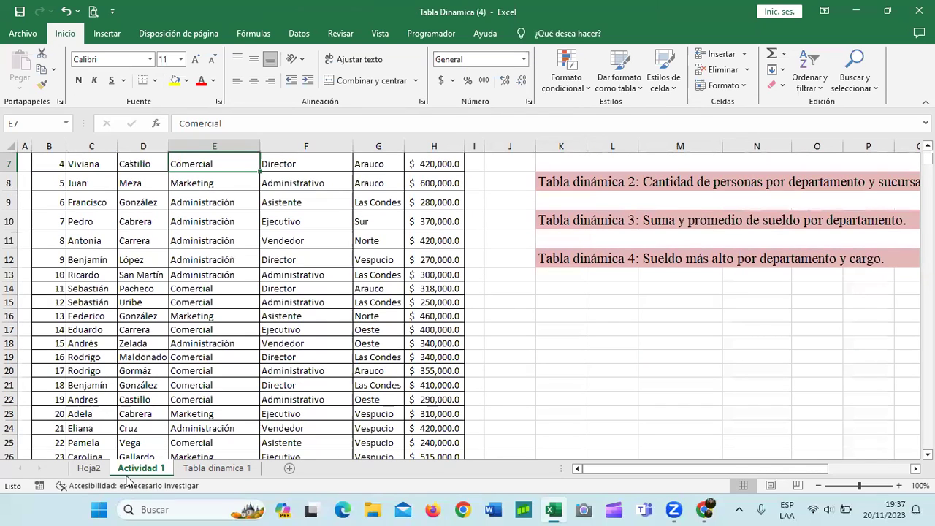
click(91, 470)
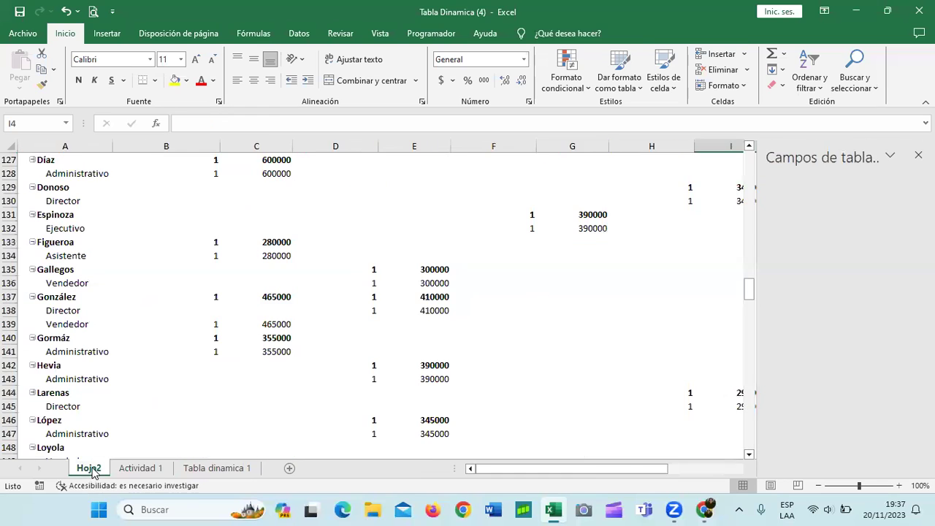
drag(93, 473, 144, 472)
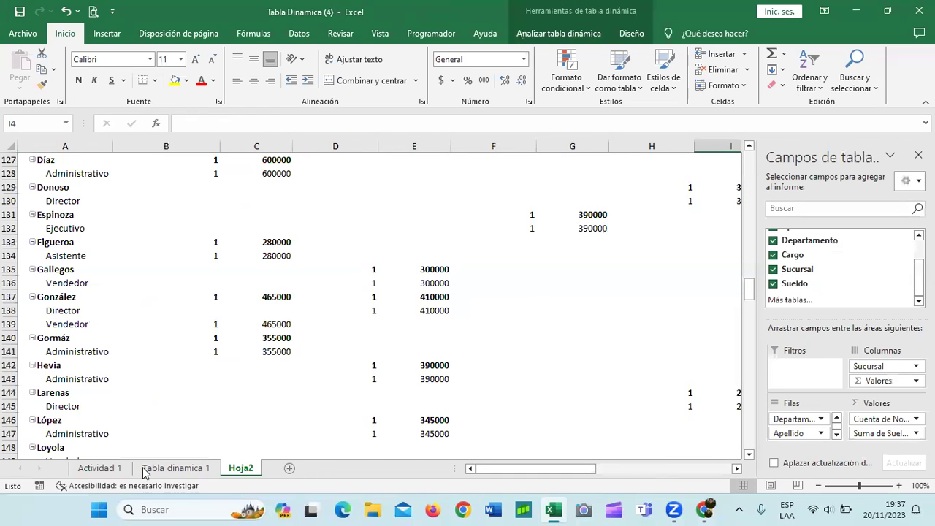
Rename the Hoja2 sheet to 'Tabla dinamica 2'
right_click(247, 468)
click(283, 341)
text(Tabla dinamica 2)
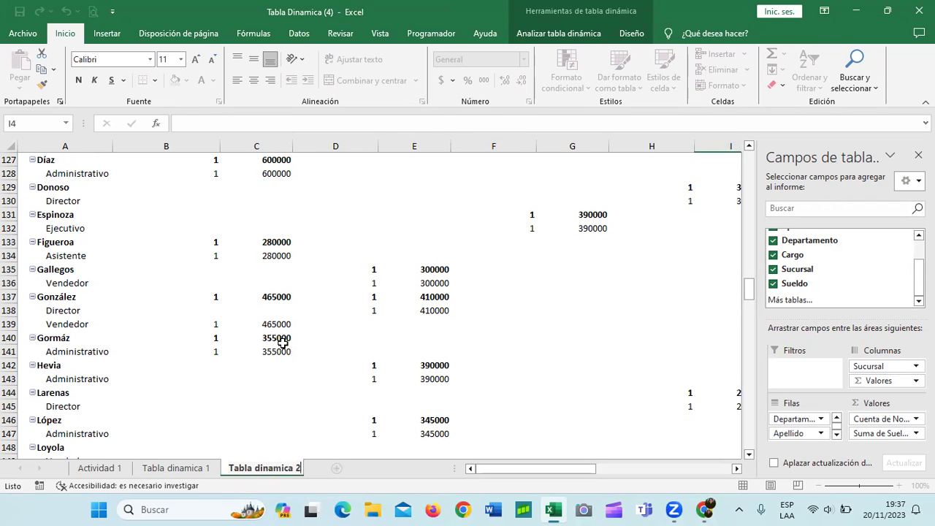
key(Return)
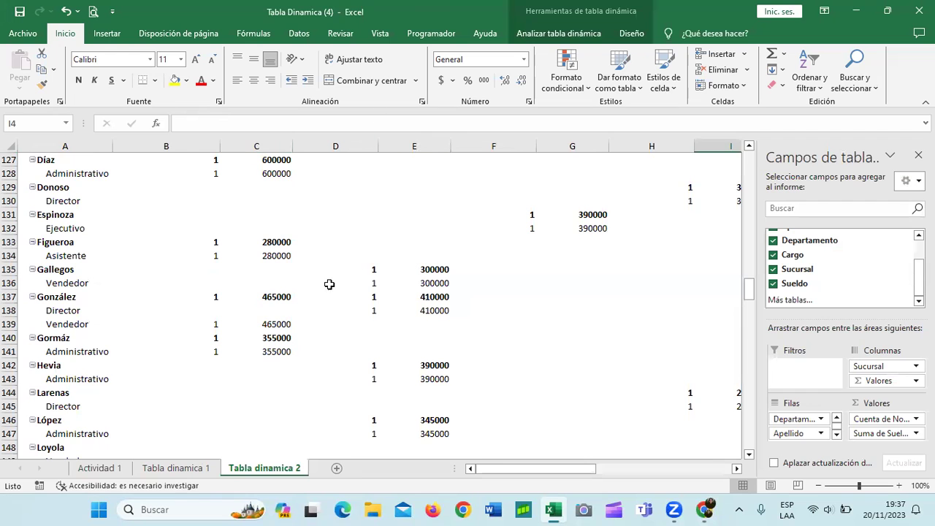
Scroll back to the top of the pivot and return to the Actividad 1 data sheet
scroll(494, 362, up, 2)
scroll(496, 358, up, 12)
scroll(496, 358, up, 6)
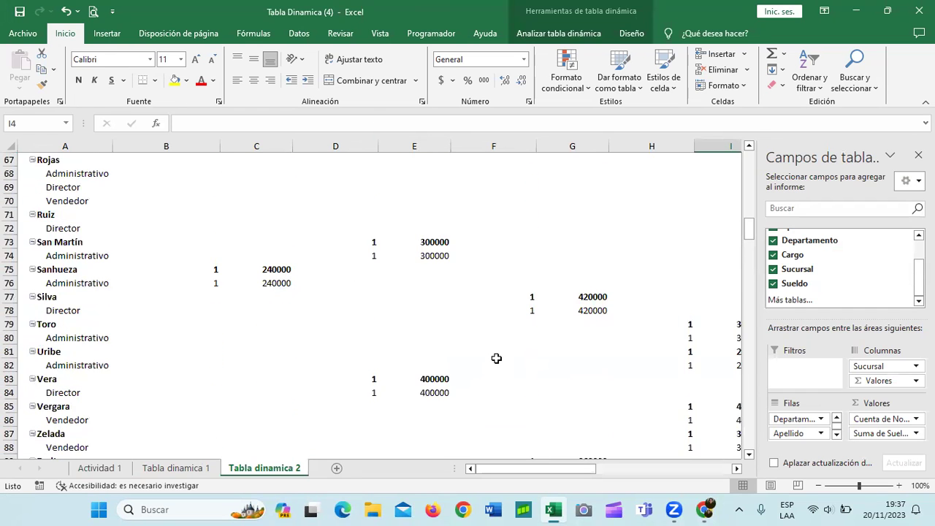
scroll(496, 358, up, 10)
scroll(496, 358, up, 5)
scroll(495, 358, up, 5)
scroll(495, 357, up, 2)
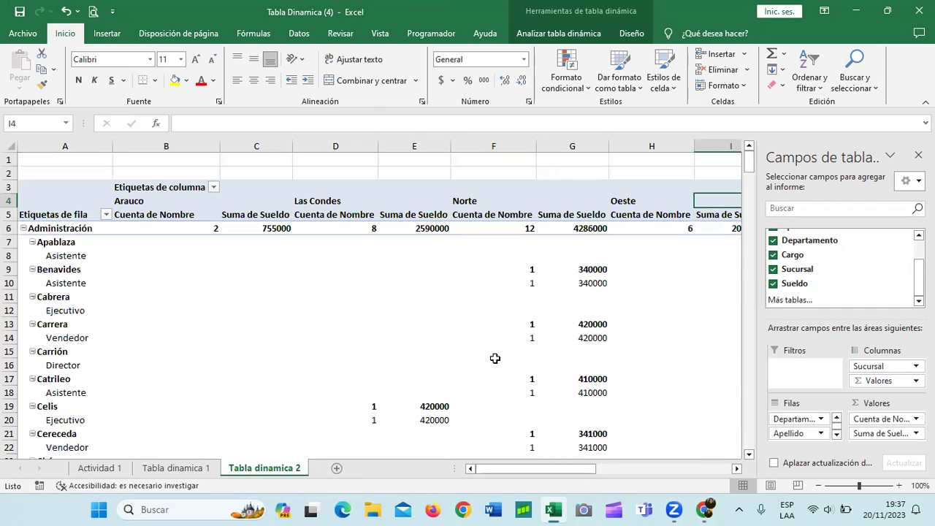
click(122, 469)
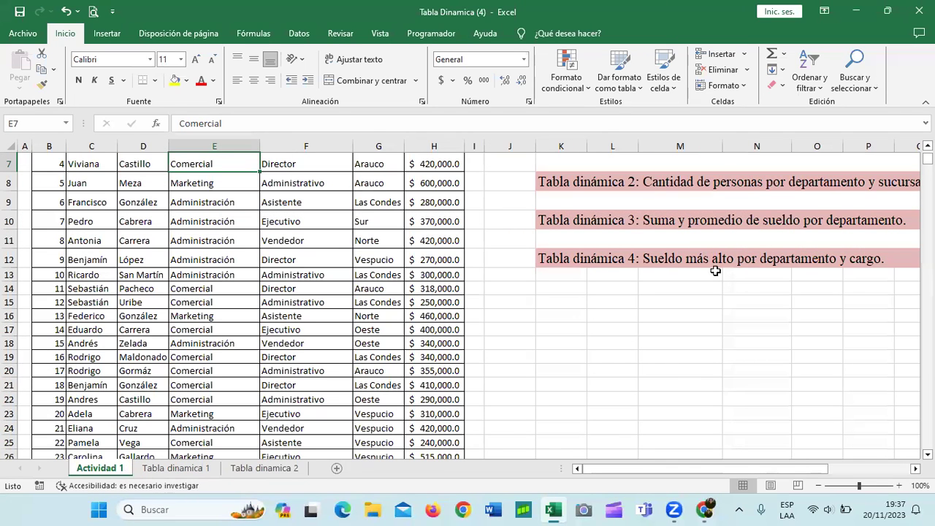
Scroll through the Actividad 1 task list to review the pivot instructions
scroll(379, 315, down, 4)
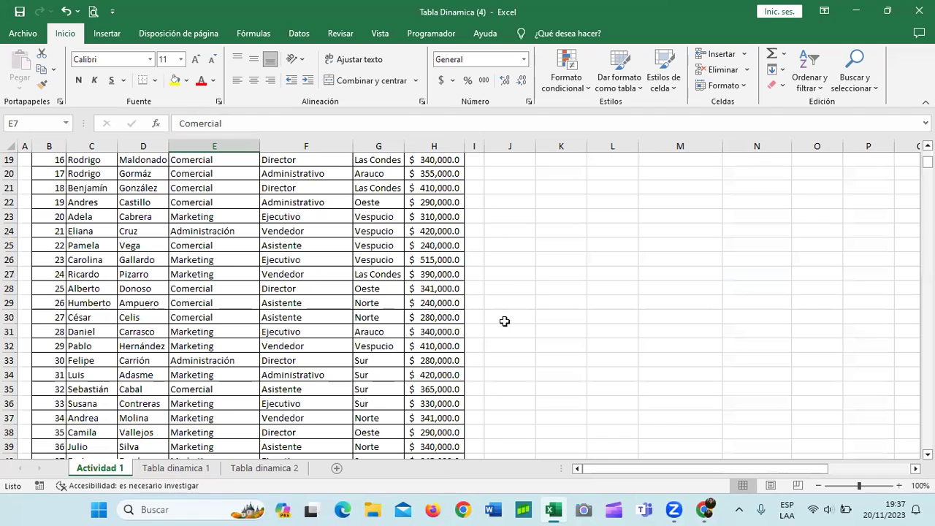
scroll(505, 321, up, 5)
scroll(788, 424, up, 1)
drag(770, 470, 836, 469)
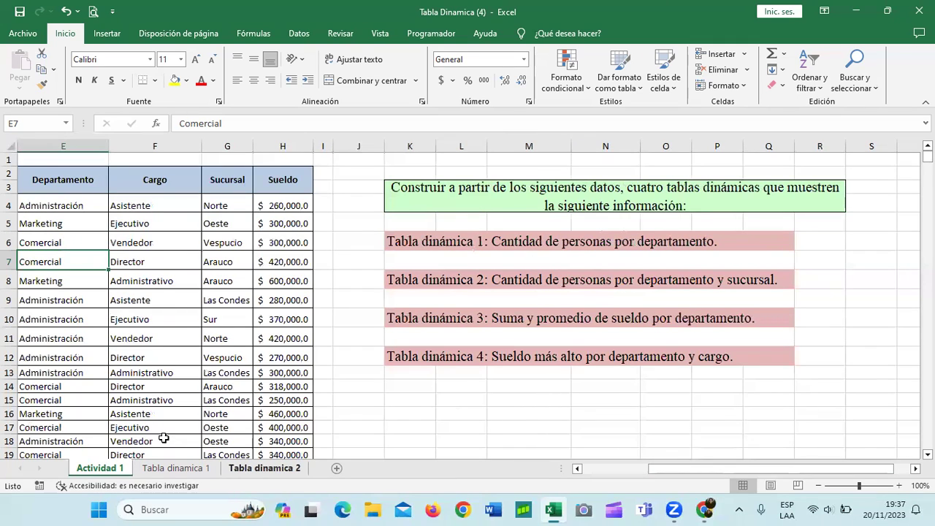
On Tabla dinamica 2, uncheck Sueldo and Cargo in the pivot fields
click(265, 467)
click(773, 285)
click(773, 264)
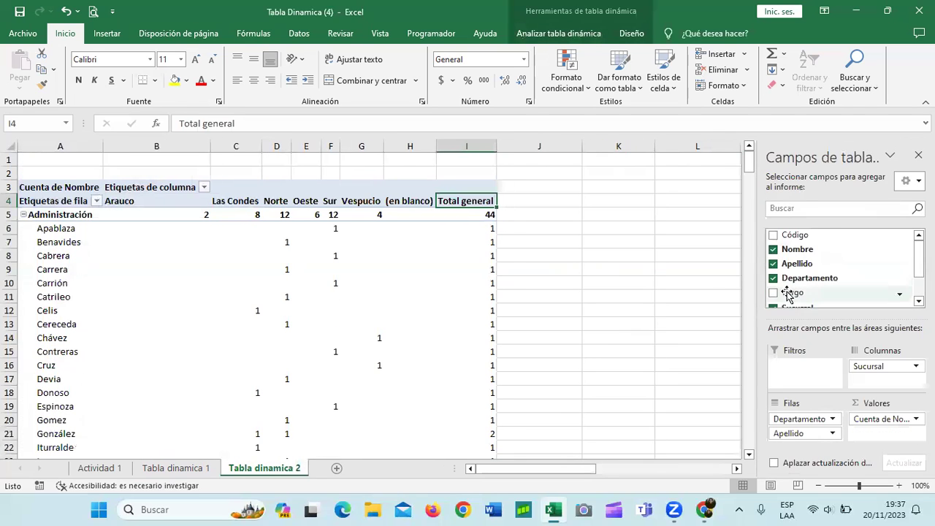
click(773, 250)
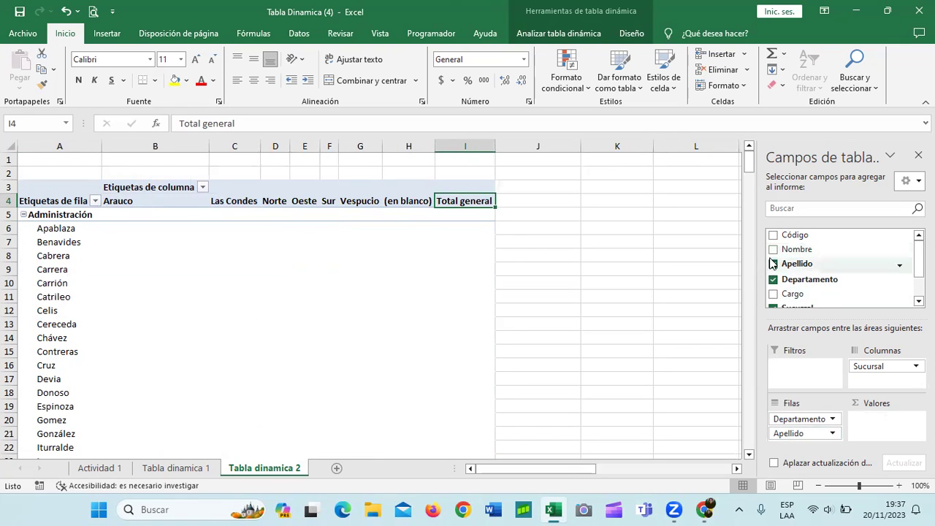
click(773, 264)
click(773, 249)
drag(789, 433, 868, 423)
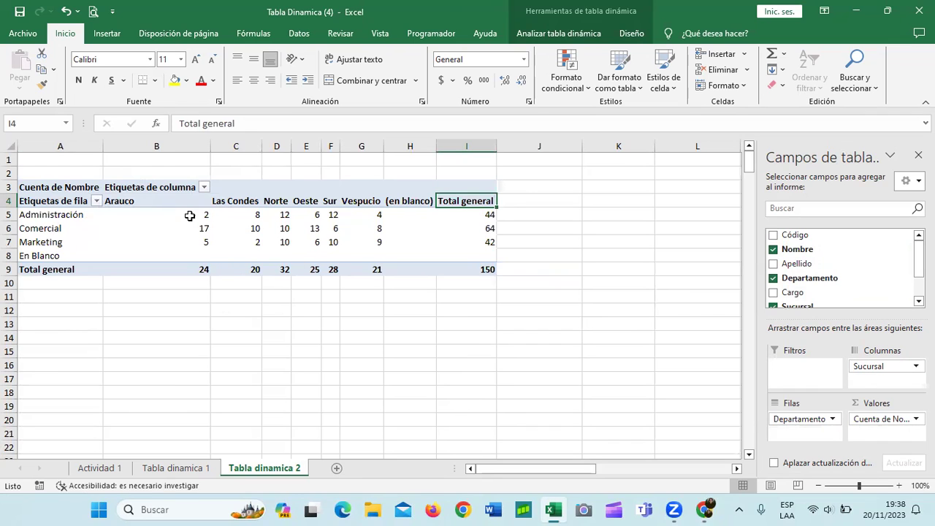
click(141, 188)
click(233, 195)
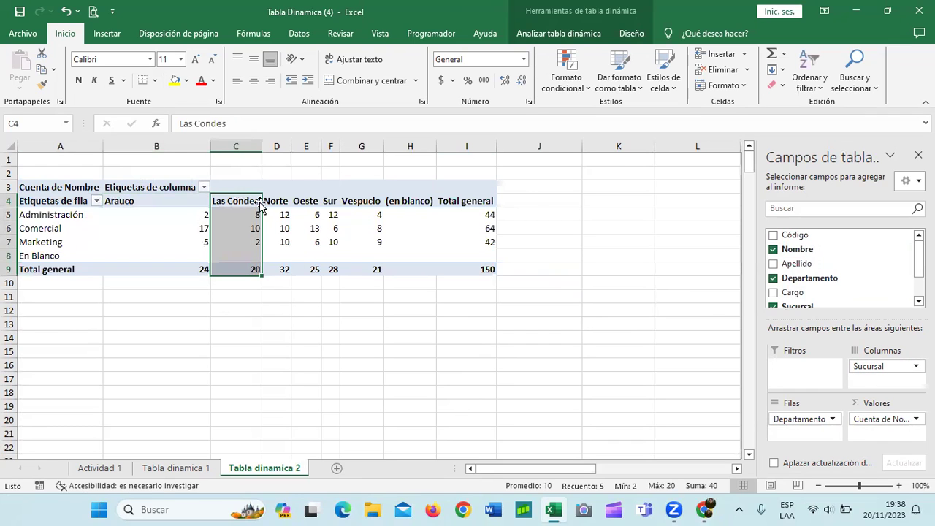
click(275, 194)
click(306, 195)
click(330, 187)
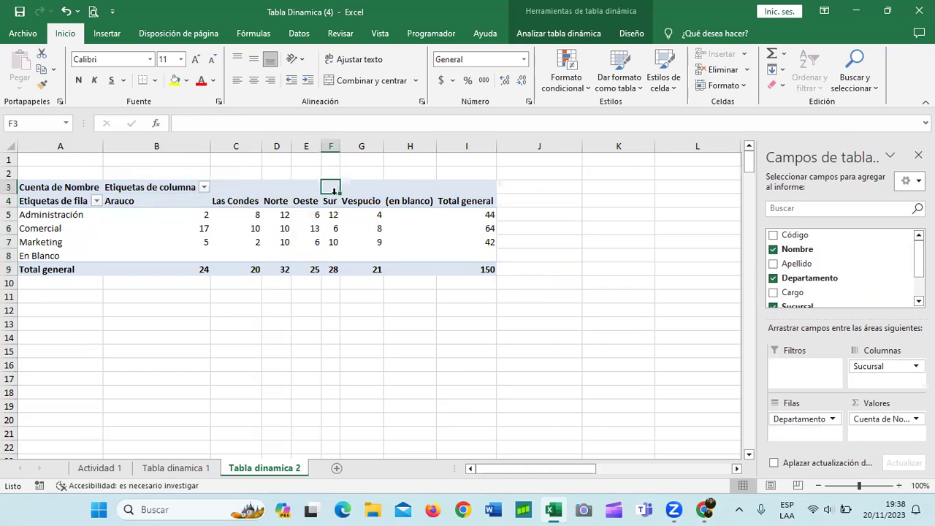
click(361, 201)
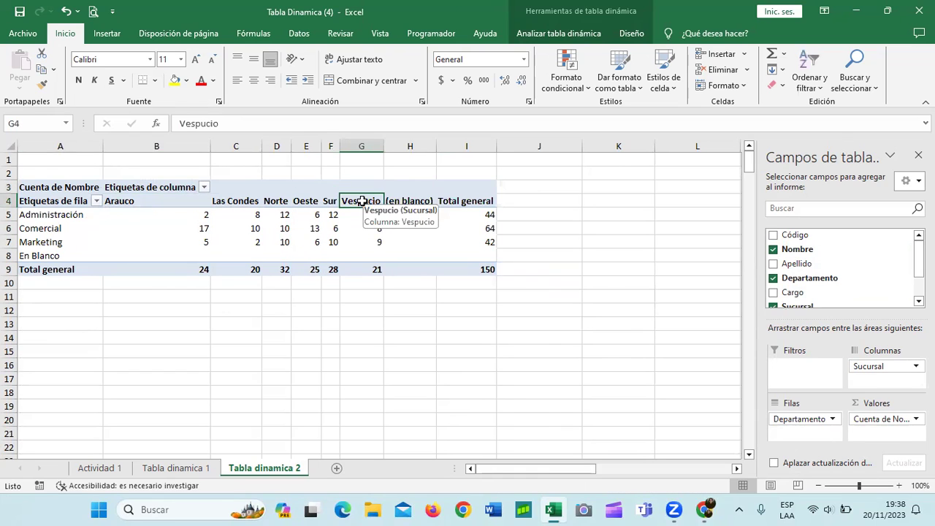
mouse_move(375, 219)
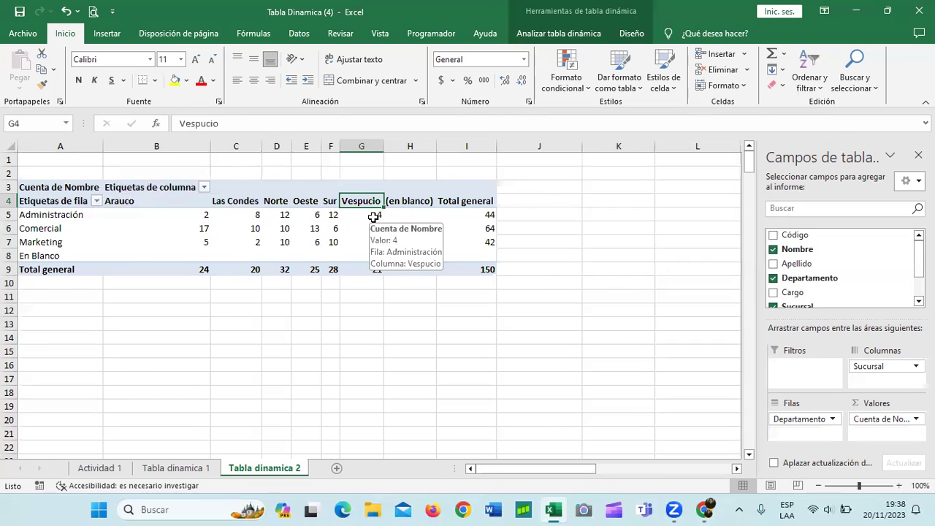
click(476, 335)
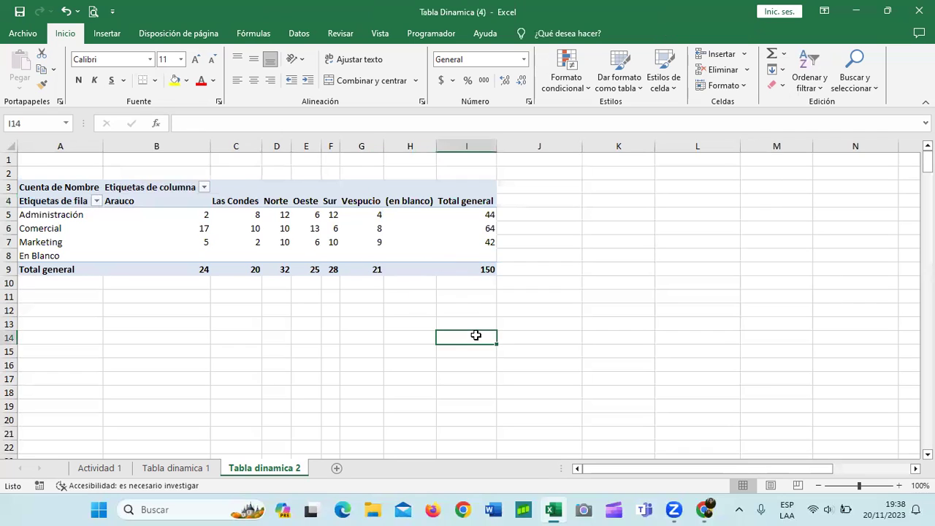
click(341, 335)
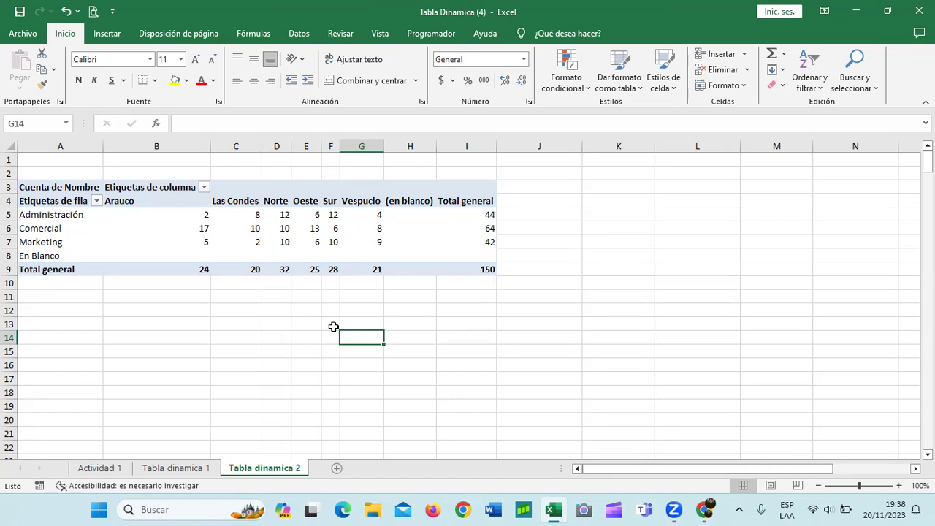
click(393, 203)
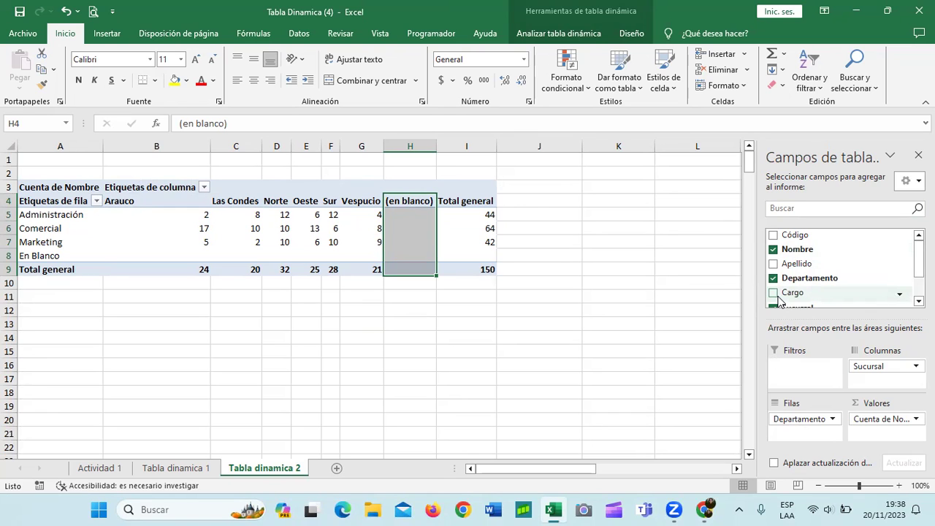
Apply the dark red style from the Oscuro pivot styles to Tabla dinamica 2
click(632, 33)
click(744, 81)
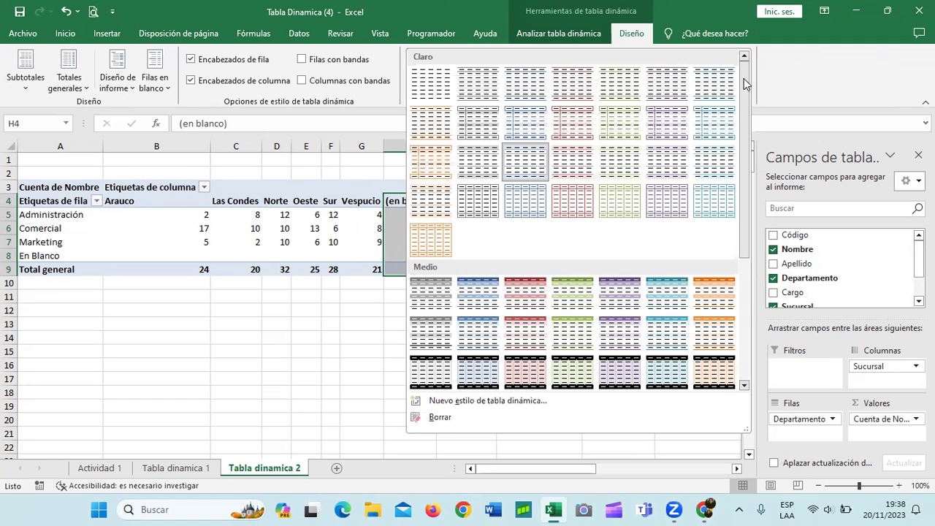
drag(743, 78, 739, 202)
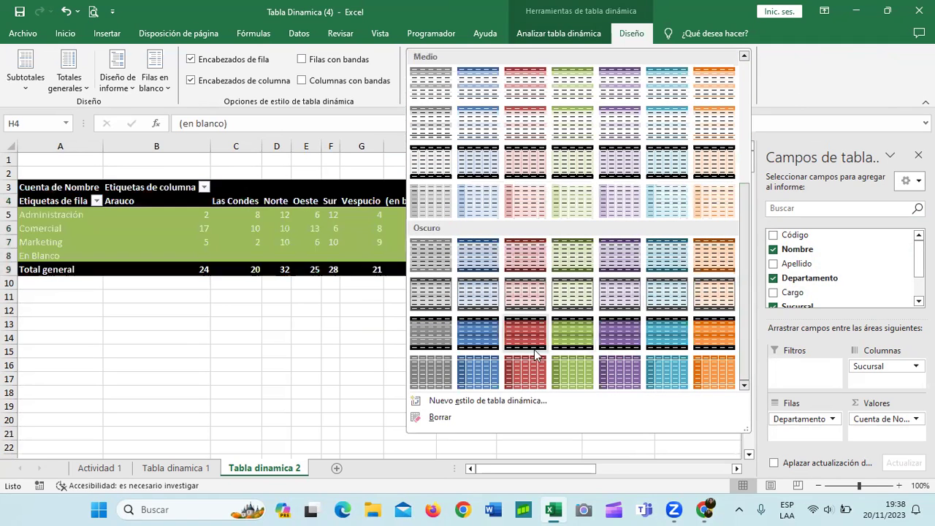
click(533, 368)
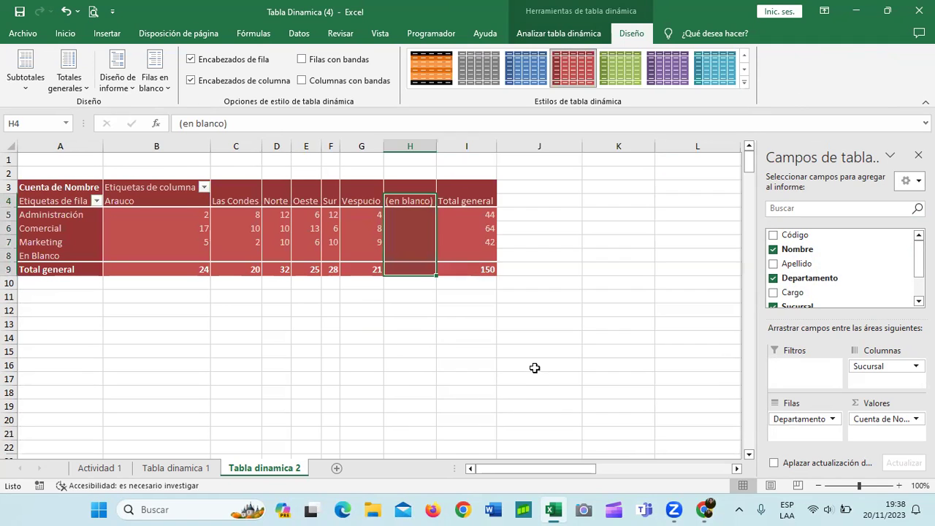
click(628, 269)
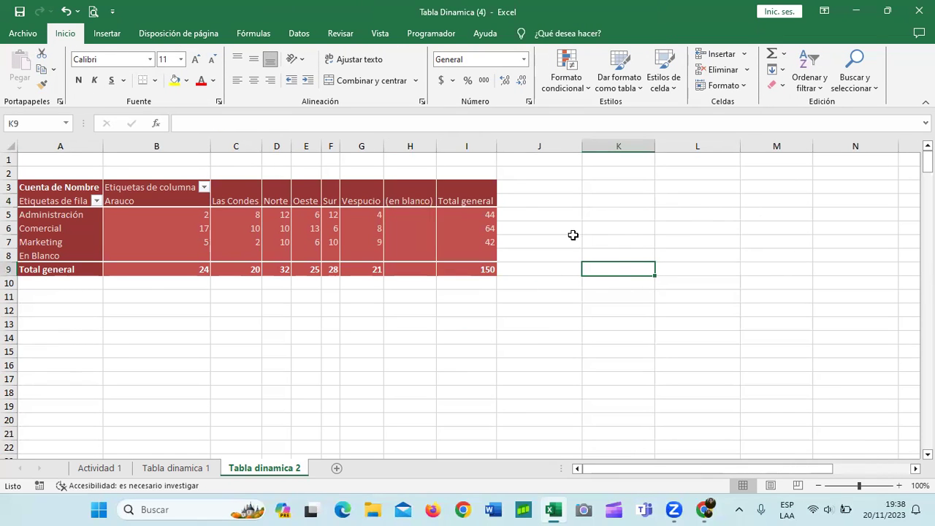
click(377, 238)
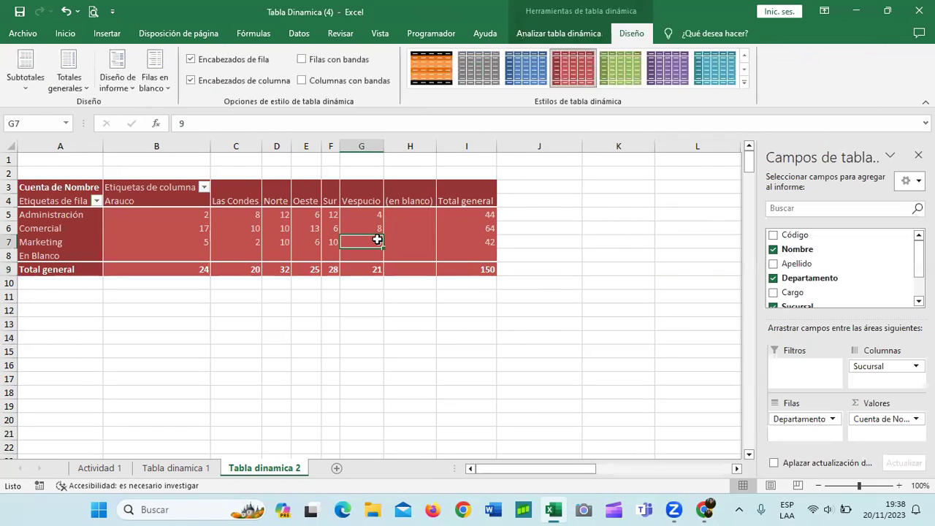
mouse_move(377, 239)
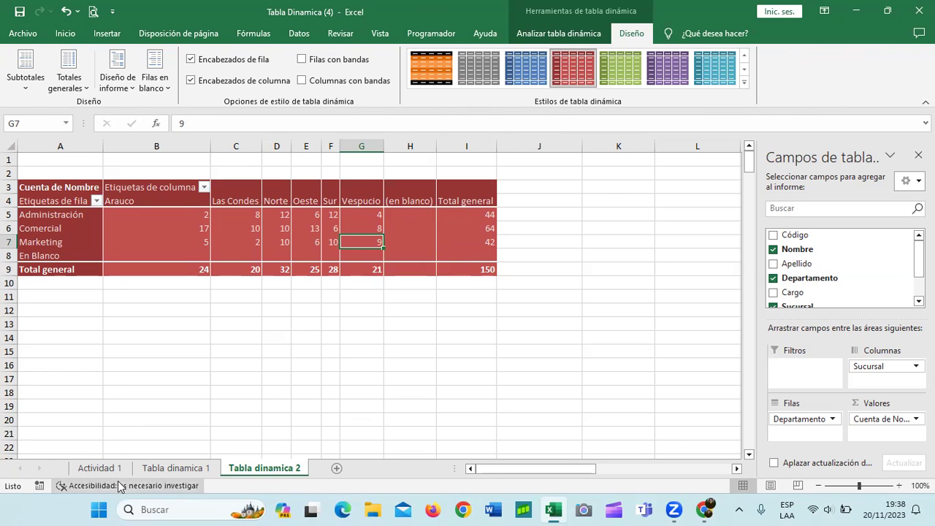
Read the Tabla dinámica 3 and 4 tasks on Actividad 1, then switch to Chrome
click(99, 467)
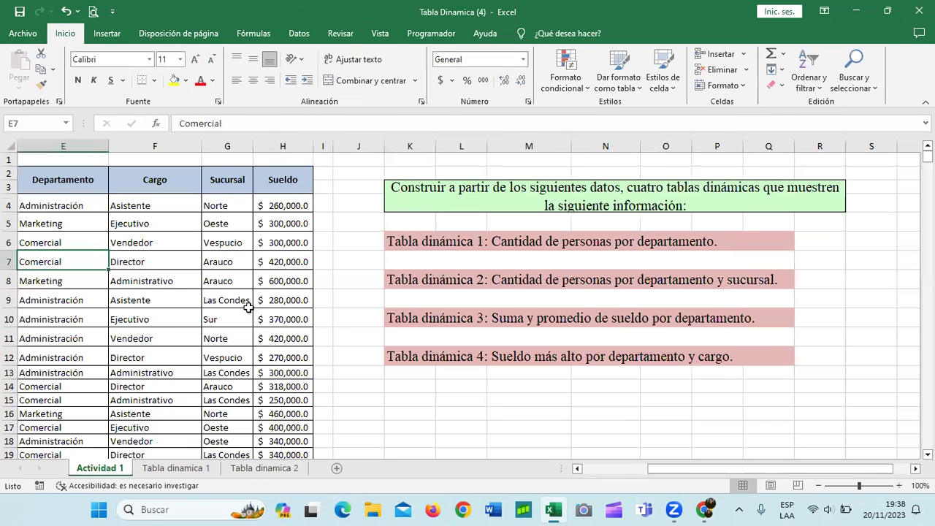
click(494, 320)
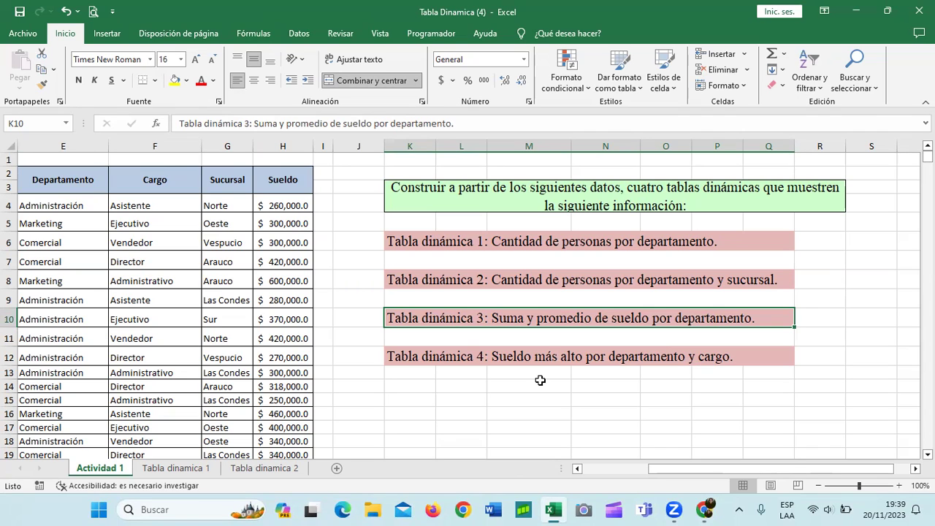
click(536, 358)
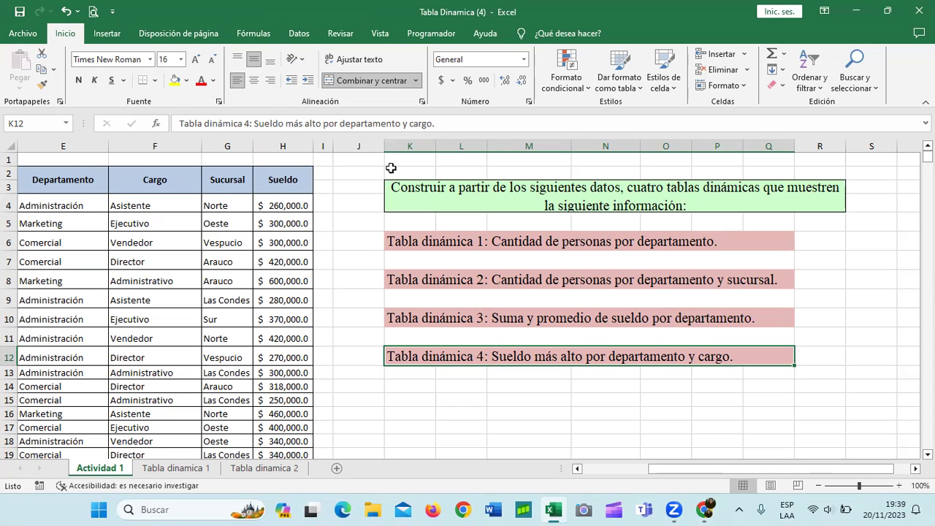
click(705, 509)
Advance to lesson 4.1 Tablas Dinámicas and scroll down to its YouTube video
scroll(515, 354, down, 5)
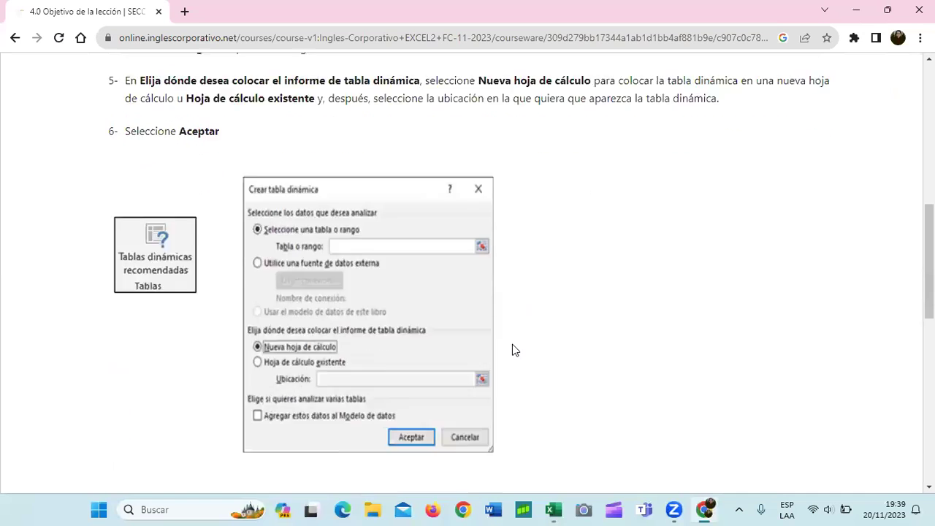
scroll(515, 355, down, 5)
scroll(512, 353, down, 4)
click(504, 313)
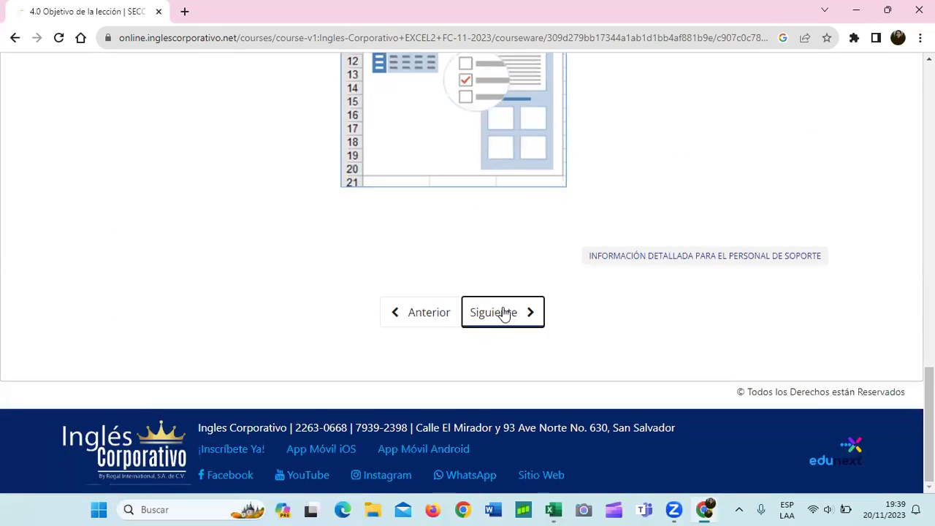
scroll(493, 310, down, 3)
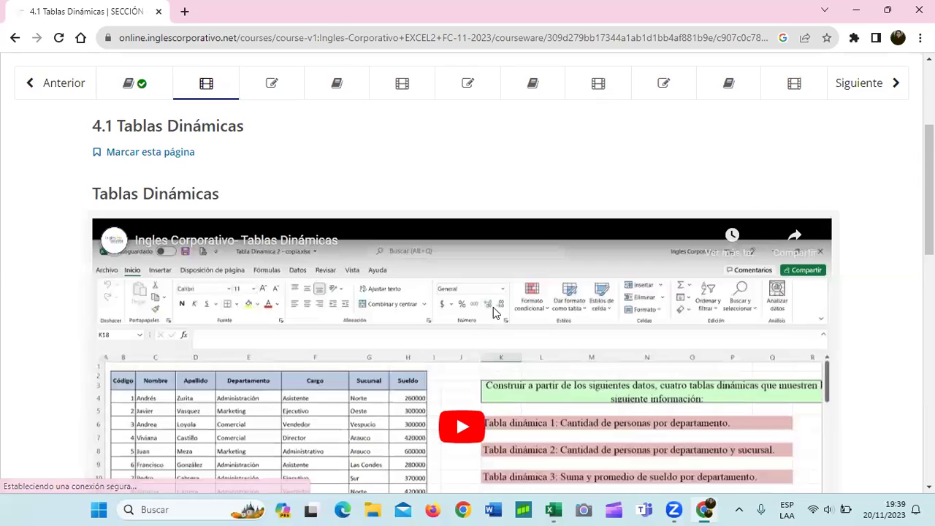
scroll(494, 311, down, 2)
scroll(486, 313, down, 2)
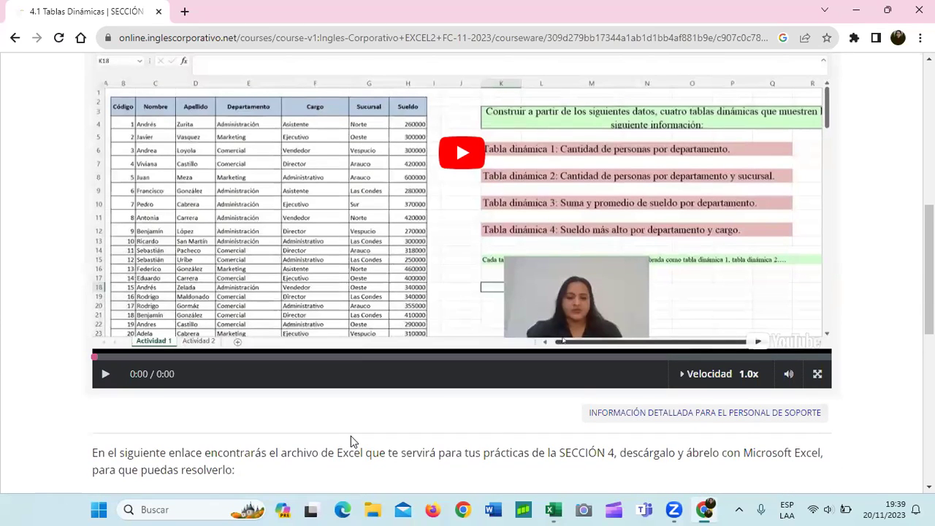
Play the Tablas Dinámicas lesson video with the volume raised, letting it run to 5:49
click(457, 155)
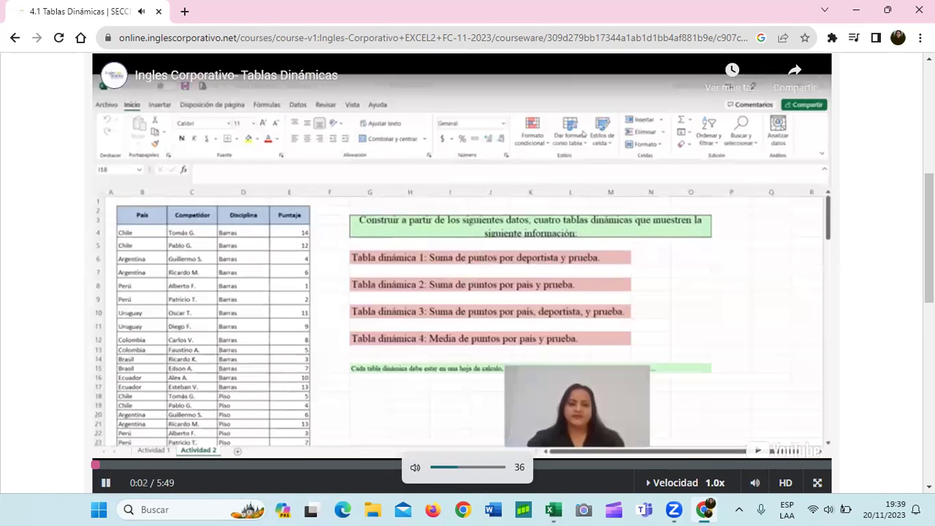
key(XF86AudioRaiseVolume)
key(XF86AudioRaiseVolume)
key(XF86AudioRaiseVolume)
key(XF86AudioRaiseVolume)
key(XF86AudioRaiseVolume)
key(XF86AudioRaiseVolume)
key(XF86AudioRaiseVolume)
key(XF86AudioRaiseVolume)
key(XF86AudioRaiseVolume)
key(XF86AudioRaiseVolume)
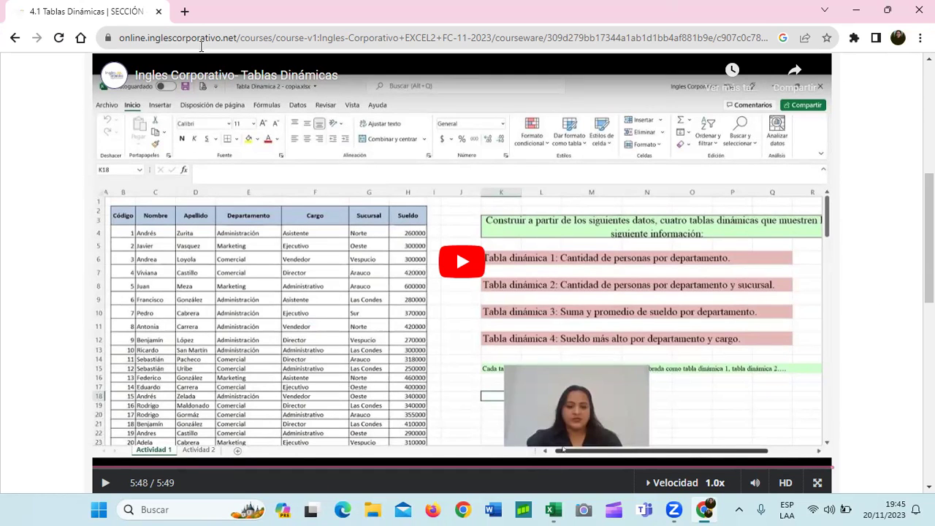
Replay the lesson video and pause it at 0:01 on the Actividad 2 exercise
click(465, 258)
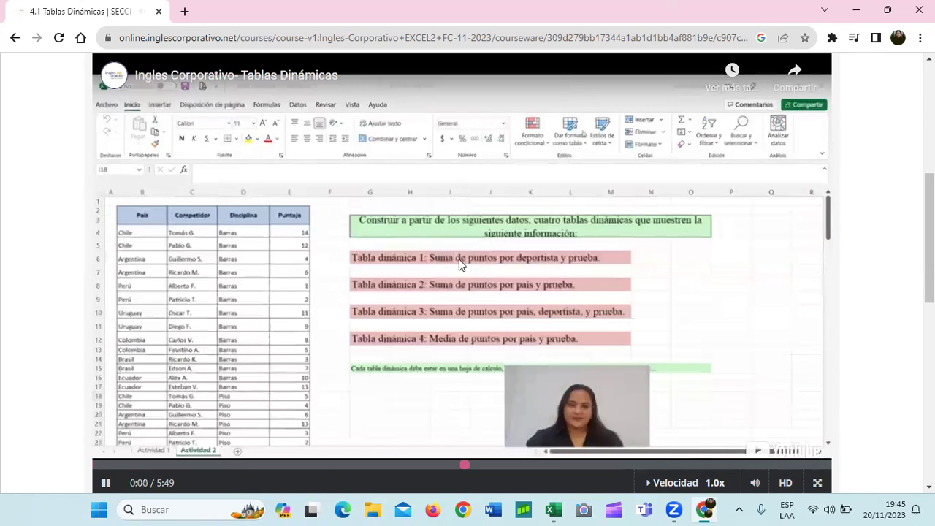
click(373, 502)
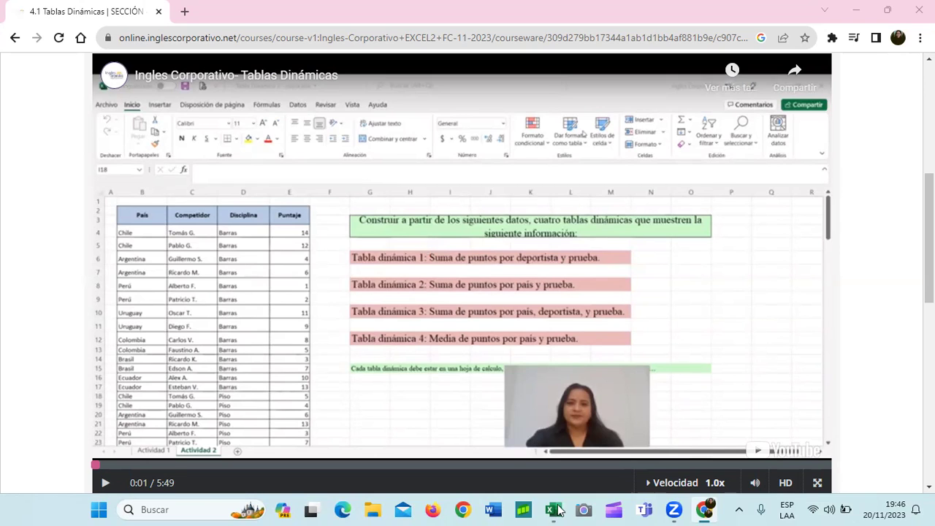
Bring the Tabla Dinamica (4) workbook forward and switch to the Tabla dinamica 2 sheet
mouse_move(555, 509)
click(554, 439)
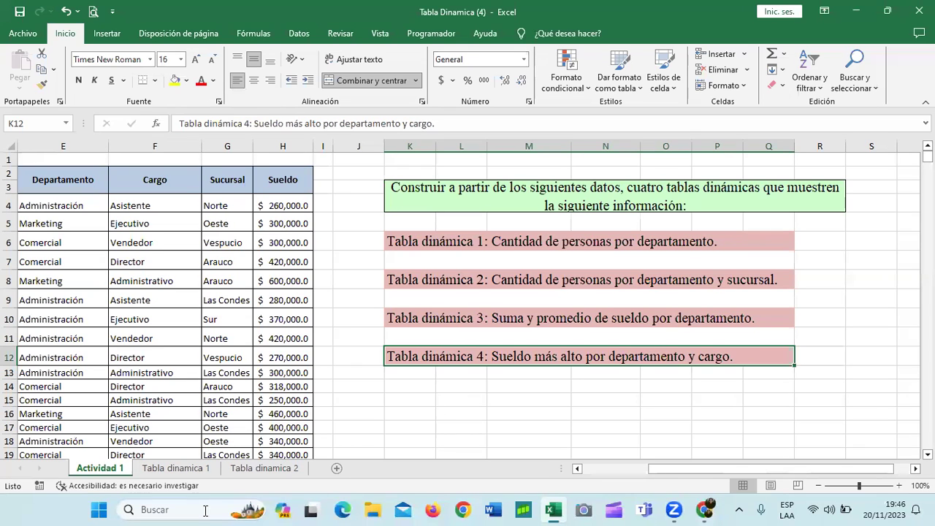
key(ctrl+Page_Down)
key(ctrl+Page_Down)
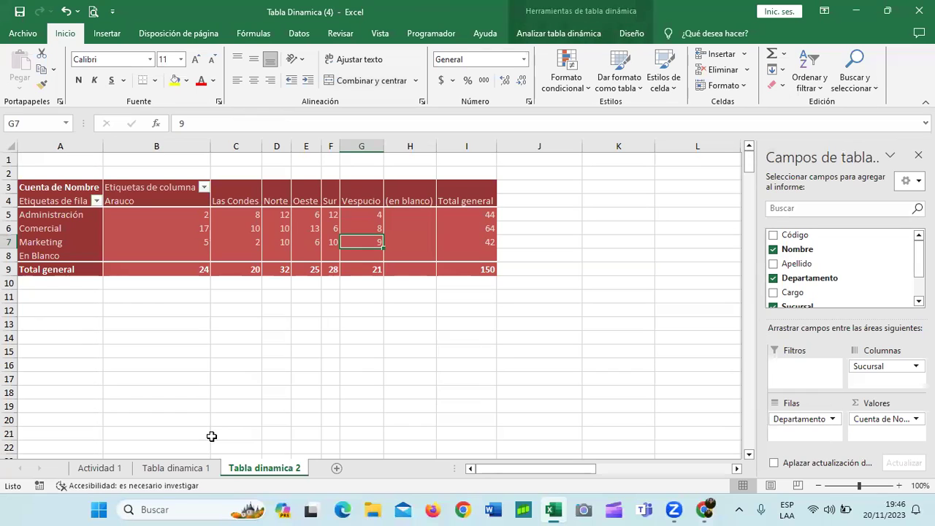
click(575, 35)
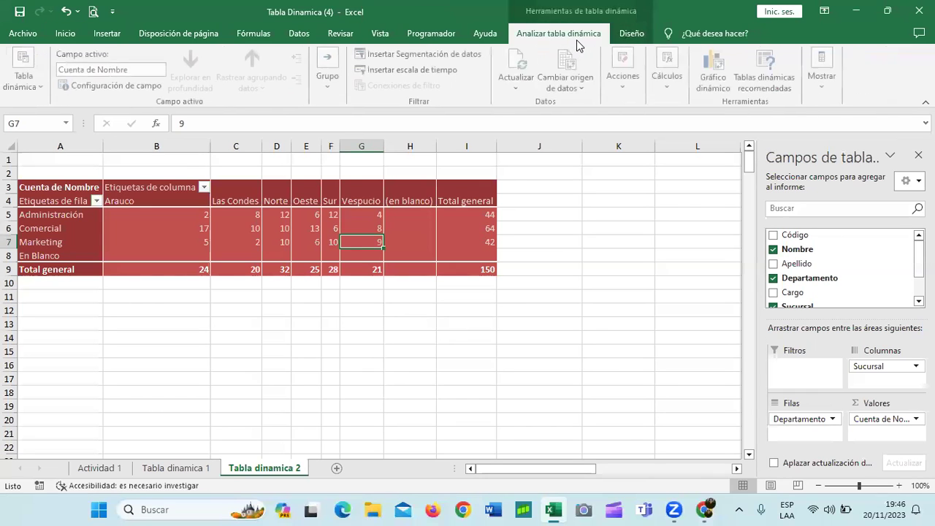
click(673, 83)
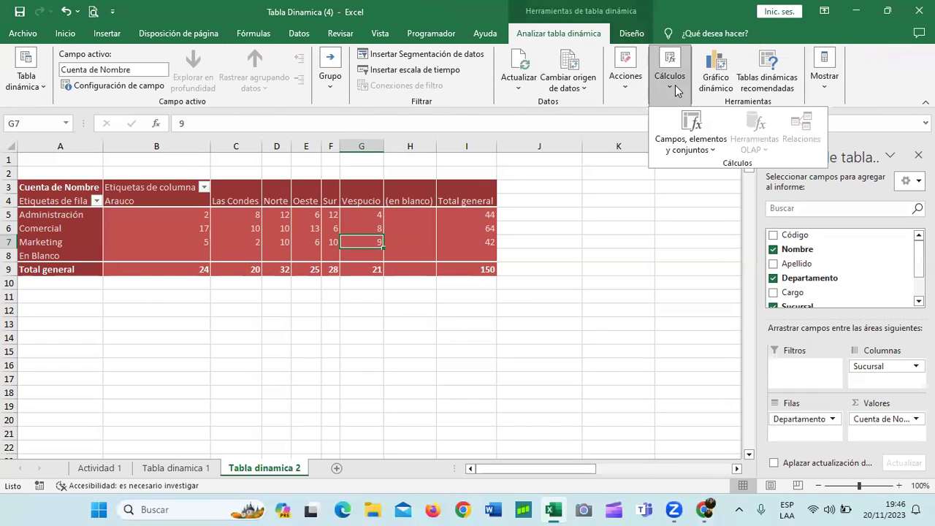
click(715, 151)
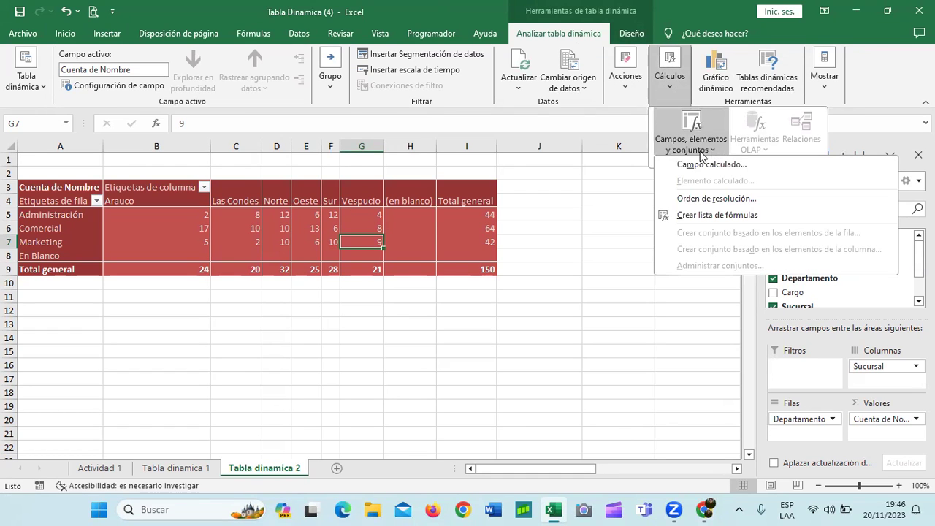
click(692, 166)
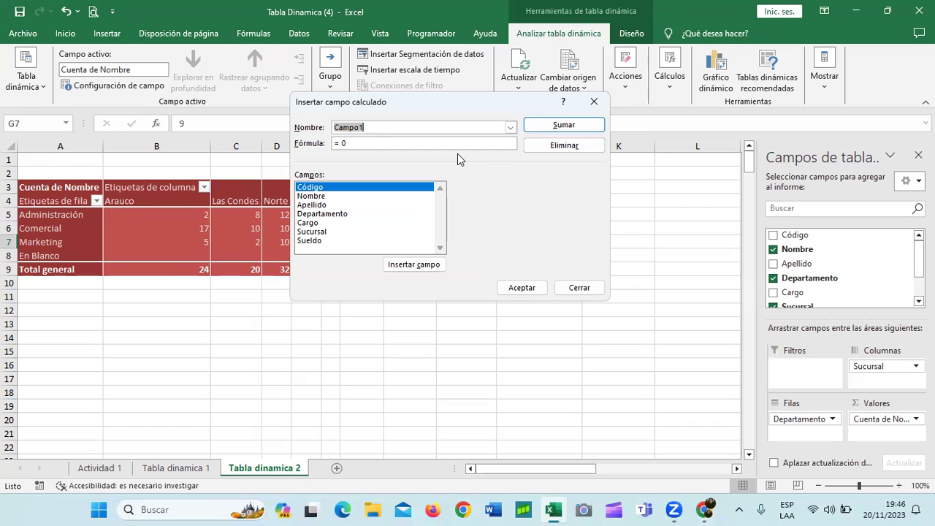
click(594, 101)
click(566, 257)
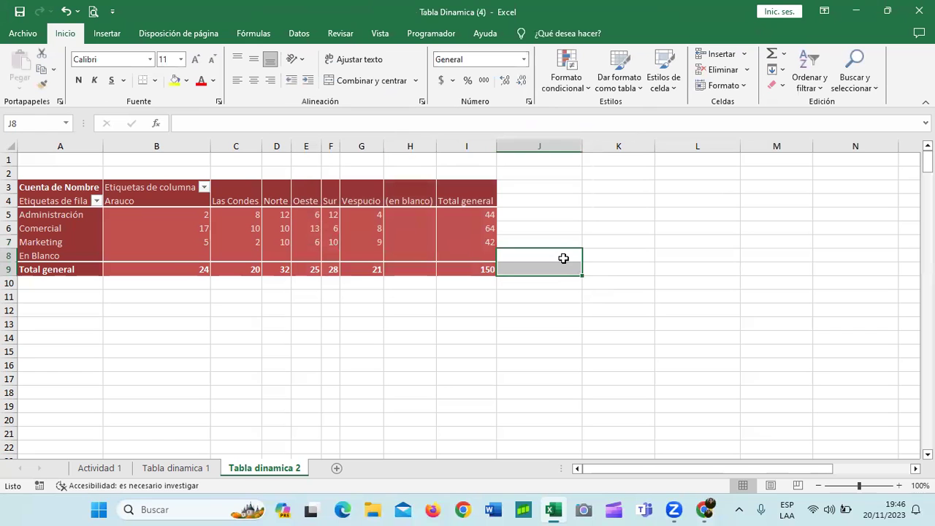
Minimize Excel and Chrome, then open the Consolidar Notas folder from the desktop
click(856, 11)
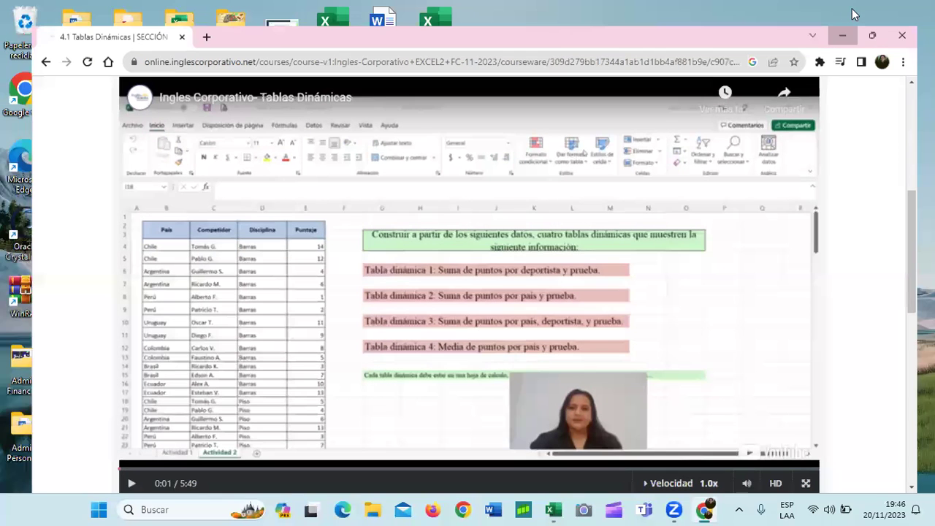
click(842, 35)
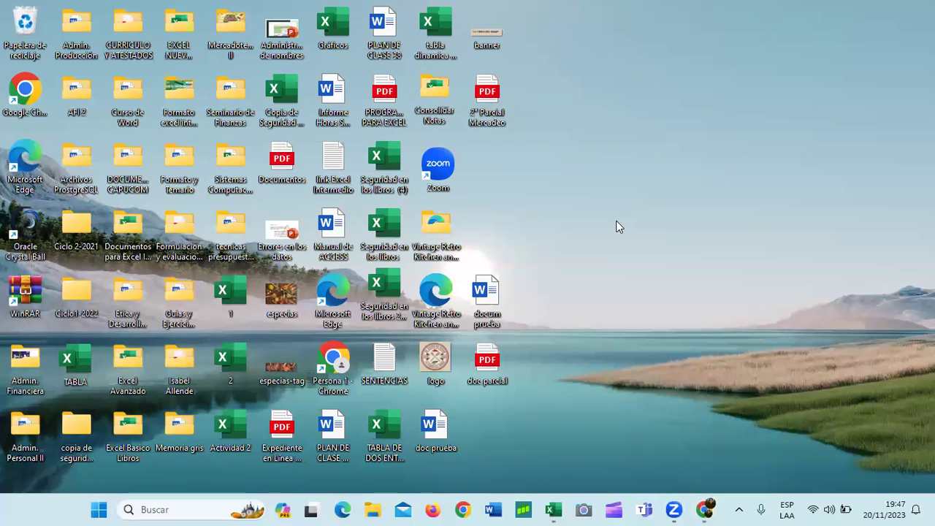
double_click(434, 91)
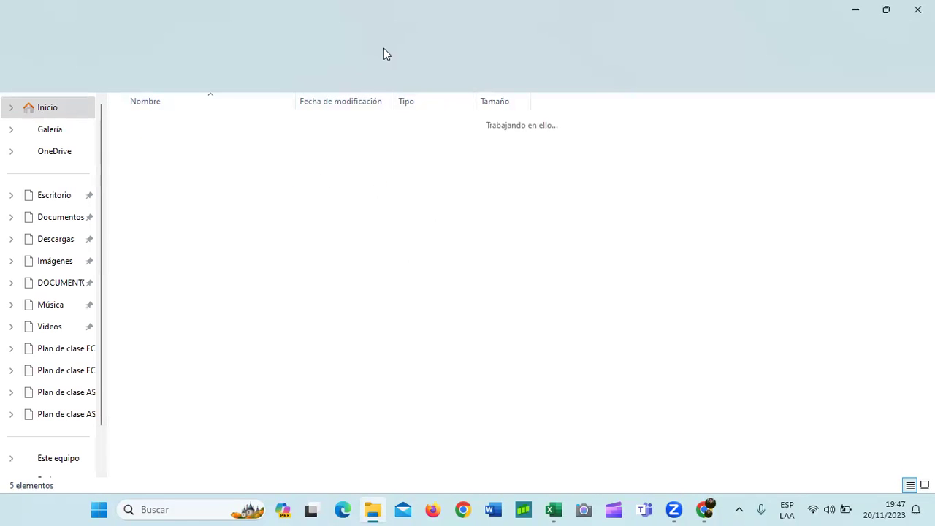
Close the Consolidar Notas folder window and open the Excel workbook '1' from the desktop
click(854, 10)
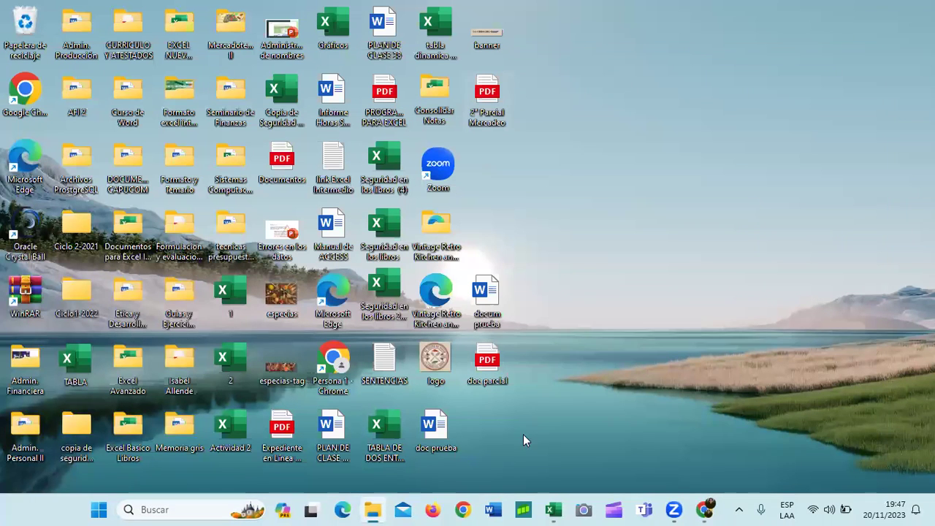
click(373, 509)
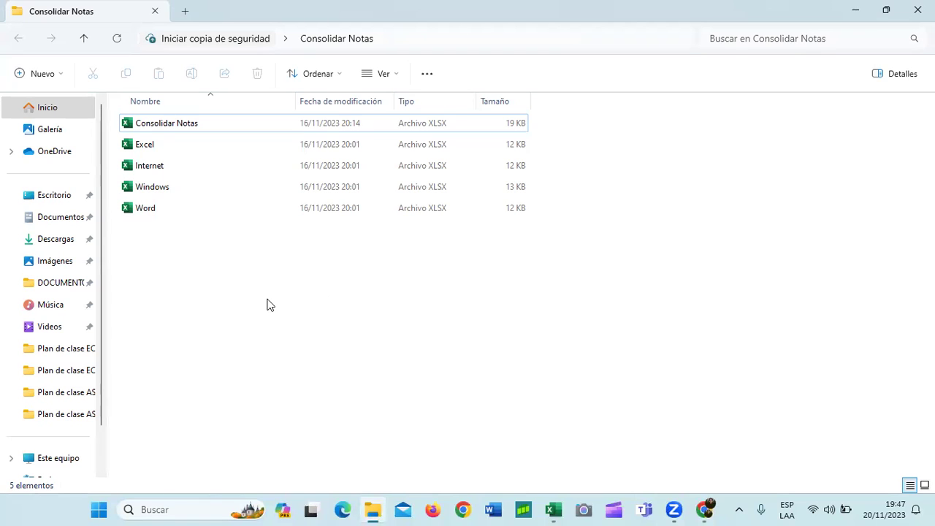
click(153, 204)
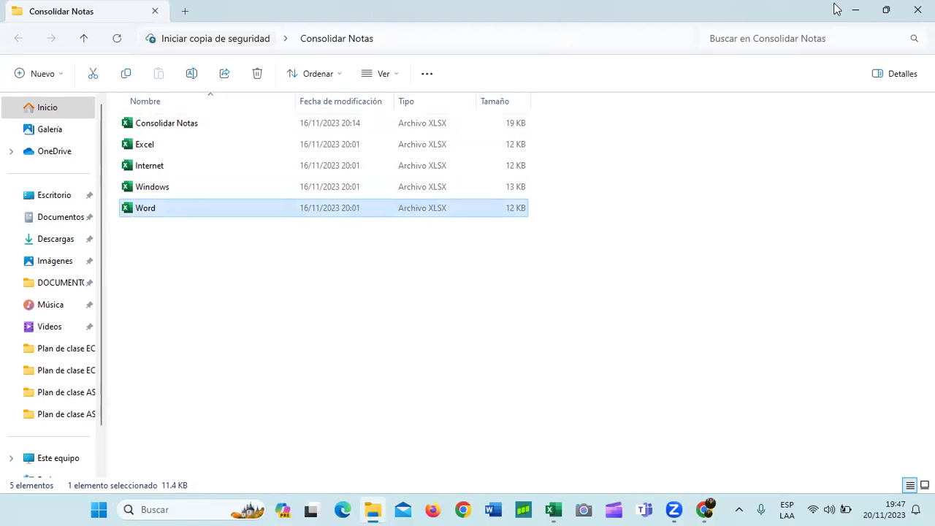
click(918, 10)
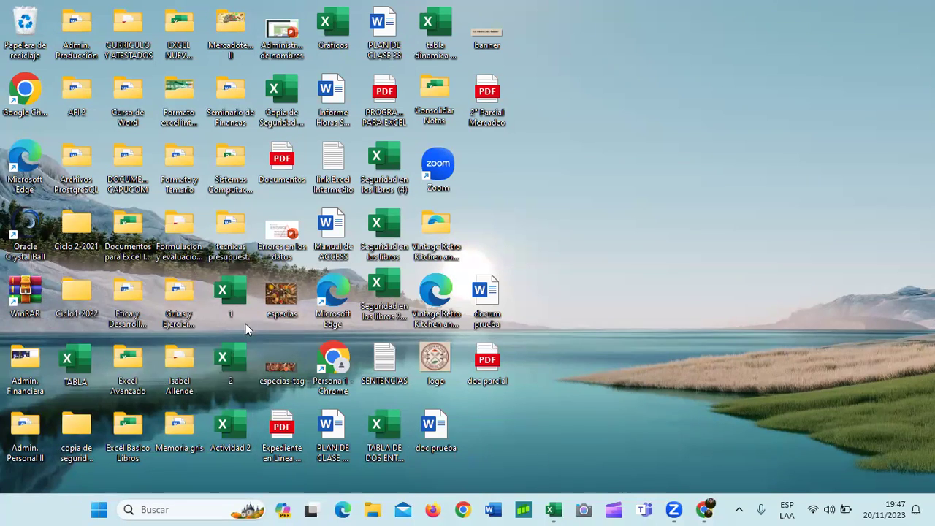
mouse_move(230, 302)
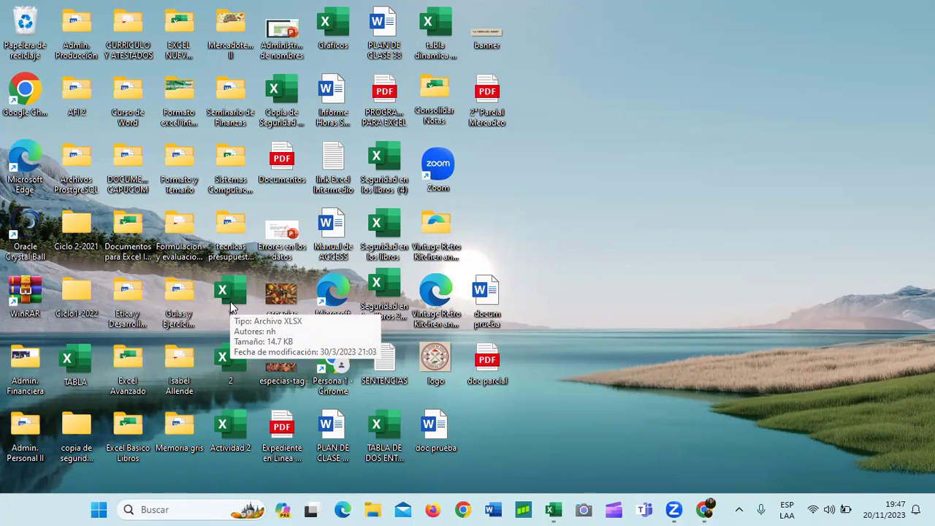
double_click(234, 301)
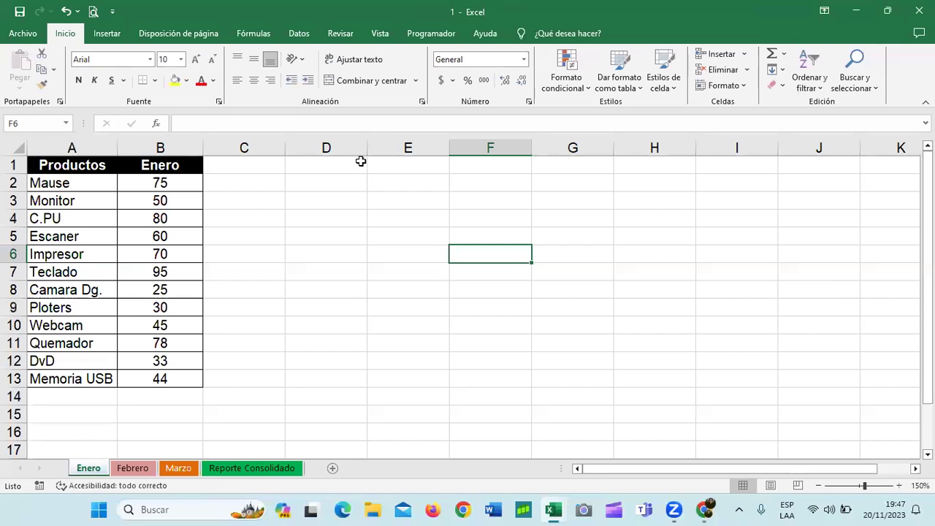
click(330, 358)
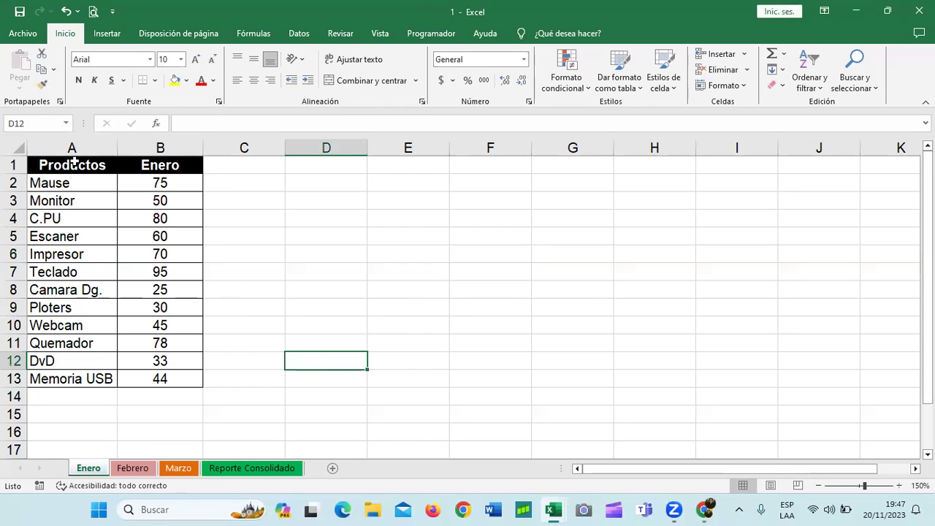
drag(70, 164, 176, 383)
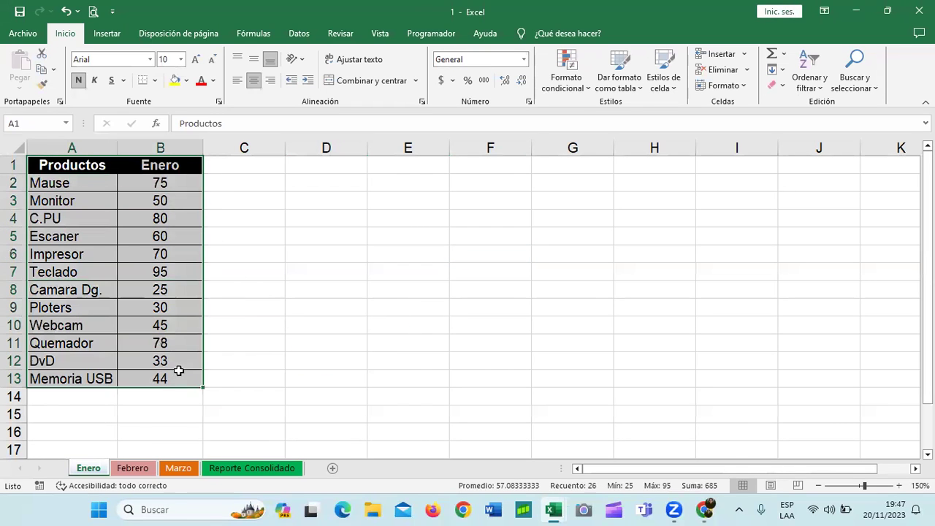
click(313, 306)
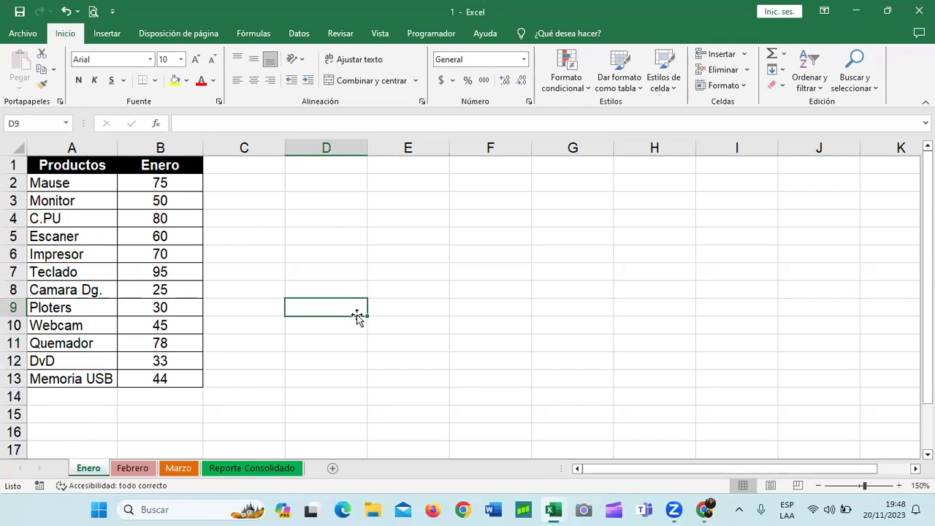
click(543, 235)
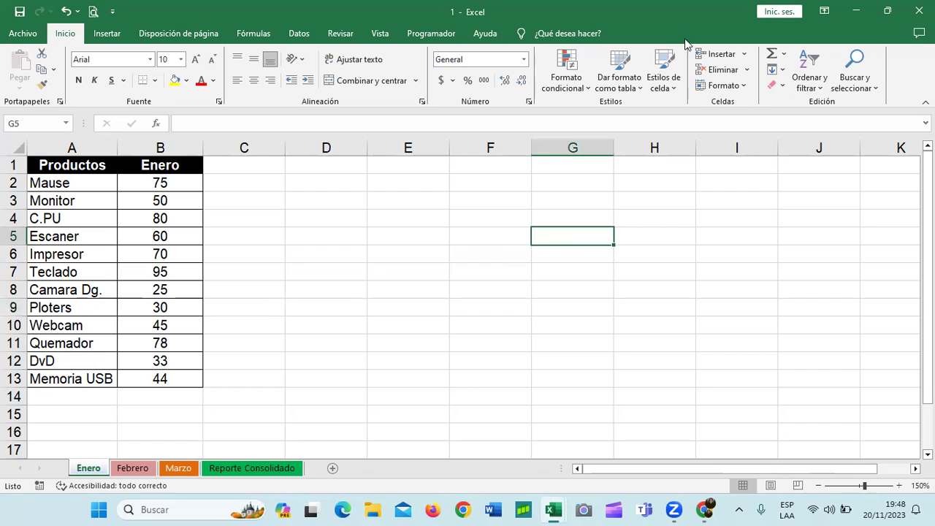
key(super+z)
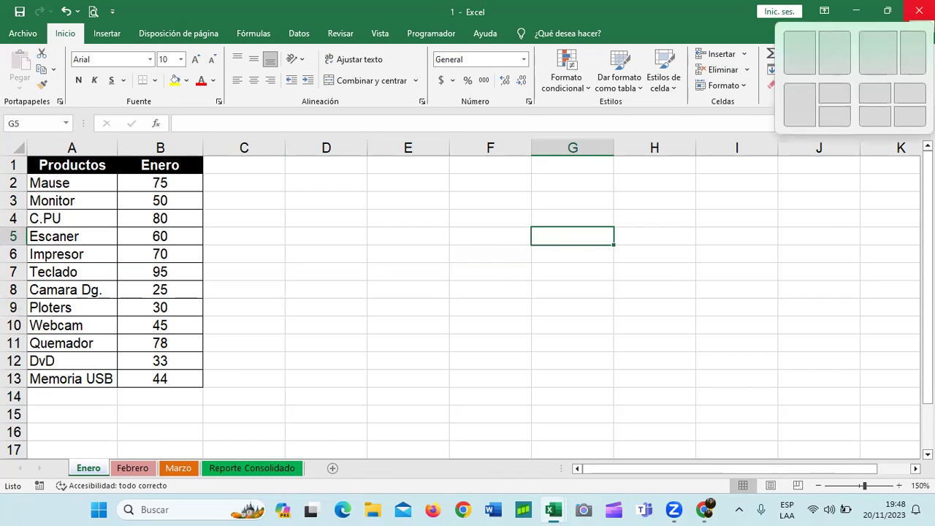
Close workbook 1 and select a cell in the Actividad 1 employee data
click(918, 11)
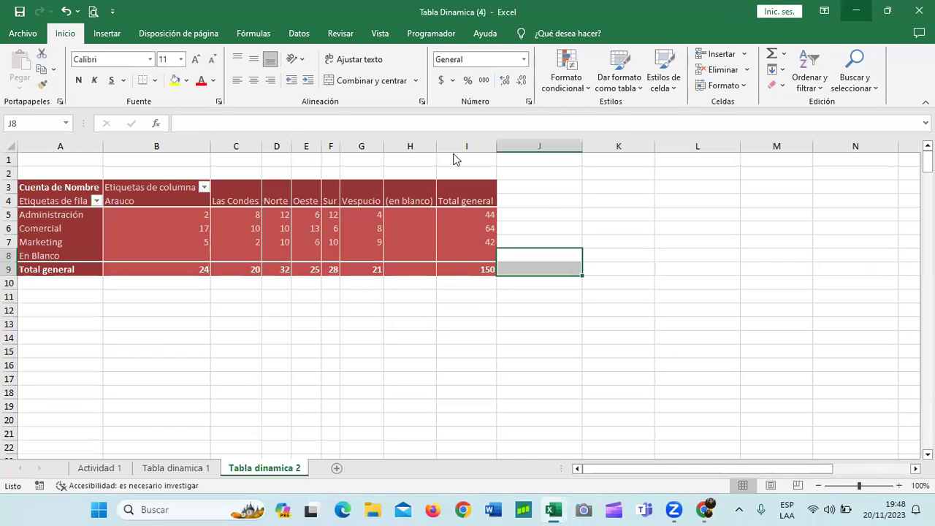
click(665, 227)
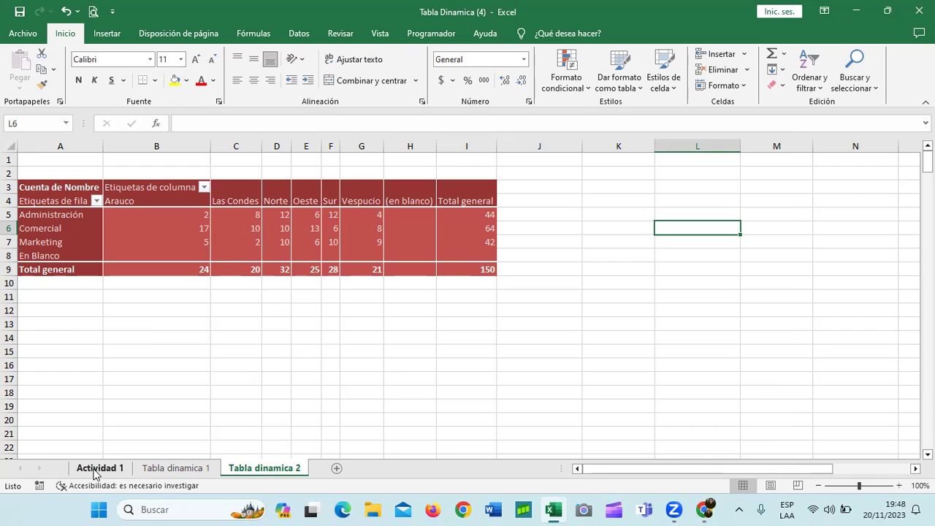
click(95, 468)
click(543, 322)
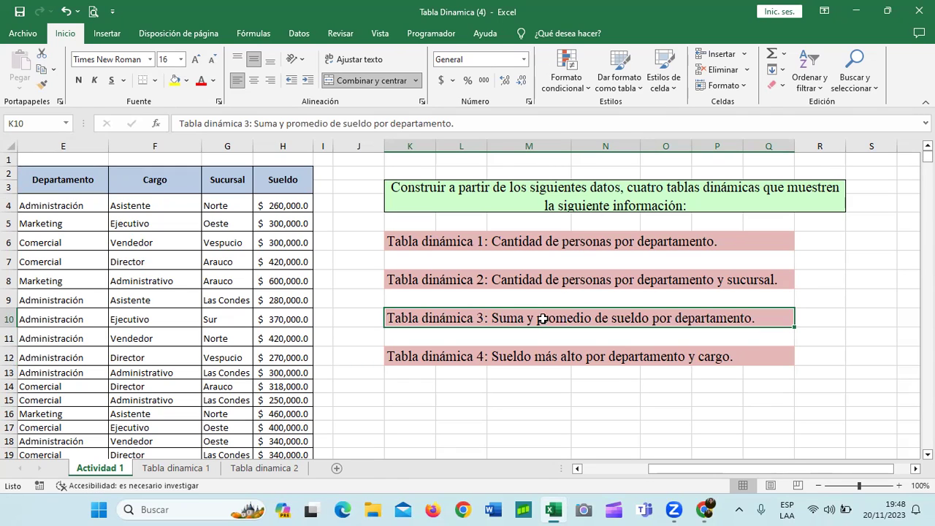
click(157, 208)
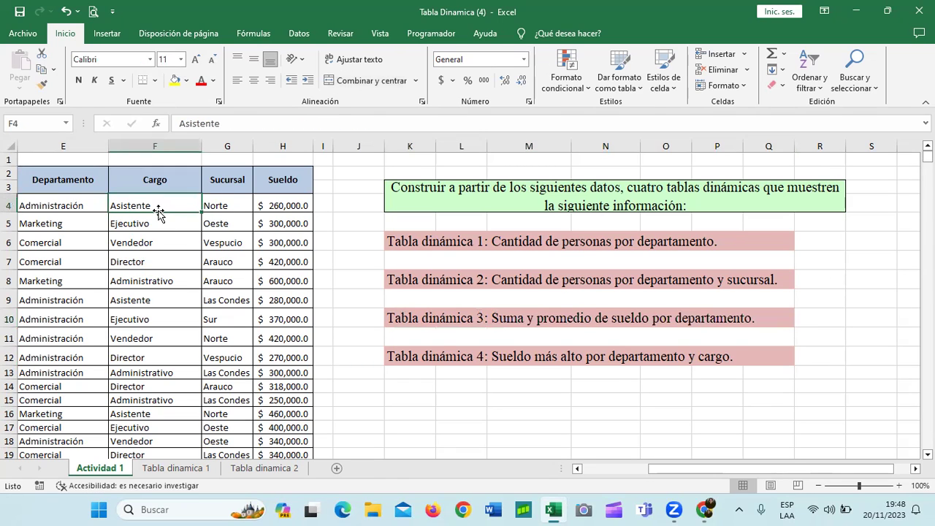
click(156, 237)
Insert a new pivot table from the employee data on a new worksheet
click(117, 31)
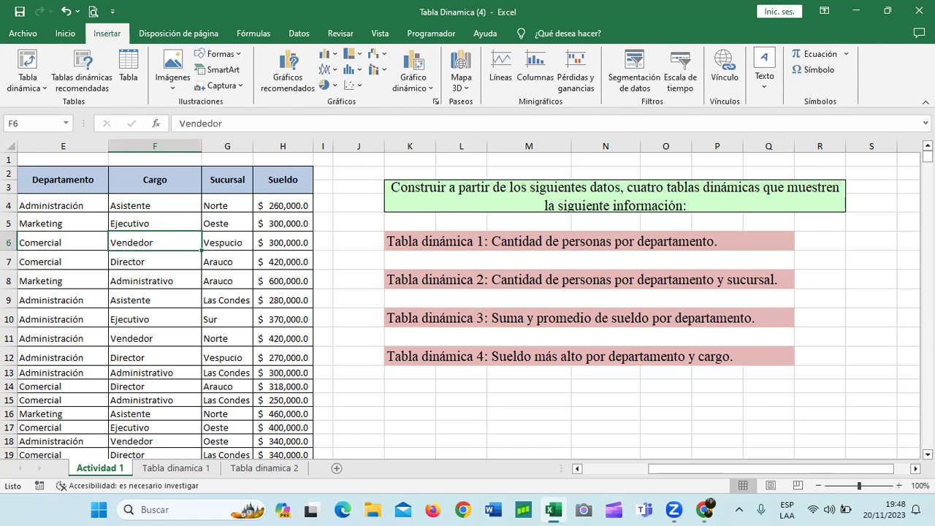
click(86, 77)
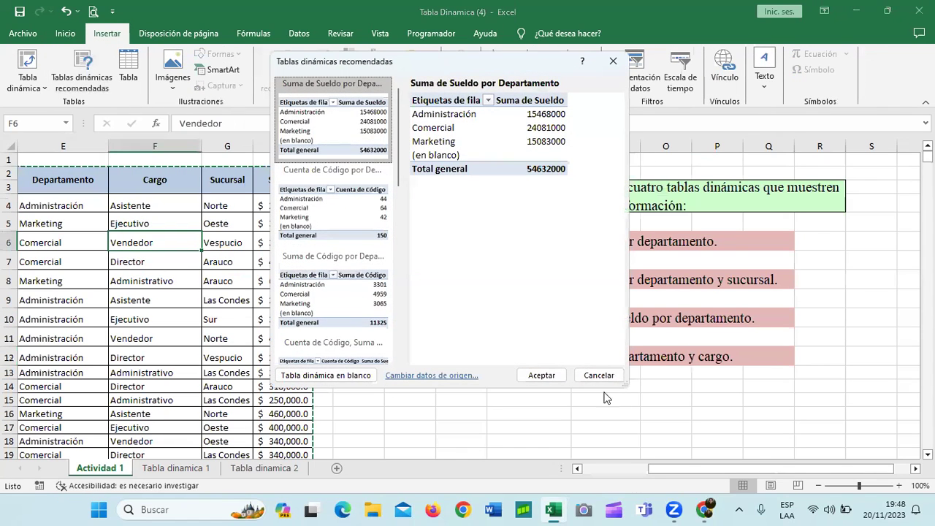
click(599, 375)
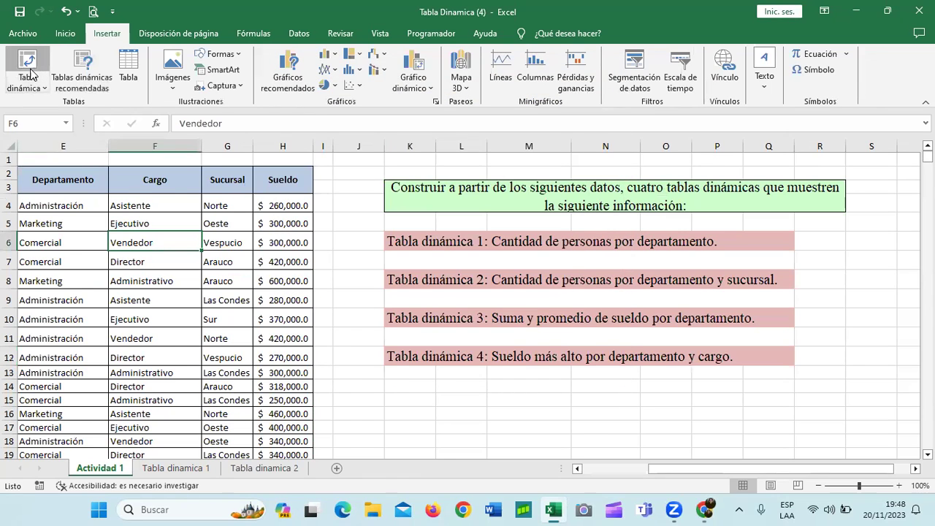
click(29, 73)
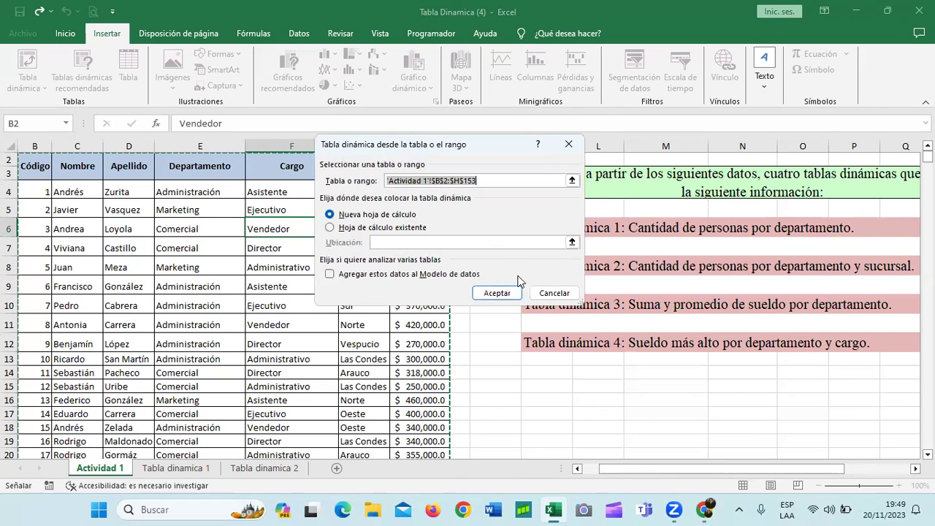
click(501, 292)
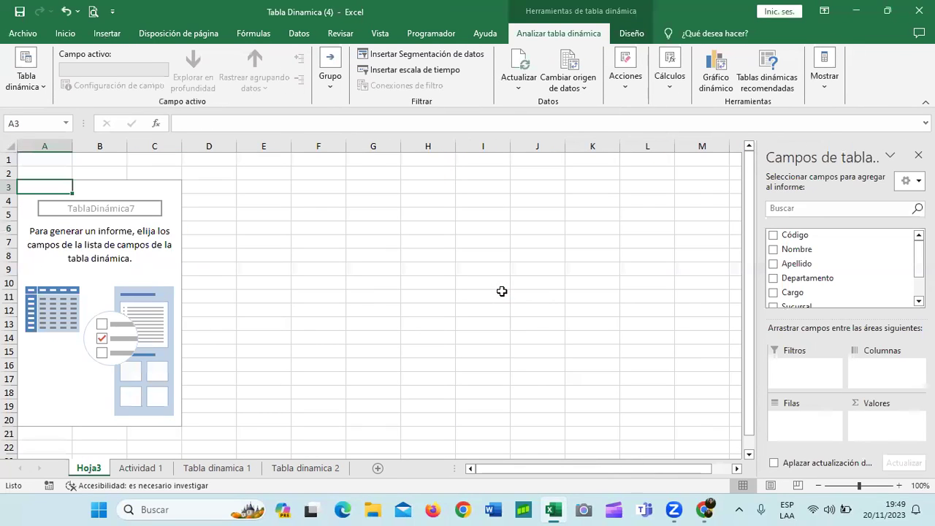
Rename the Hoja3 sheet to 'Tabla dinamica 3'
click(423, 290)
click(129, 211)
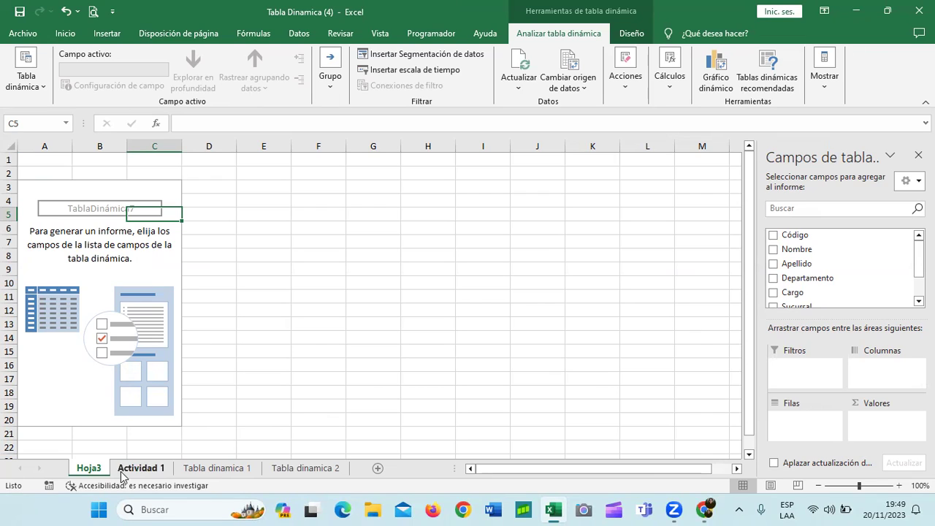
right_click(96, 468)
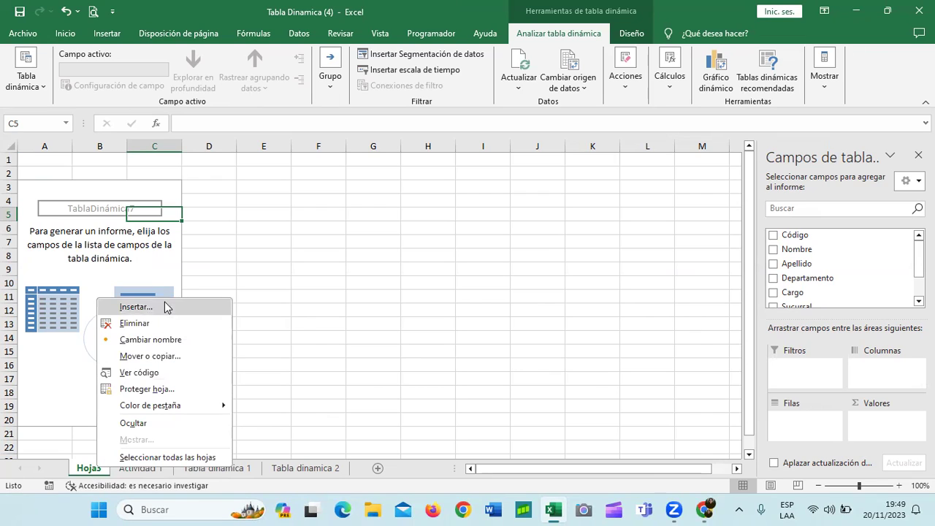
click(172, 340)
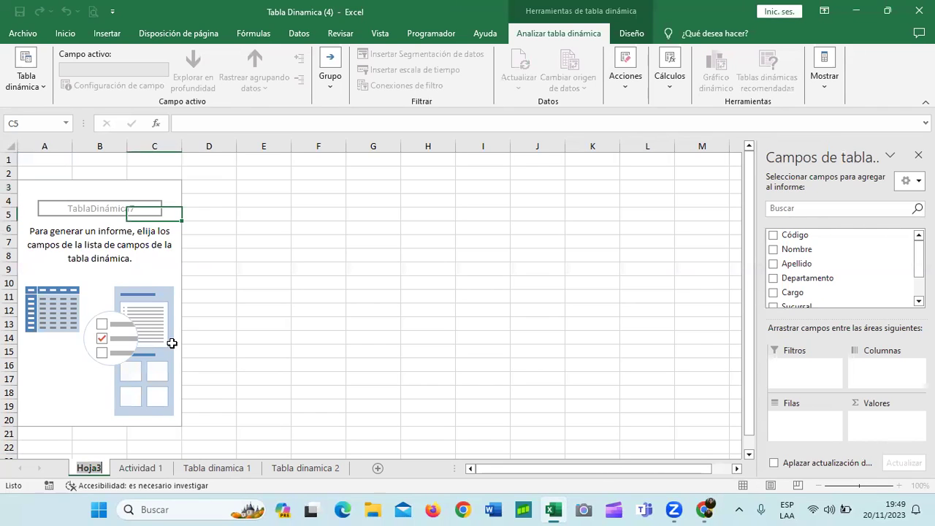
text(Tabla)
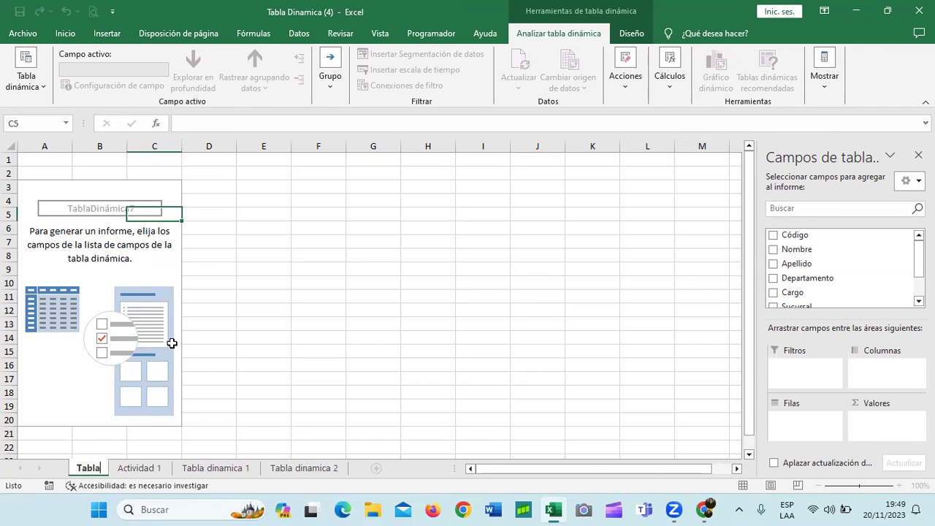
text( dinamica 3)
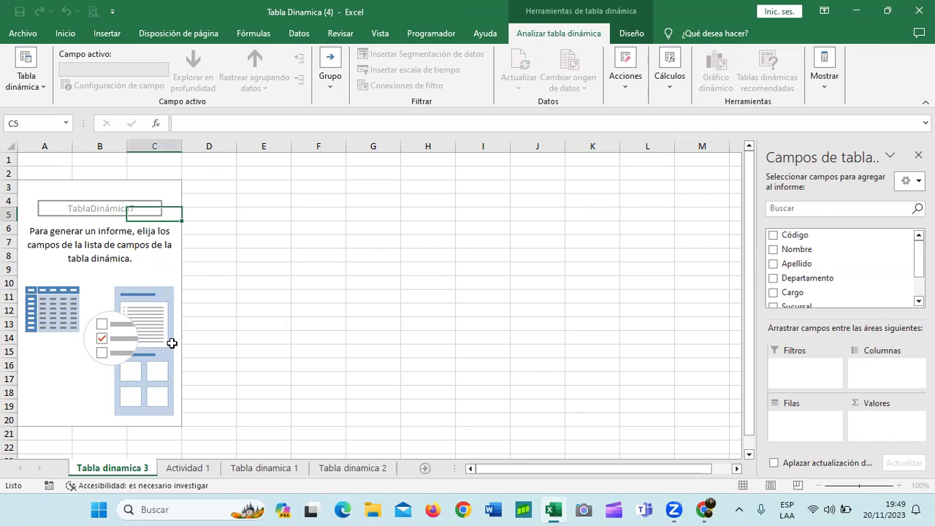
key(Return)
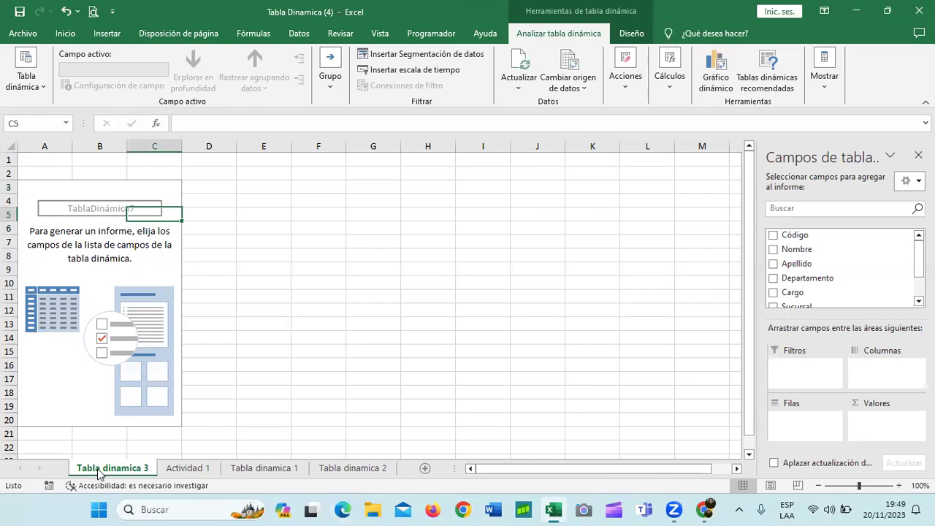
Move Tabla dinamica 3 after Tabla dinamica 2 and add Departamento as the pivot's rows
drag(152, 472, 394, 468)
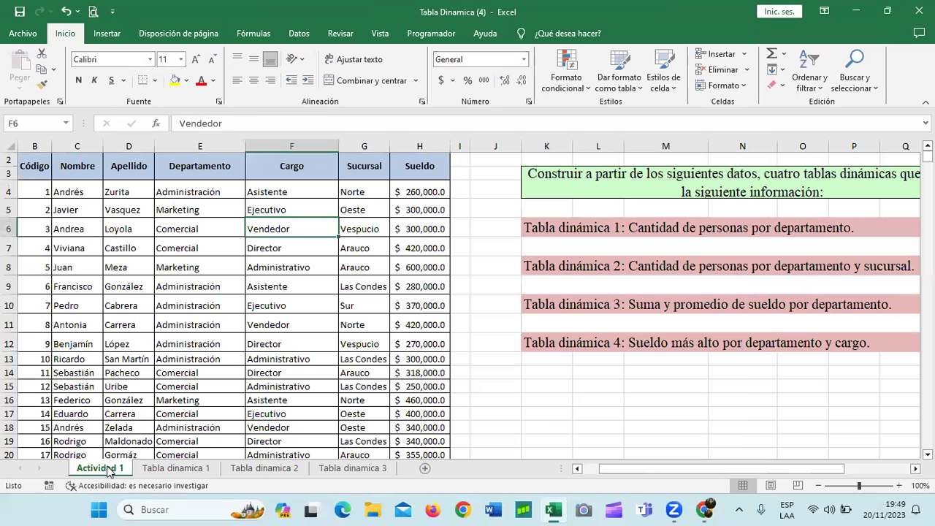
scroll(745, 417, right, 2)
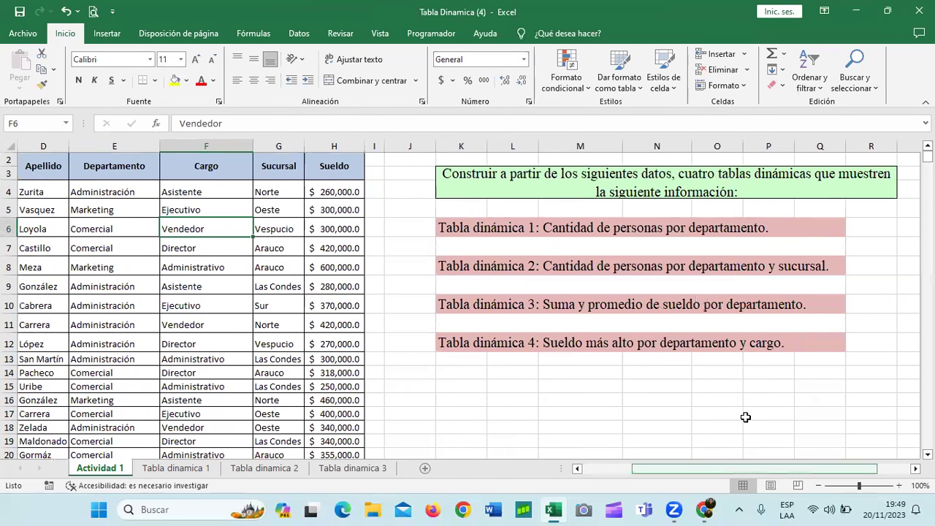
key(ctrl+Page_Down)
key(ctrl+Page_Down)
key(ctrl+Page_Down)
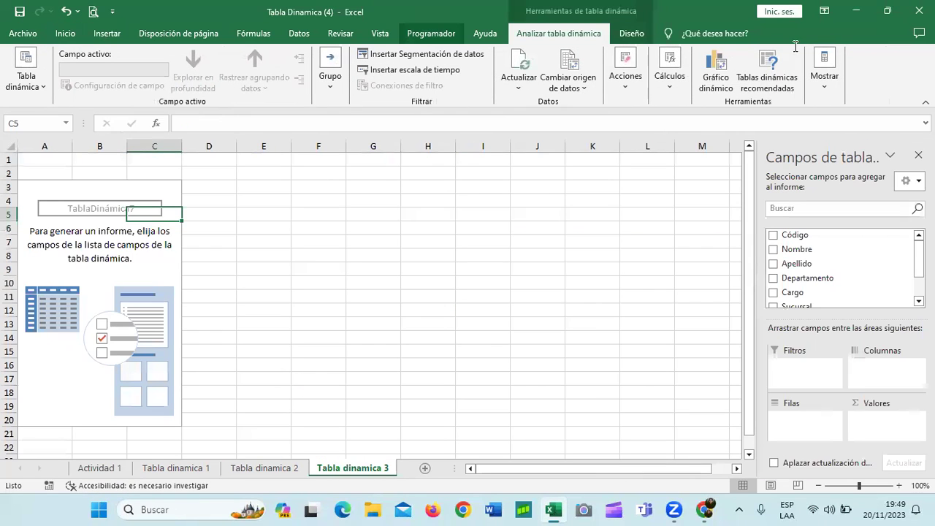
click(772, 279)
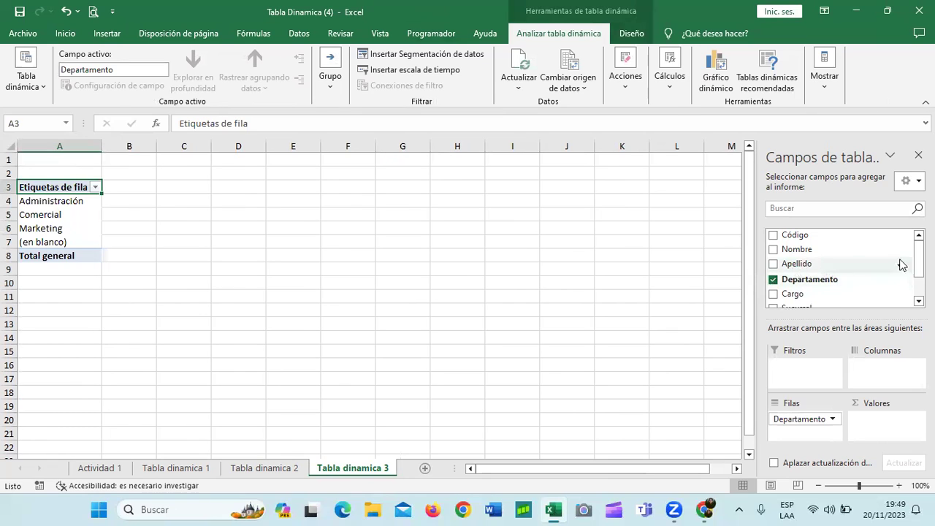
Put Sueldo in the pivot values so each department shows its salary sum, totalling 54632000
scroll(803, 274, down, 1)
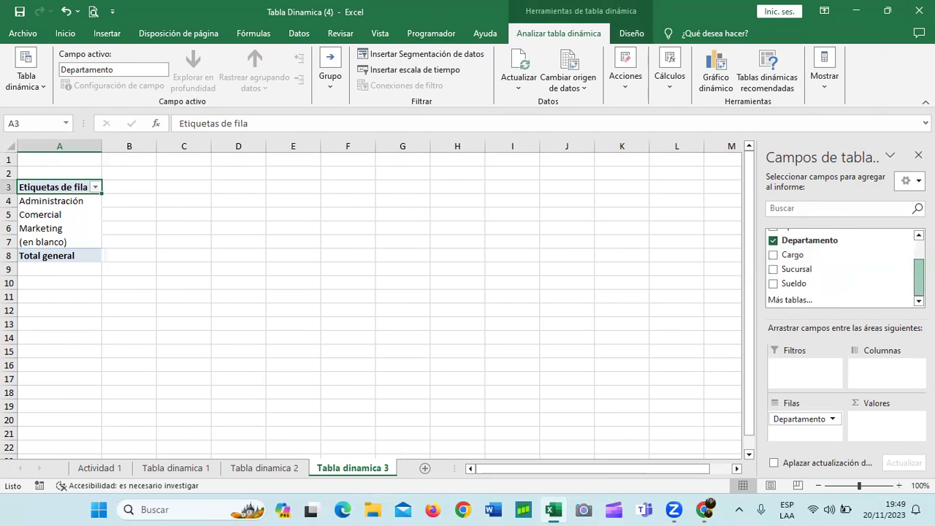
click(772, 284)
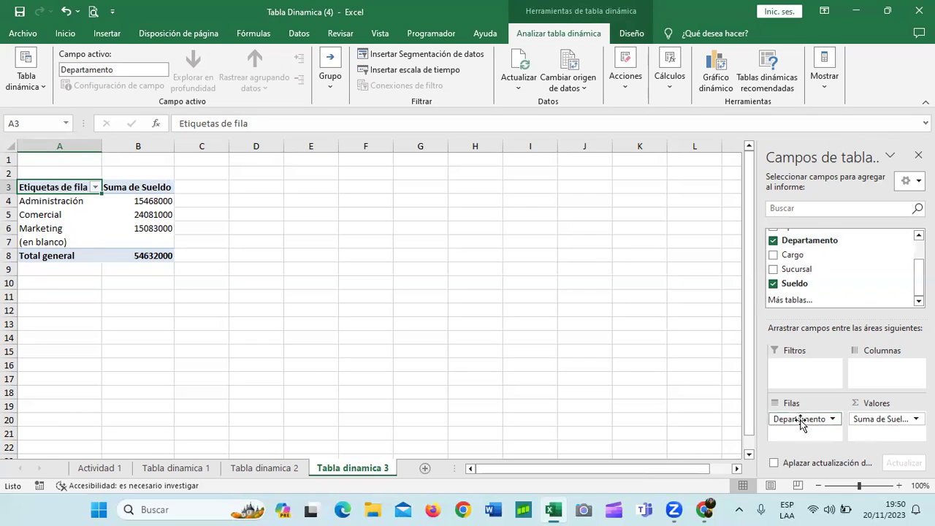
mouse_move(880, 419)
mouse_down()
mouse_move(876, 369)
mouse_move(791, 433)
mouse_up()
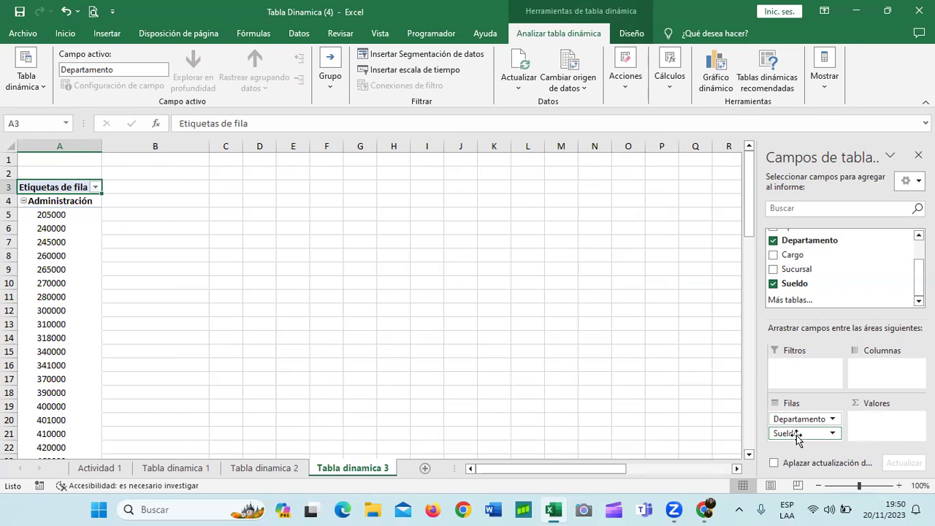
drag(790, 433, 877, 433)
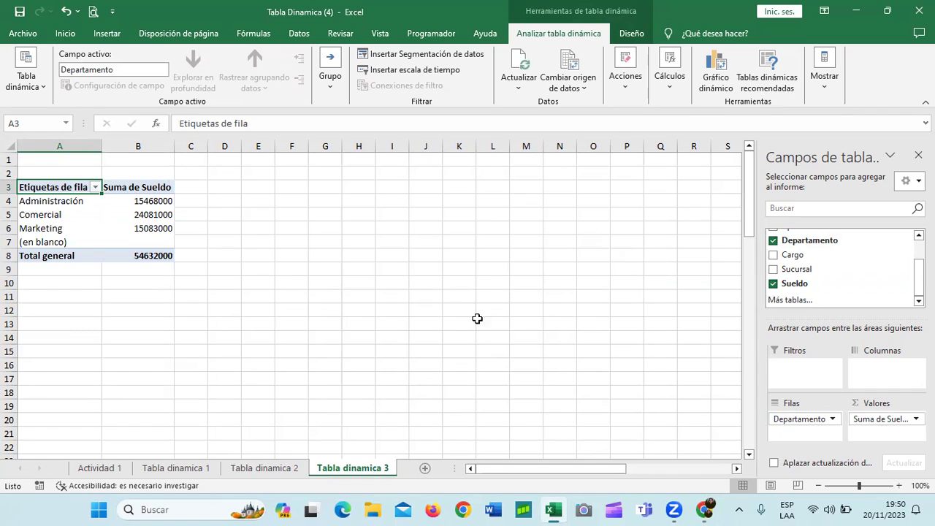
click(108, 470)
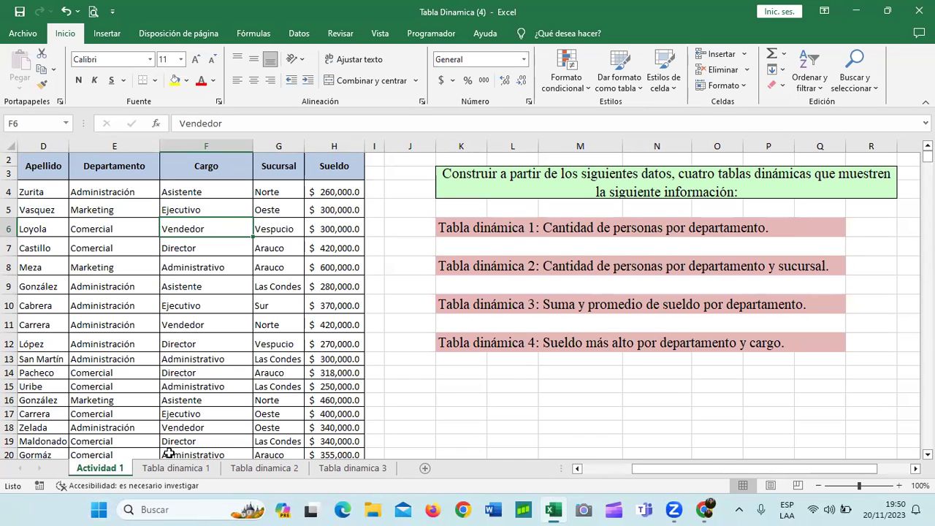
key(ctrl+Page_Down)
key(ctrl+Page_Down)
key(ctrl+Page_Down)
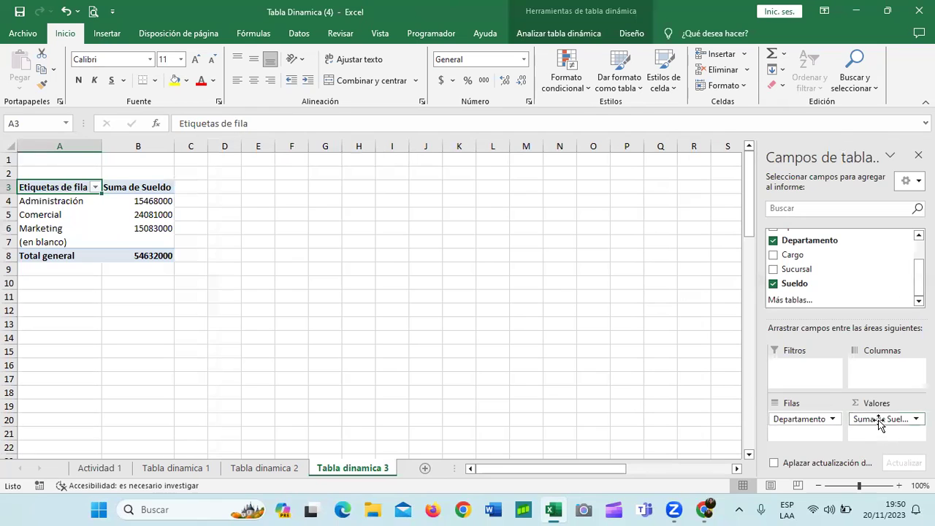
Format Suma de Sueldo as Contabilidad with 0 decimals, e.g. $ 15,468,000
click(879, 420)
click(833, 403)
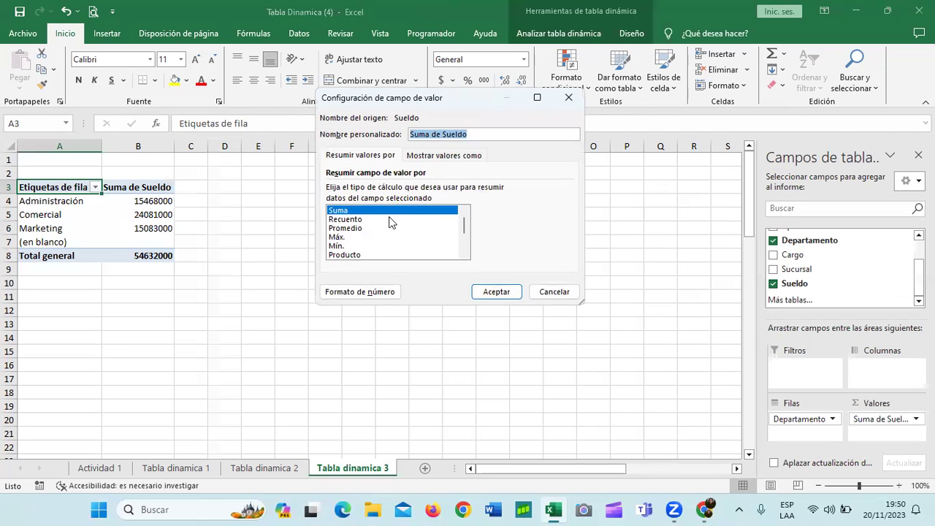
click(376, 292)
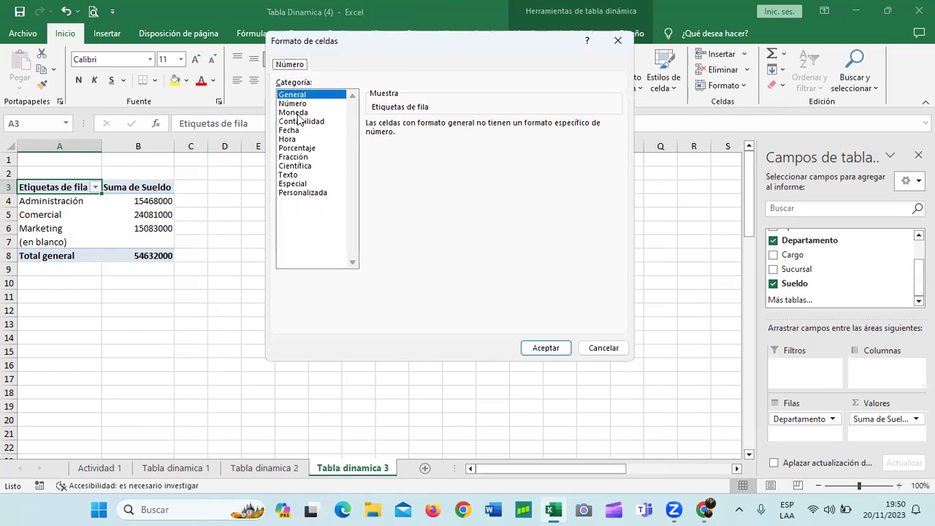
click(304, 122)
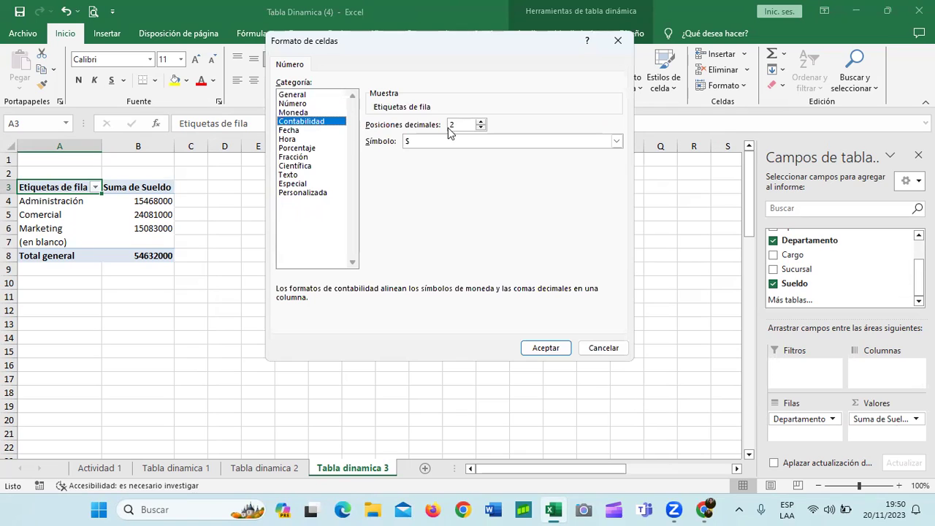
click(481, 128)
click(480, 128)
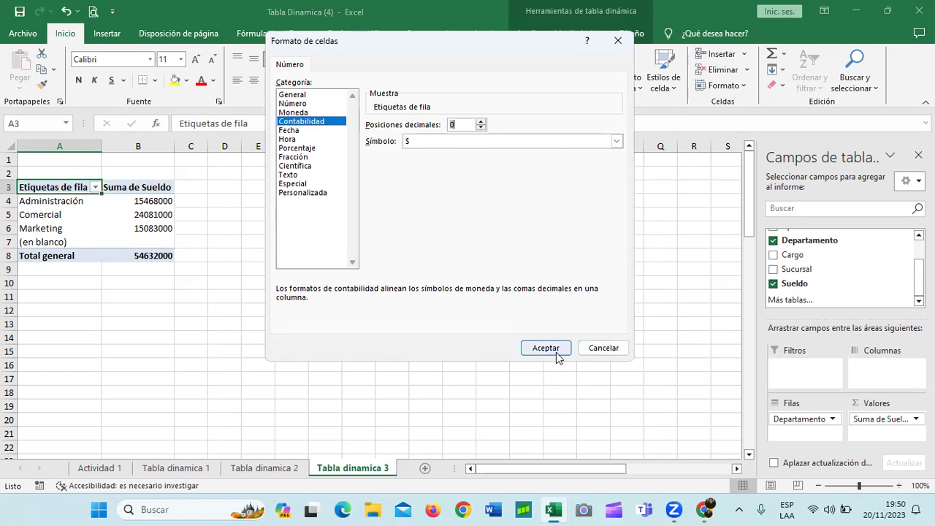
click(555, 352)
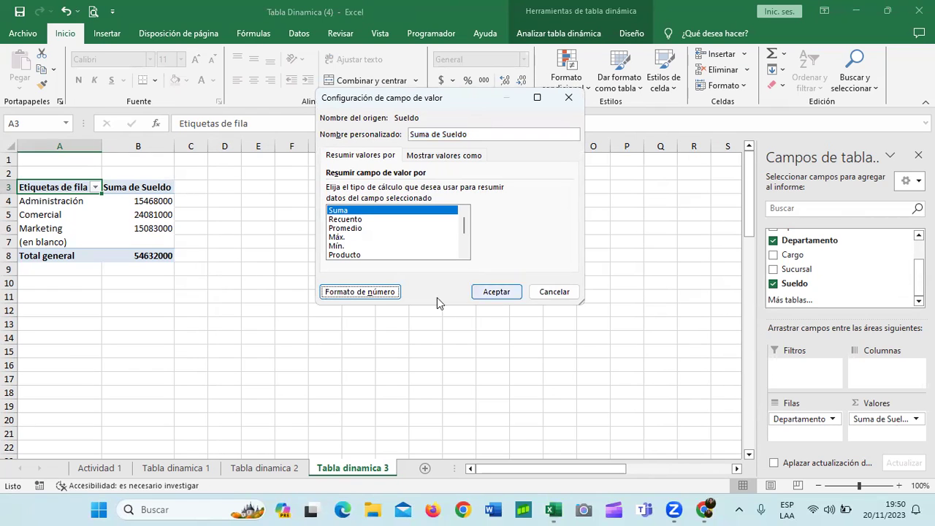
click(496, 291)
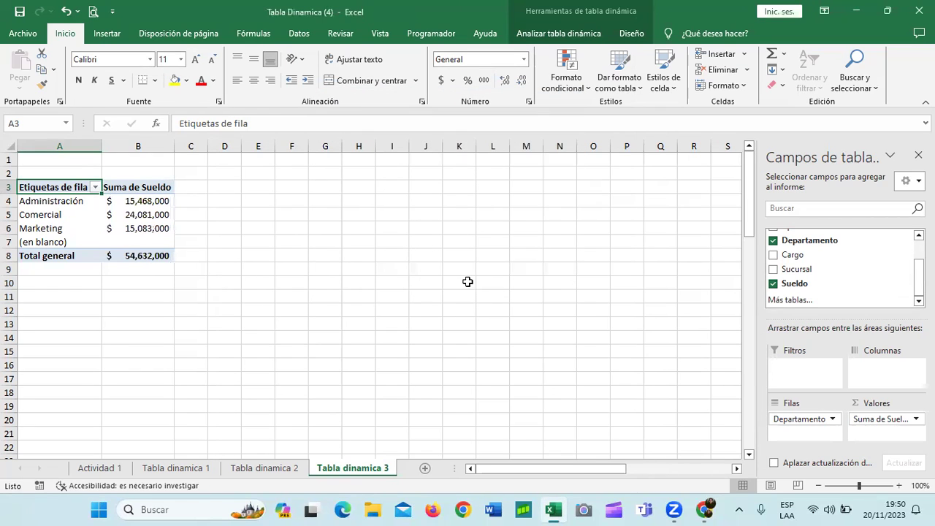
click(468, 281)
click(125, 204)
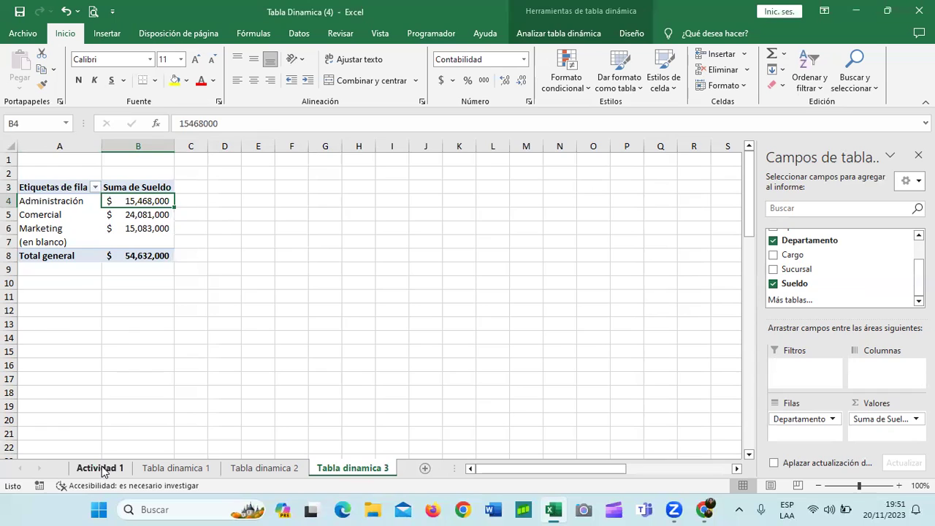
click(101, 468)
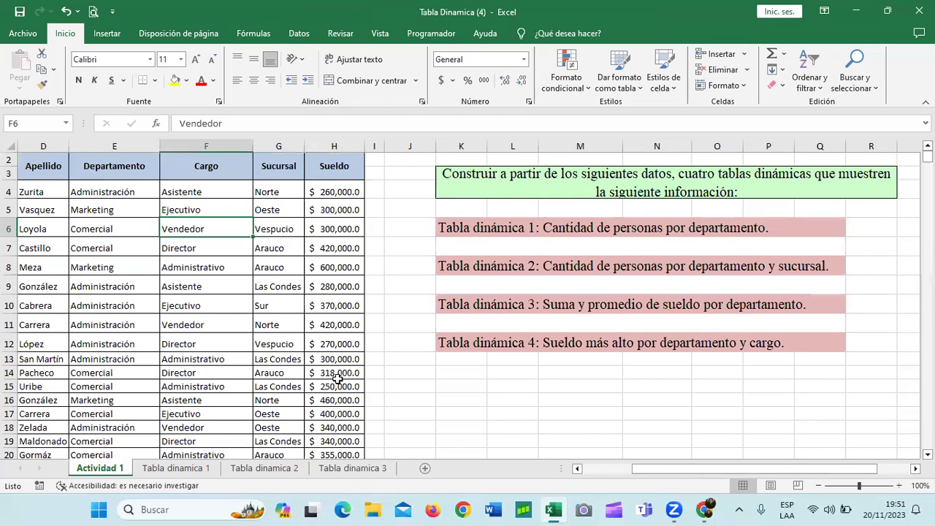
scroll(333, 410, down, 3)
scroll(333, 410, up, 3)
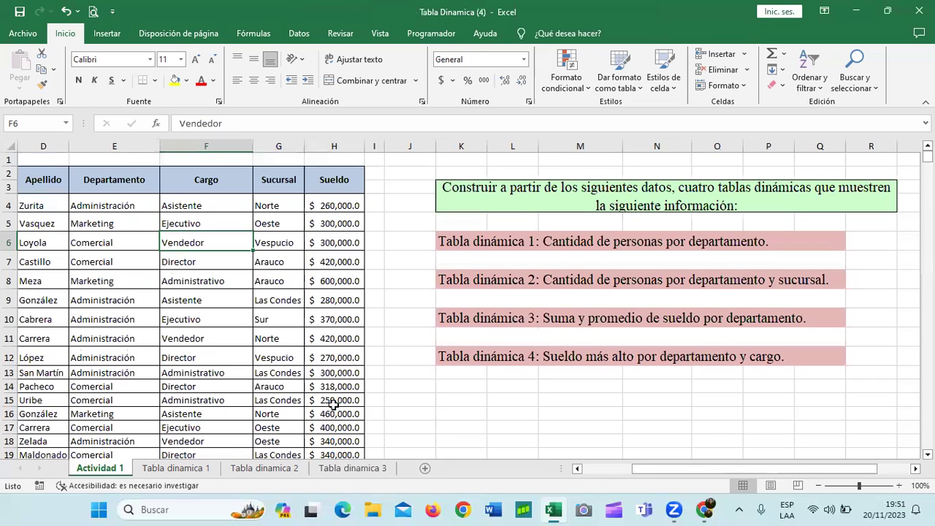
click(322, 203)
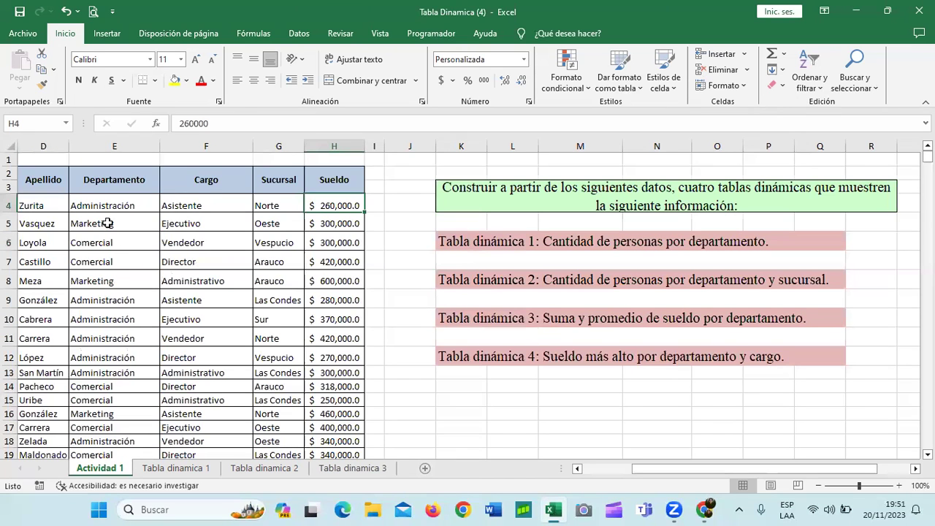
drag(642, 468, 594, 468)
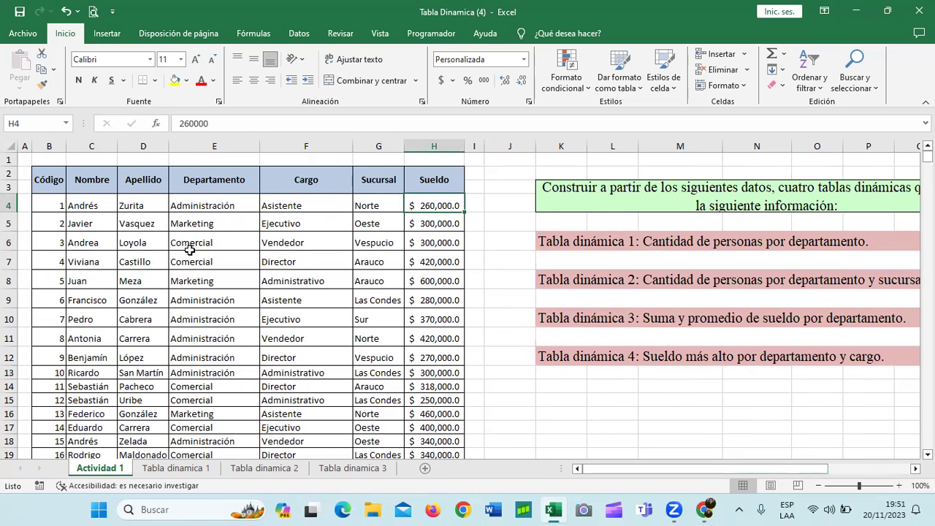
scroll(371, 208, down, 2)
scroll(368, 216, down, 2)
scroll(370, 227, down, 2)
scroll(373, 255, up, 5)
scroll(373, 270, up, 1)
drag(825, 469, 883, 473)
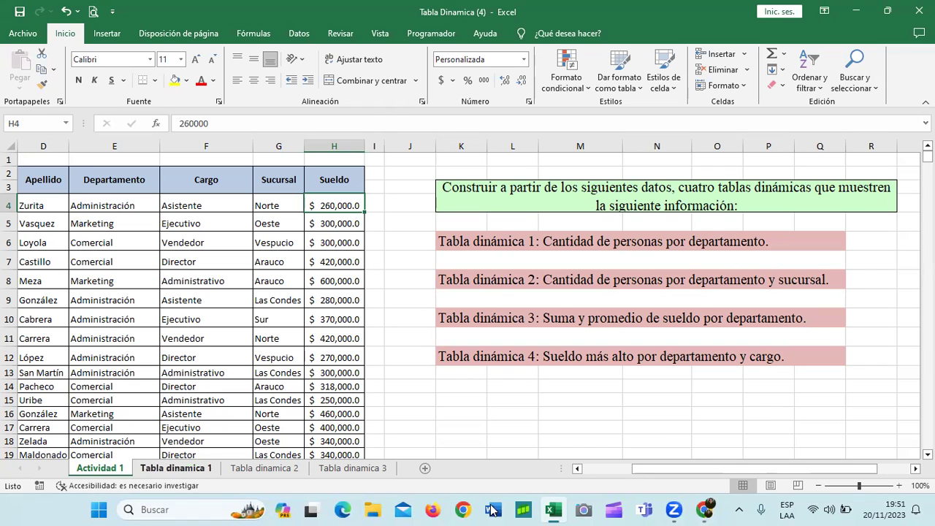
key(ctrl+Page_Down)
key(ctrl+Page_Down)
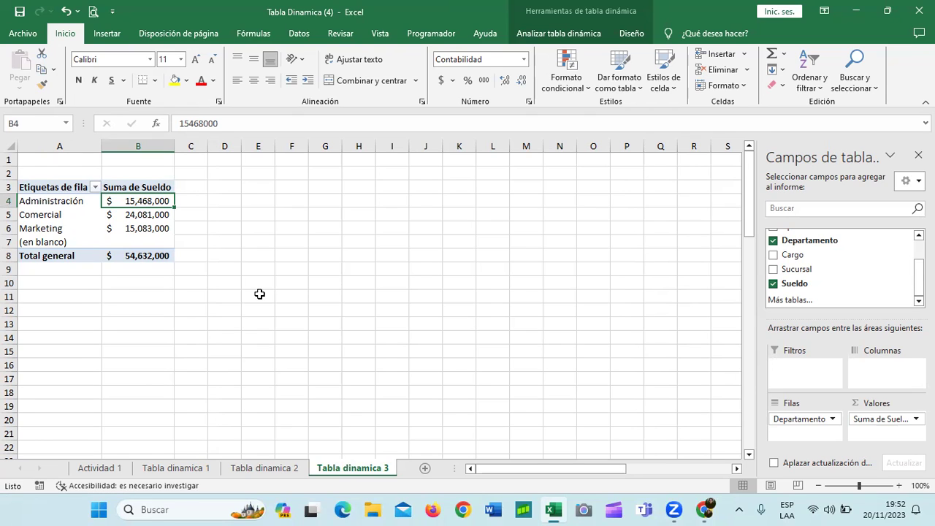
Check the Comercial, Marketing and grand total ($ 54,632,000) salary values in the pivot
click(133, 214)
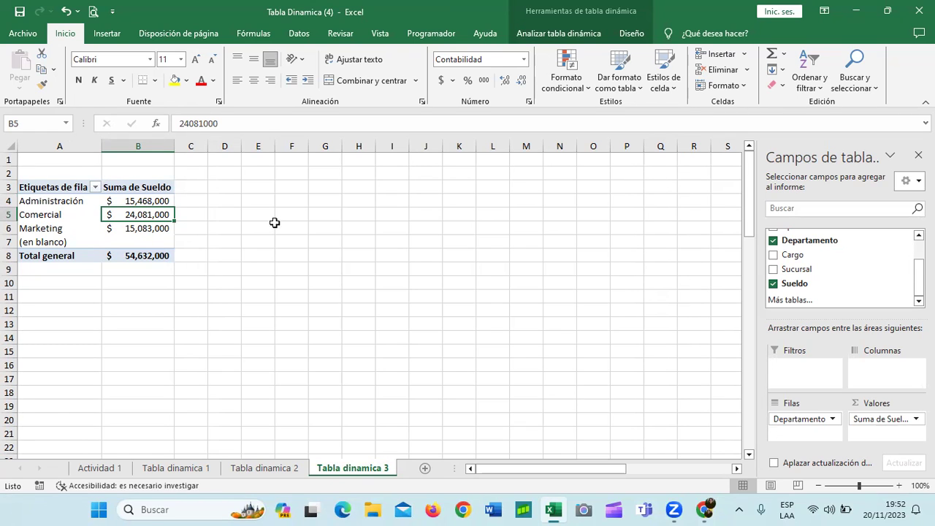
click(110, 226)
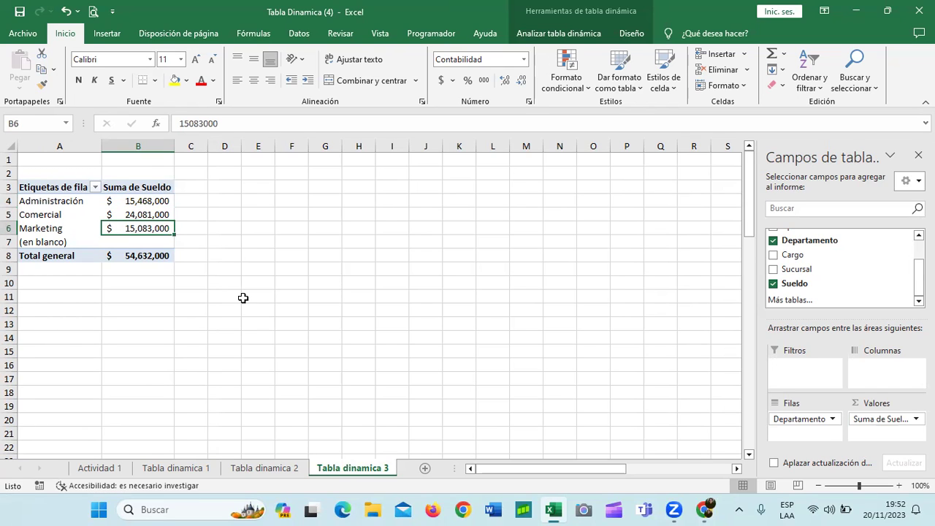
click(132, 257)
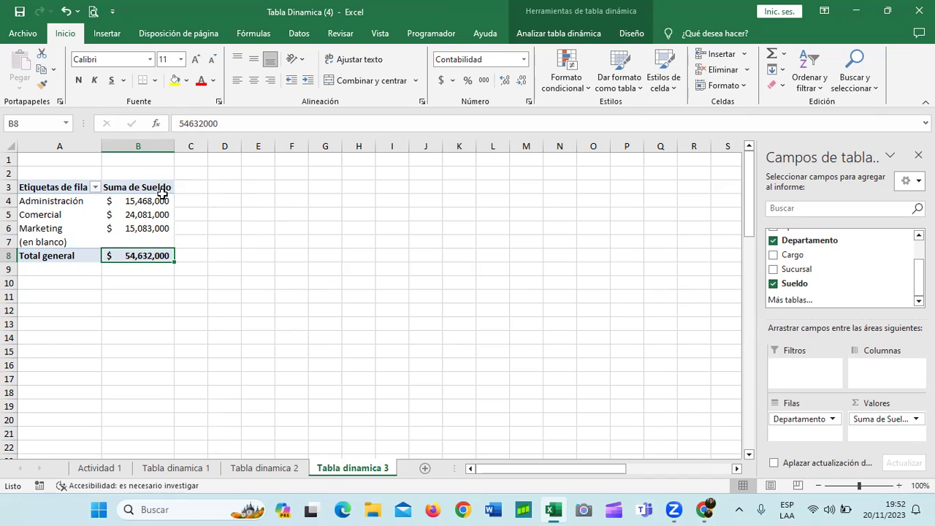
On Actividad 1, AutoSum the Sueldo column into H154, giving $54,632,000.0
click(107, 468)
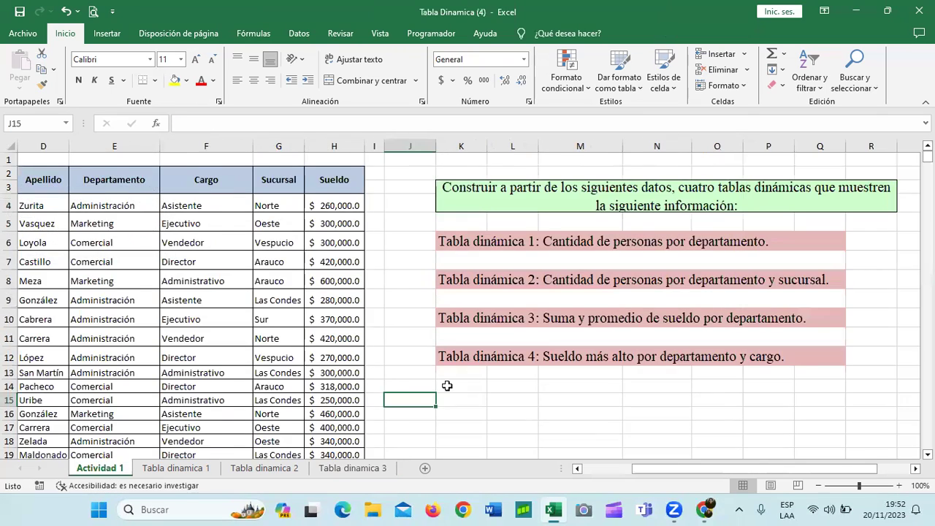
scroll(443, 376, down, 10)
scroll(420, 369, down, 7)
scroll(390, 372, down, 9)
scroll(387, 373, down, 7)
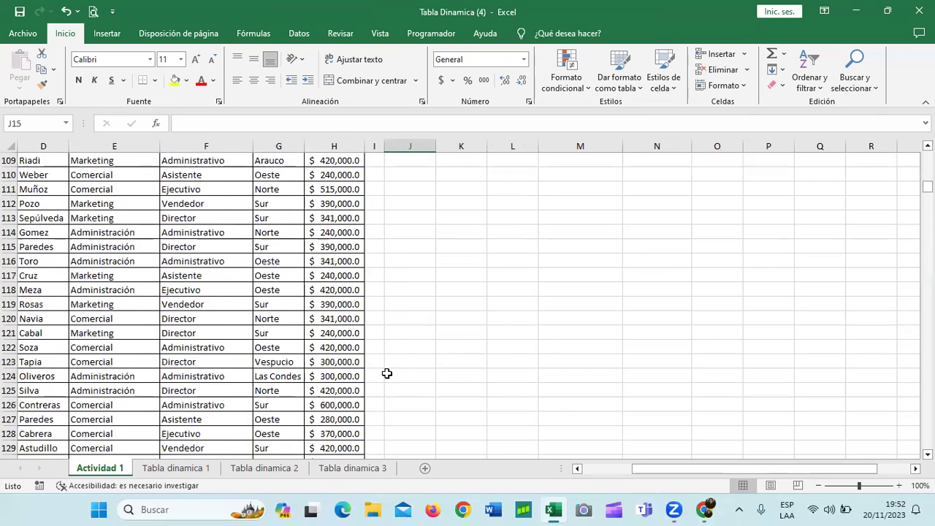
scroll(388, 373, down, 10)
scroll(387, 374, down, 9)
scroll(385, 373, up, 8)
scroll(358, 398, down, 3)
click(329, 330)
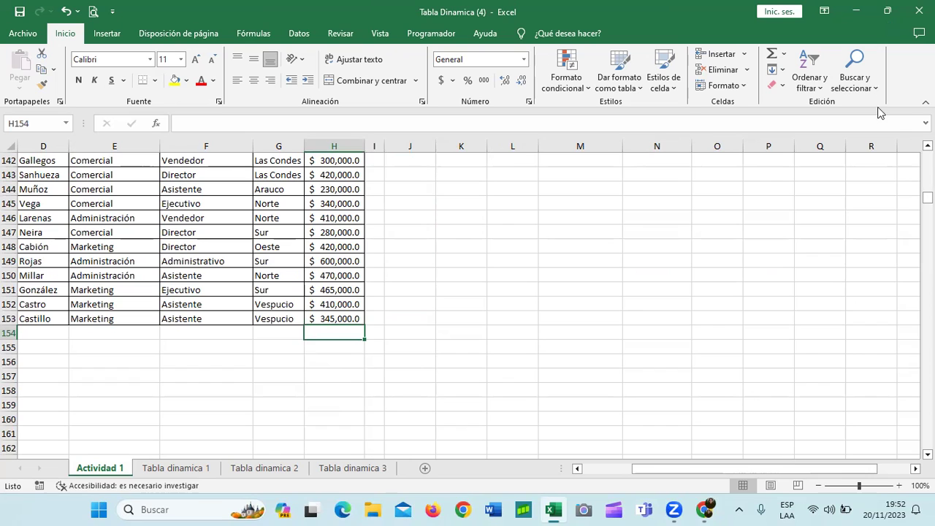
click(772, 55)
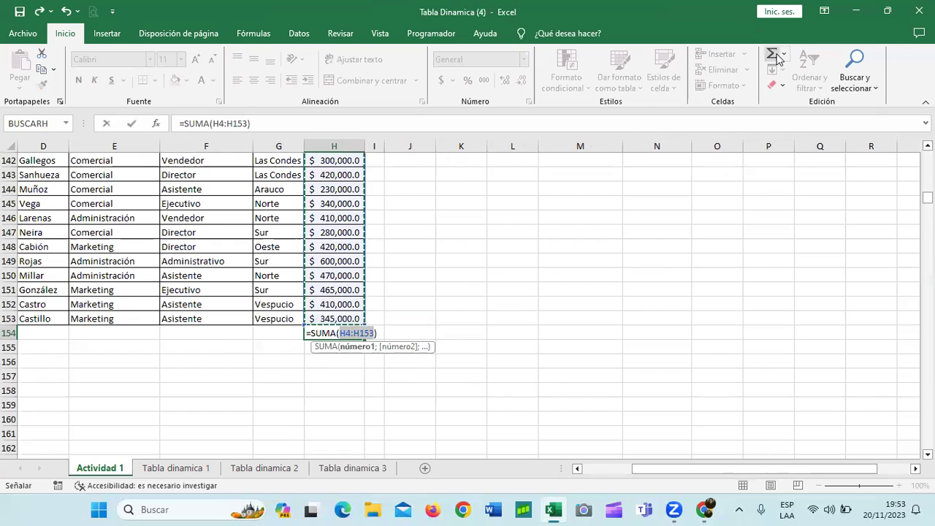
key(Return)
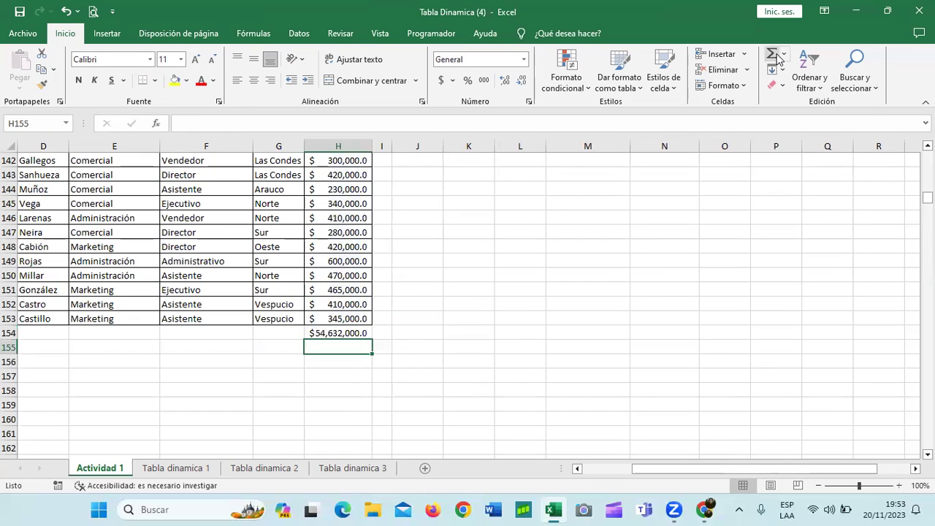
Put an outside border around the H154 total and return to Tabla dinamica 3
click(331, 333)
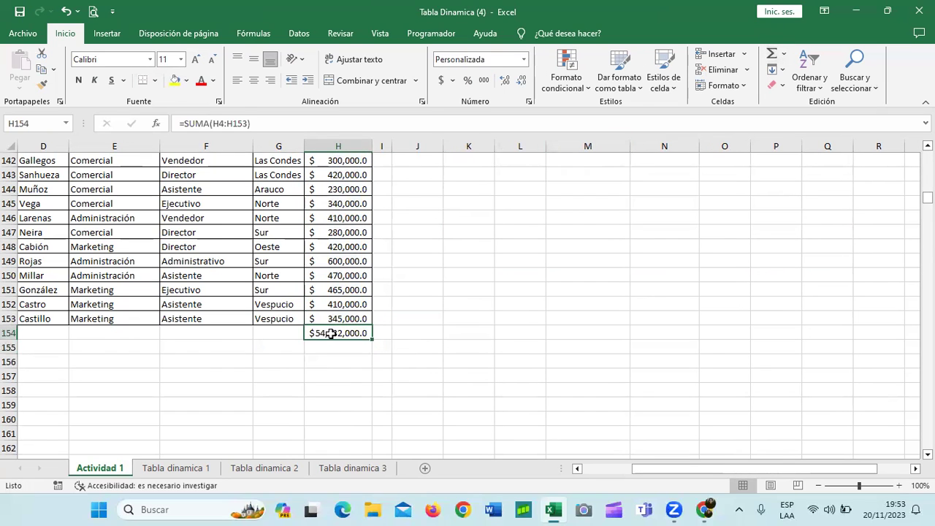
click(155, 80)
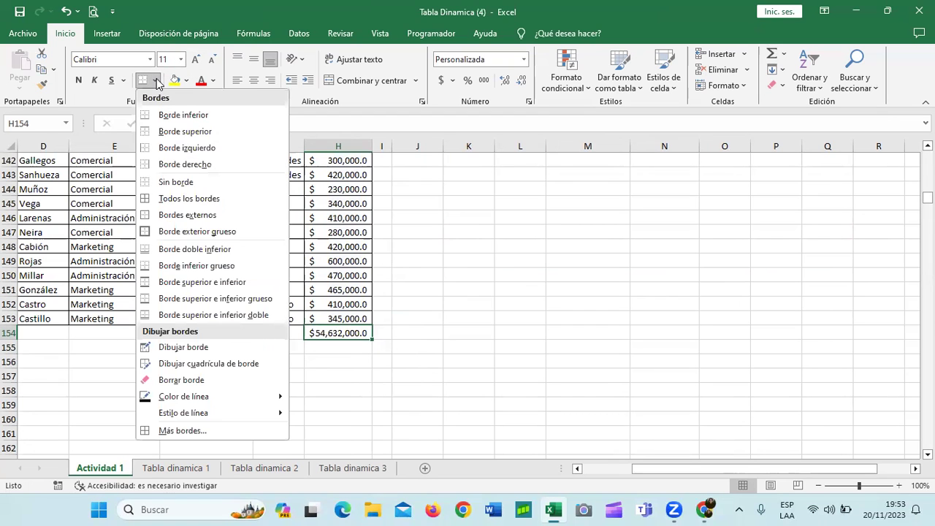
click(180, 232)
click(529, 344)
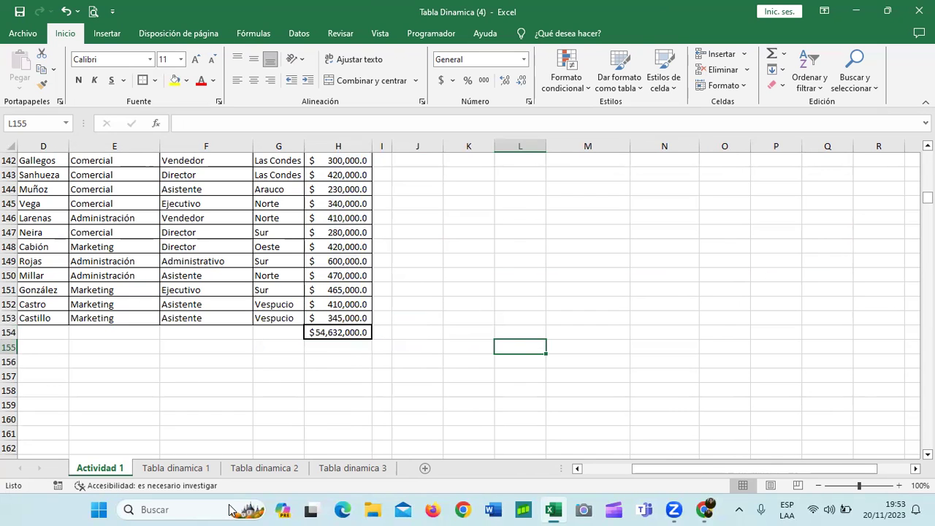
click(353, 467)
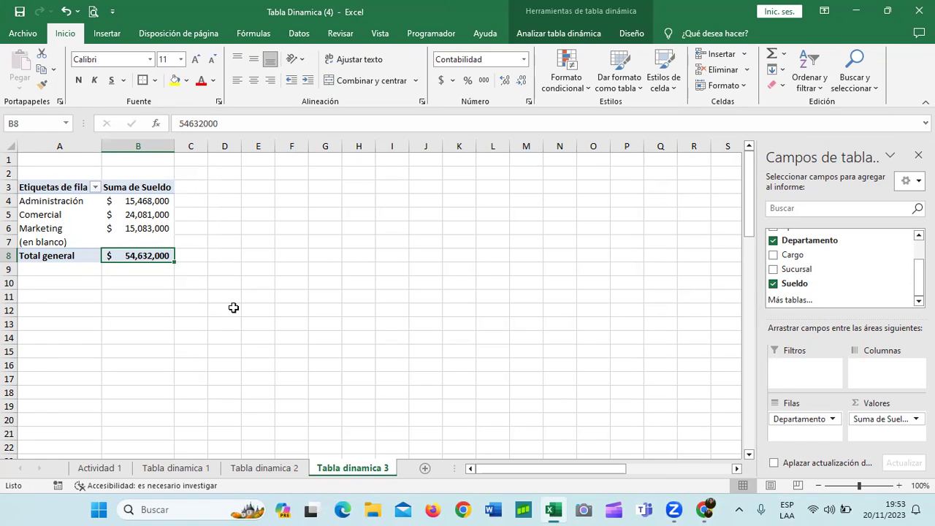
click(325, 301)
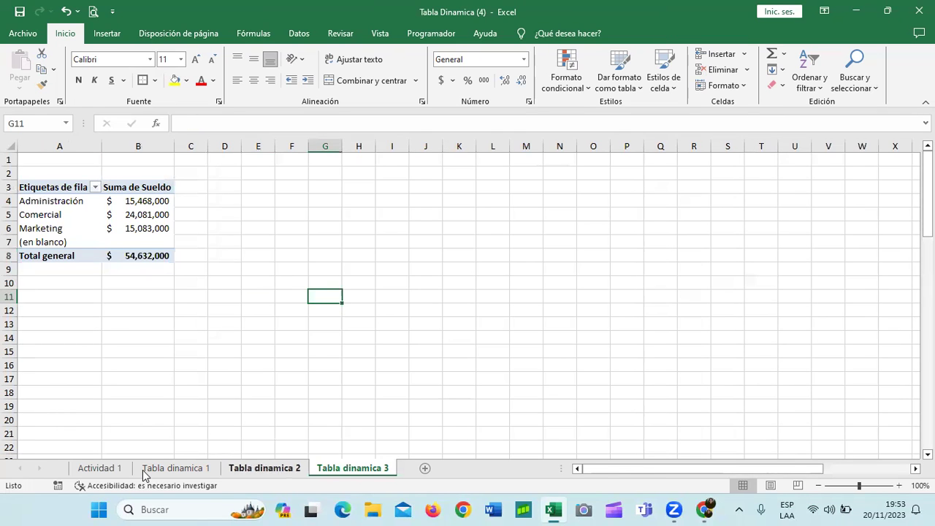
click(119, 470)
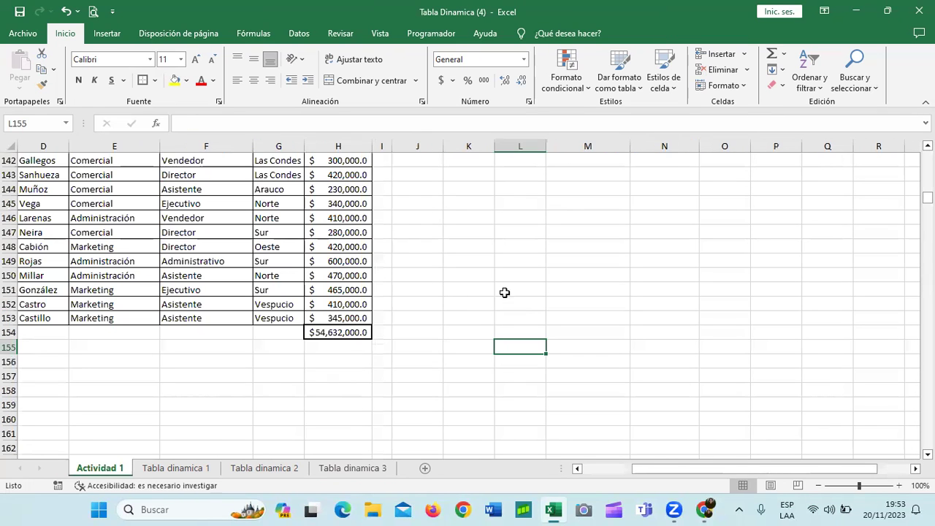
scroll(520, 327, up, 6)
scroll(519, 328, up, 10)
scroll(519, 328, up, 1)
scroll(519, 328, up, 16)
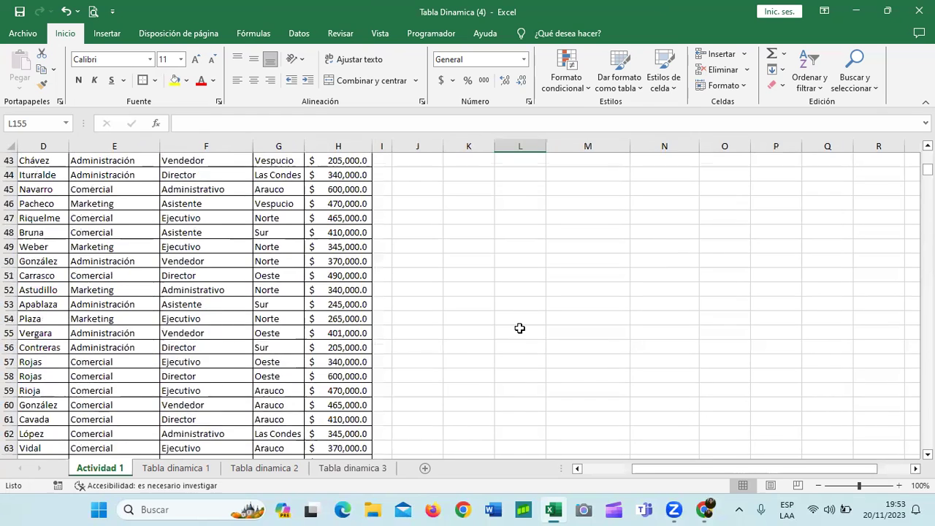
scroll(519, 328, up, 6)
scroll(519, 339, up, 8)
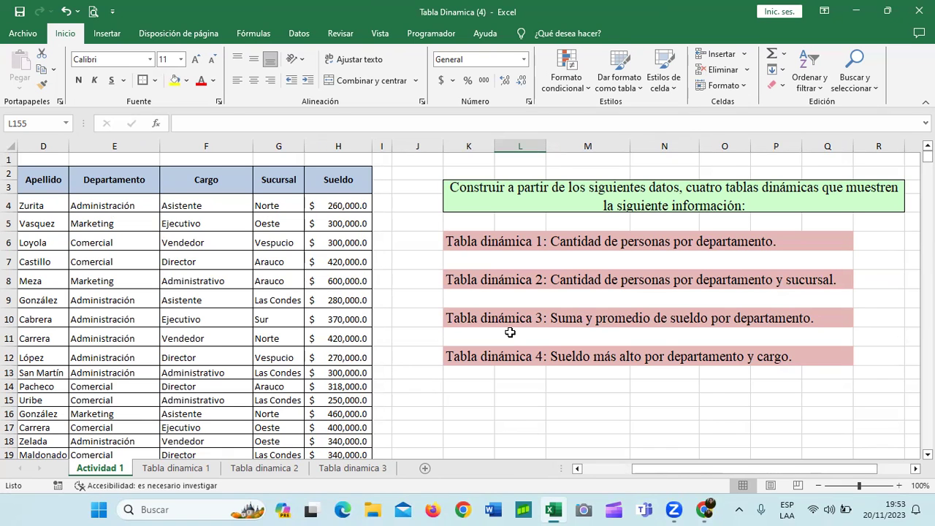
key(ctrl+Page_Down)
key(ctrl+Page_Down)
key(ctrl+Page_Down)
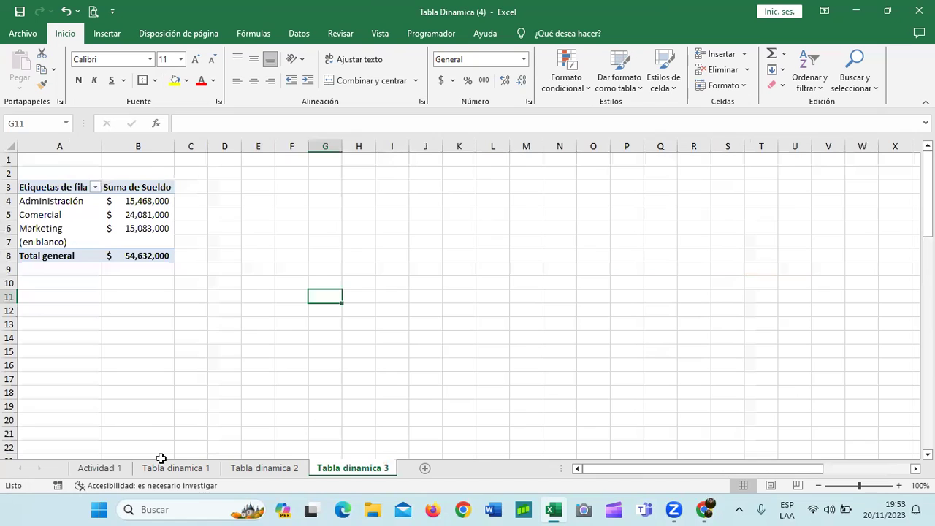
click(136, 214)
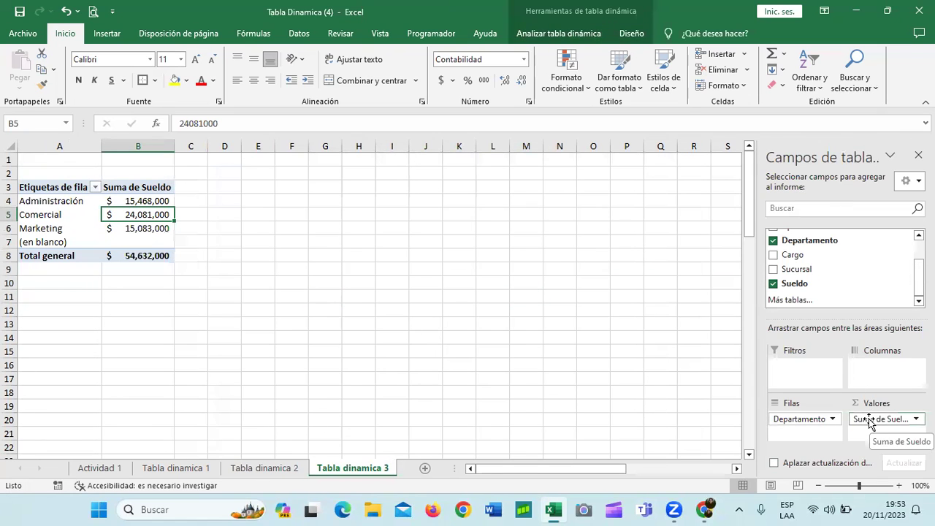
Drag Sueldo into Valores again, creating a Suma de Sueldo2 column
mouse_move(793, 284)
mouse_down()
mouse_move(824, 316)
mouse_move(871, 438)
mouse_up()
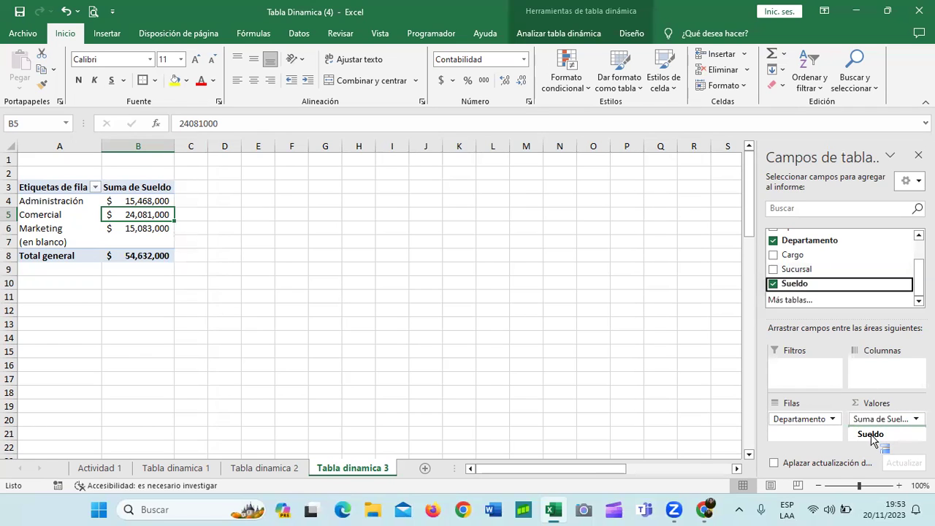
drag(871, 438, 872, 442)
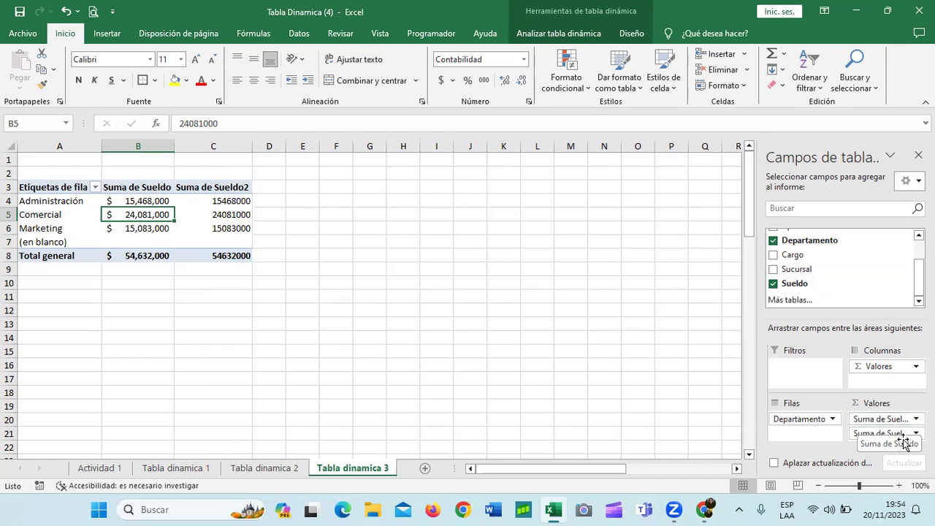
click(879, 434)
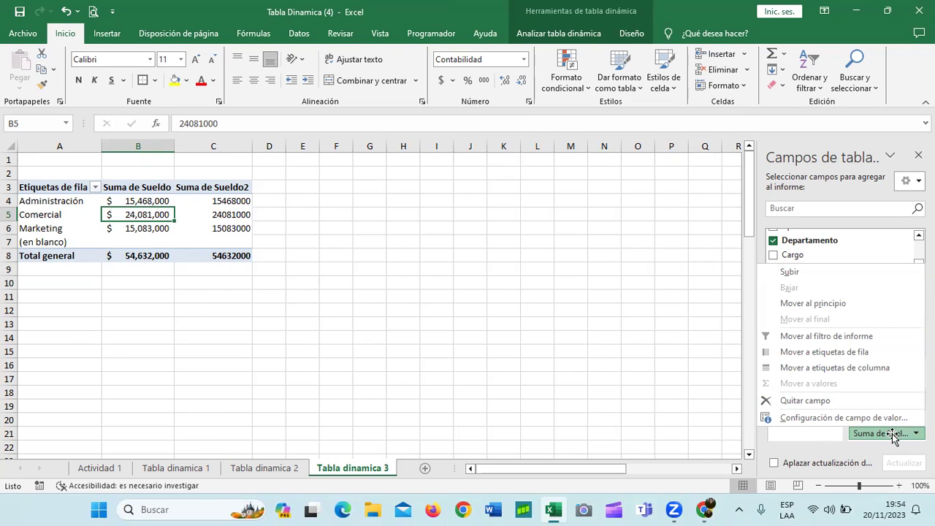
Edit the second Sueldo field's custom name in Value Field Settings
click(818, 419)
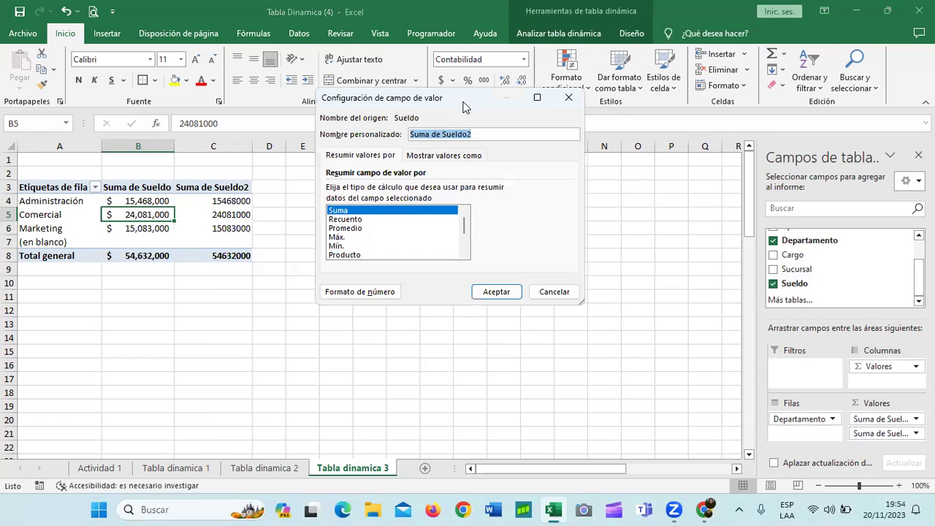
drag(462, 107, 505, 134)
click(524, 160)
key(BackSpace)
key(BackSpace)
key(BackSpace)
key(BackSpace)
key(BackSpace)
key(BackSpace)
key(BackSpace)
key(BackSpace)
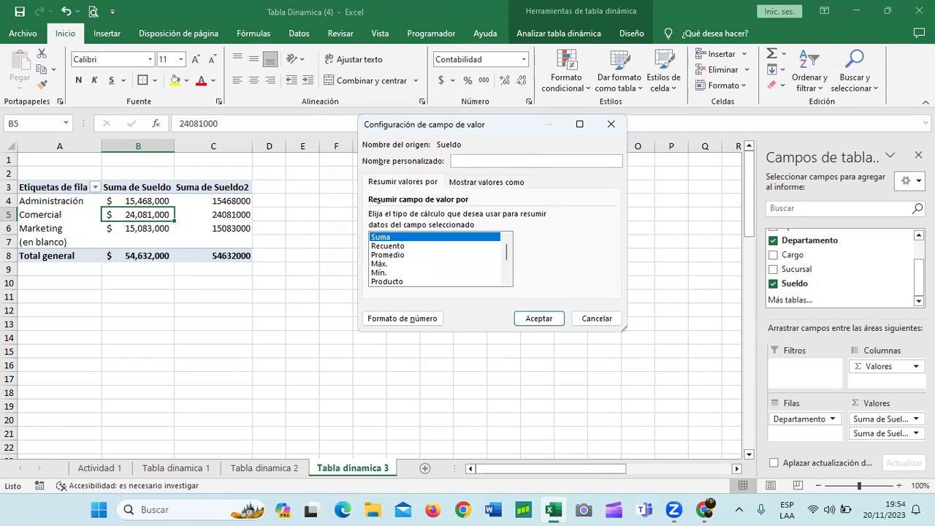
text(Promedio de los)
drag(506, 250, 506, 251)
Summarize the second Sueldo field as Promedio with 0-decimal percentage format
click(393, 249)
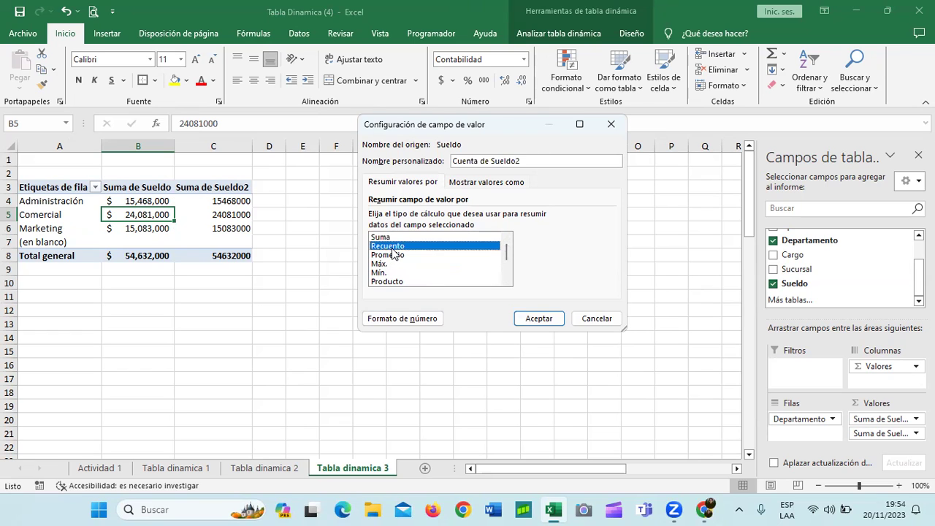
click(392, 255)
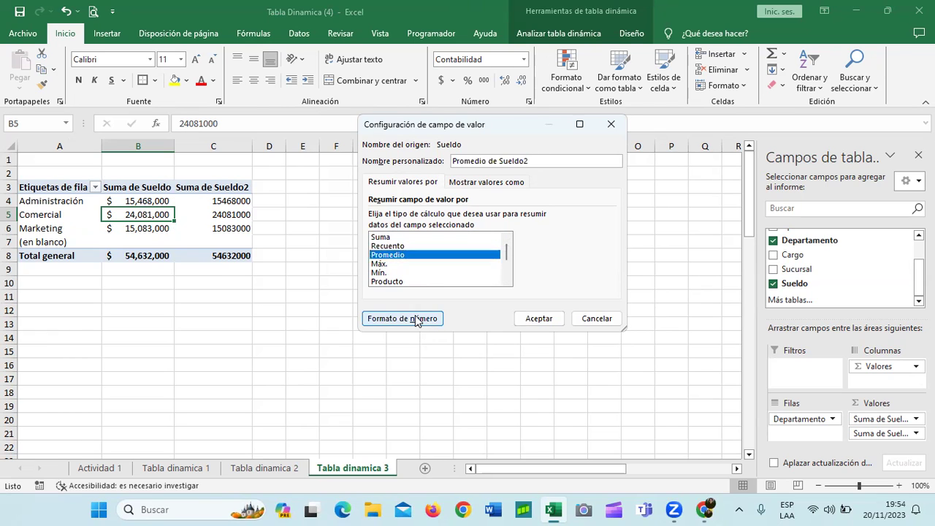
click(416, 319)
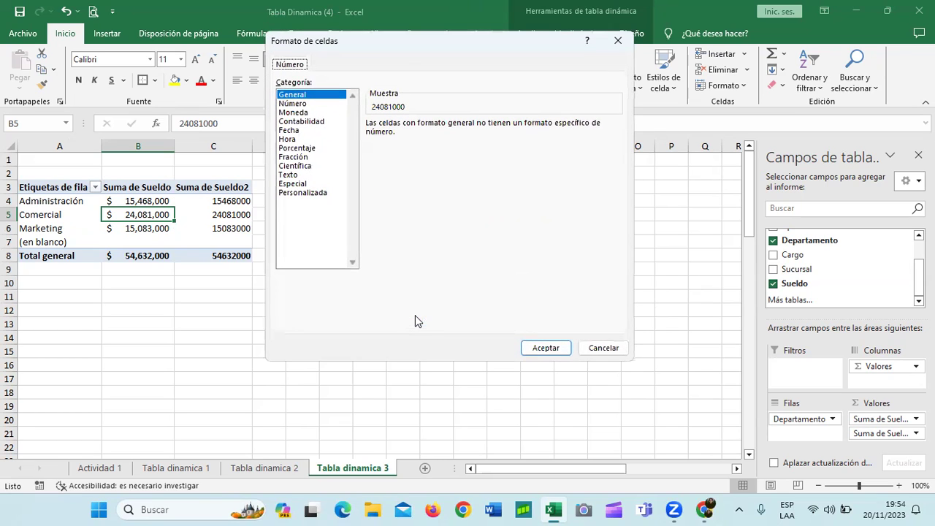
click(305, 148)
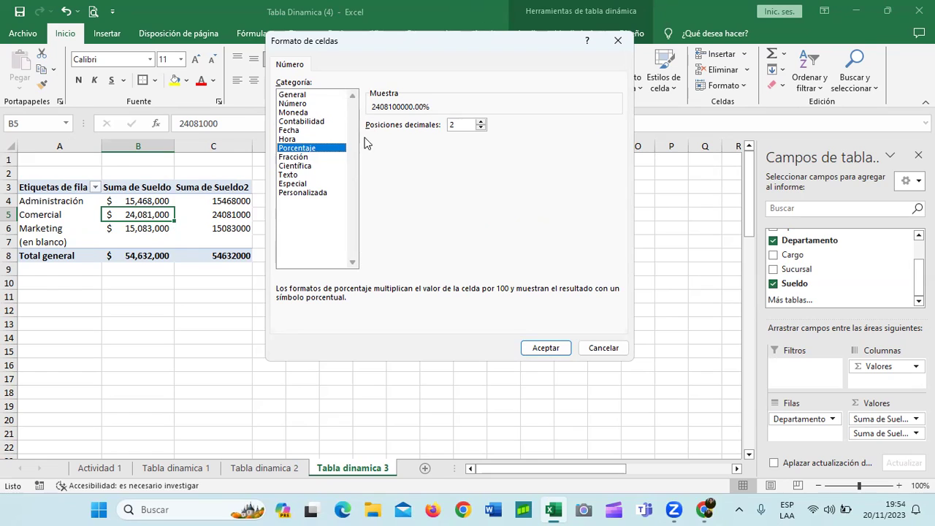
click(481, 128)
click(481, 128)
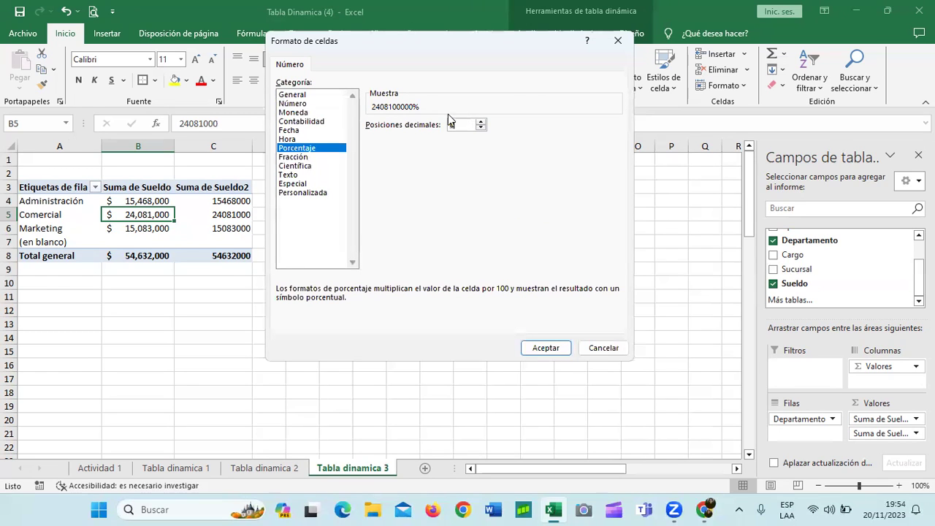
click(548, 348)
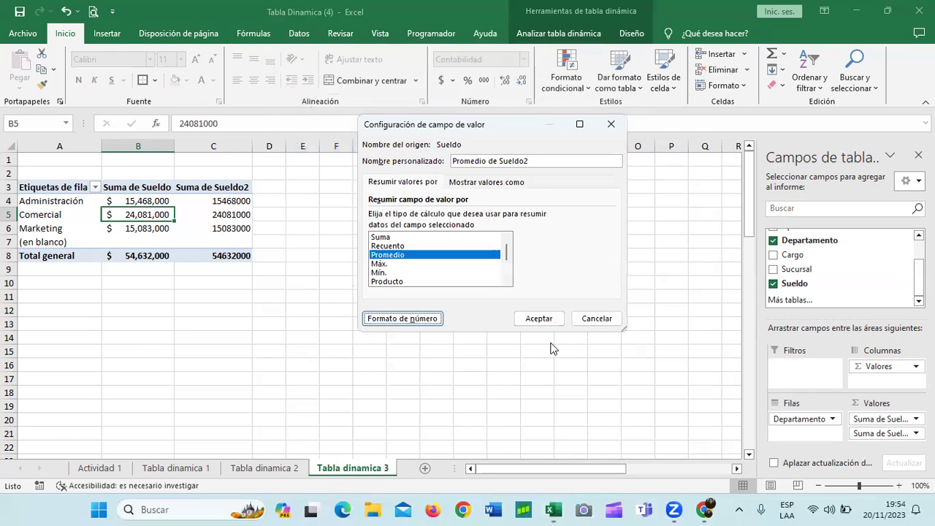
click(540, 318)
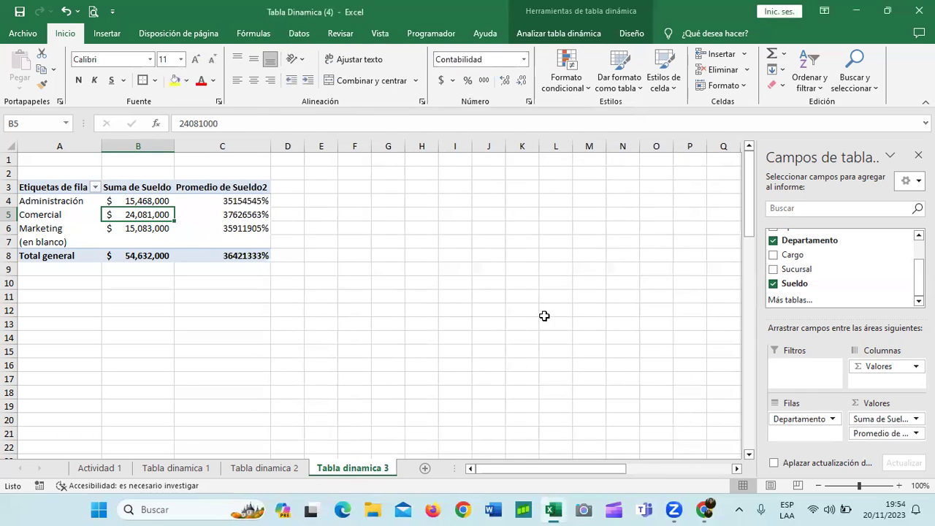
click(517, 269)
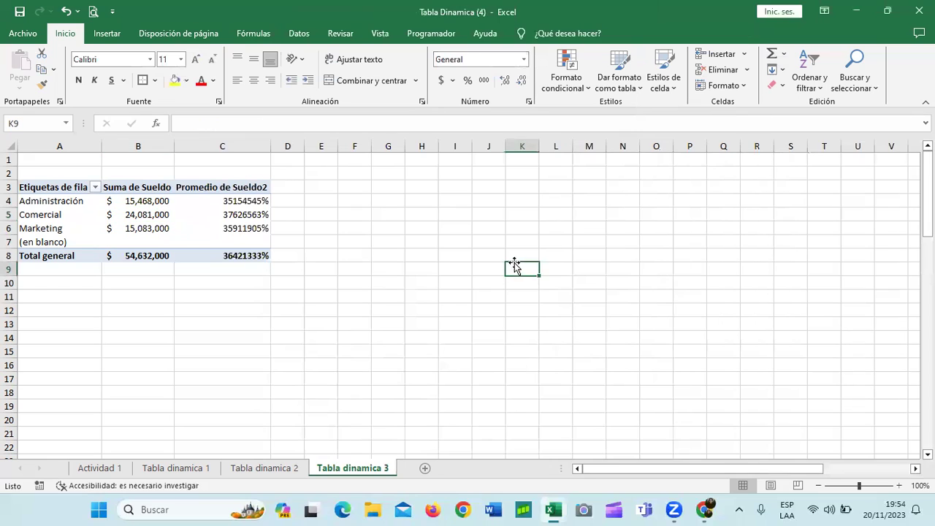
Change the Promedio de Sueldo2 value field's number format from percentage to General
click(243, 203)
mouse_move(244, 203)
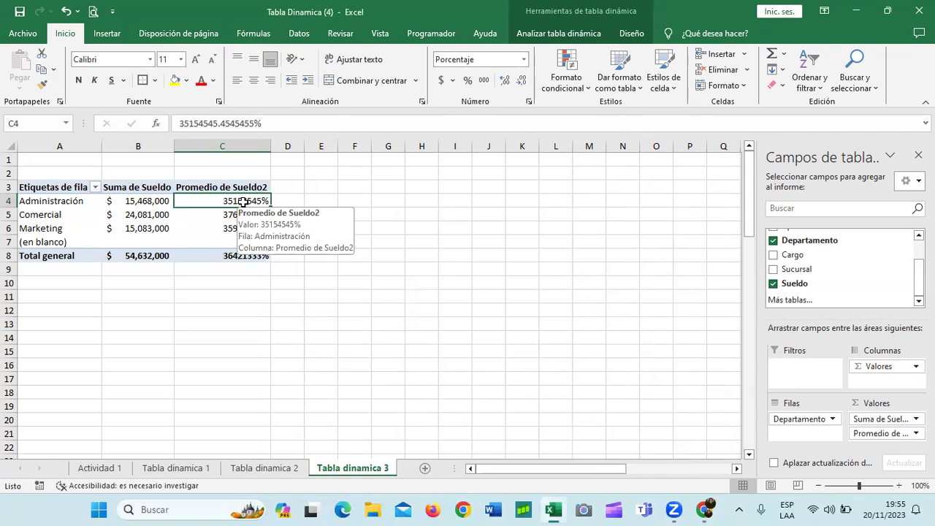
click(892, 432)
click(869, 418)
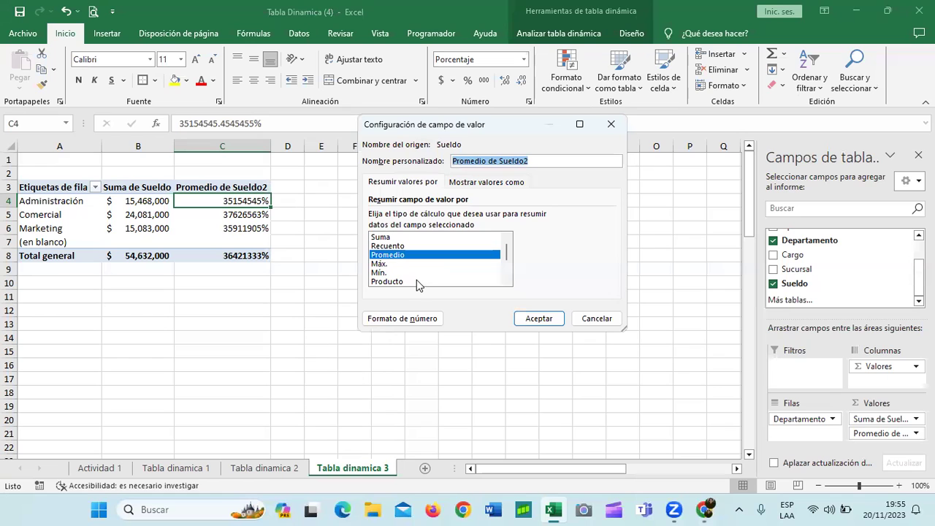
click(415, 319)
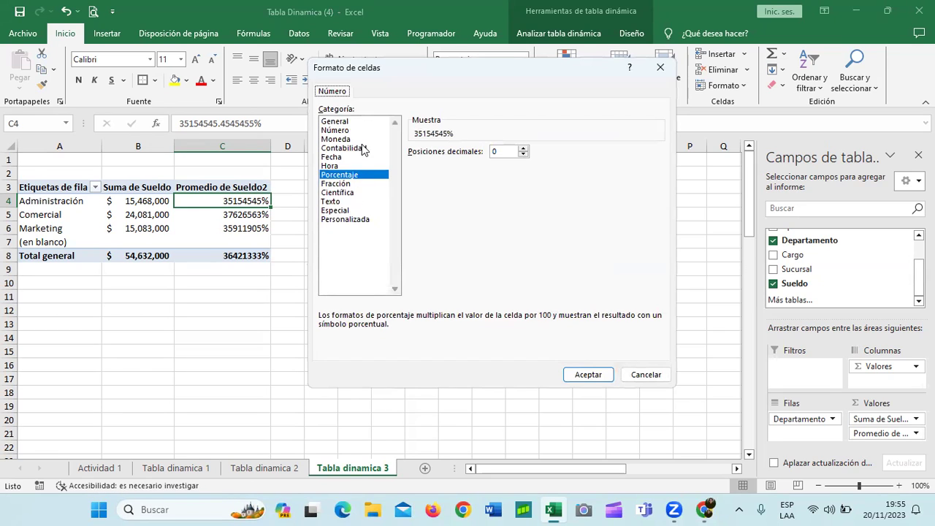
click(346, 121)
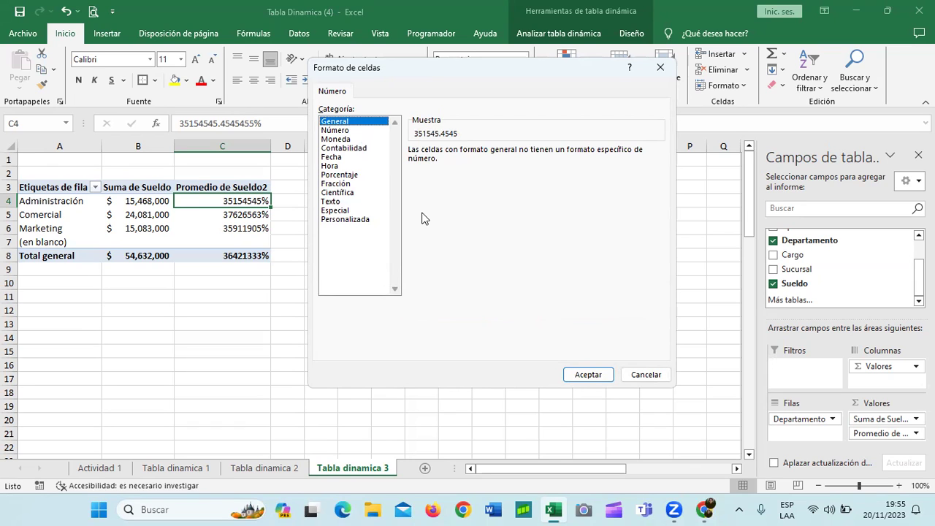
click(590, 374)
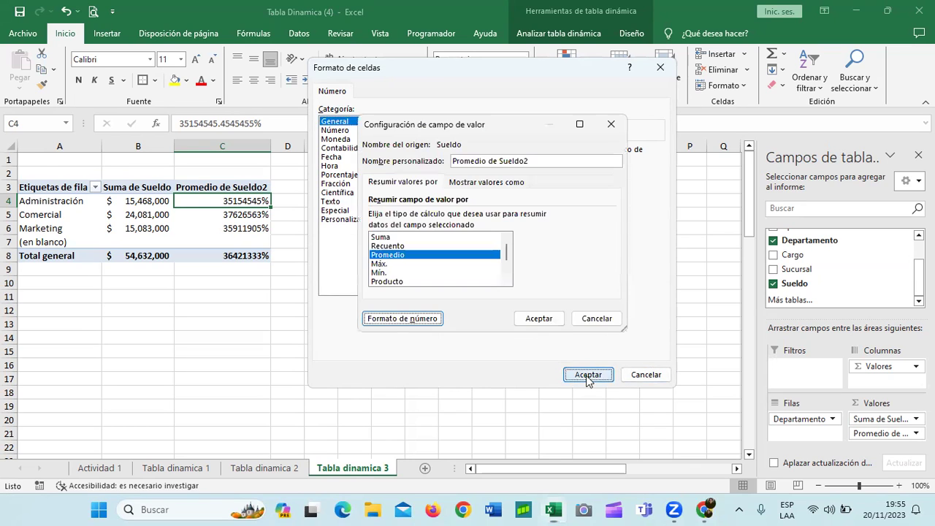
click(538, 318)
click(546, 296)
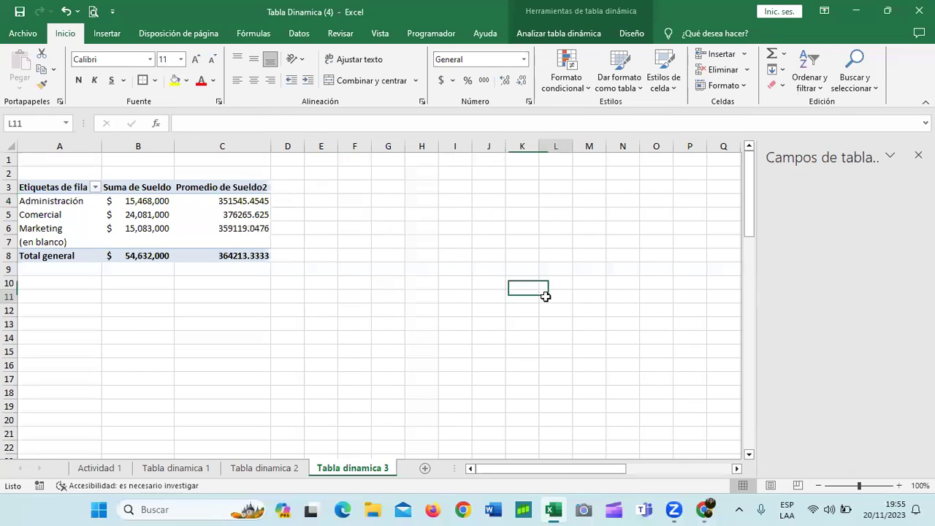
click(223, 203)
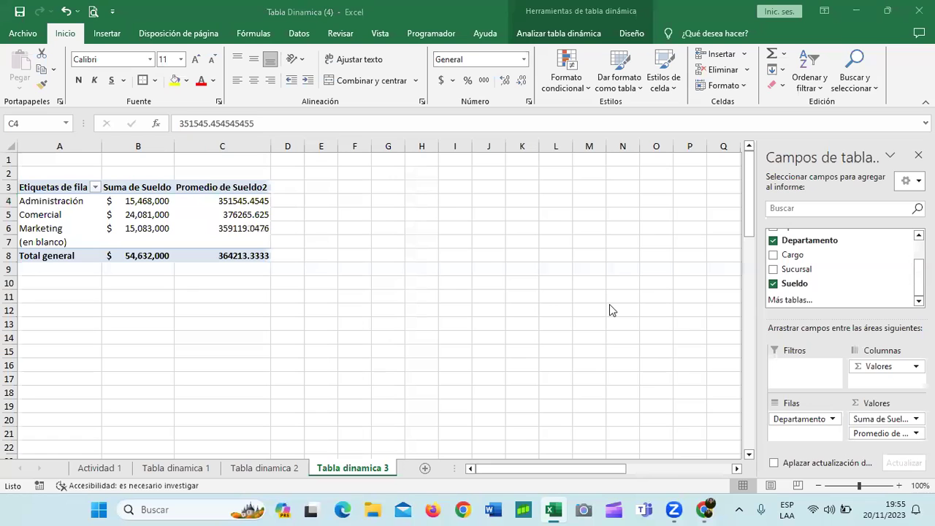
click(103, 469)
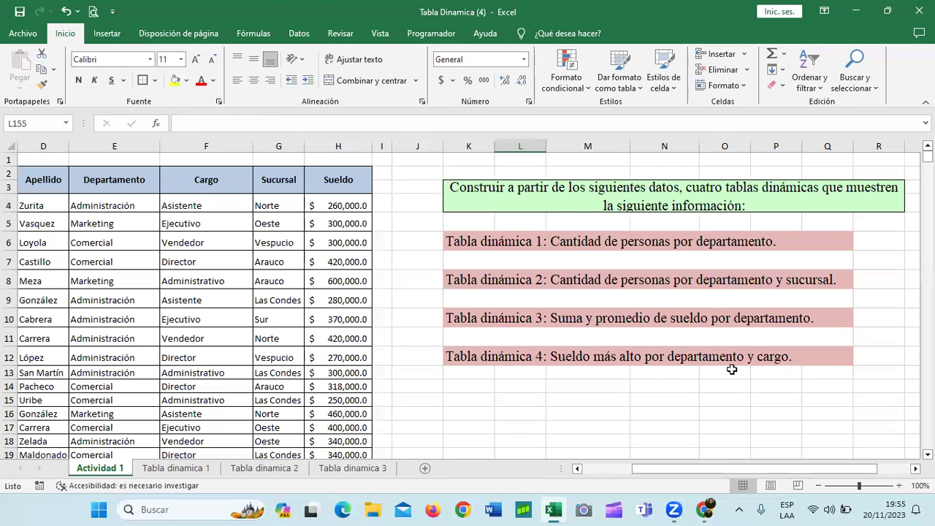
key(ctrl+Page_Down)
key(ctrl+Page_Down)
key(ctrl+Page_Down)
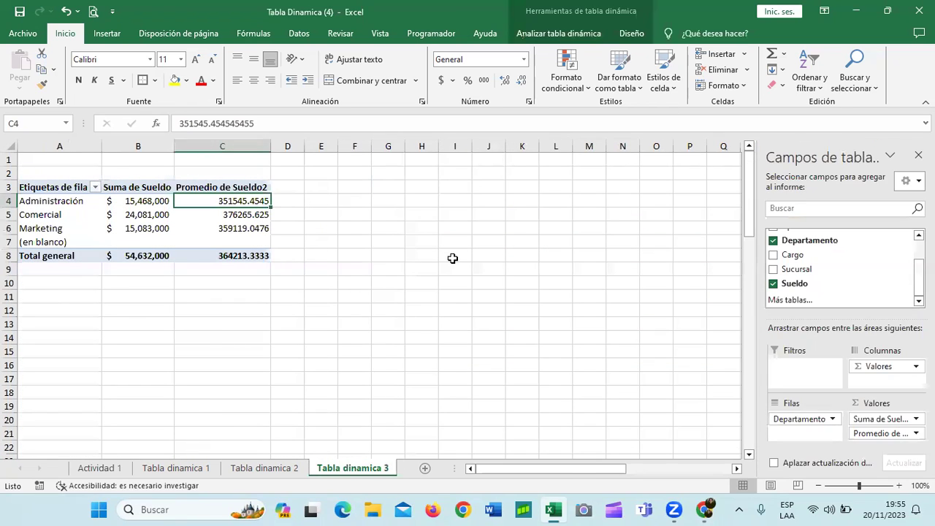
click(452, 258)
click(221, 206)
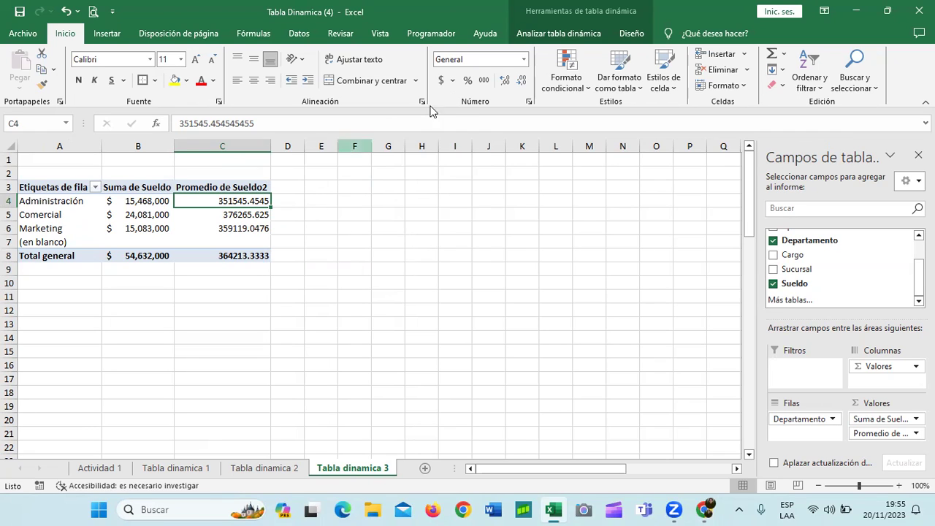
Reduce the decimals shown on the averages in C4:C8, then add one decimal back
click(387, 255)
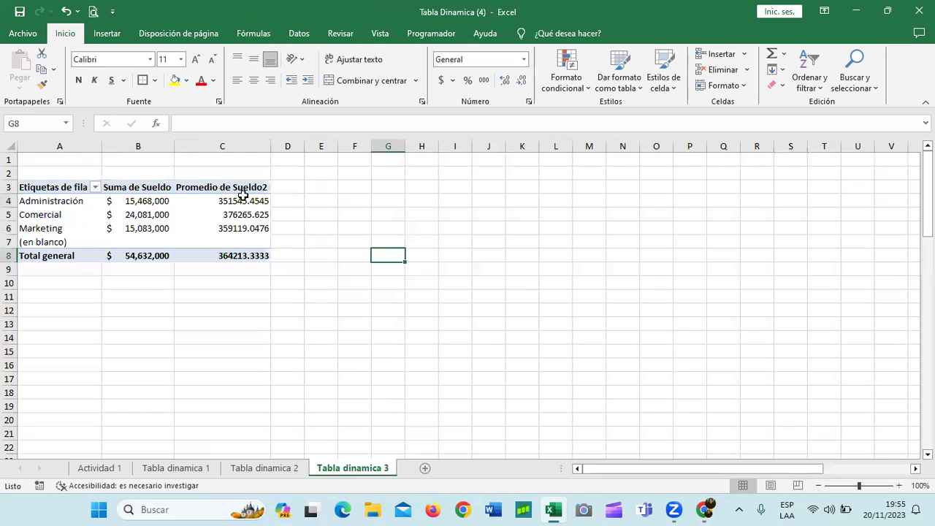
drag(244, 201, 246, 255)
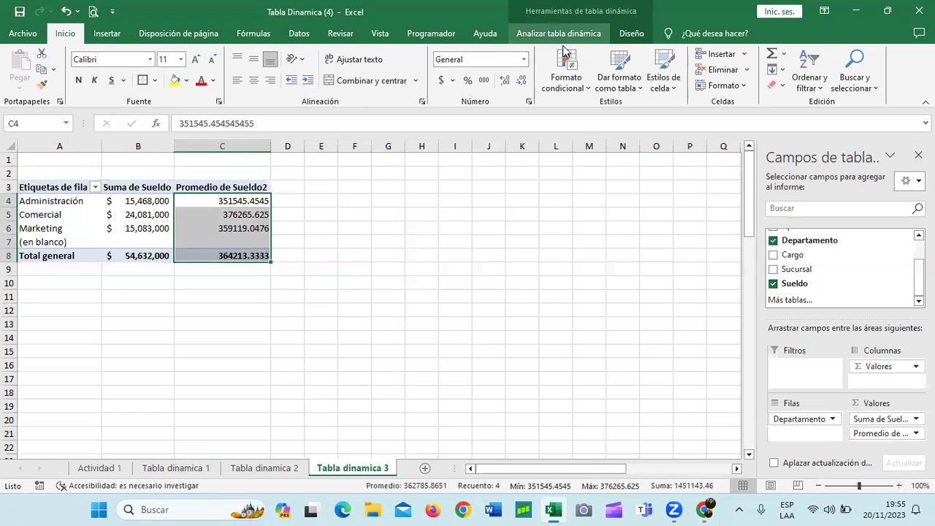
click(521, 82)
click(520, 82)
click(521, 81)
click(521, 81)
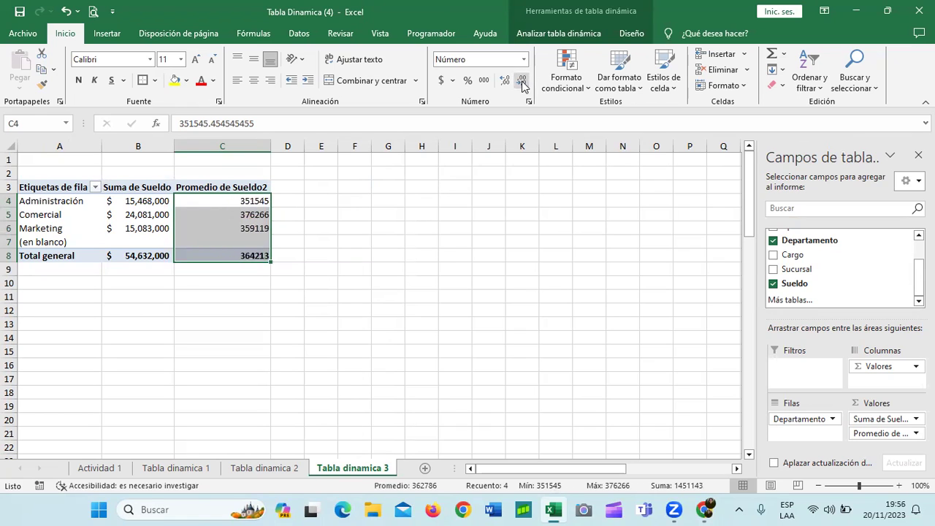
click(504, 82)
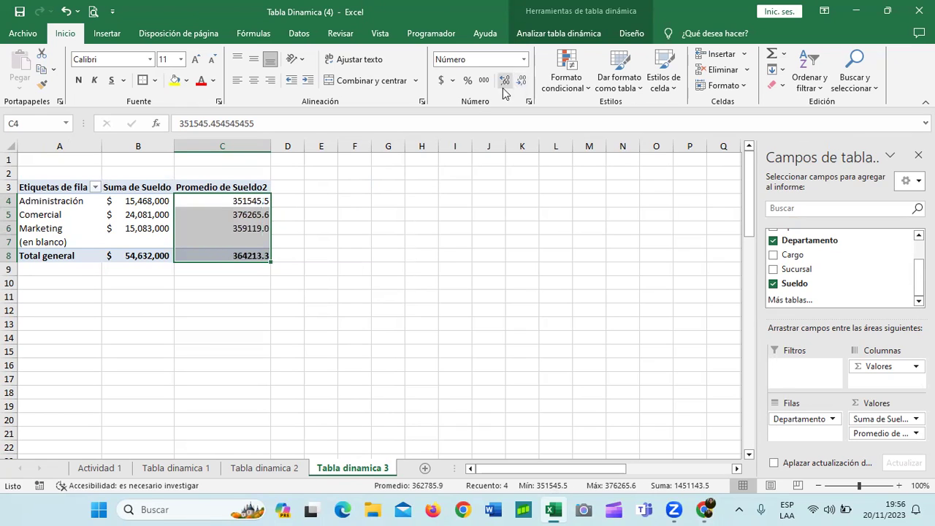
click(395, 222)
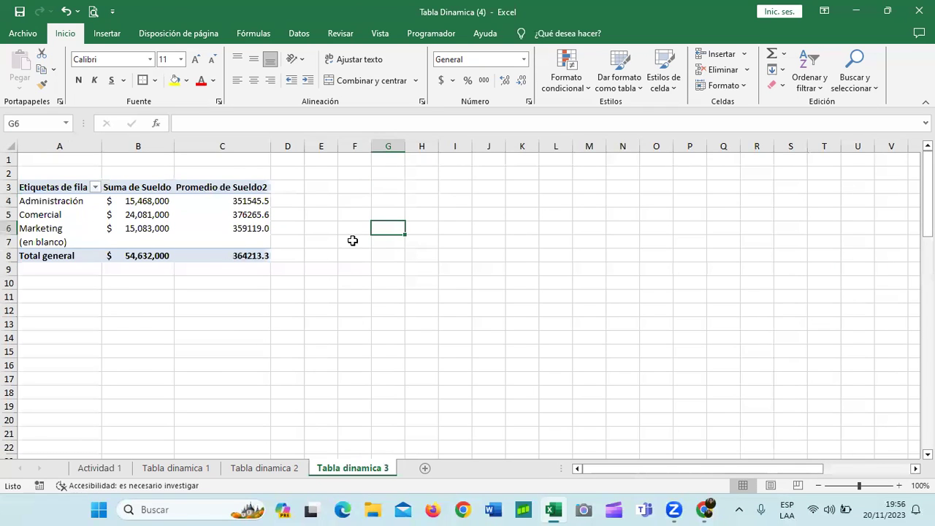
Apply accounting ($) number format to the averages in C4:C8
click(315, 216)
drag(252, 201, 251, 255)
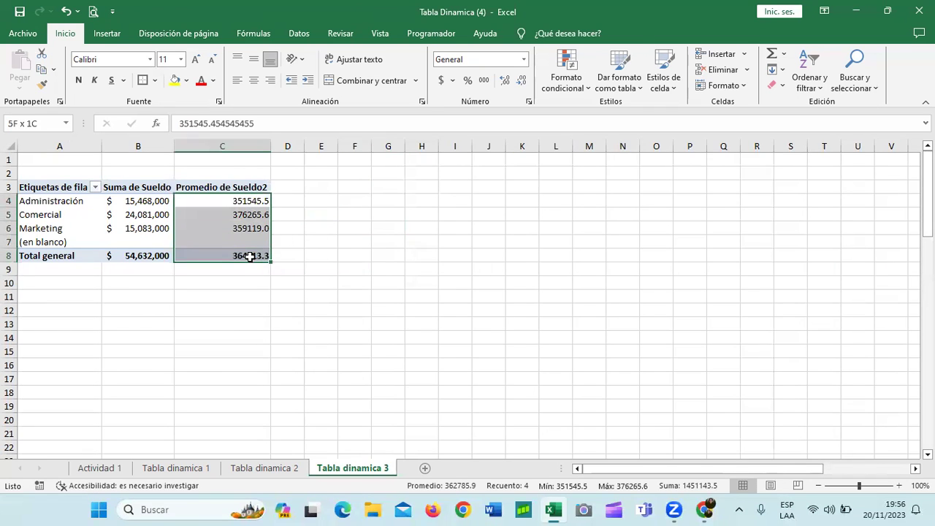
click(440, 81)
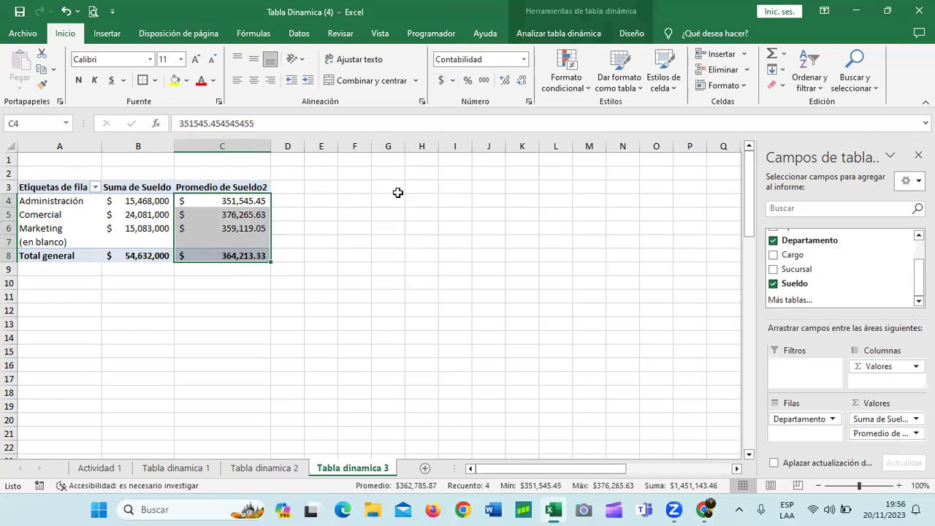
click(448, 211)
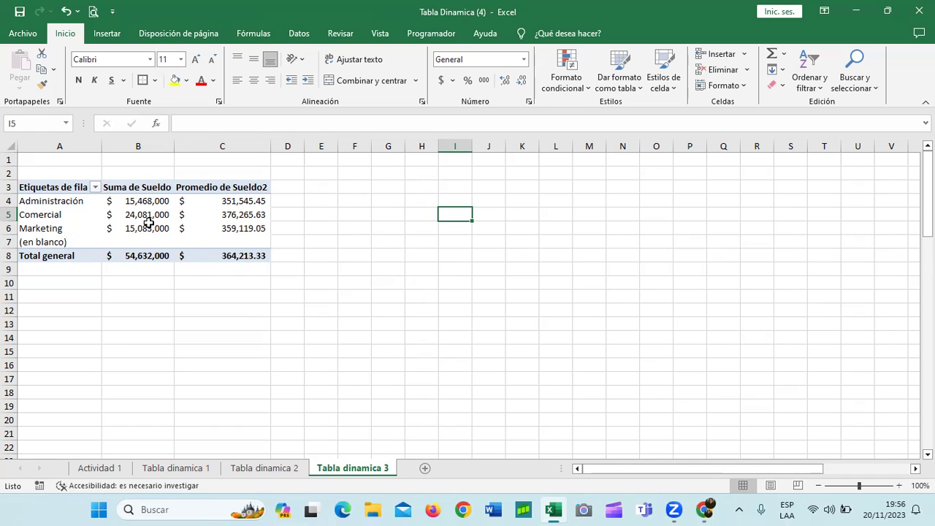
Inspect the Marketing average in the Tabla dinamica 3 pivot, then go to the Actividad 1 sheet
mouse_move(149, 223)
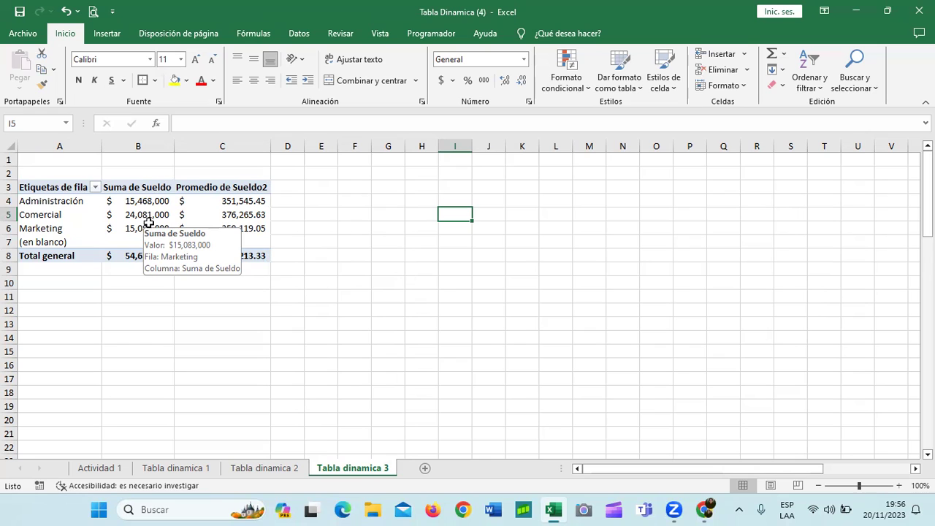
click(349, 281)
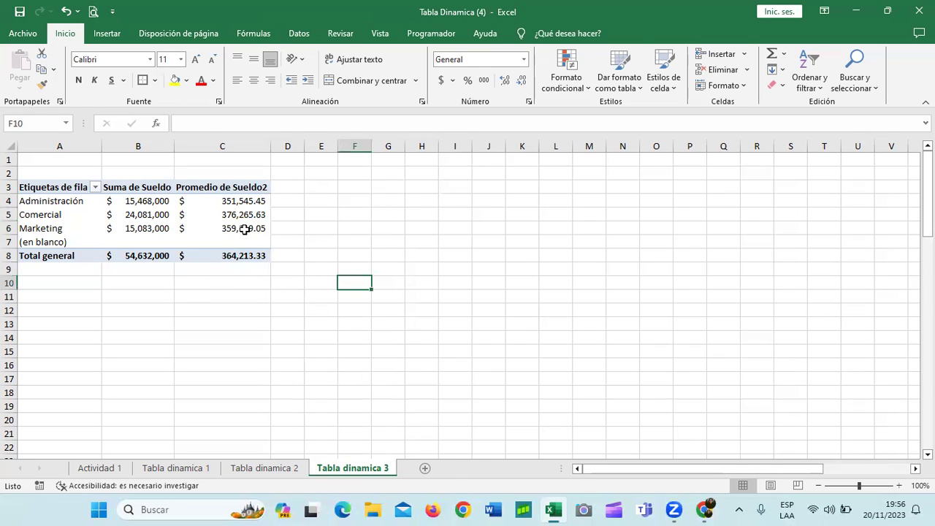
click(245, 229)
mouse_move(245, 228)
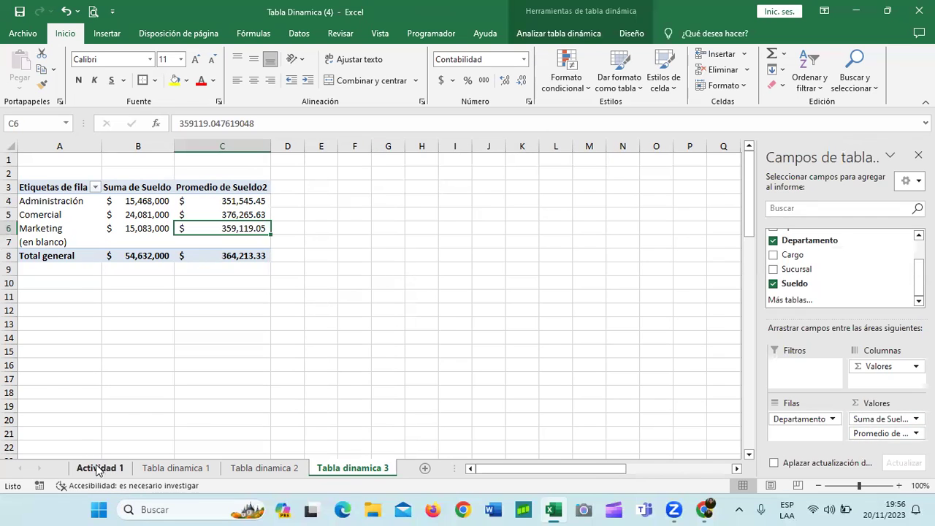
click(97, 469)
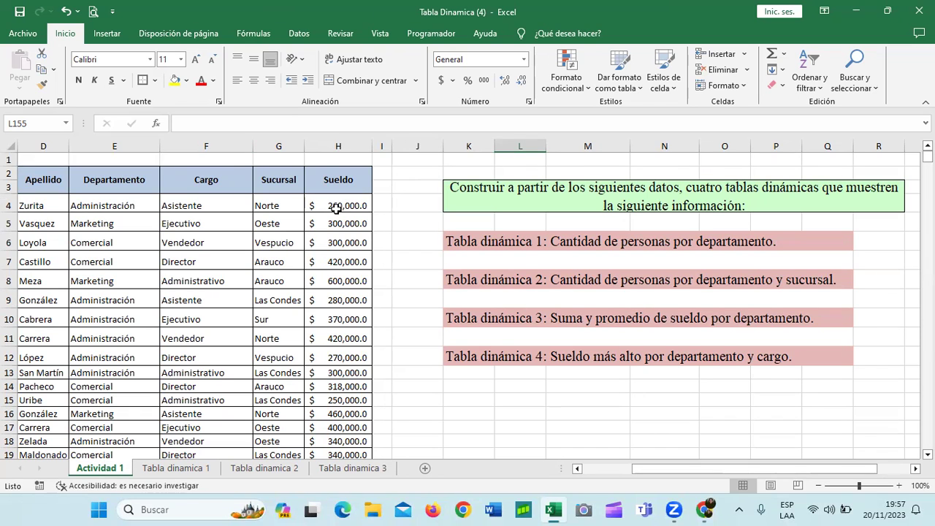
Turn on AutoFilter for the Actividad 1 employee table from the Sueldo column
scroll(336, 263, down, 2)
scroll(324, 298, up, 2)
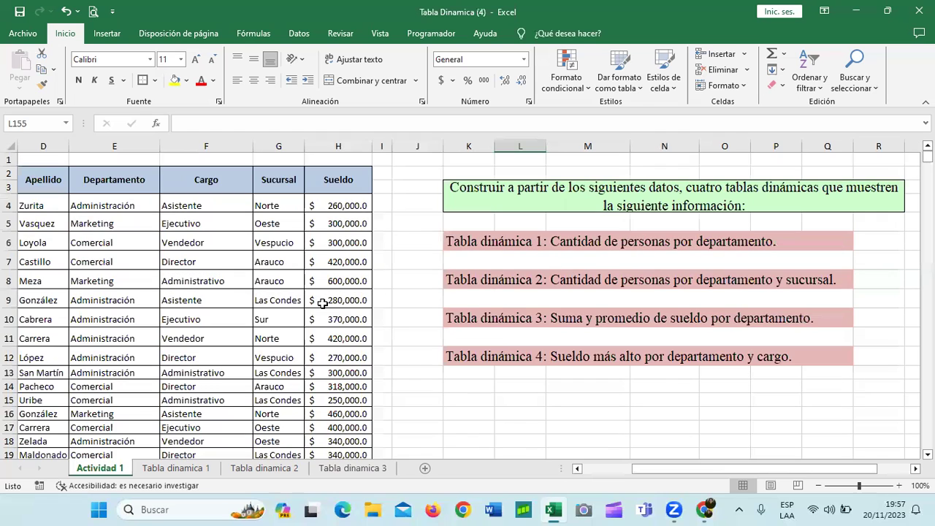
click(323, 201)
click(330, 180)
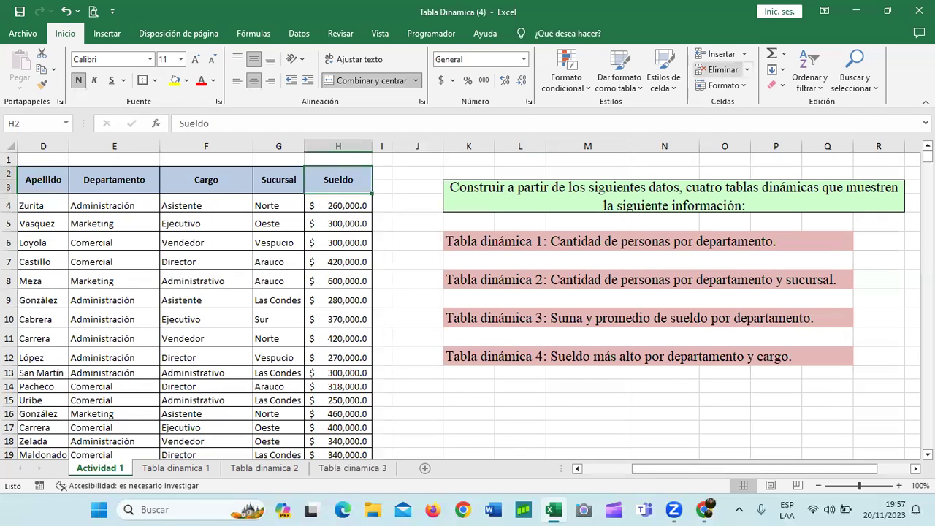
click(818, 87)
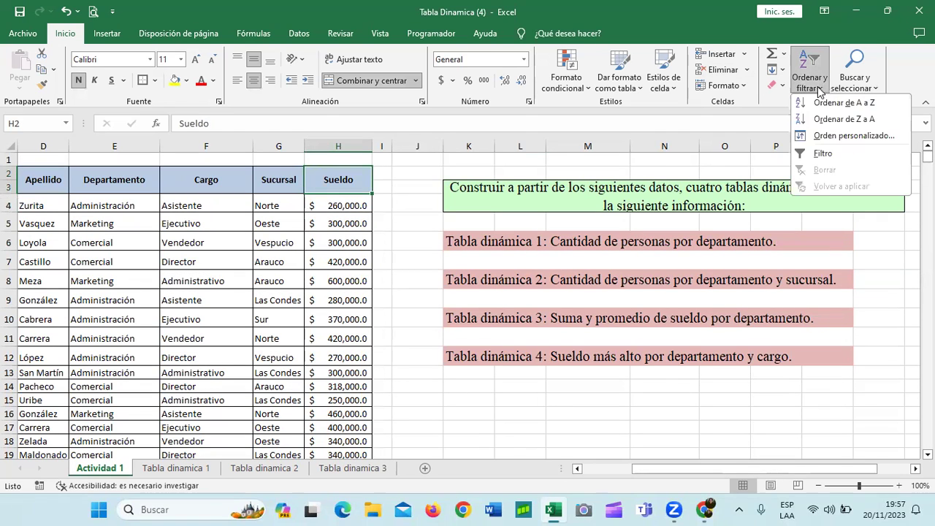
click(818, 154)
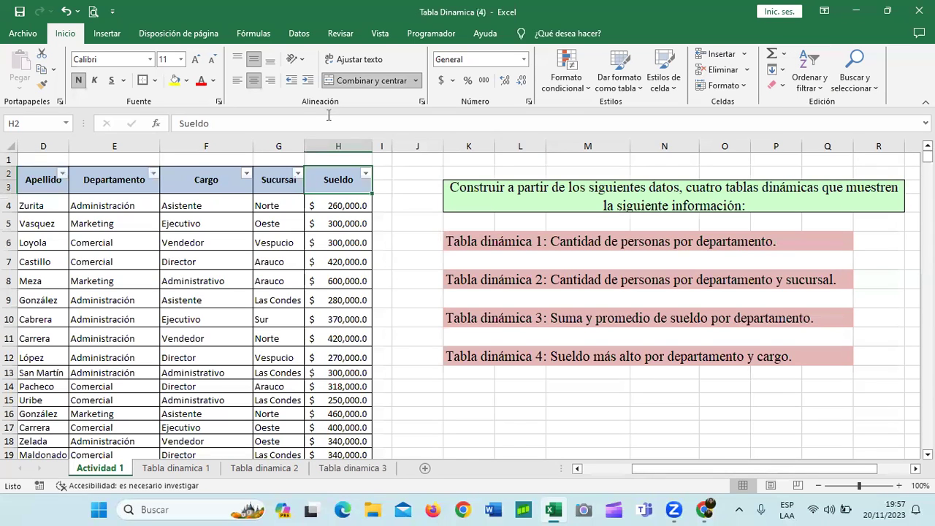
Apply a Diez mejores top 10 filter on Sueldo, then clear it
click(363, 174)
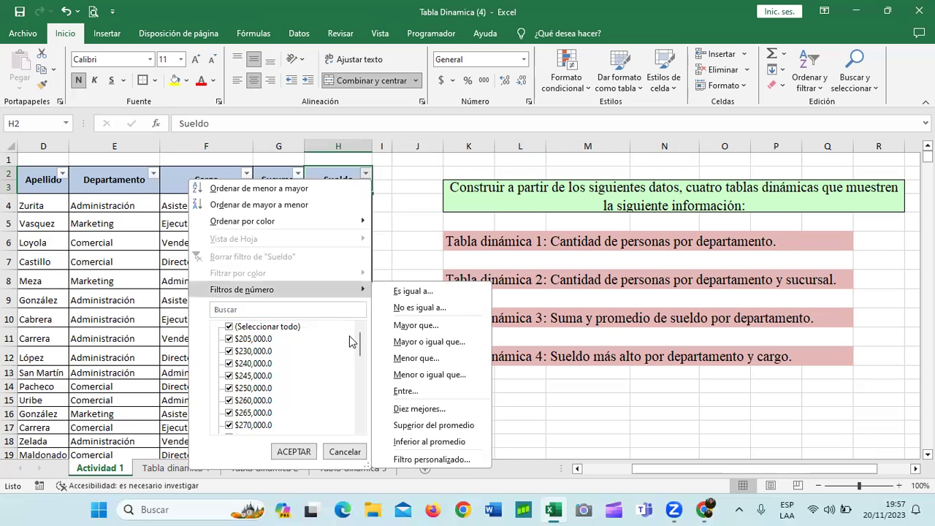
mouse_move(349, 290)
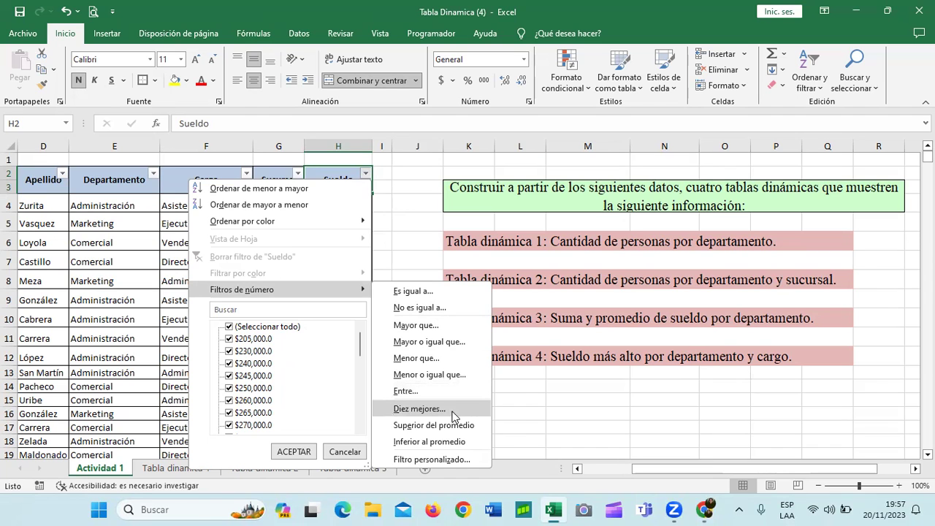
click(459, 408)
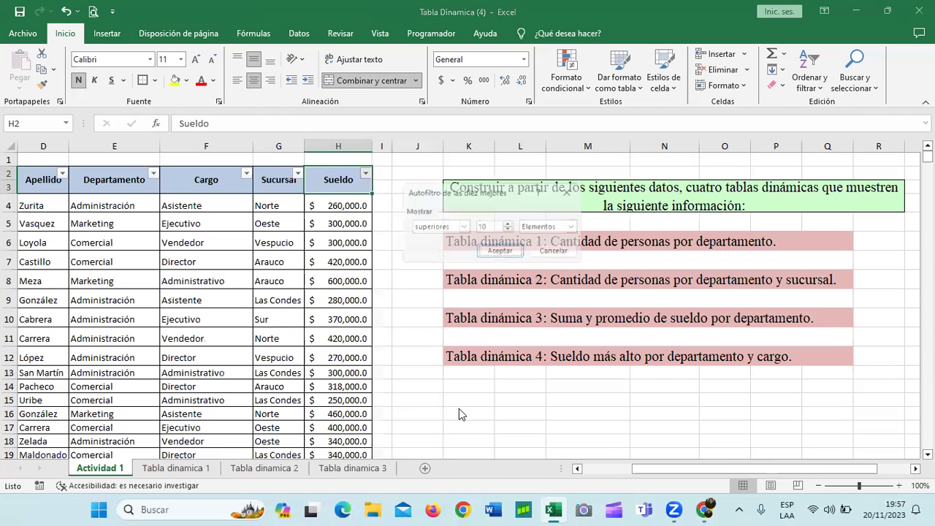
click(501, 252)
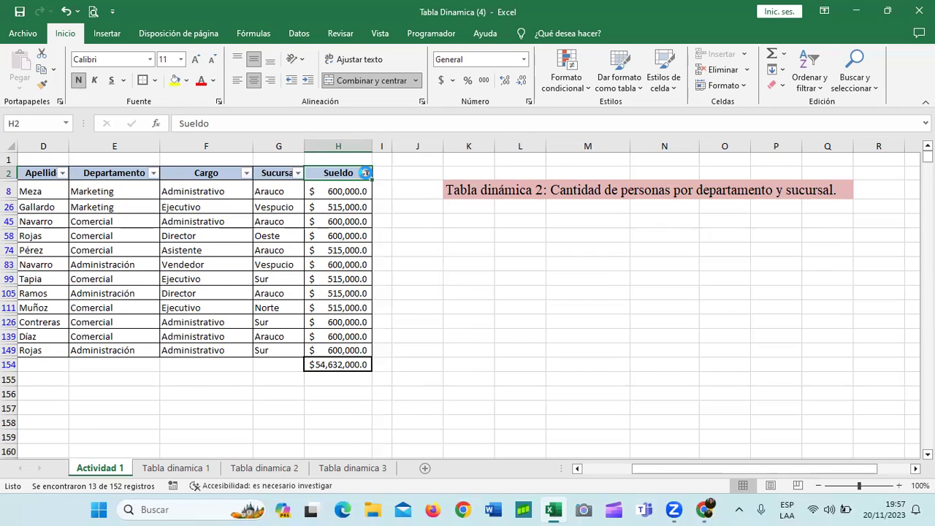
click(365, 173)
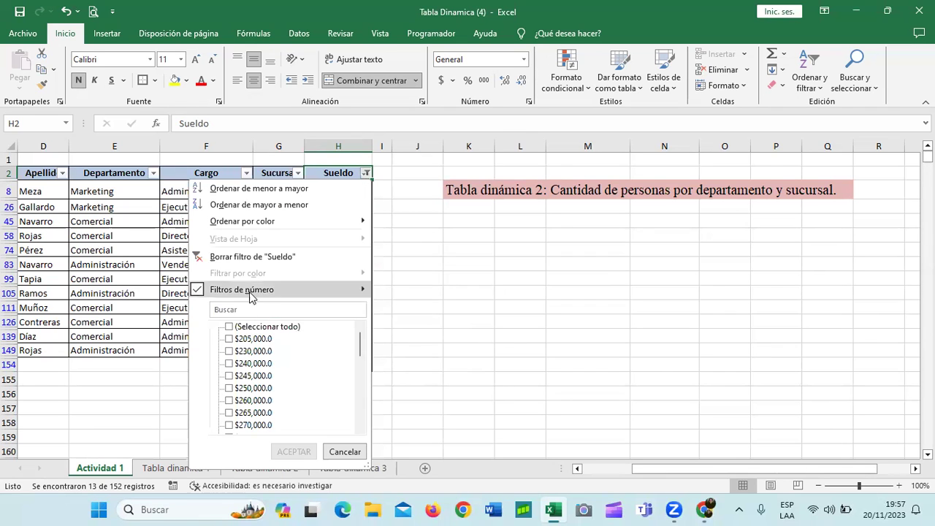
click(248, 257)
Filter Sueldo to show only the Inferiores 10 lowest values
click(365, 173)
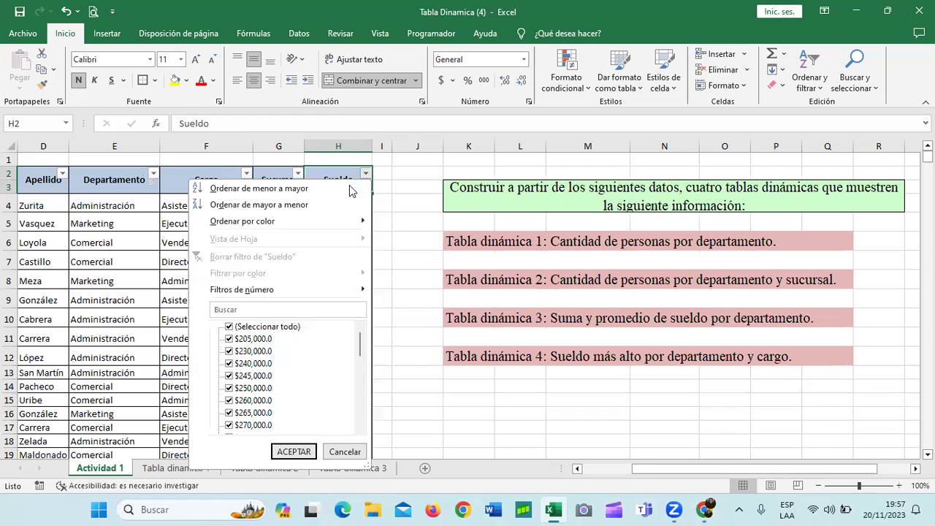
mouse_move(351, 292)
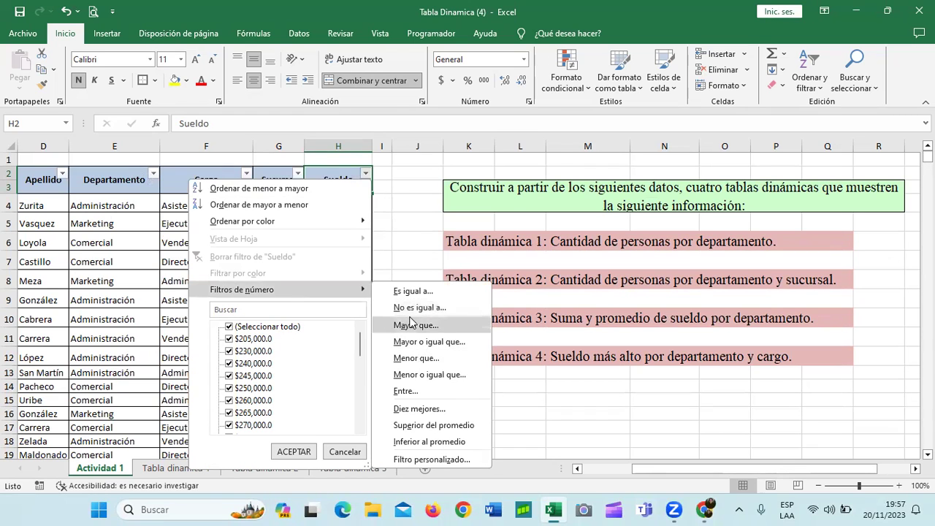
click(411, 409)
click(461, 228)
click(433, 246)
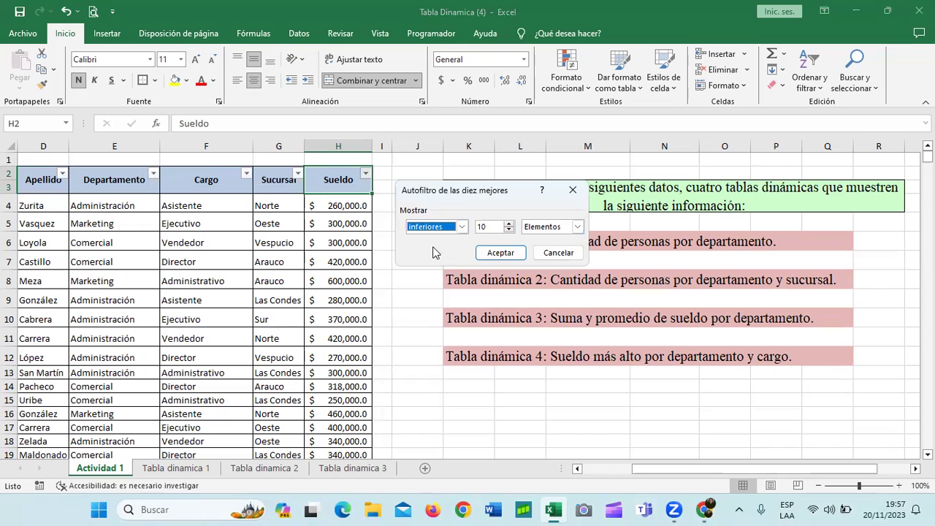
click(502, 254)
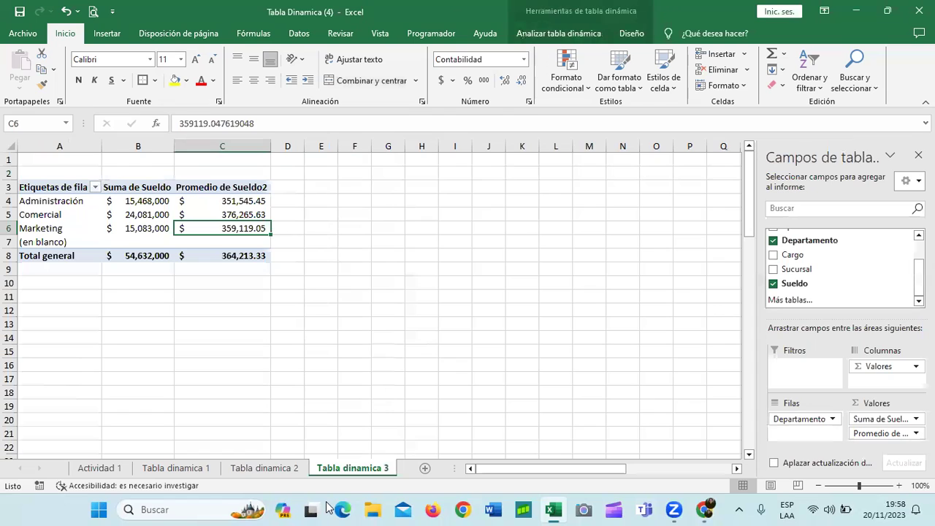
Check the Administración pivot average, then clear the Sueldo filter on Actividad 1
click(213, 201)
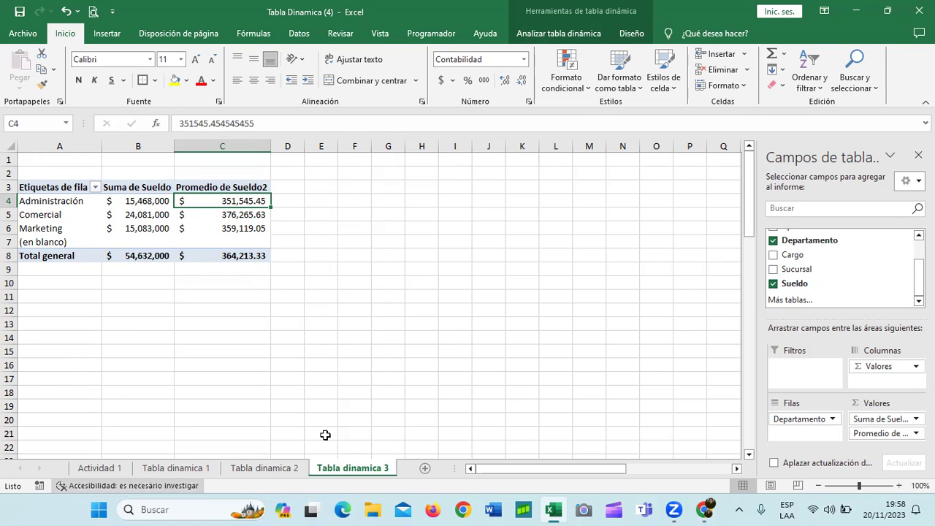
click(100, 468)
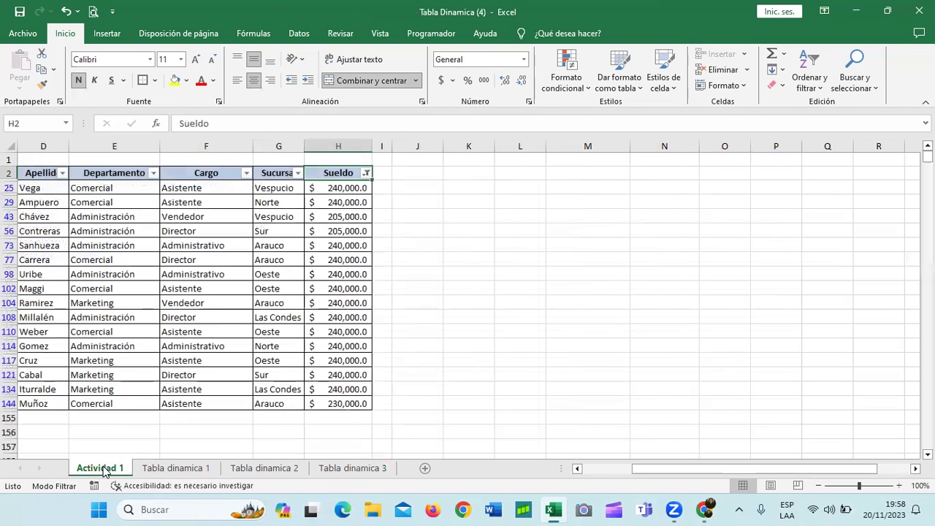
click(366, 173)
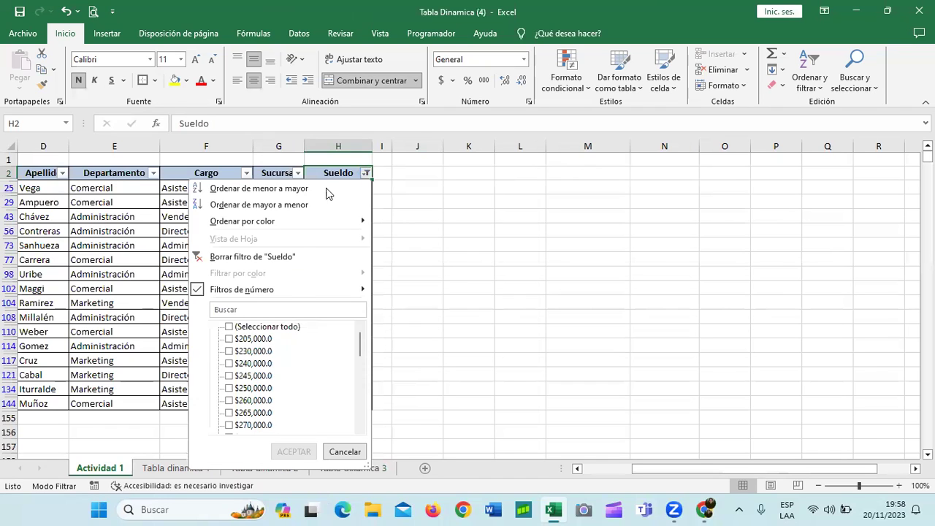
click(318, 256)
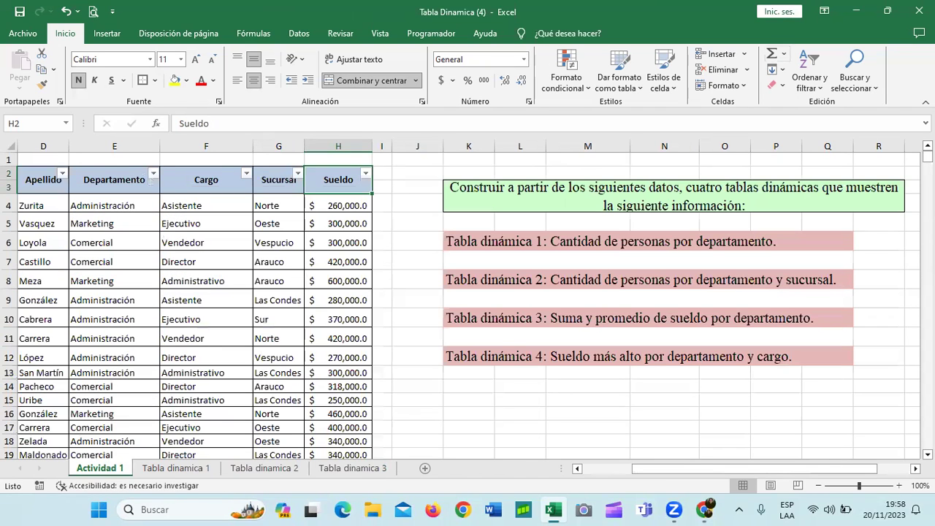
Turn off AutoFilter on the Actividad 1 employee table so all rows show
click(350, 242)
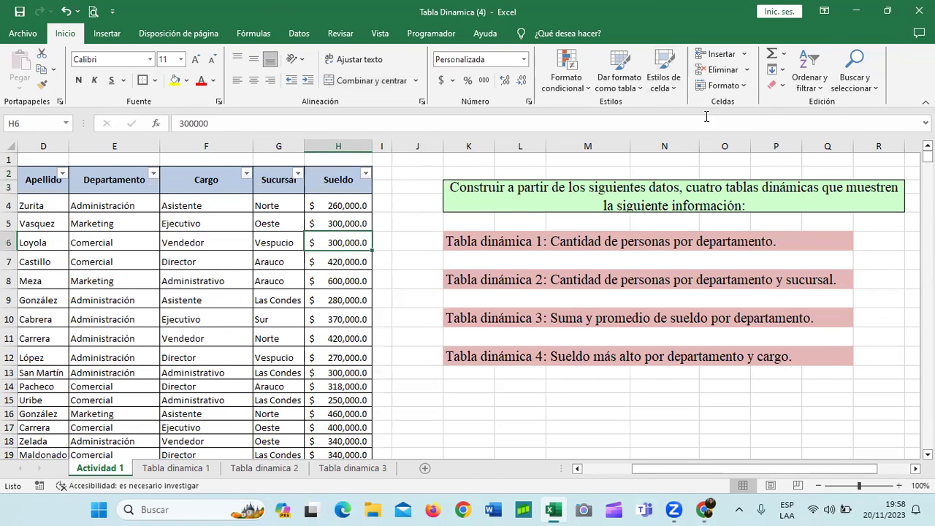
click(804, 87)
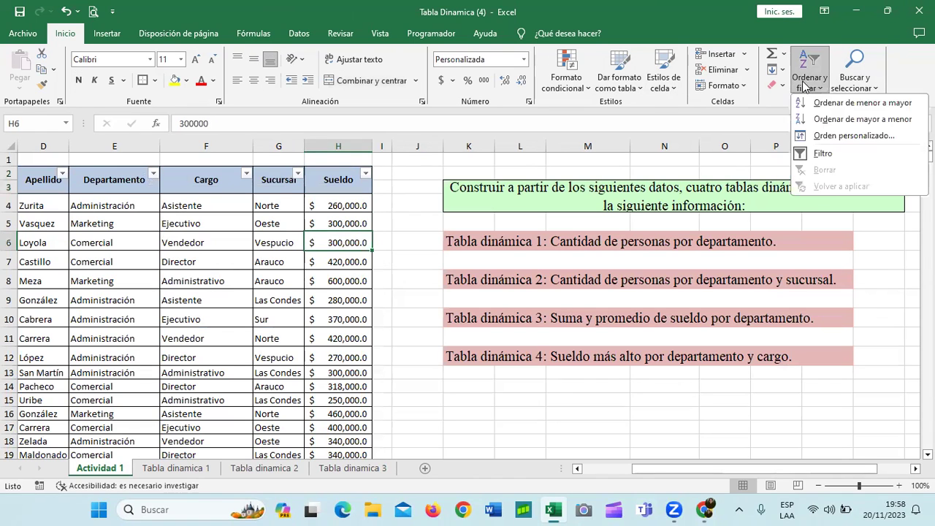
click(818, 155)
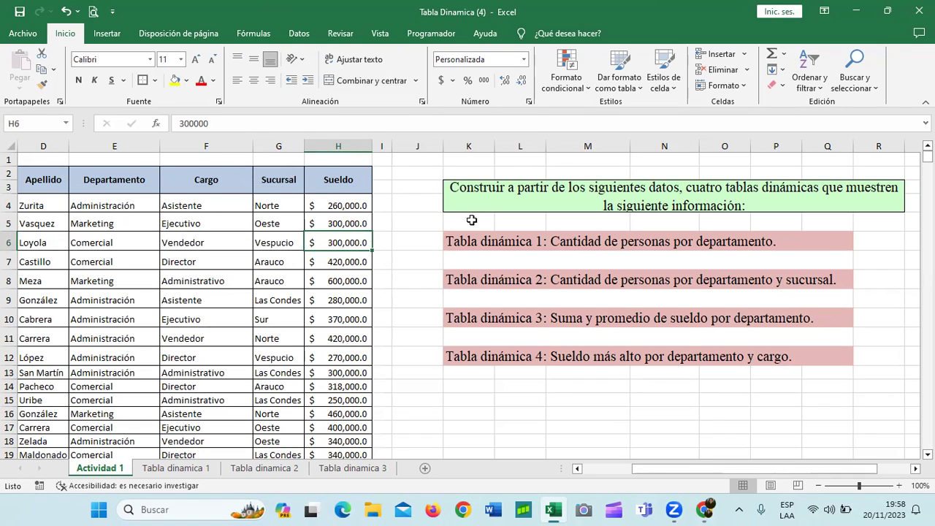
scroll(325, 358, down, 4)
scroll(317, 357, down, 1)
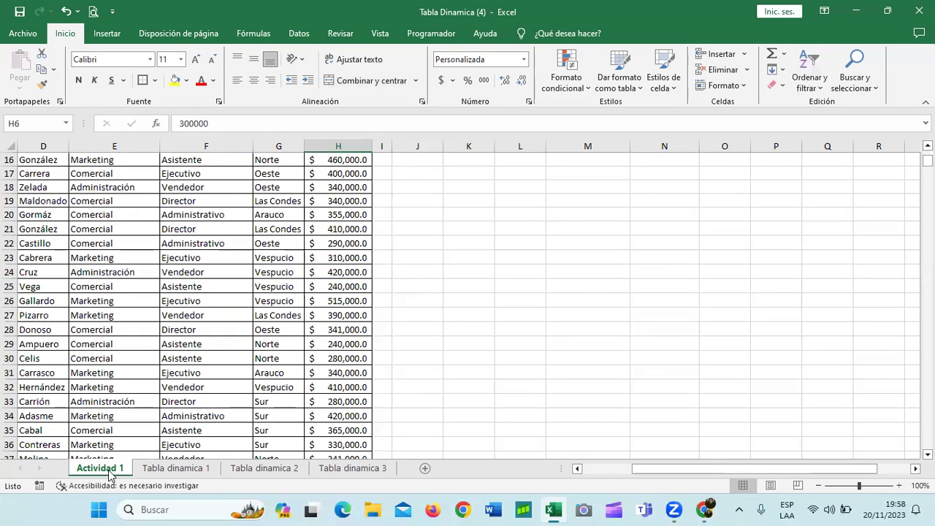
scroll(391, 375, up, 5)
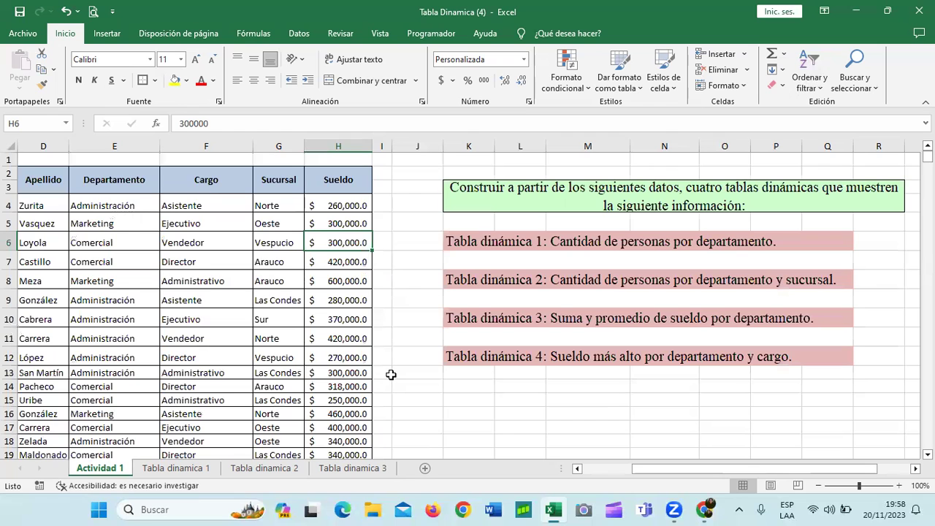
click(165, 261)
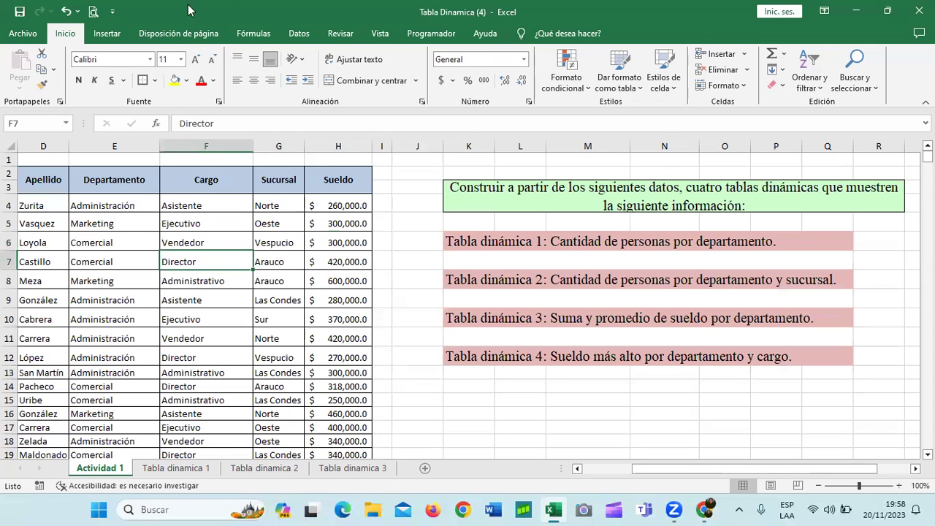
Insert a blank pivot table TablaDinámica9 on new sheet Hoja4 with Departamento as rows
click(106, 33)
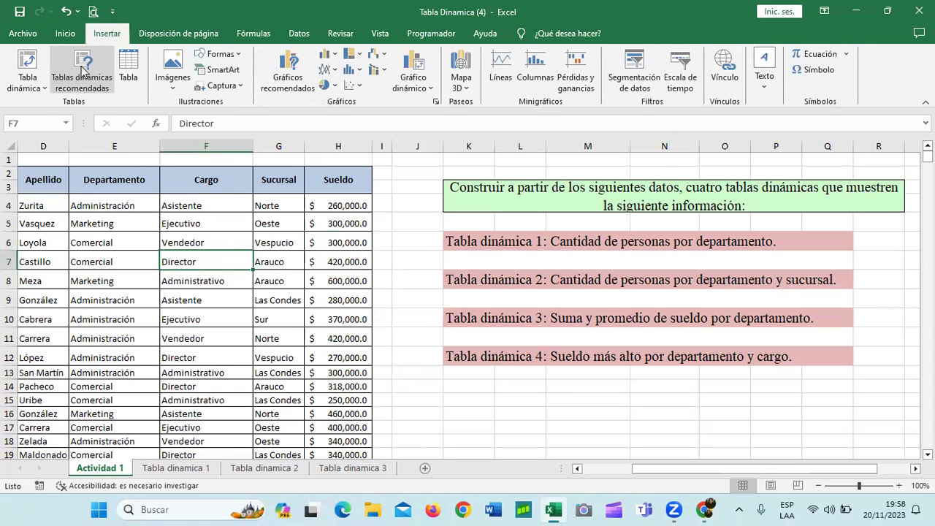
click(83, 70)
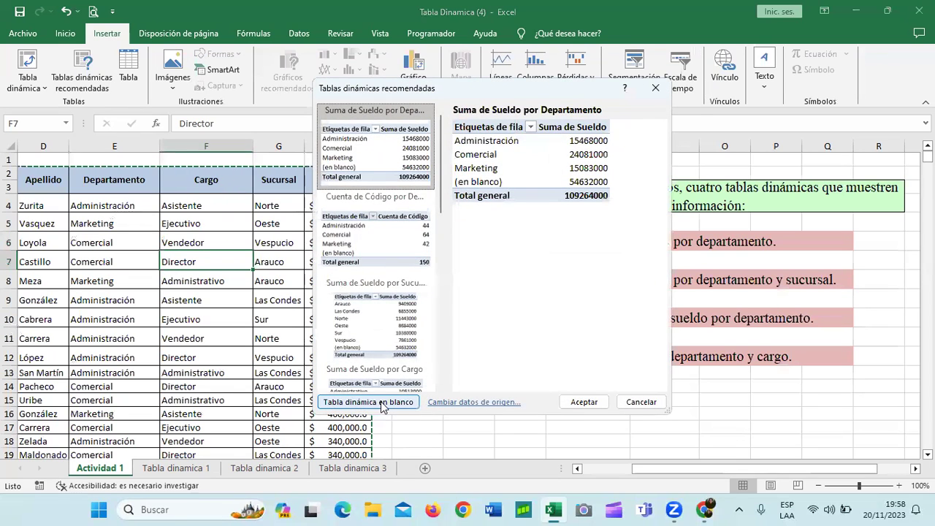
click(381, 403)
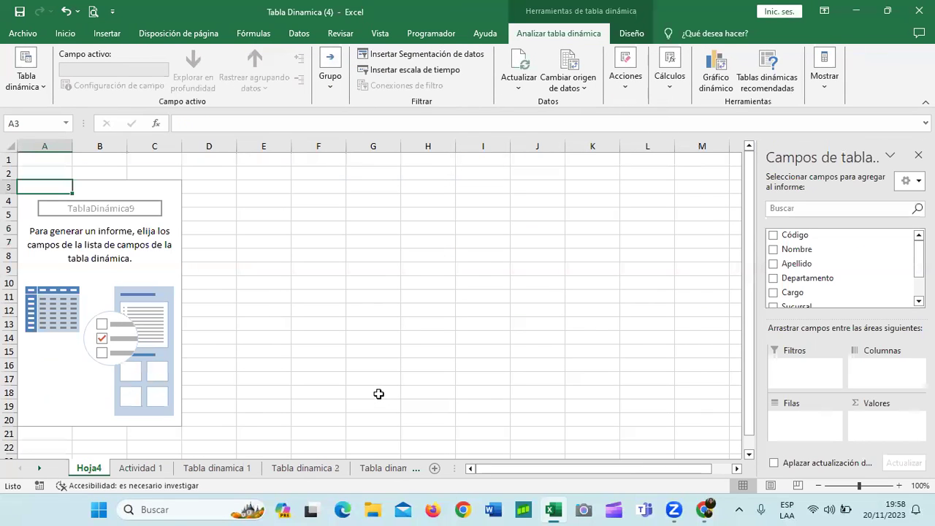
click(786, 285)
Add Sueldo to the pivot values and summarize it by Máx
scroll(876, 267, down, 2)
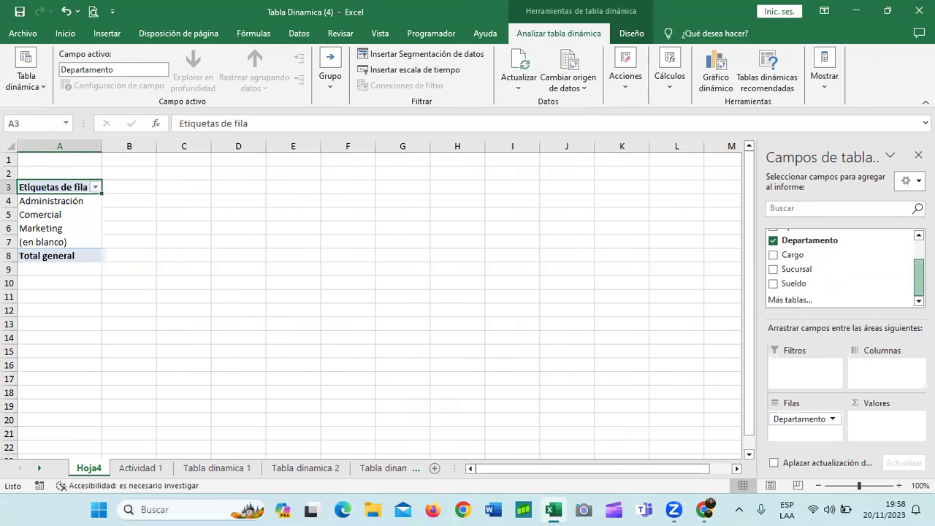
click(774, 284)
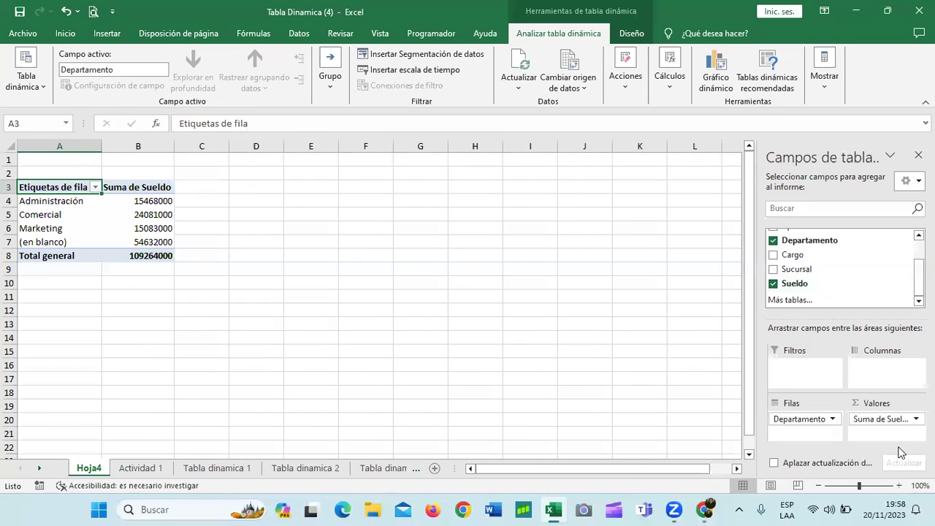
click(914, 418)
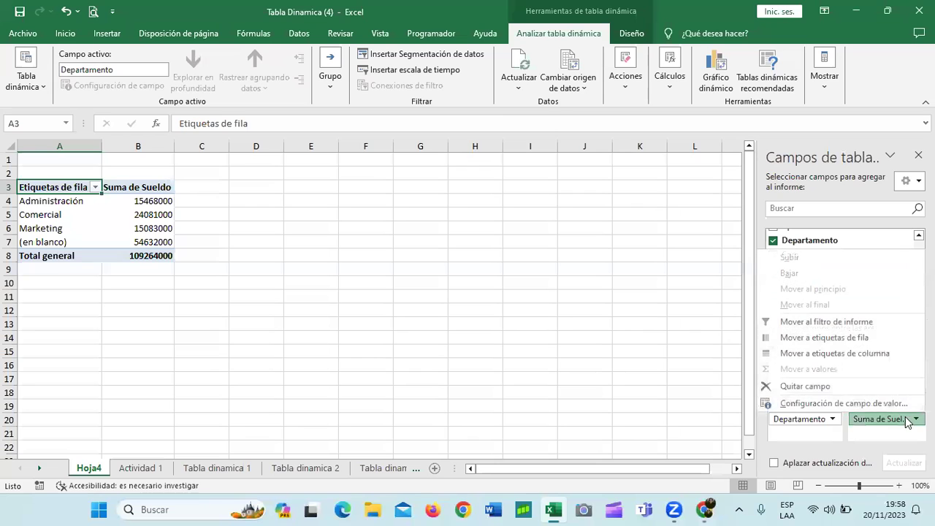
click(843, 403)
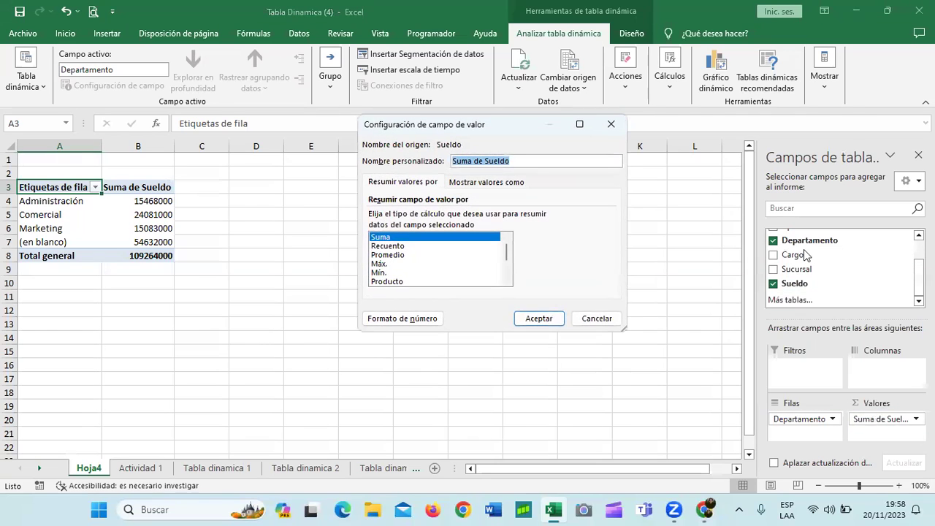
click(378, 263)
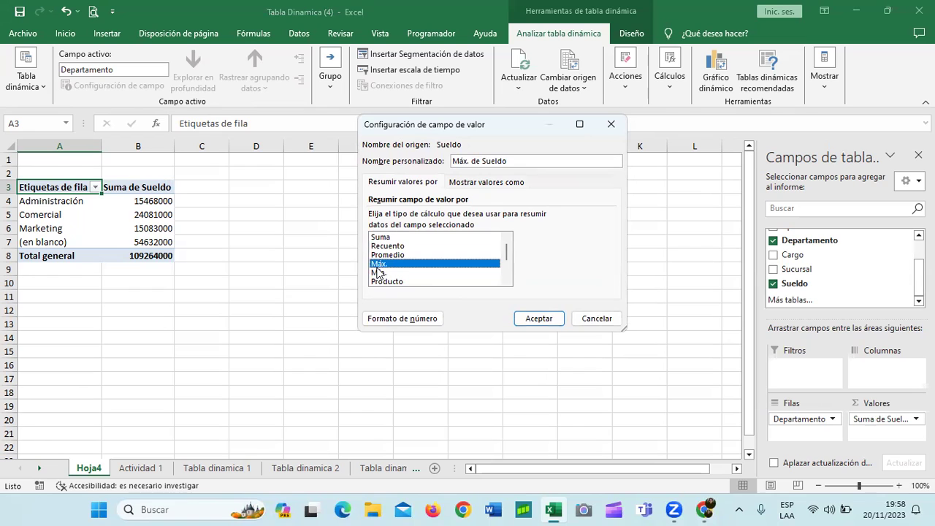
Format Máx. de Sueldo as Contabilidad with 0 decimal places
click(417, 319)
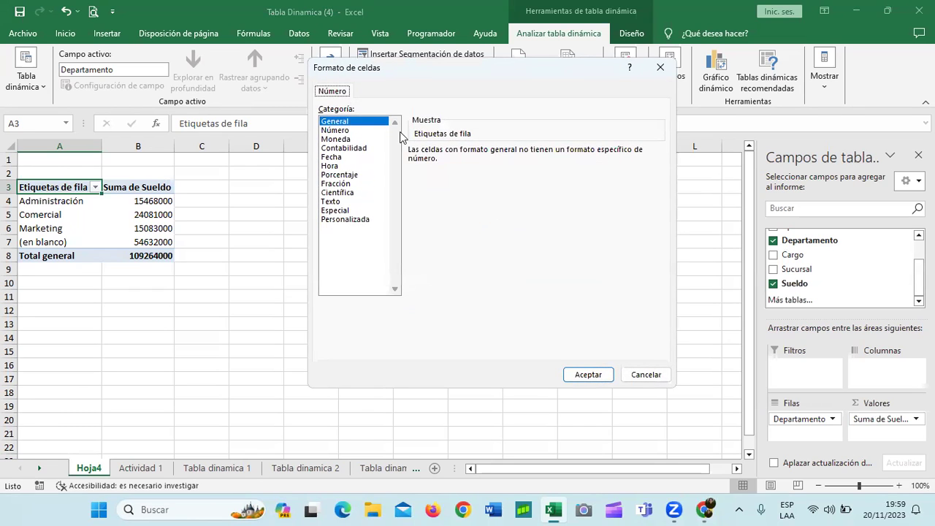
click(350, 149)
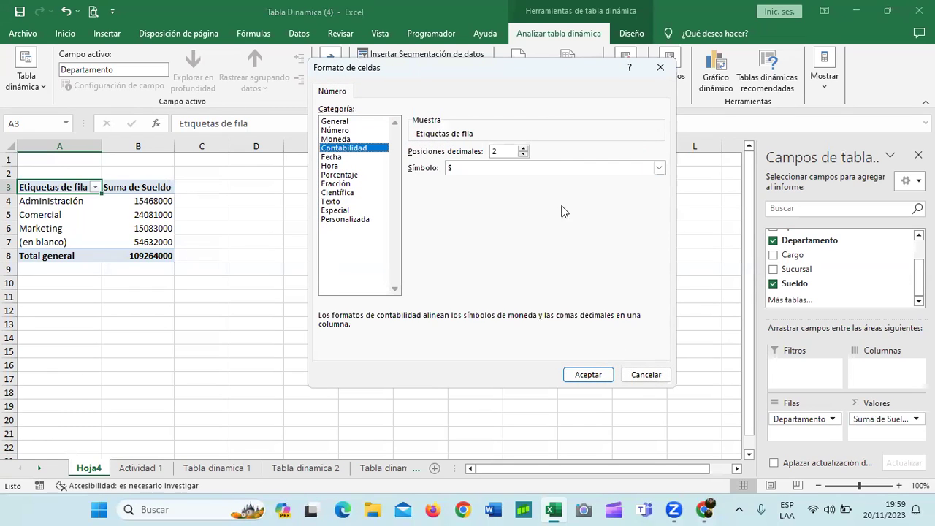
click(523, 148)
click(523, 148)
click(523, 148)
click(523, 148)
click(589, 374)
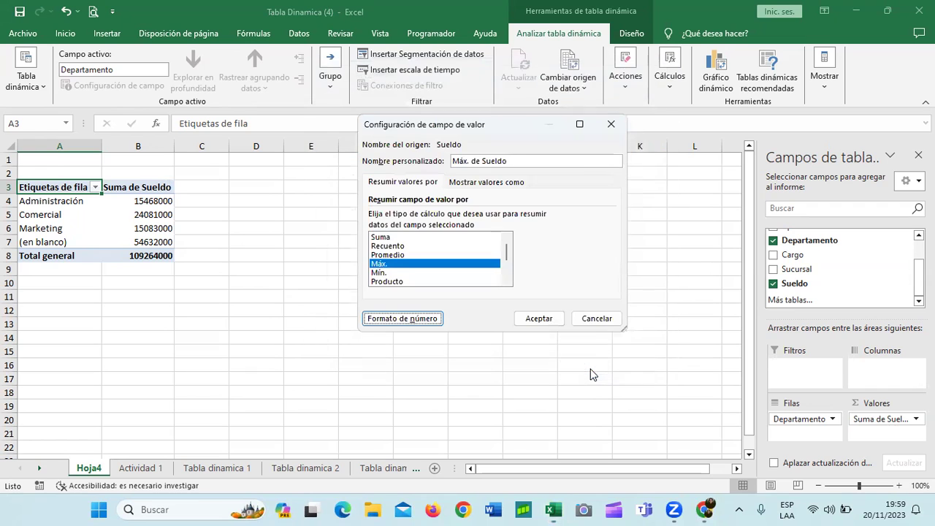
click(538, 314)
click(541, 285)
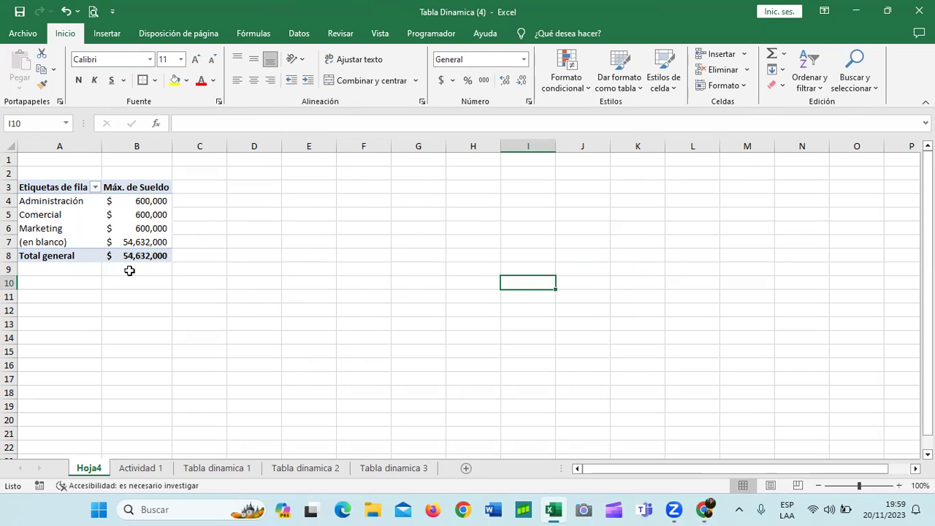
click(119, 241)
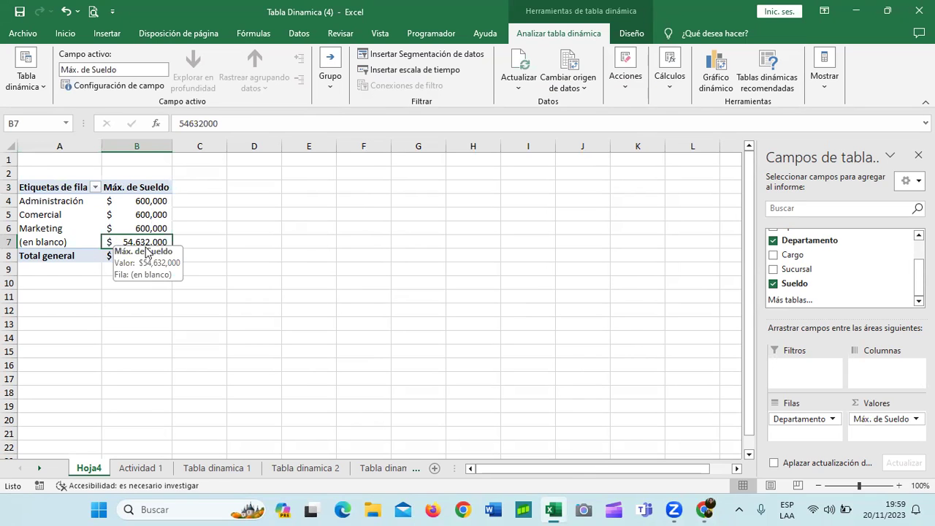
click(303, 253)
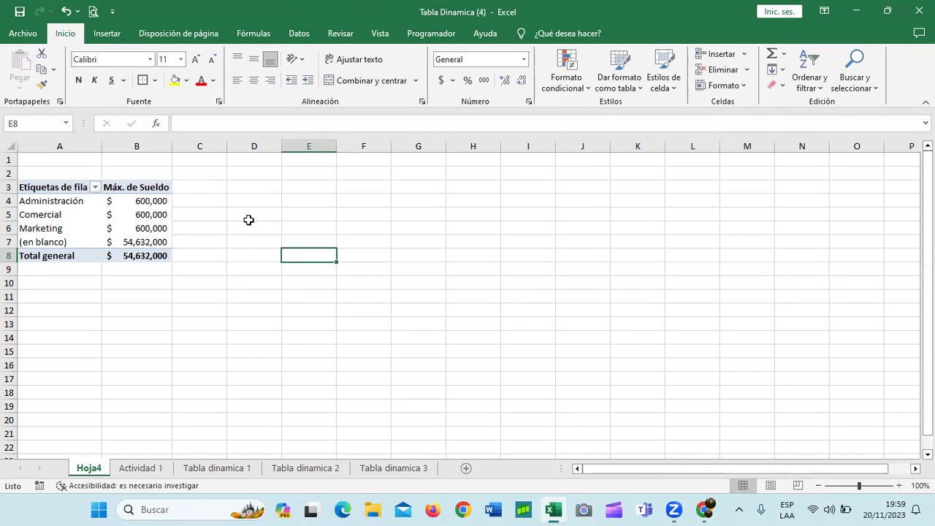
click(124, 202)
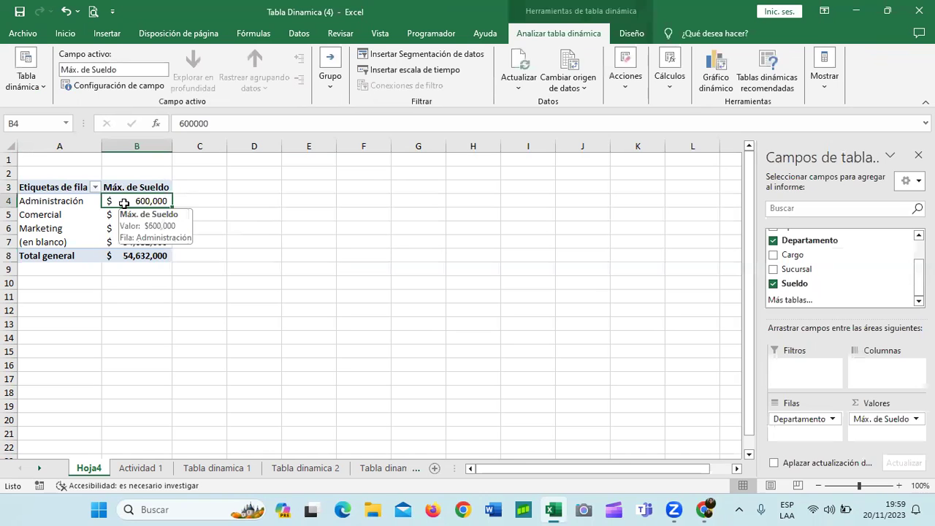
click(148, 467)
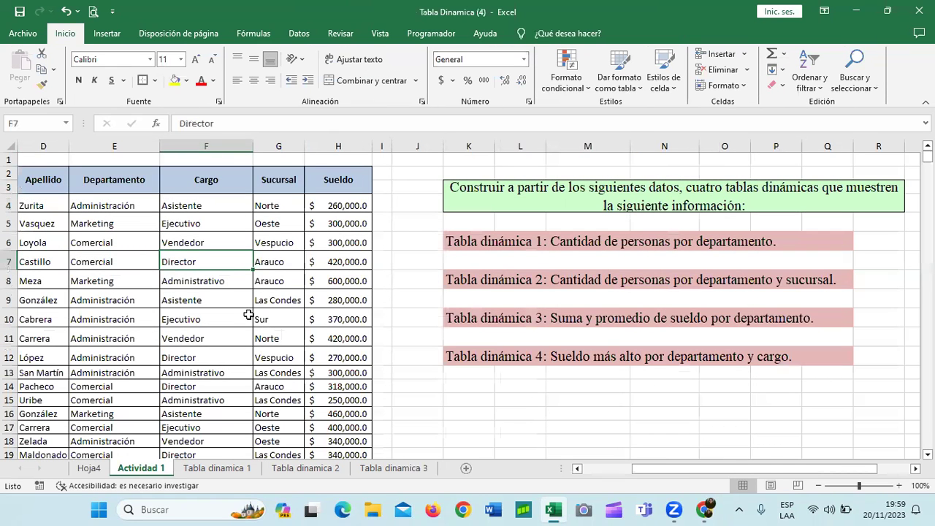
scroll(293, 320, down, 4)
scroll(293, 320, up, 4)
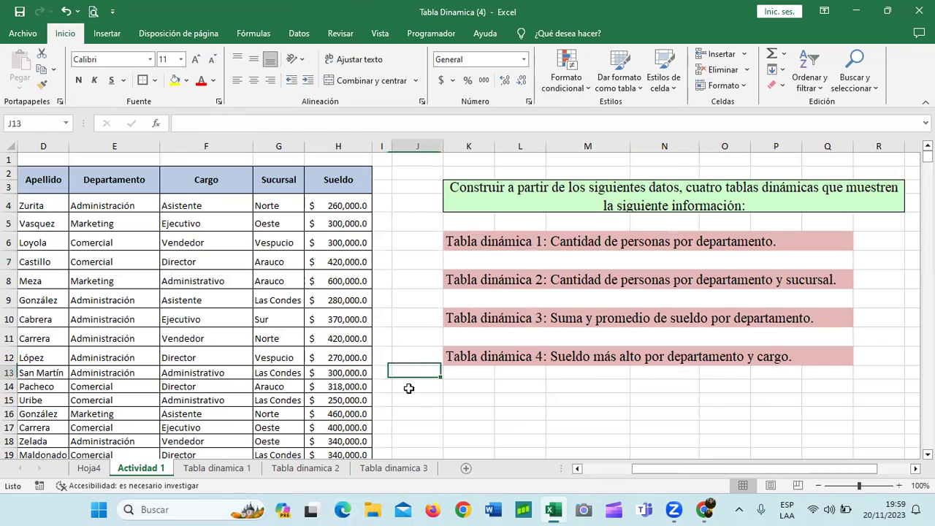
click(394, 467)
click(93, 468)
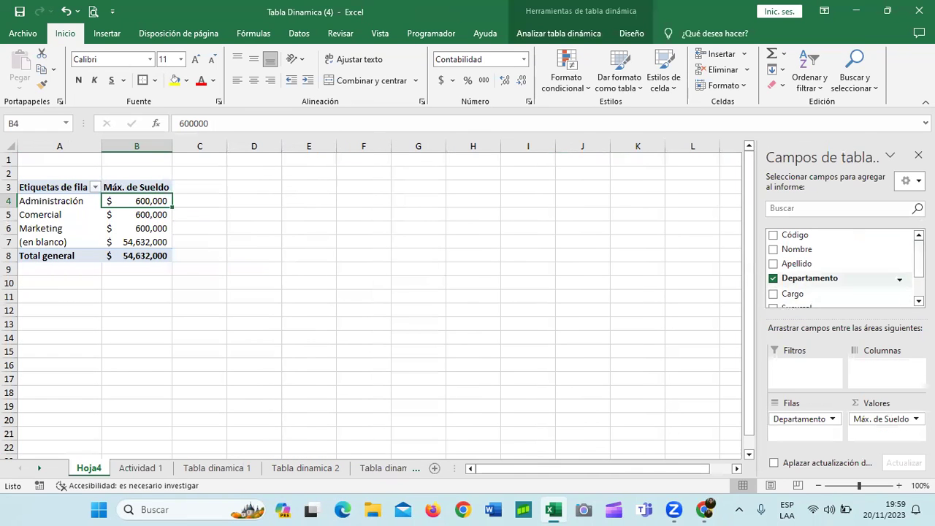
scroll(815, 290, down, 1)
Add Cargo to the Hoja4 pivot and move it from Filas to Columnas
click(773, 273)
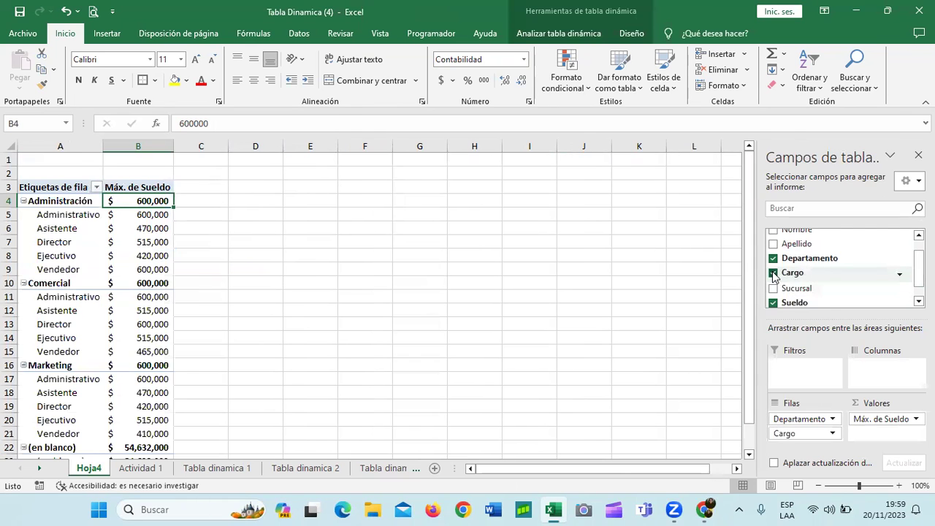
drag(792, 433, 876, 376)
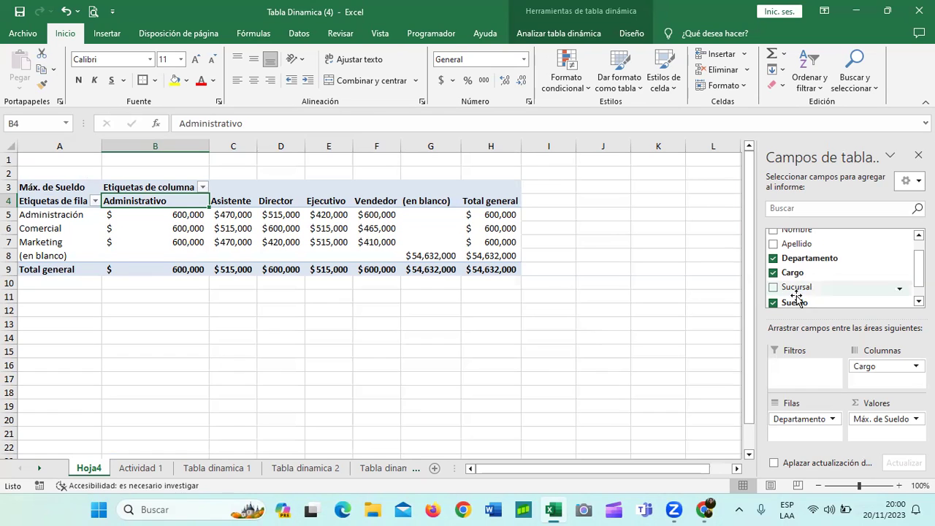
click(544, 272)
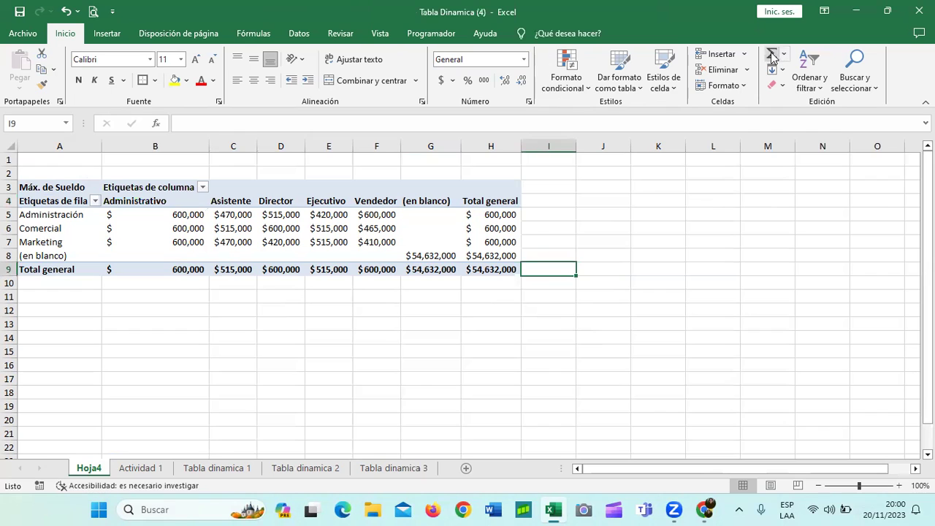
AutoSum the Total general row B9:H9 into I9 and widen column I
click(772, 54)
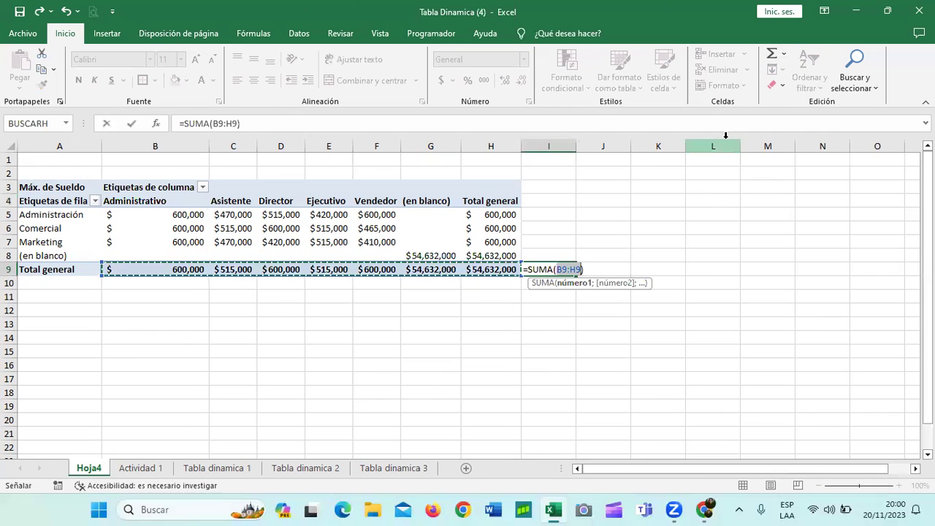
key(Return)
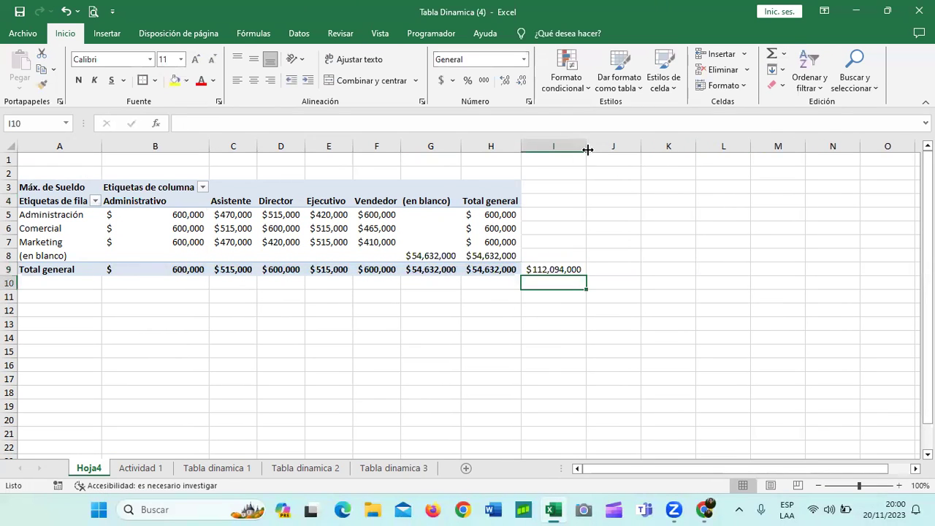
drag(587, 146, 612, 147)
click(567, 268)
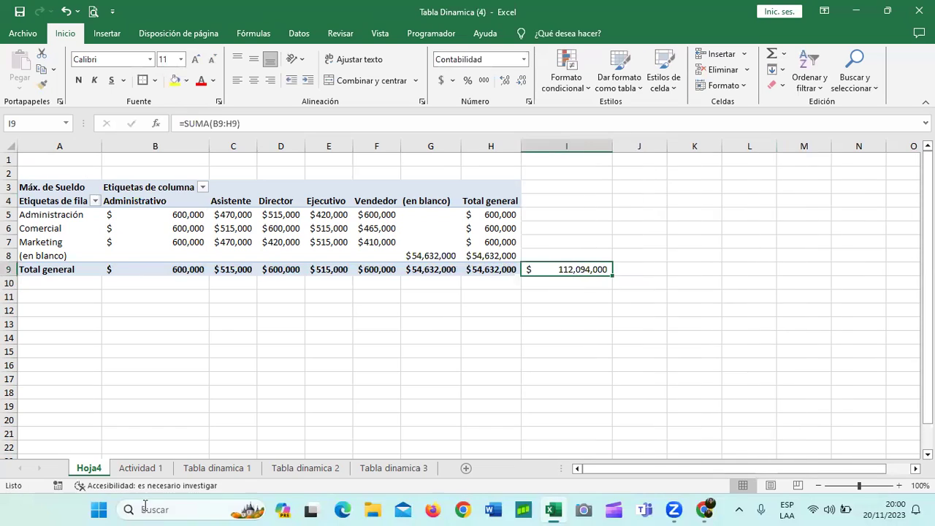
Compare the sum with Actividad 1's total, then delete I9's temporary formula on Hoja4
click(141, 467)
scroll(302, 333, down, 20)
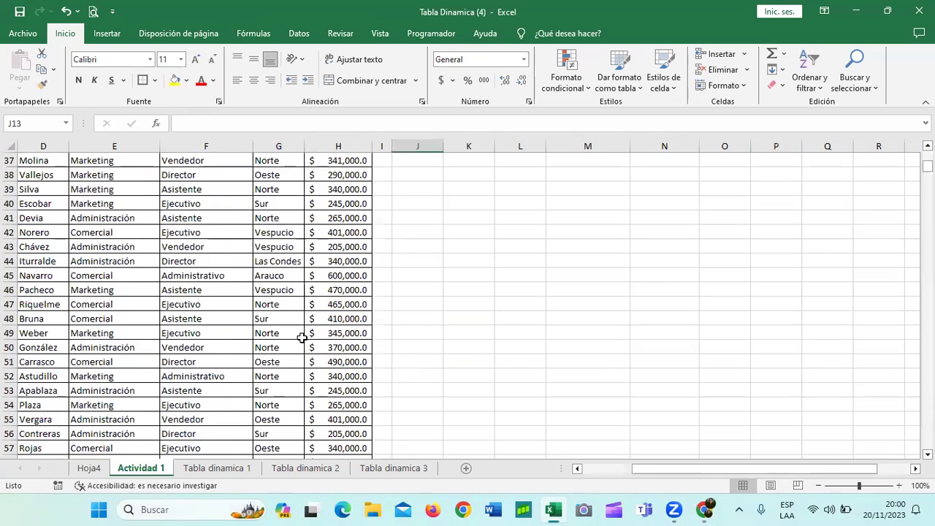
scroll(302, 338, down, 13)
scroll(303, 337, down, 13)
scroll(302, 337, up, 5)
scroll(303, 338, up, 5)
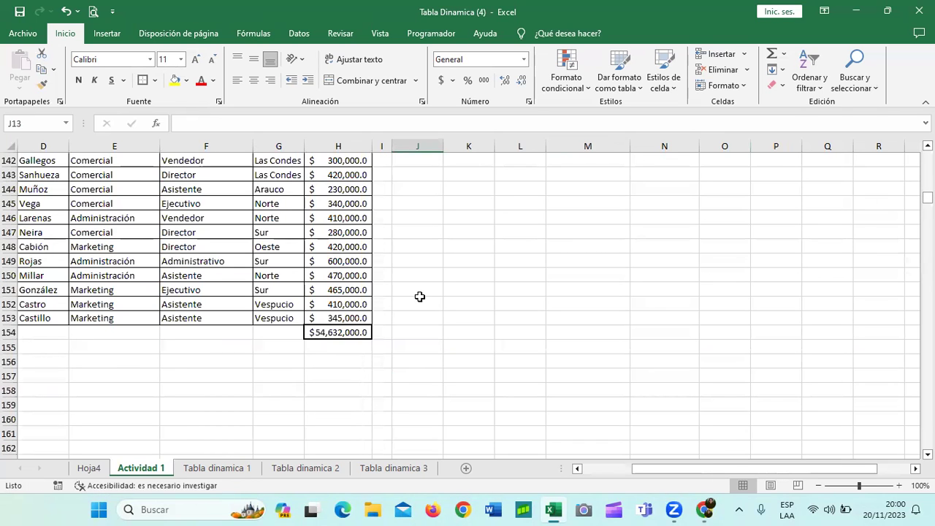
click(394, 467)
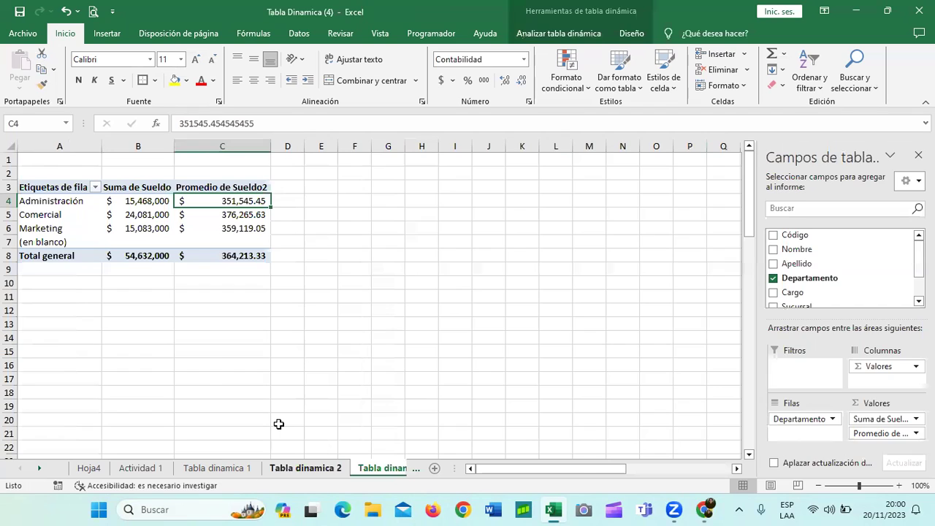
click(89, 467)
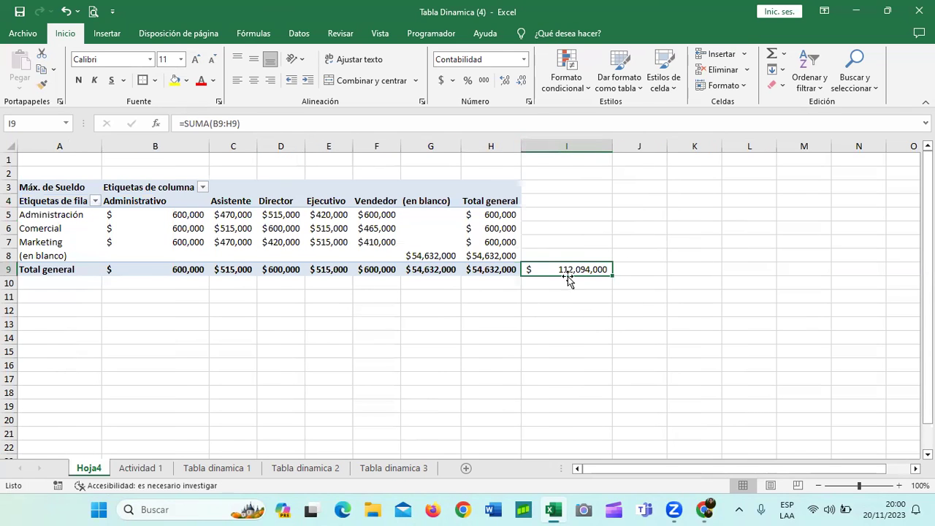
key(Delete)
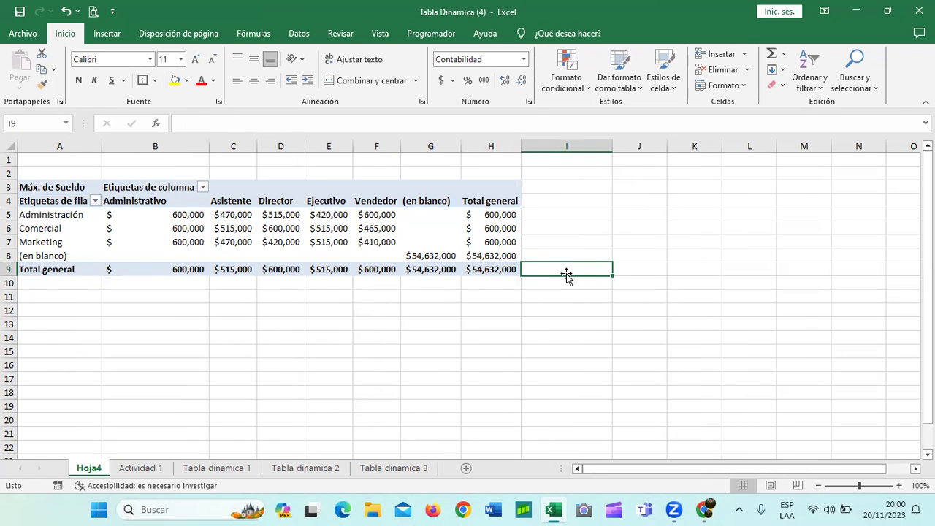
drag(559, 321, 555, 308)
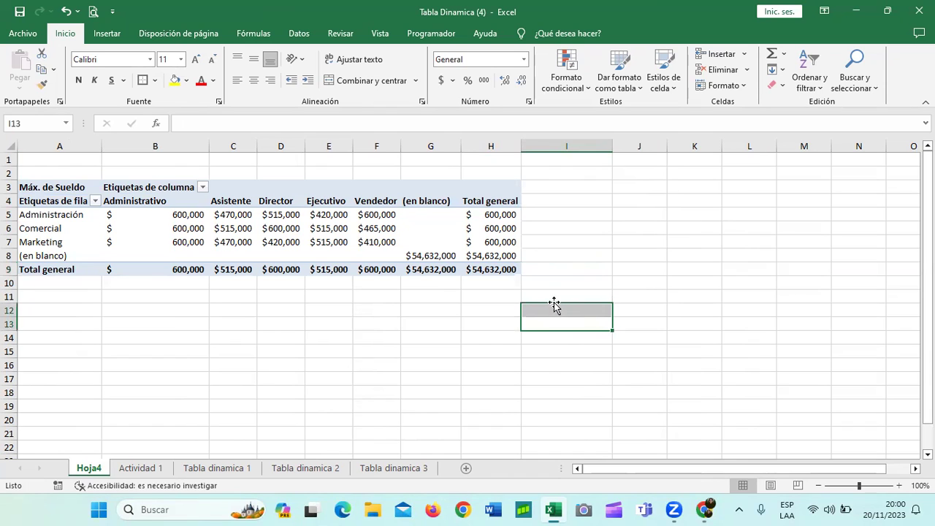
click(493, 270)
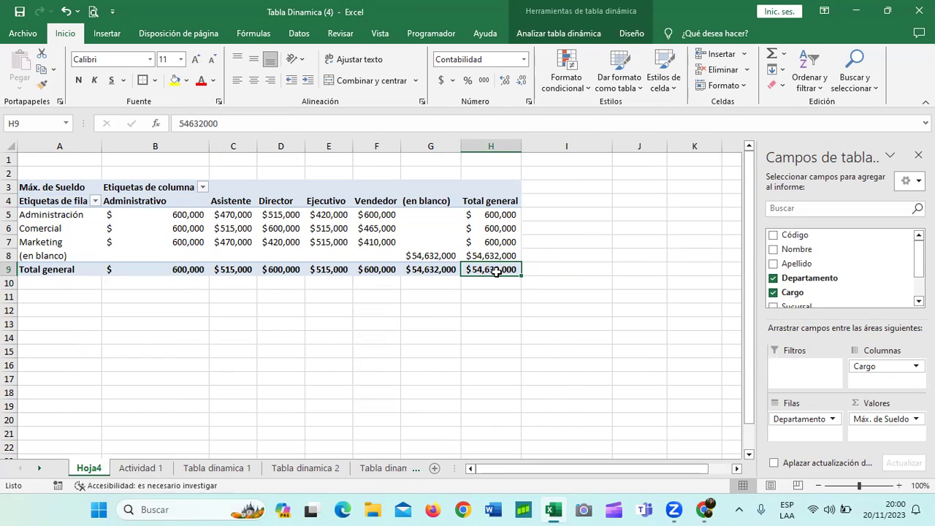
mouse_move(487, 270)
click(639, 254)
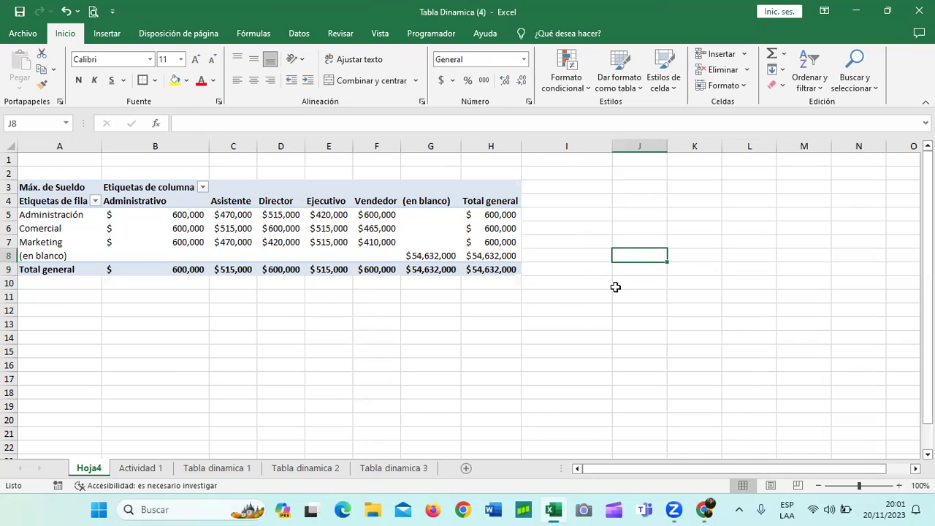